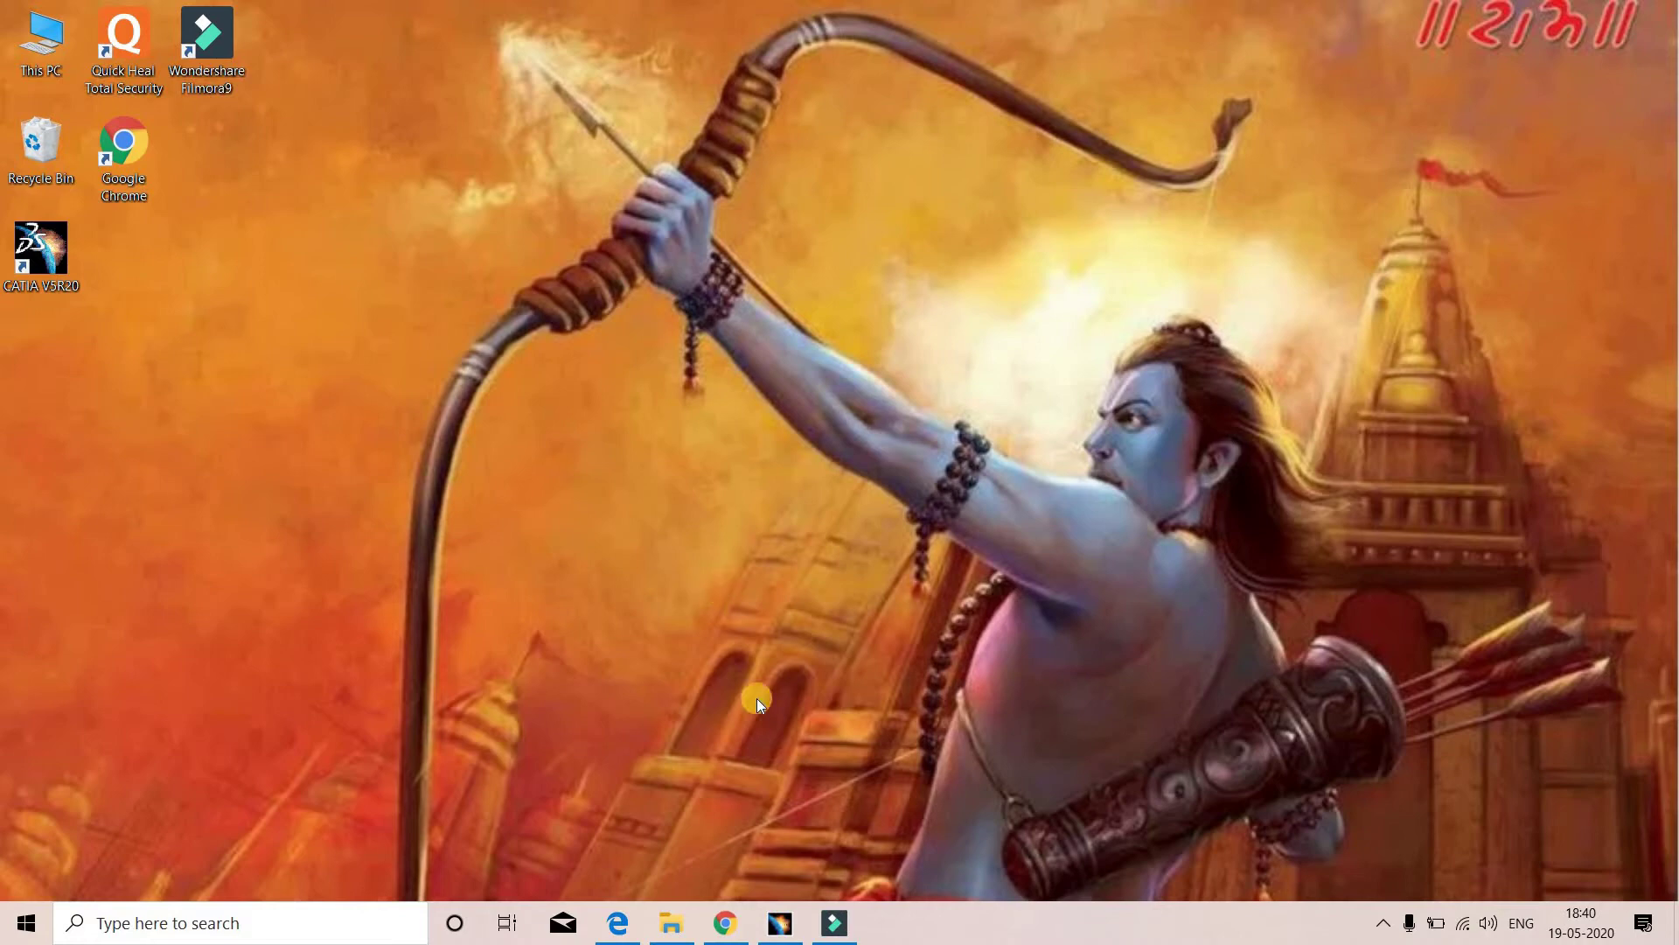
Switch to CATIA V5 and start a sketch on the xy plane of a new part named "tutorial no 2"
{"action": "left_click", "coordinate": [618, 922]}
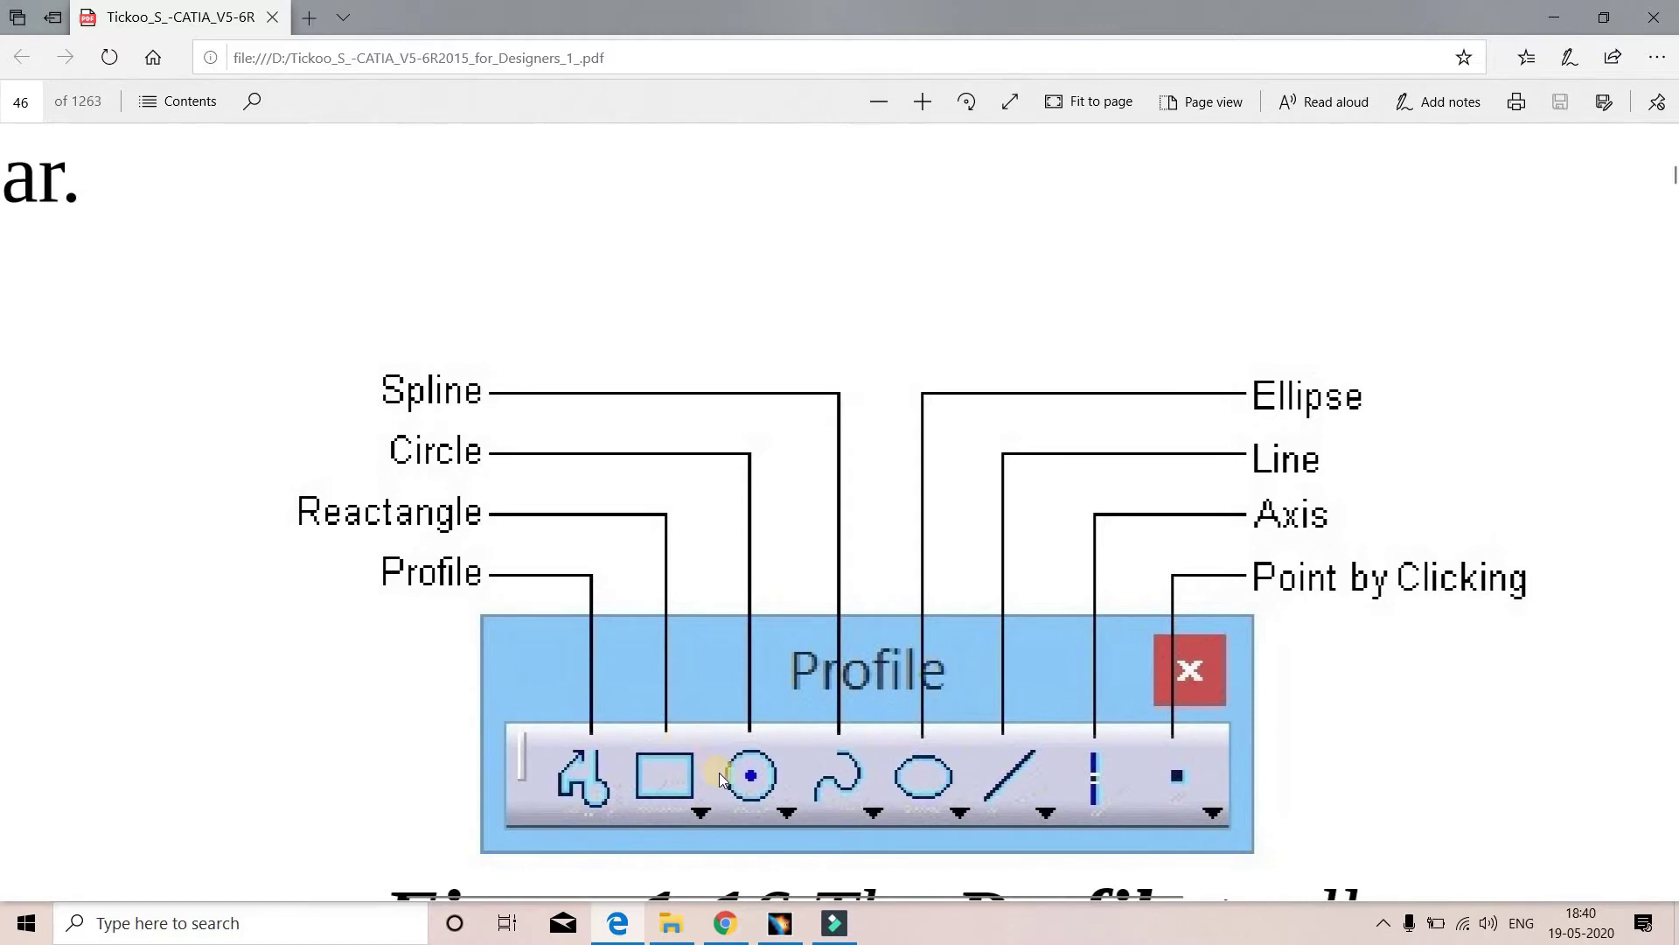
{"action": "left_click", "coordinate": [779, 930]}
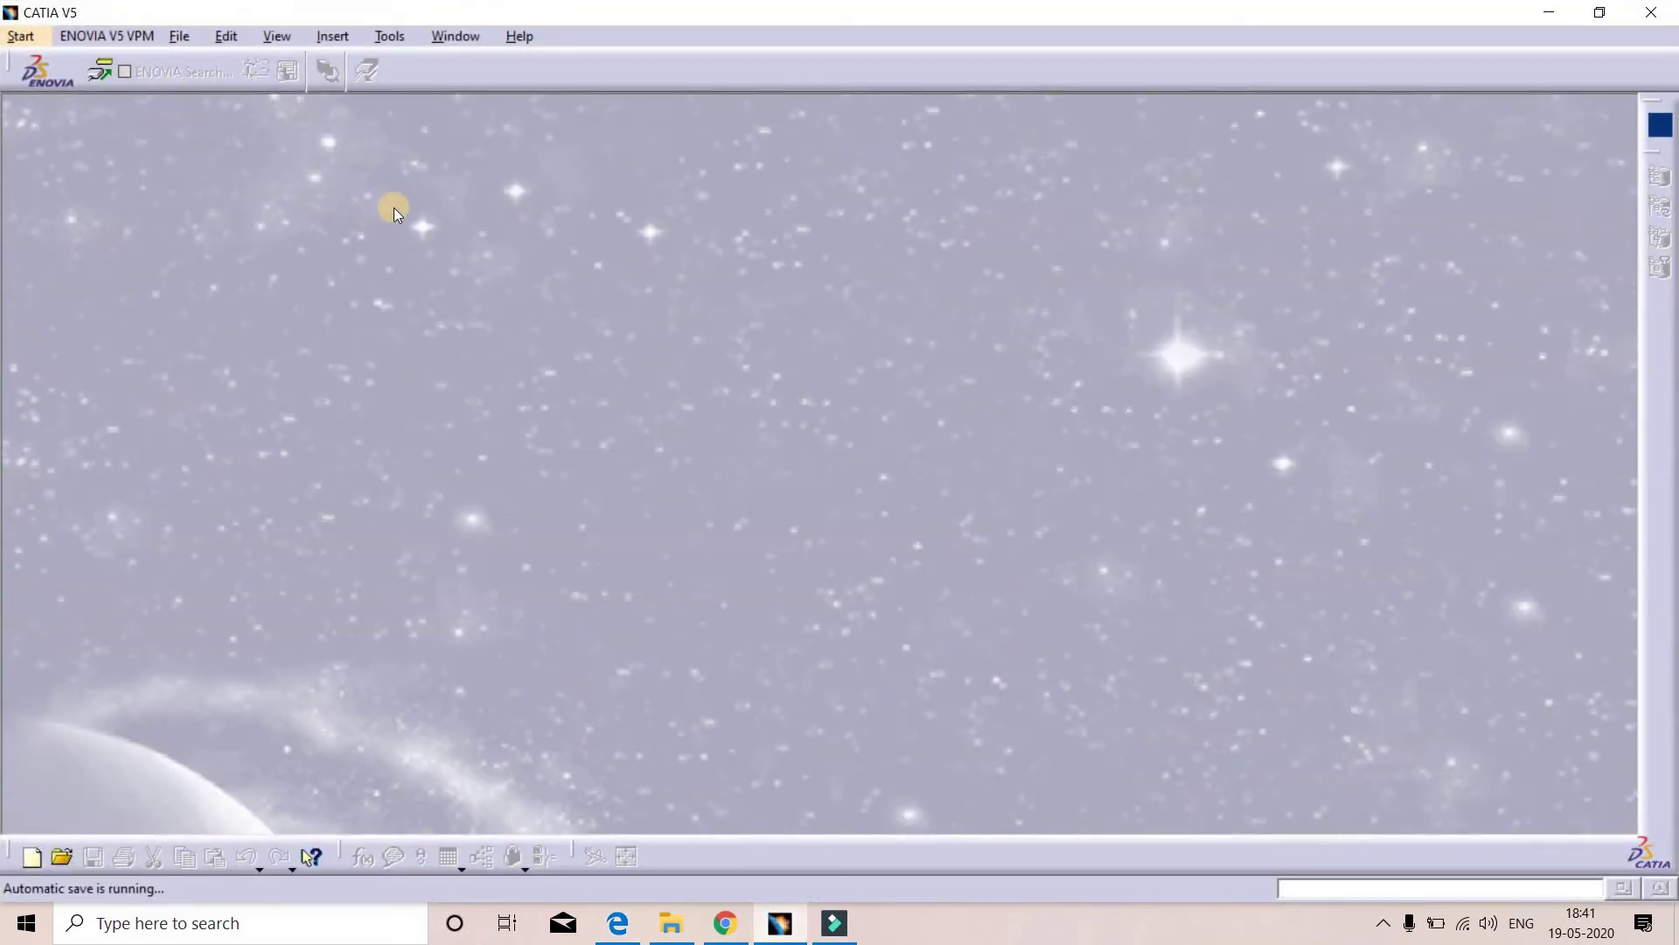
{"action": "left_click", "coordinate": [20, 36]}
{"action": "mouse_move", "coordinate": [40, 96]}
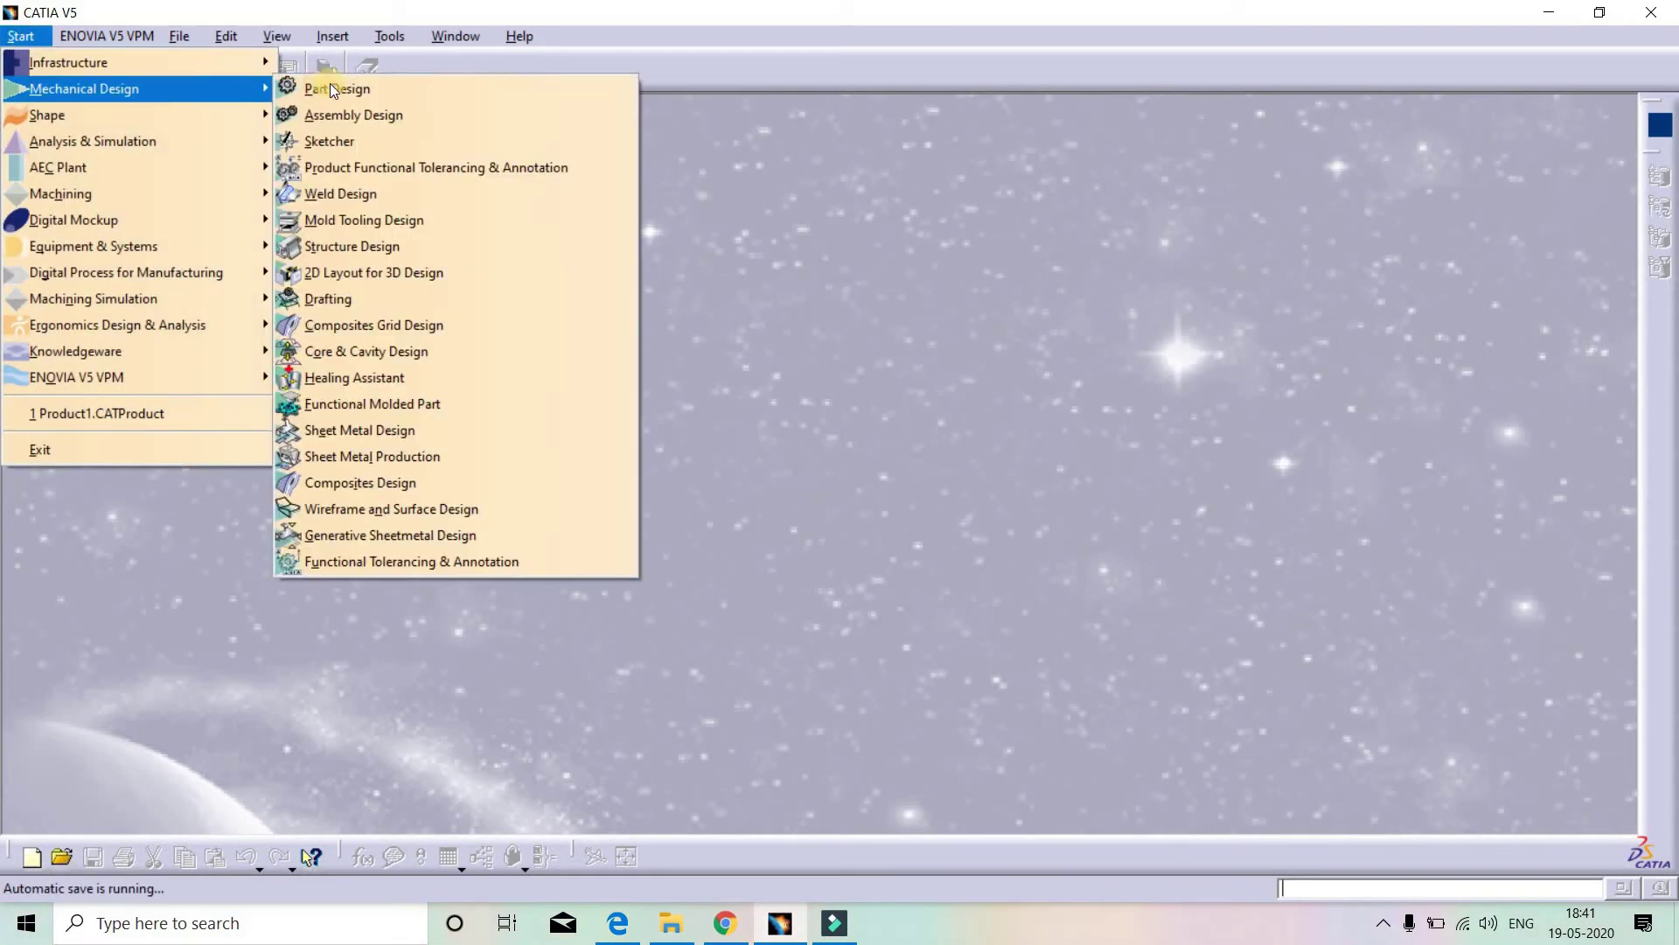
{"action": "left_click", "coordinate": [340, 142]}
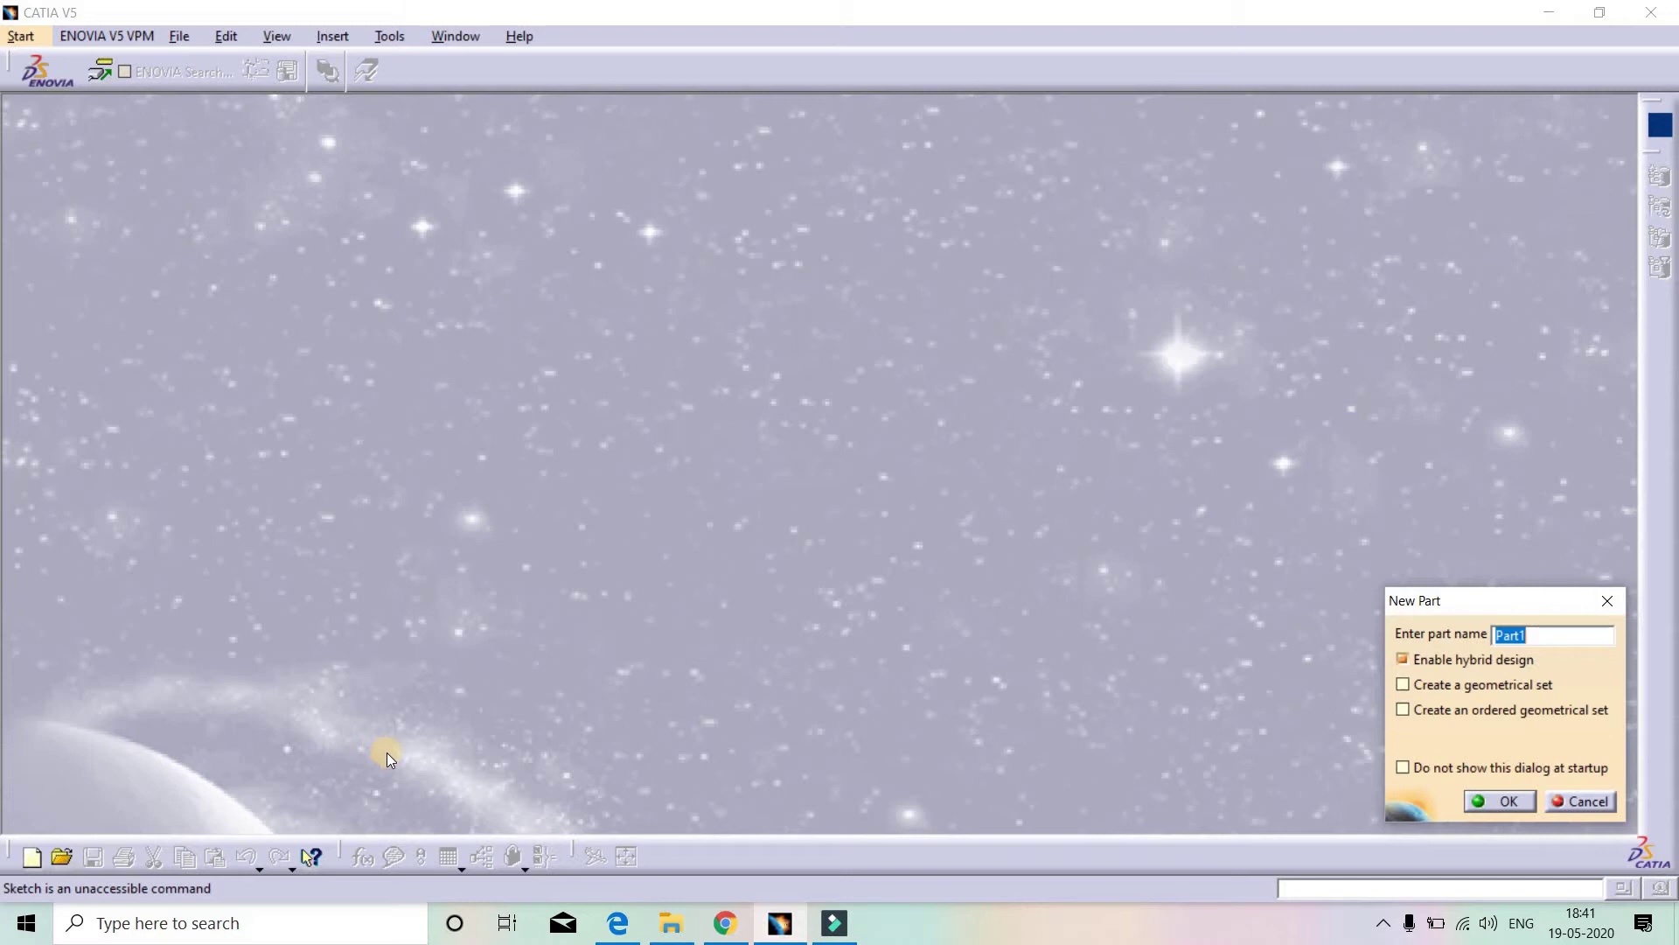
{"action": "type", "text": "tutorial no 2"}
{"action": "key", "text": "Return"}
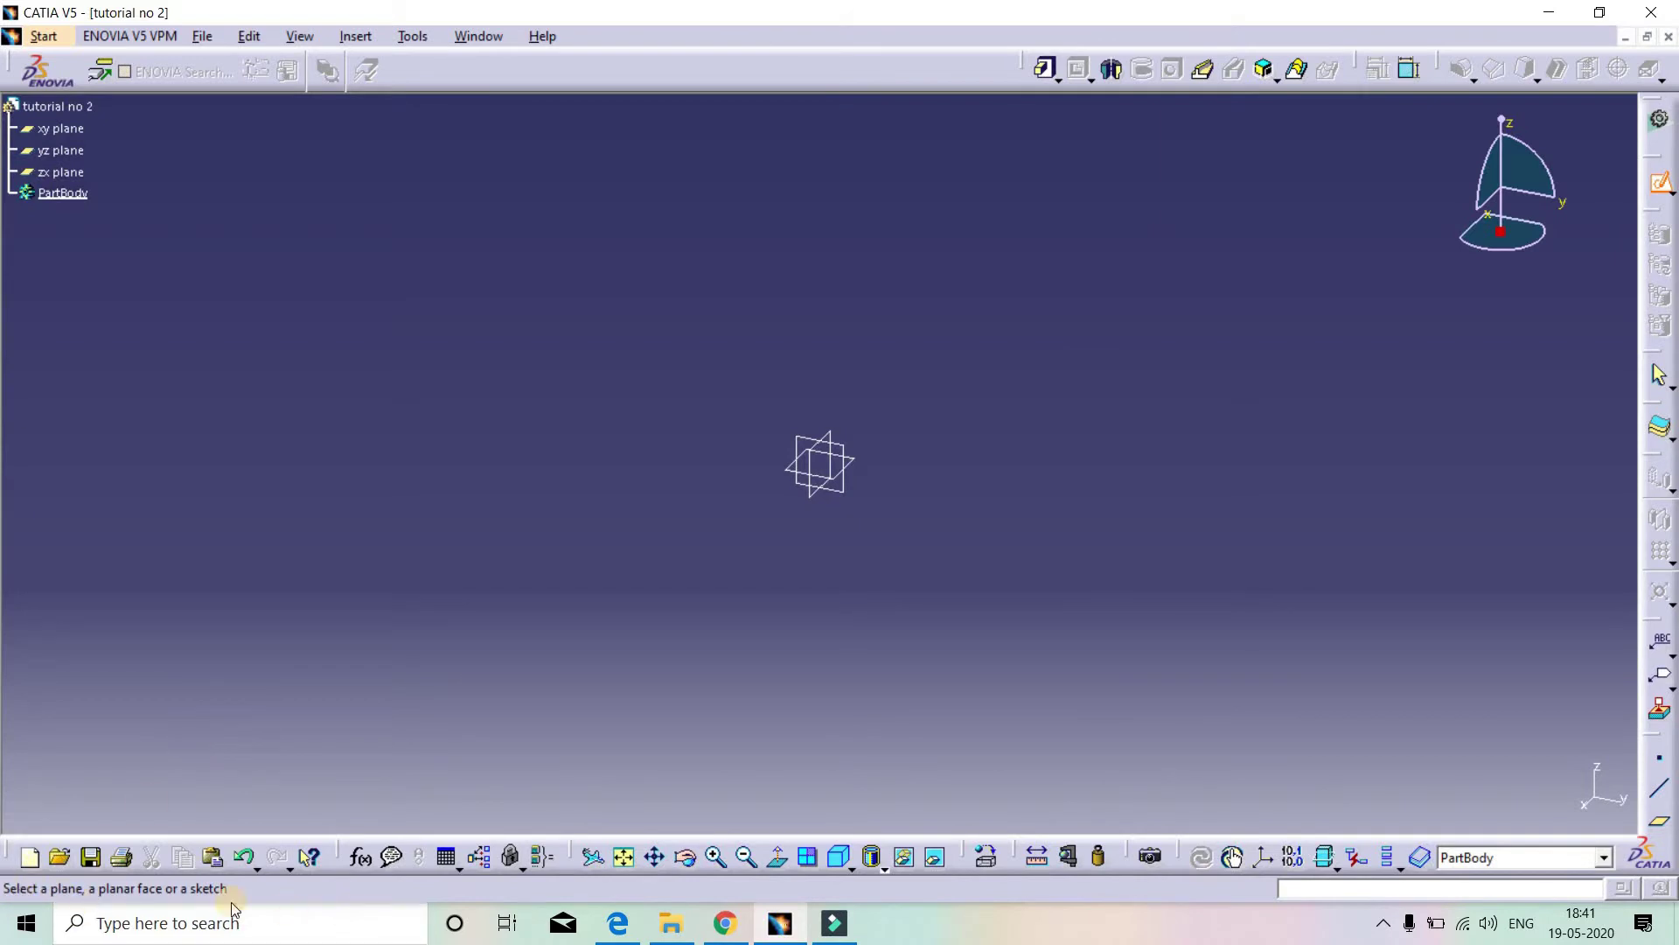
{"action": "left_click", "coordinate": [855, 463]}
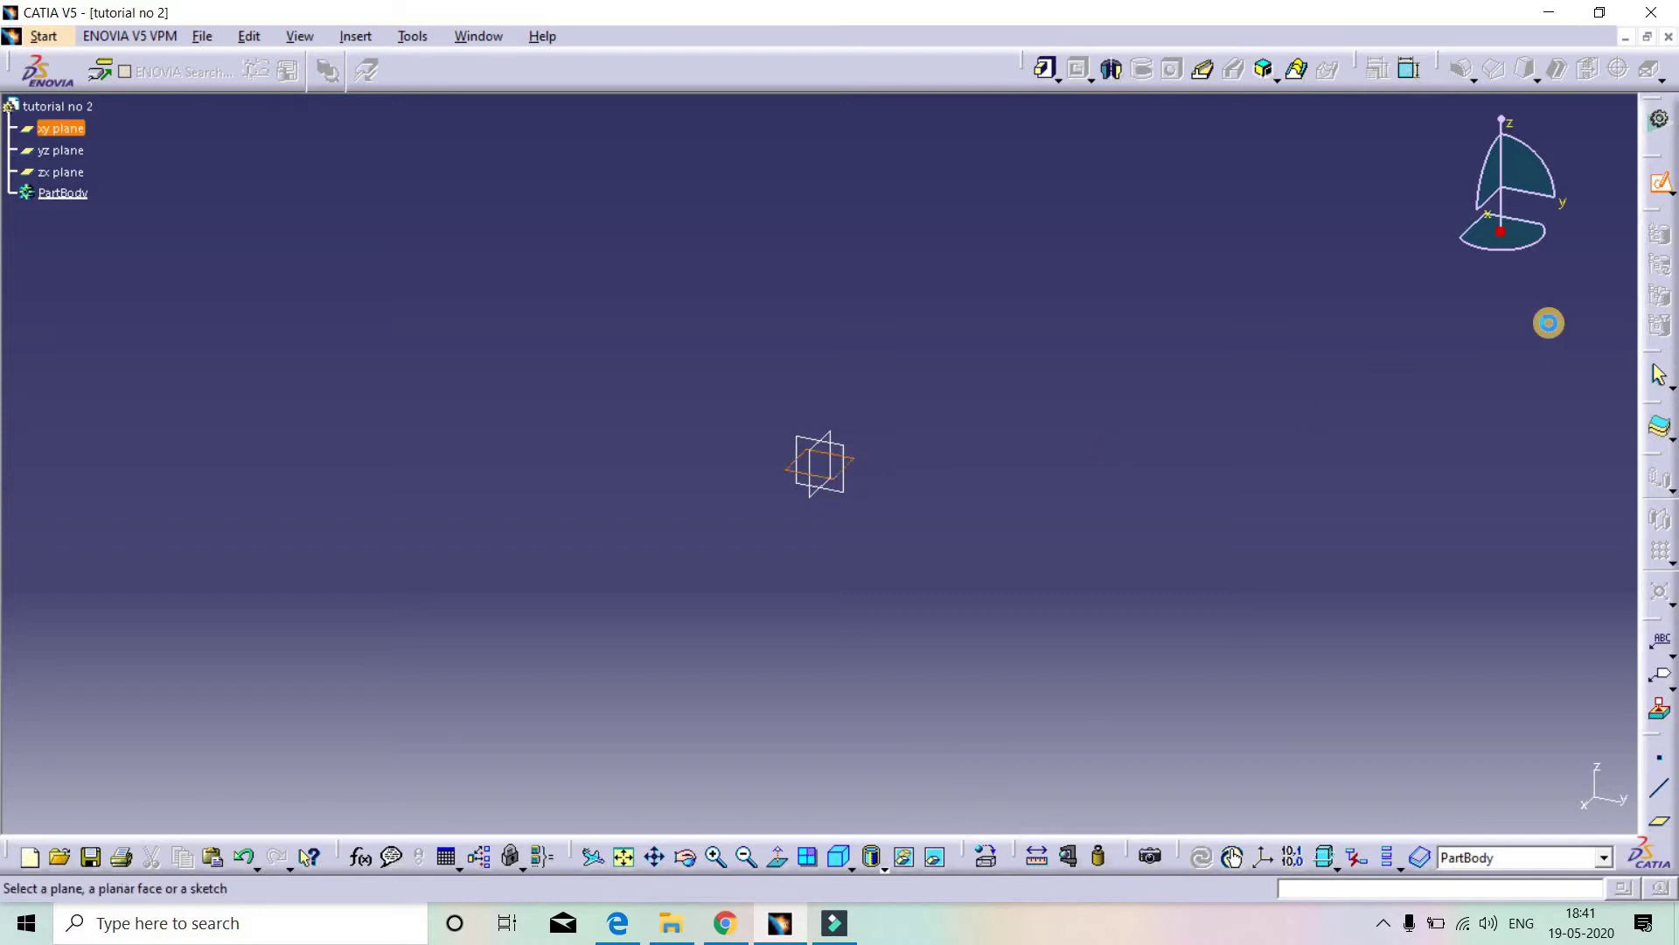
{"action": "left_click", "coordinate": [854, 459]}
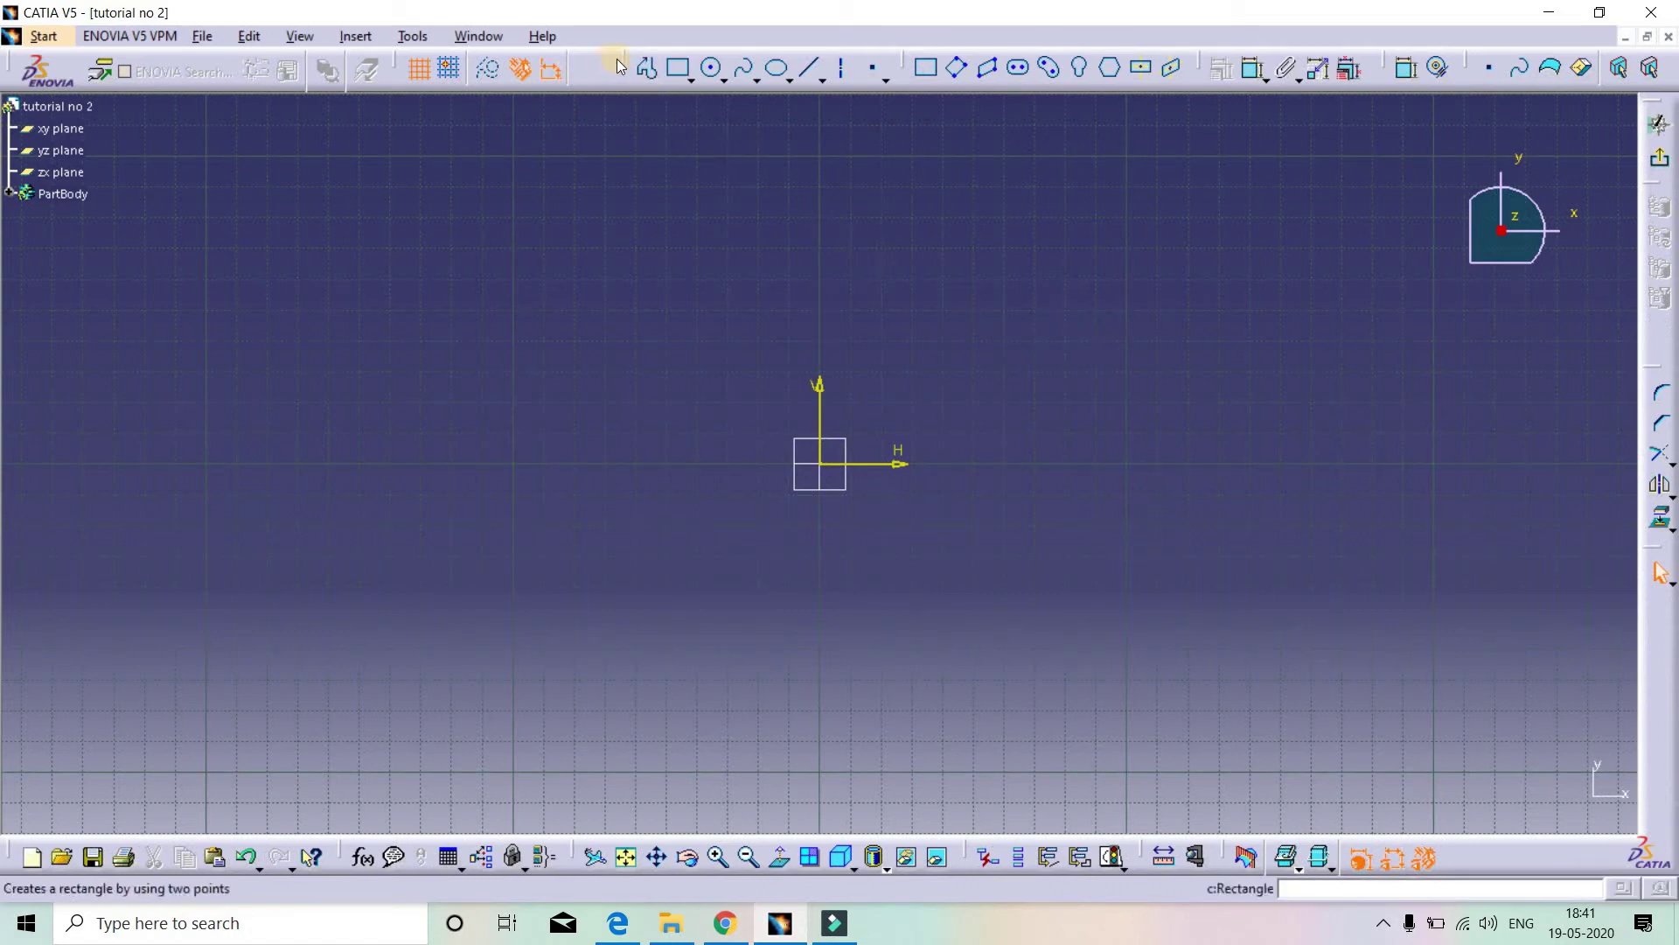
Undock the Profile and Predefined Profile toolbars so both float over the sketch area
{"action": "left_click_drag", "start_coordinate": [621, 60], "coordinate": [579, 196]}
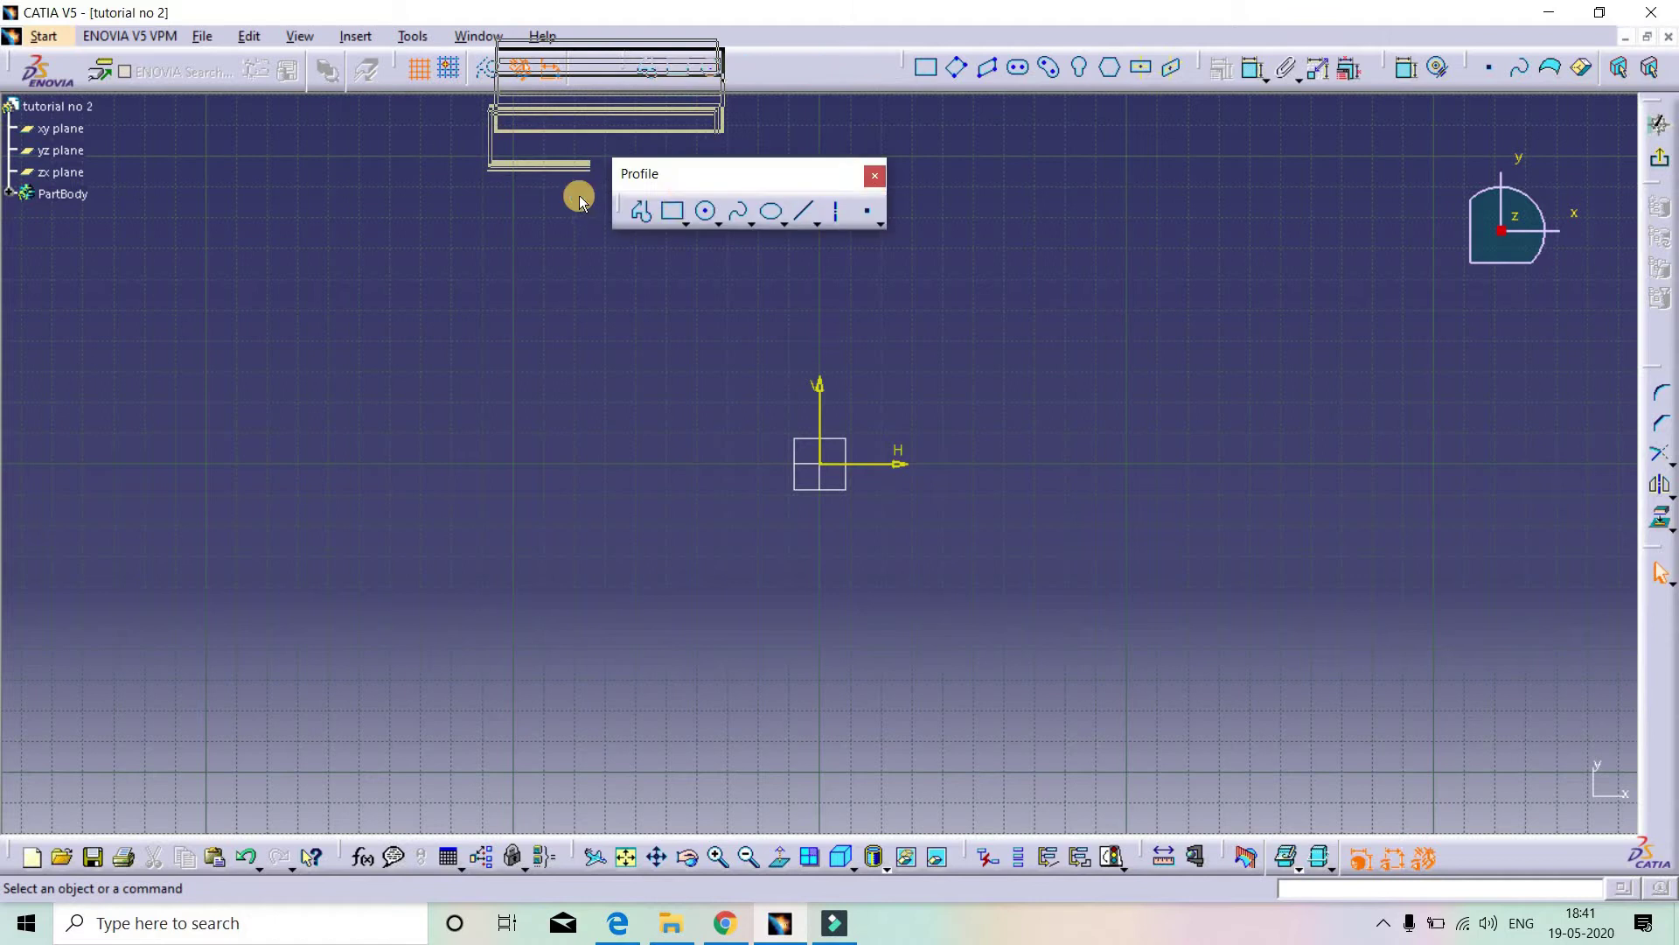
{"action": "left_click", "coordinate": [687, 225]}
{"action": "left_click_drag", "start_coordinate": [699, 229], "coordinate": [1209, 246]}
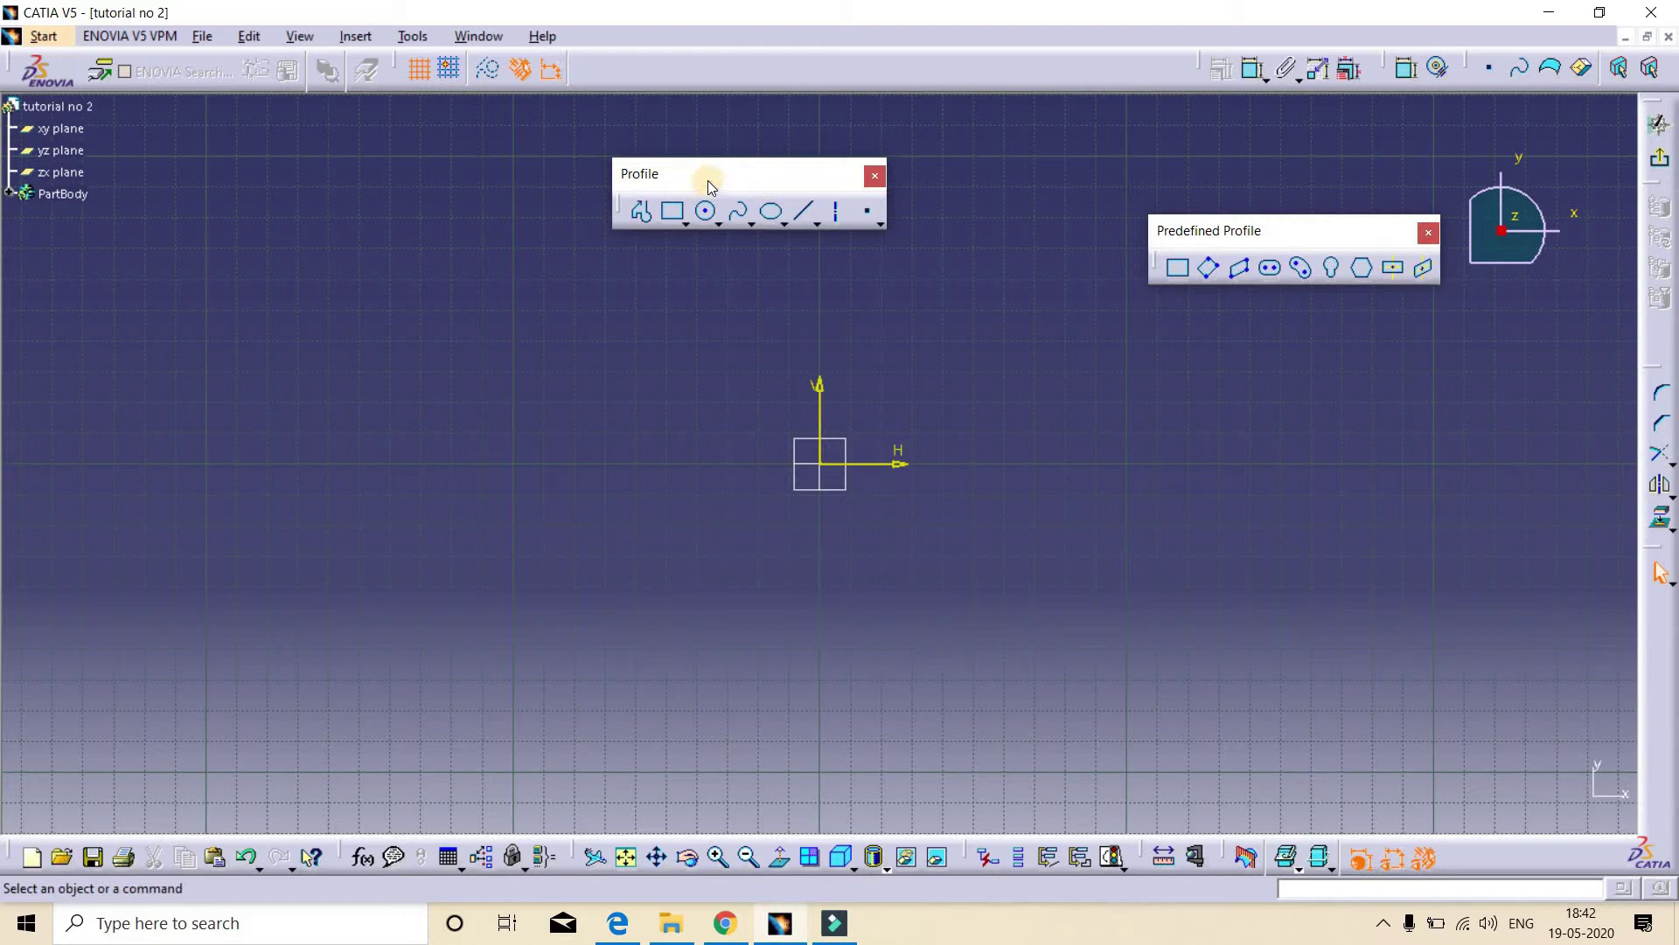
{"action": "mouse_move", "coordinate": [787, 161]}
{"action": "left_mouse_down"}
{"action": "mouse_move", "coordinate": [821, 158]}
{"action": "mouse_move", "coordinate": [803, 146]}
{"action": "left_mouse_up"}
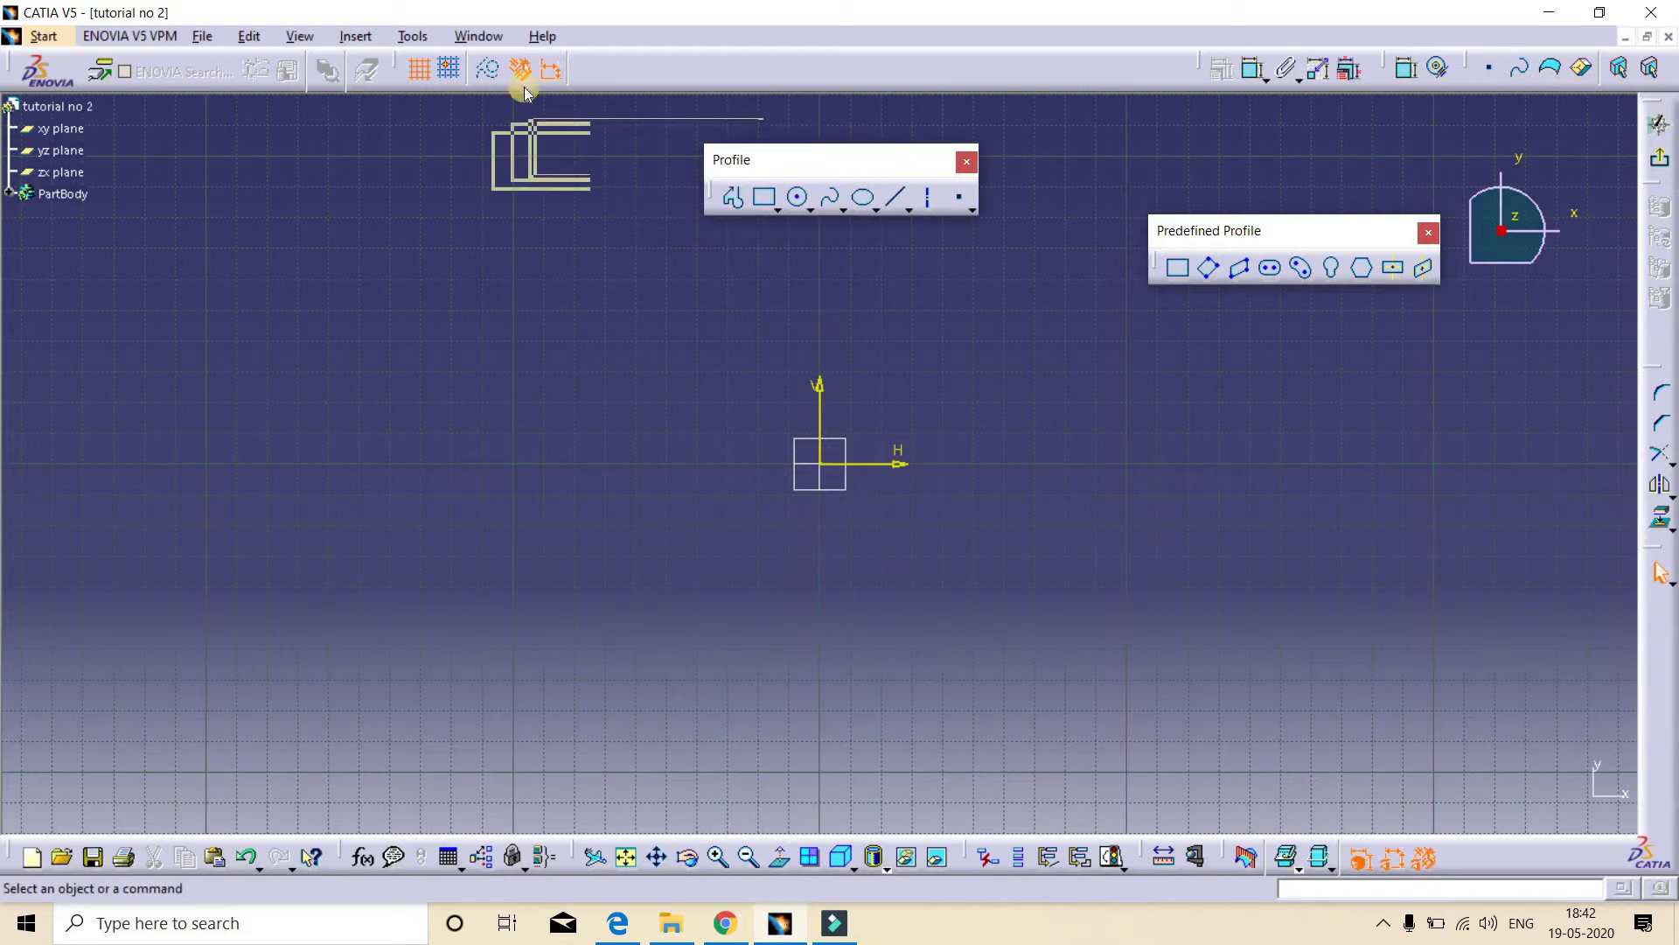
{"action": "left_click", "coordinate": [366, 39]}
{"action": "mouse_move", "coordinate": [388, 111]}
{"action": "mouse_move", "coordinate": [605, 155]}
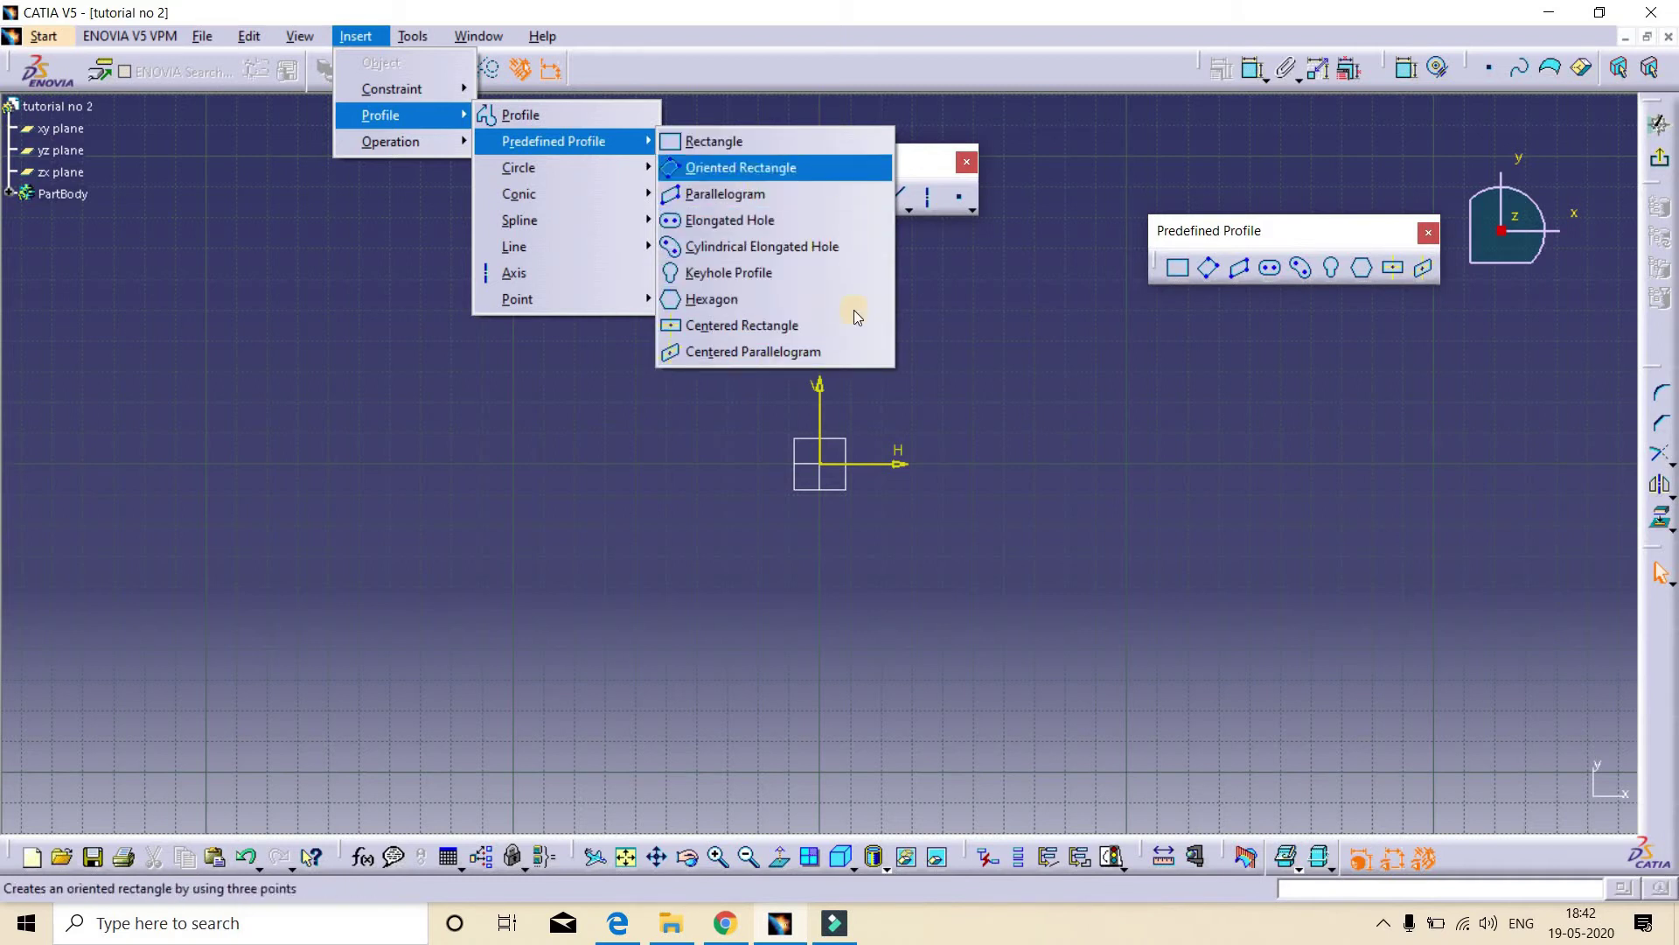
{"action": "left_click", "coordinate": [971, 318]}
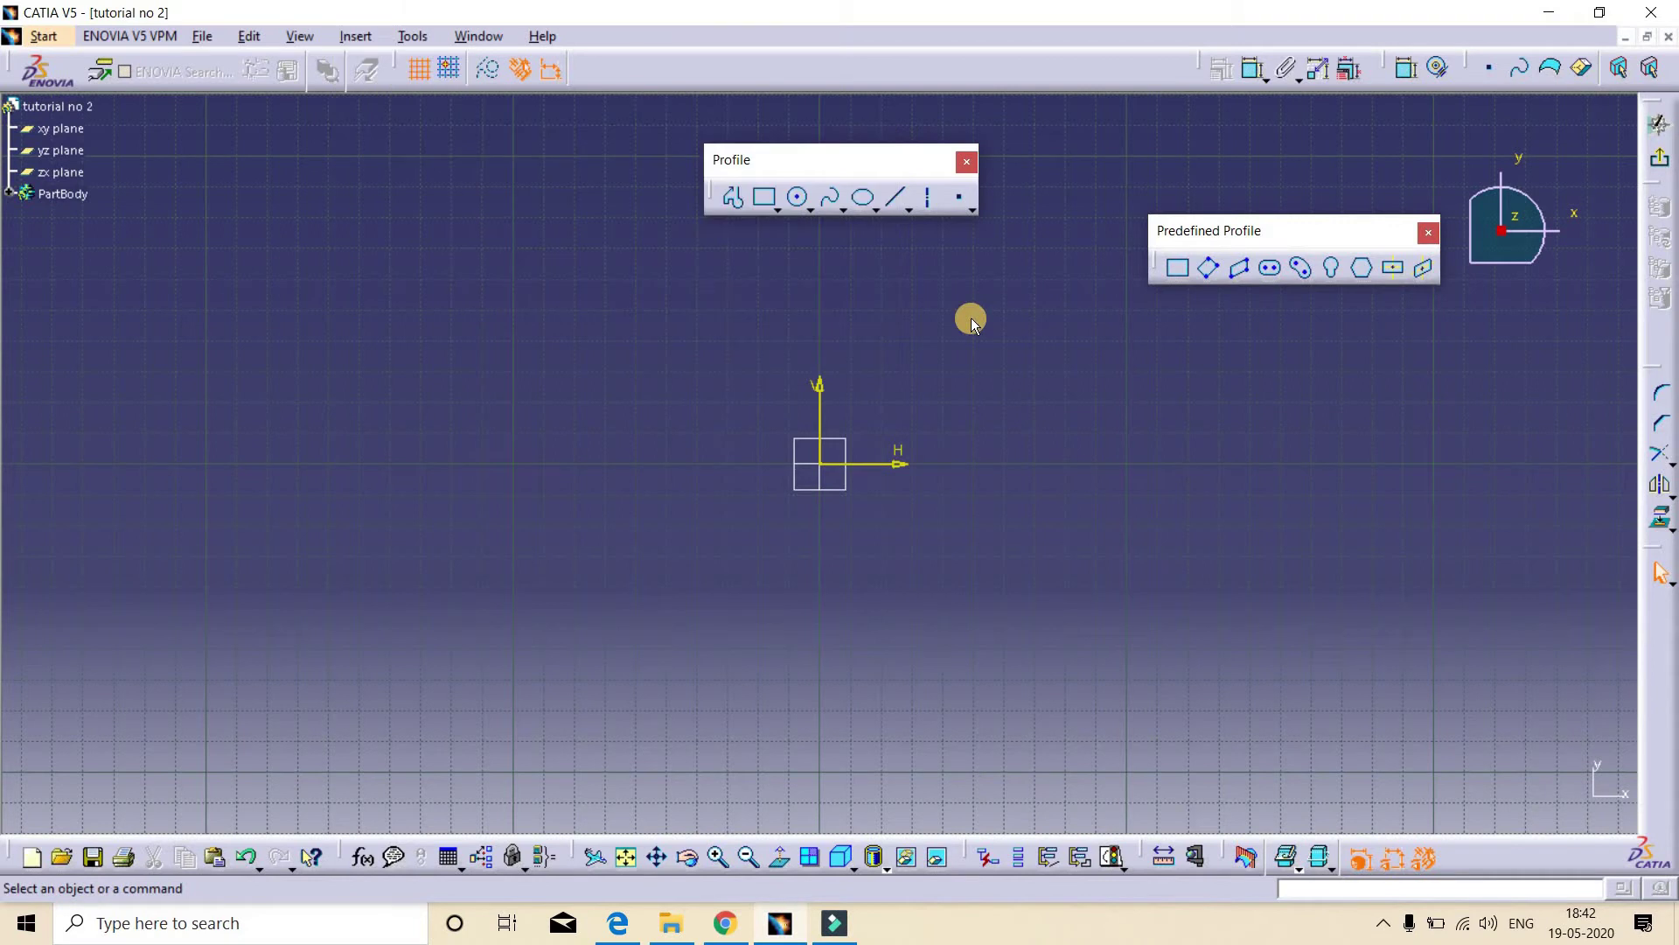
Draw a two-point rectangle from the sketch origin, 150 mm wide and 200 mm high
{"action": "left_click", "coordinate": [1178, 271]}
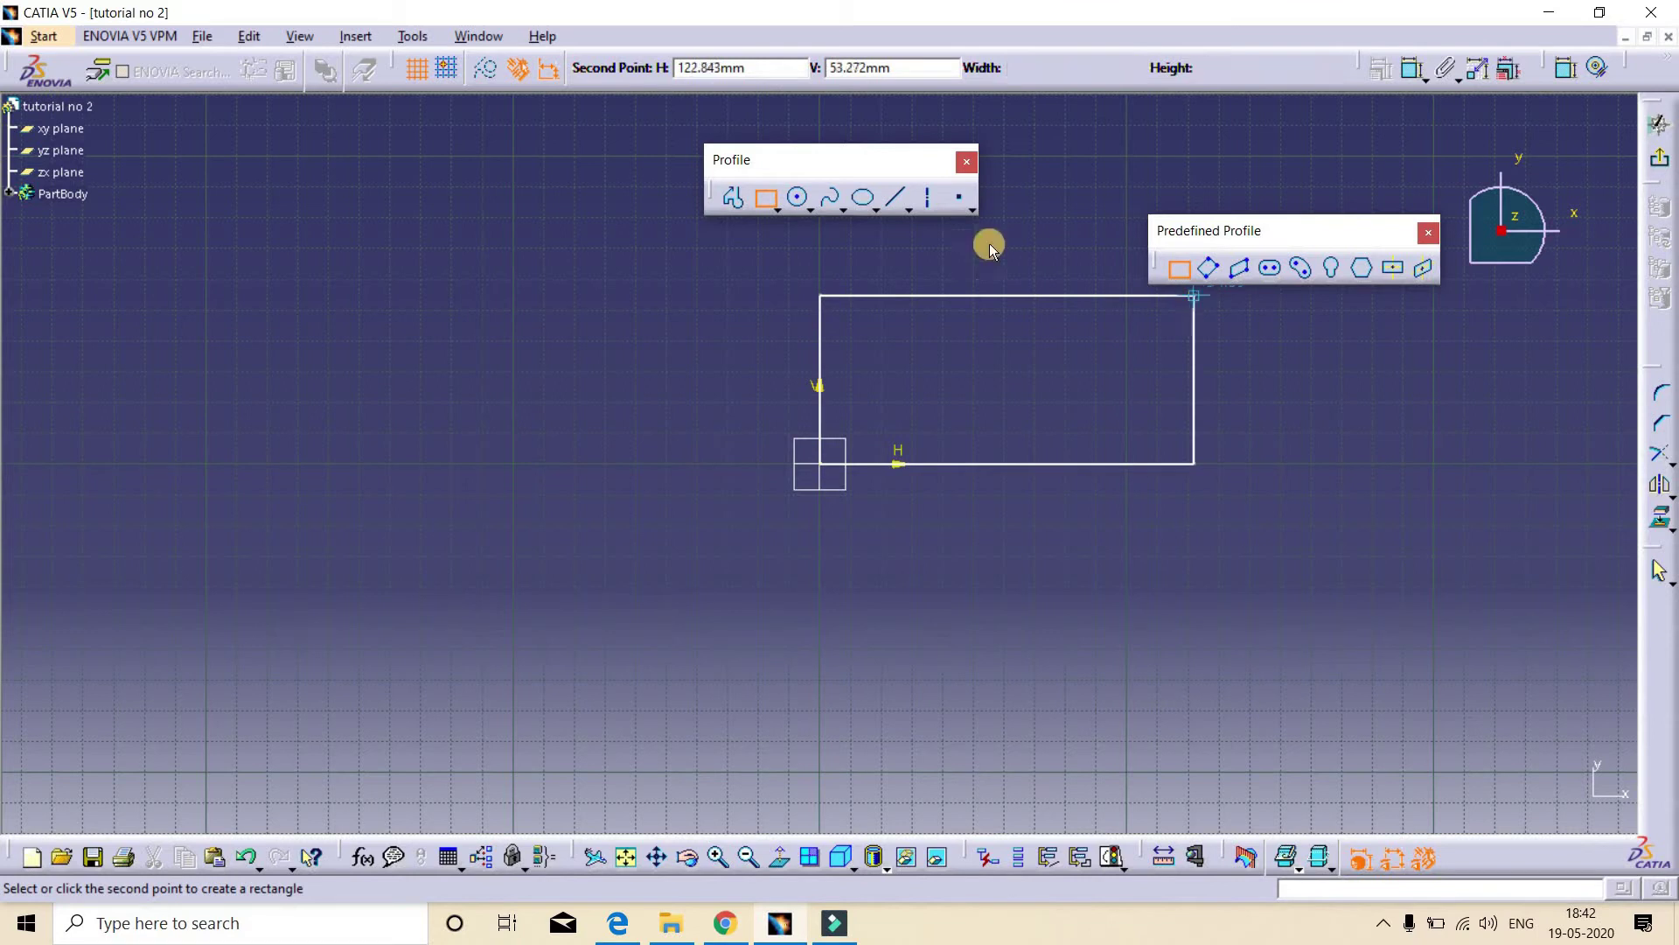
{"action": "middle_click_drag", "start_coordinate": [954, 420], "coordinate": [1057, 478]}
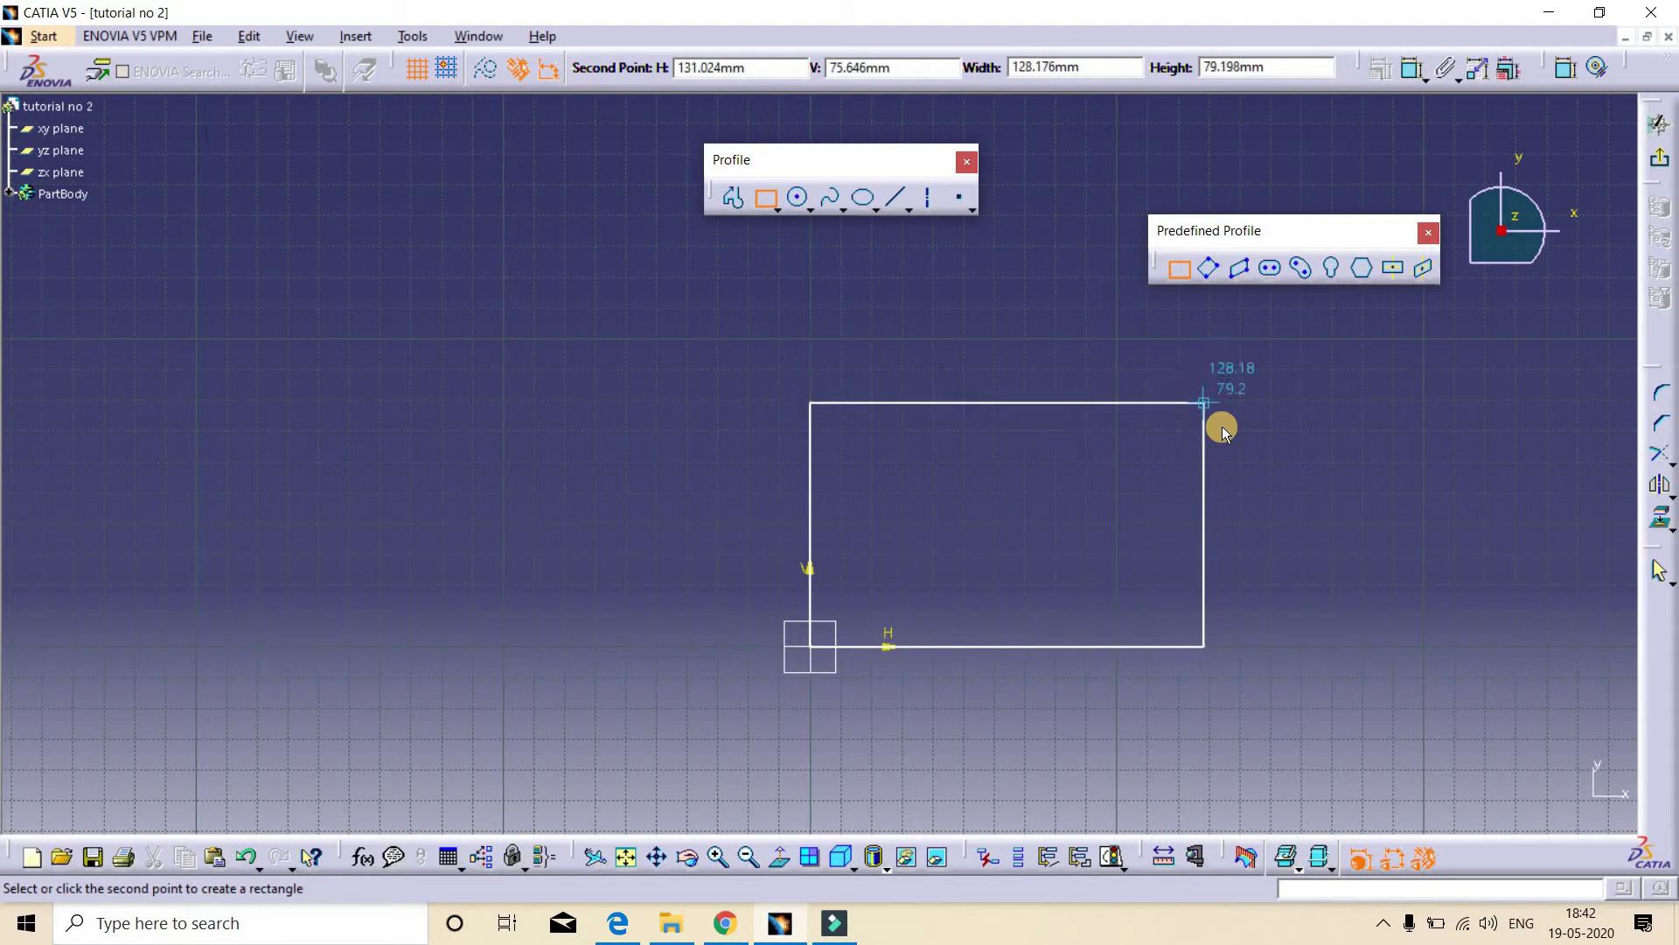
{"action": "key", "text": "Tab"}
{"action": "key", "text": "Tab"}
{"action": "key", "text": "Tab"}
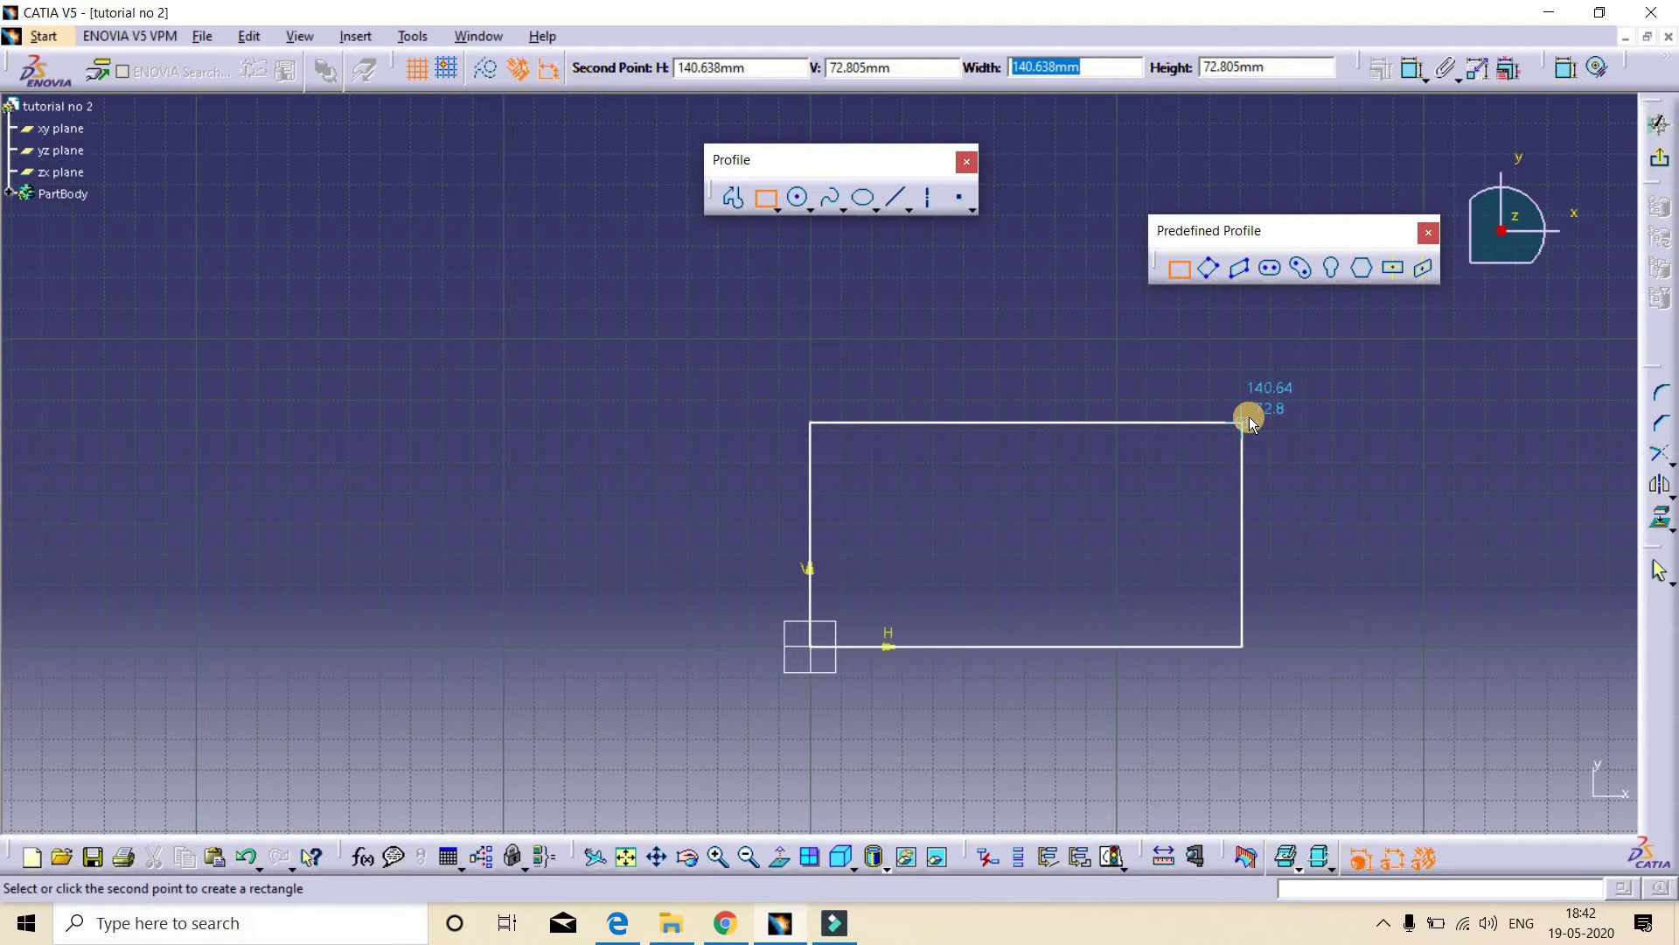
{"action": "type", "text": "150"}
{"action": "key", "text": "Tab"}
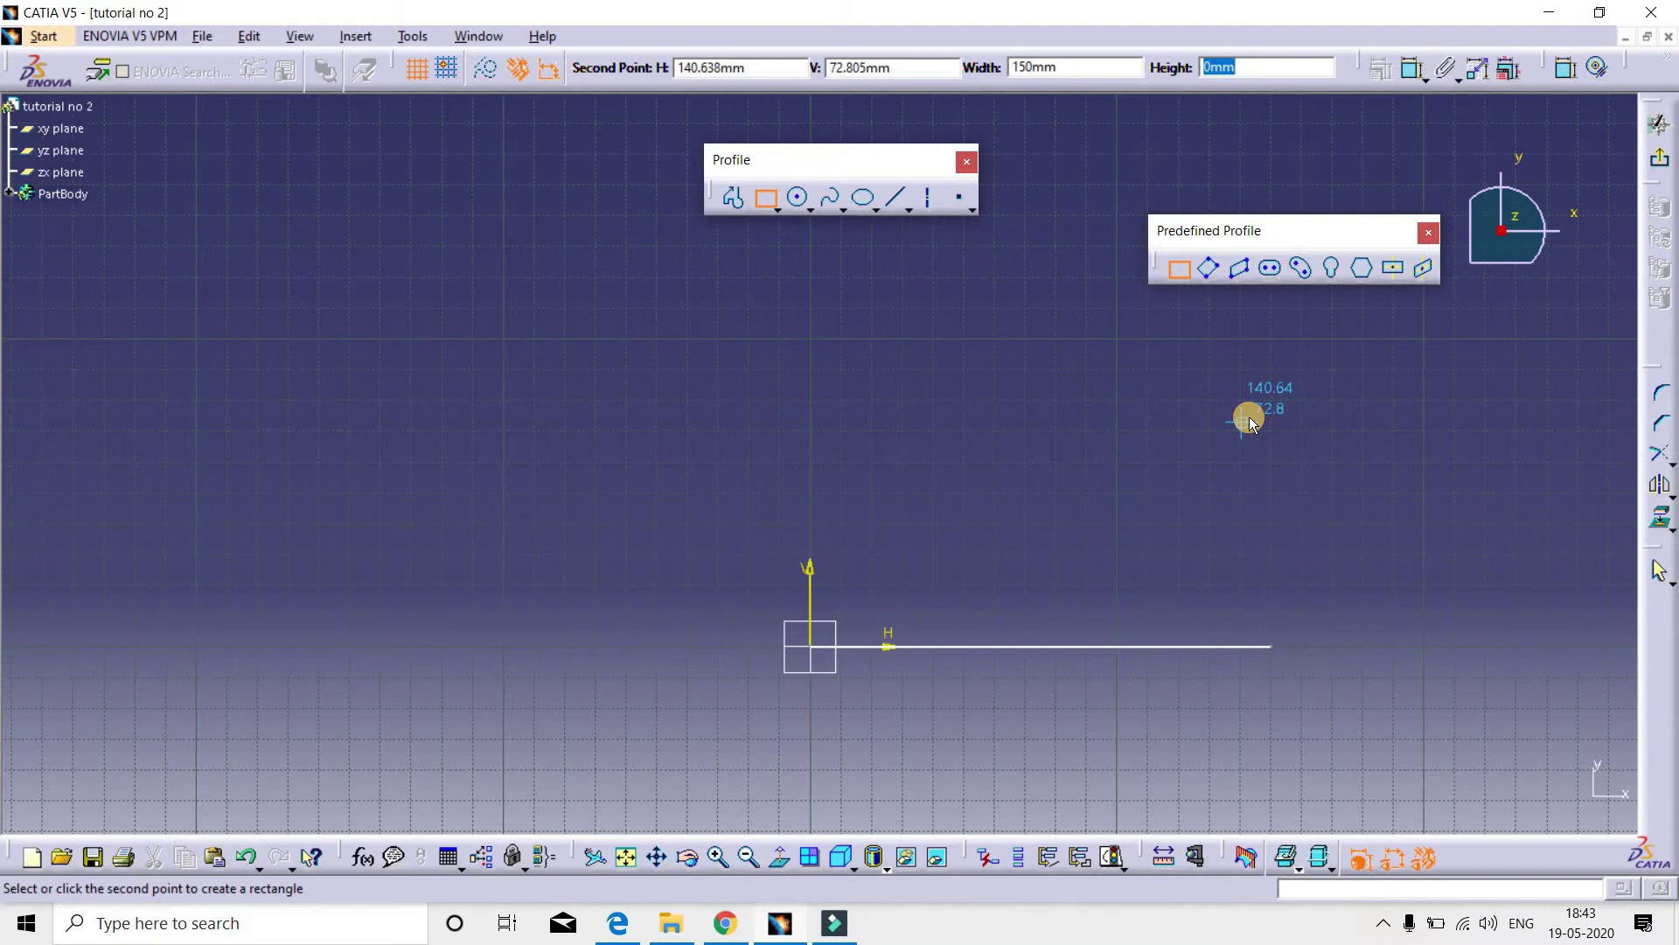
{"action": "type", "text": "200"}
{"action": "key", "text": "Return"}
Move the rectangle's width and height dimensions closer to its edges
{"action": "mouse_move", "coordinate": [1065, 619]}
{"action": "middle_mouse_down"}
{"action": "mouse_move", "coordinate": [1063, 824]}
{"action": "mouse_move", "coordinate": [1125, 604]}
{"action": "middle_mouse_up"}
{"action": "left_click", "coordinate": [1061, 780]}
{"action": "left_click", "coordinate": [1128, 592]}
{"action": "left_click", "coordinate": [975, 656]}
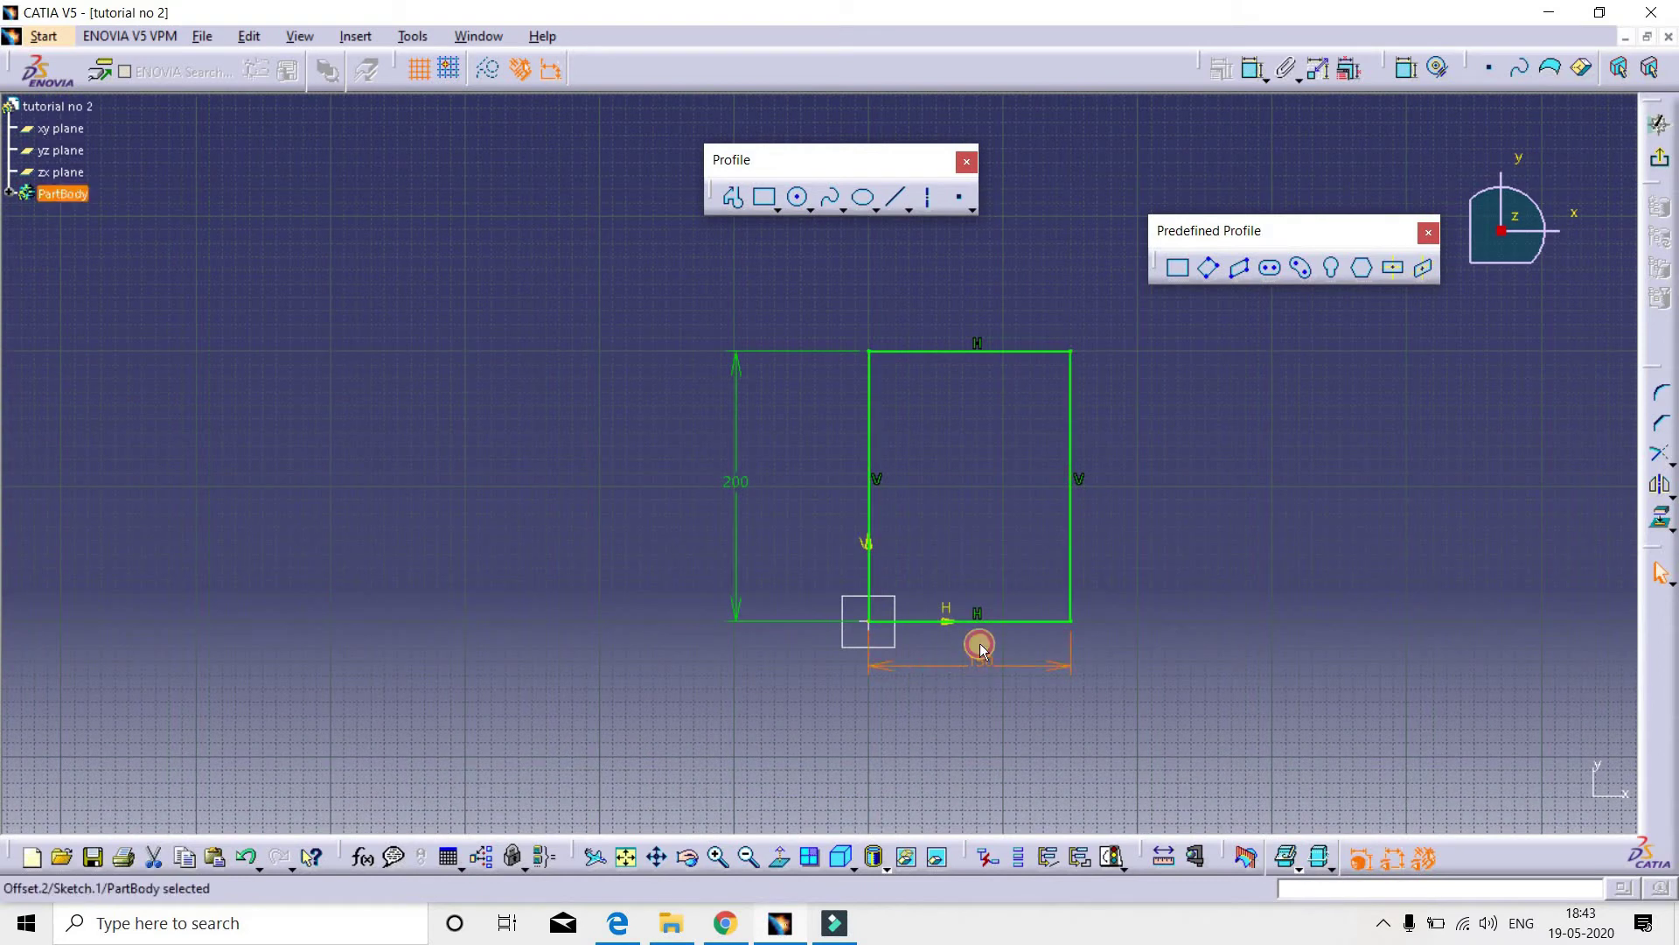
{"action": "left_click", "coordinate": [1053, 668]}
{"action": "left_click_drag", "start_coordinate": [1059, 667], "coordinate": [1060, 665]}
{"action": "left_click_drag", "start_coordinate": [743, 621], "coordinate": [847, 607]}
{"action": "mouse_move", "coordinate": [877, 667]}
{"action": "left_mouse_down"}
{"action": "mouse_move", "coordinate": [885, 649]}
{"action": "mouse_move", "coordinate": [896, 680]}
{"action": "mouse_move", "coordinate": [904, 663]}
{"action": "left_mouse_up"}
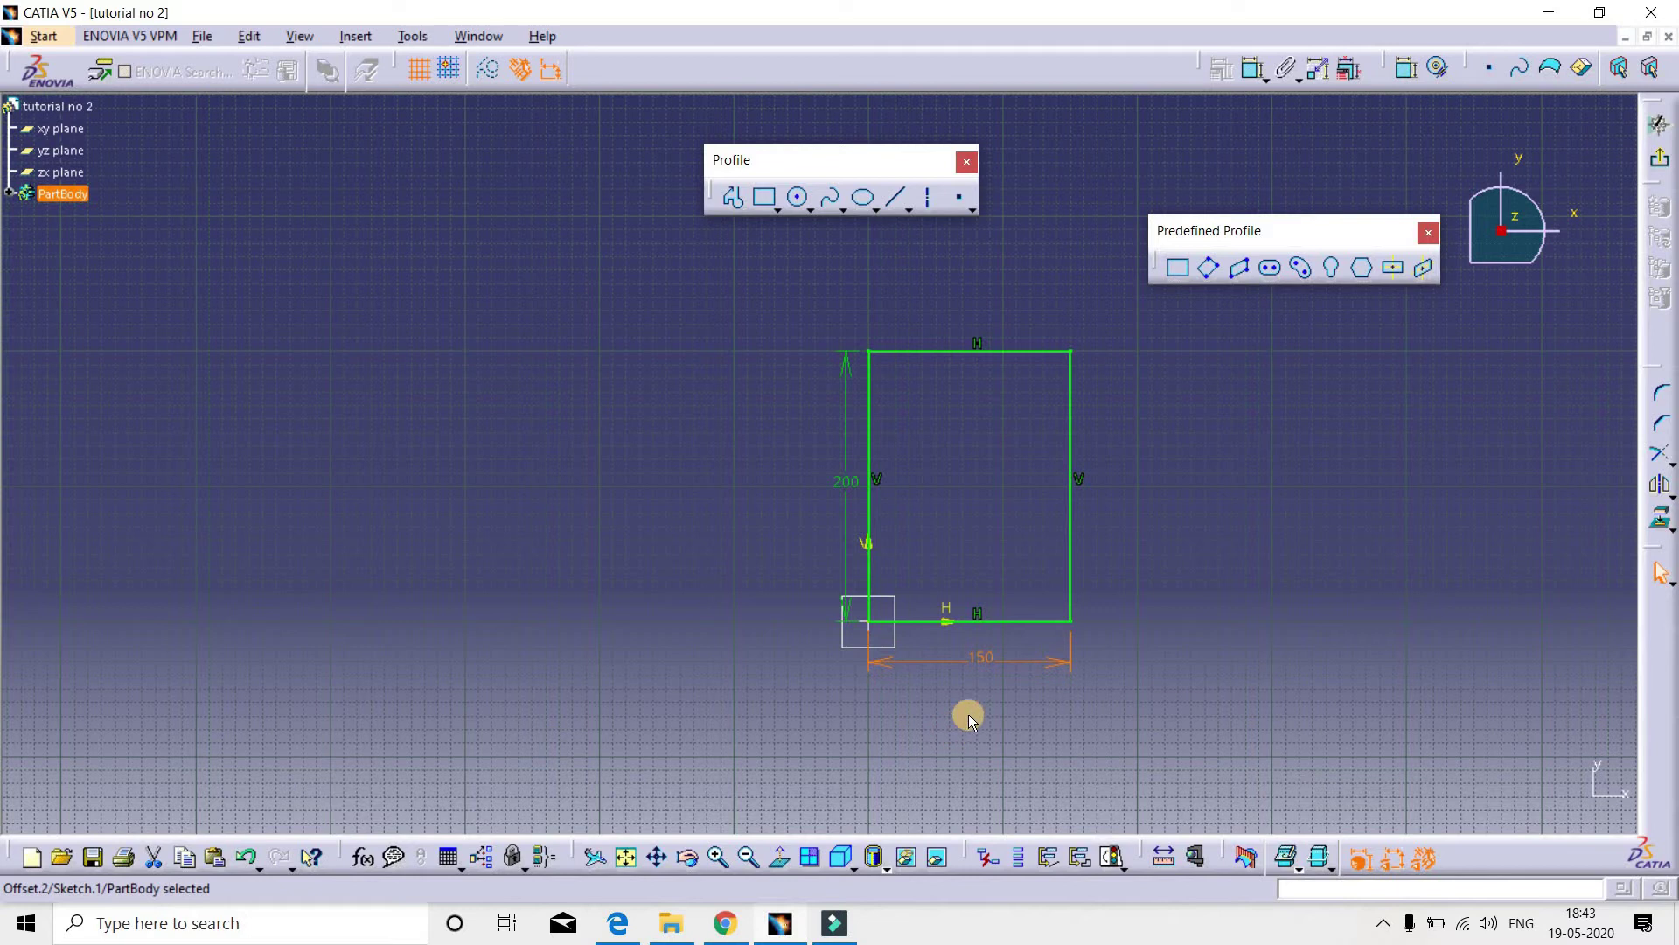
{"action": "left_click", "coordinate": [982, 674]}
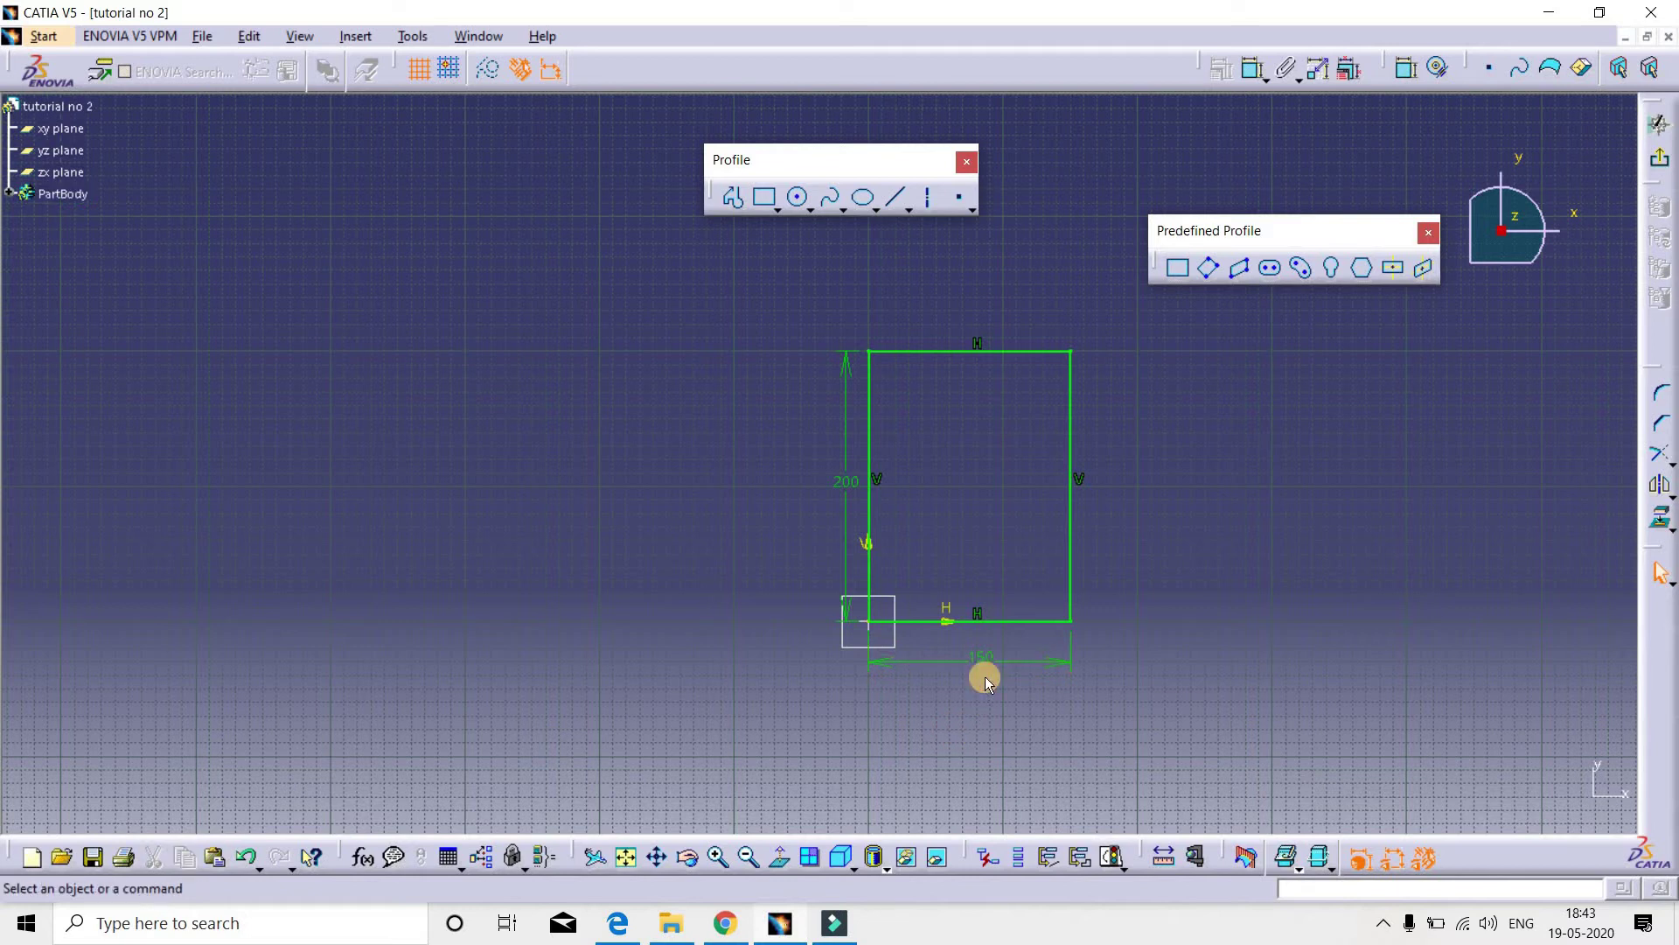
Set the rectangle's height to 300 mm and delete the whole rectangle from the sketch
{"action": "double_click", "coordinate": [845, 482]}
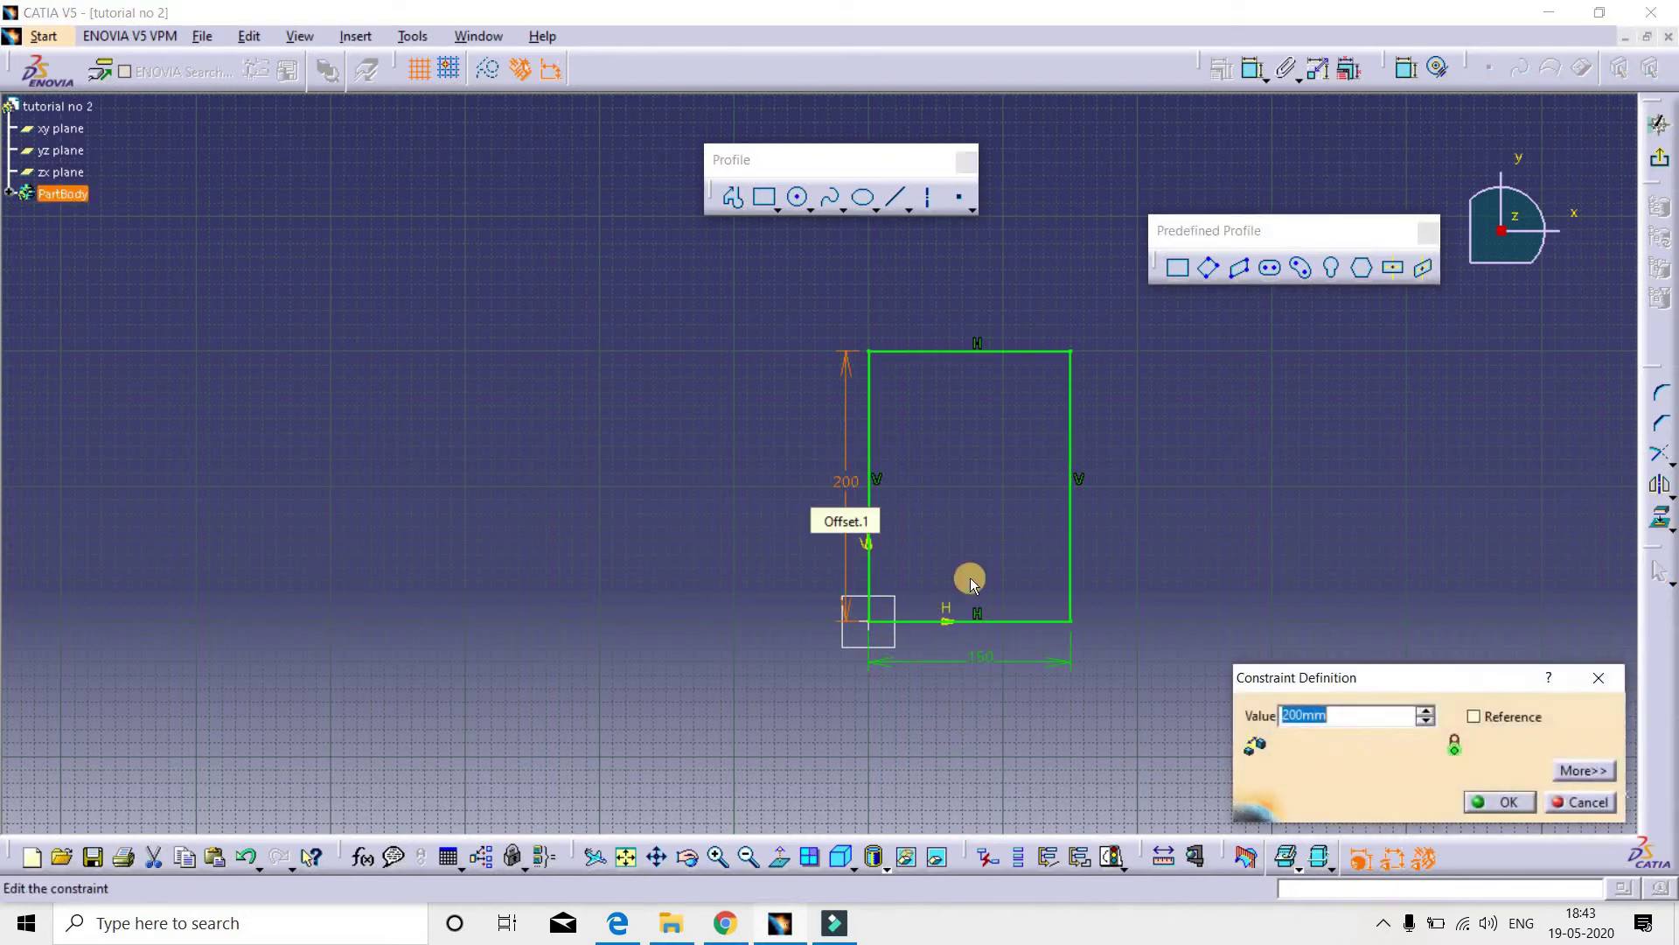
{"action": "type", "text": "300"}
{"action": "key", "text": "Return"}
{"action": "mouse_move", "coordinate": [986, 428]}
{"action": "middle_mouse_down"}
{"action": "mouse_move", "coordinate": [926, 517]}
{"action": "mouse_move", "coordinate": [776, 458]}
{"action": "mouse_move", "coordinate": [784, 485]}
{"action": "mouse_move", "coordinate": [711, 413]}
{"action": "middle_mouse_up"}
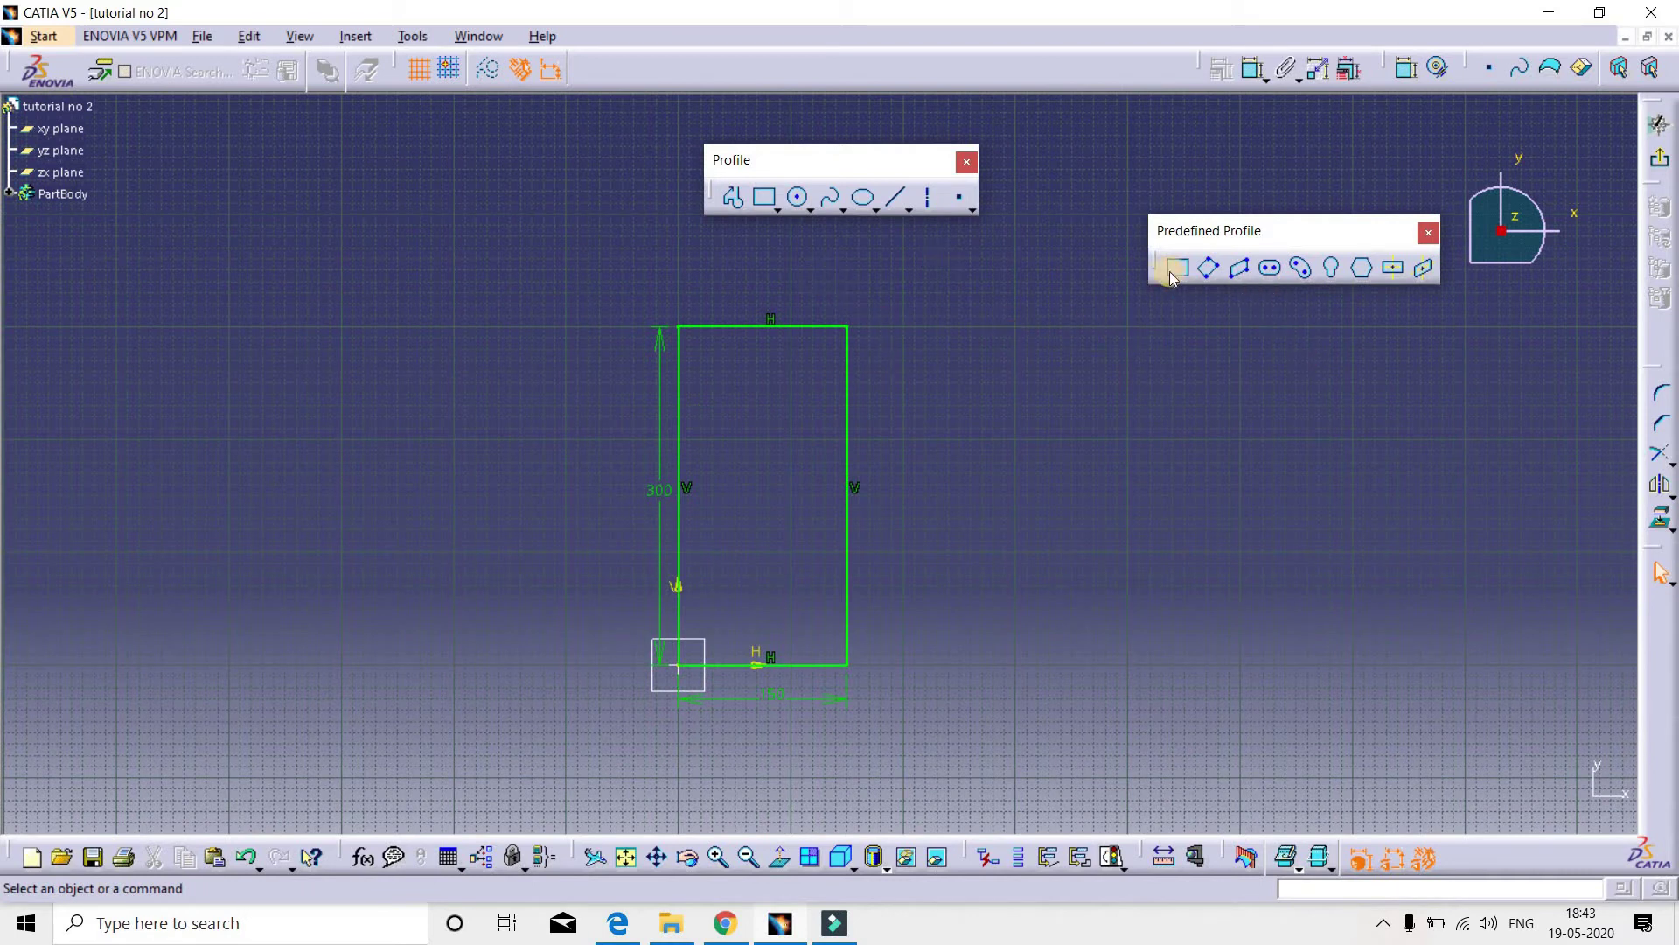
{"action": "key", "text": "ctrl+a"}
Draw an oriented rectangle with its first corner at the origin, about 457 mm by 430 mm and tilted about 38 degrees
{"action": "left_click", "coordinate": [1211, 269]}
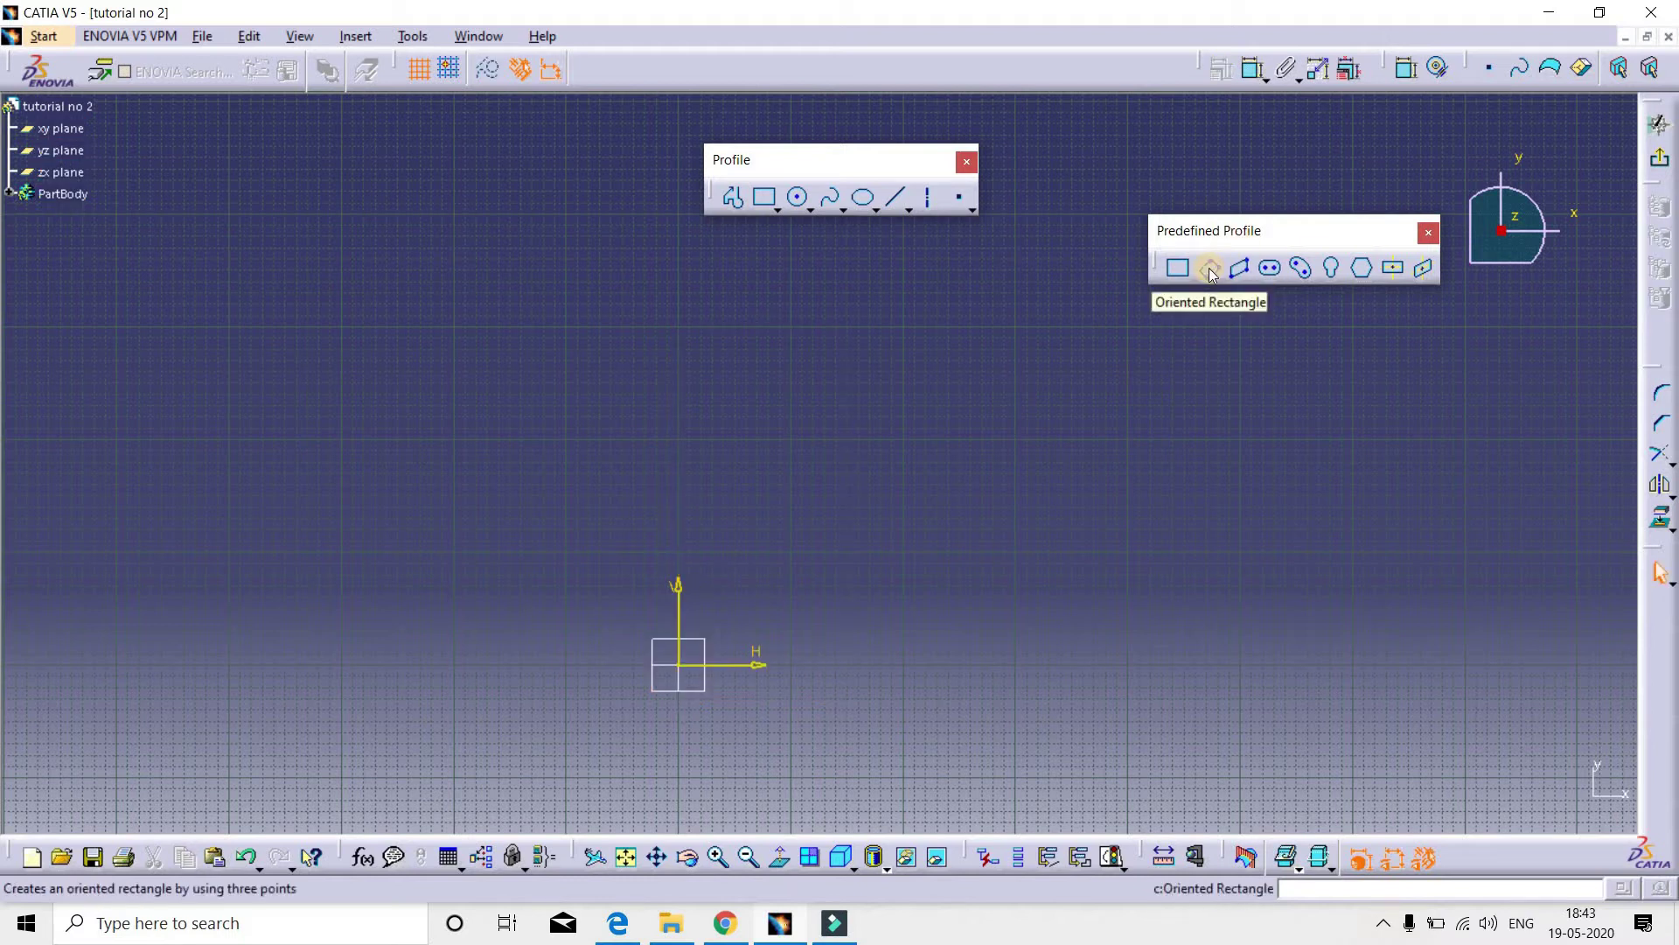
{"action": "left_click", "coordinate": [1210, 268]}
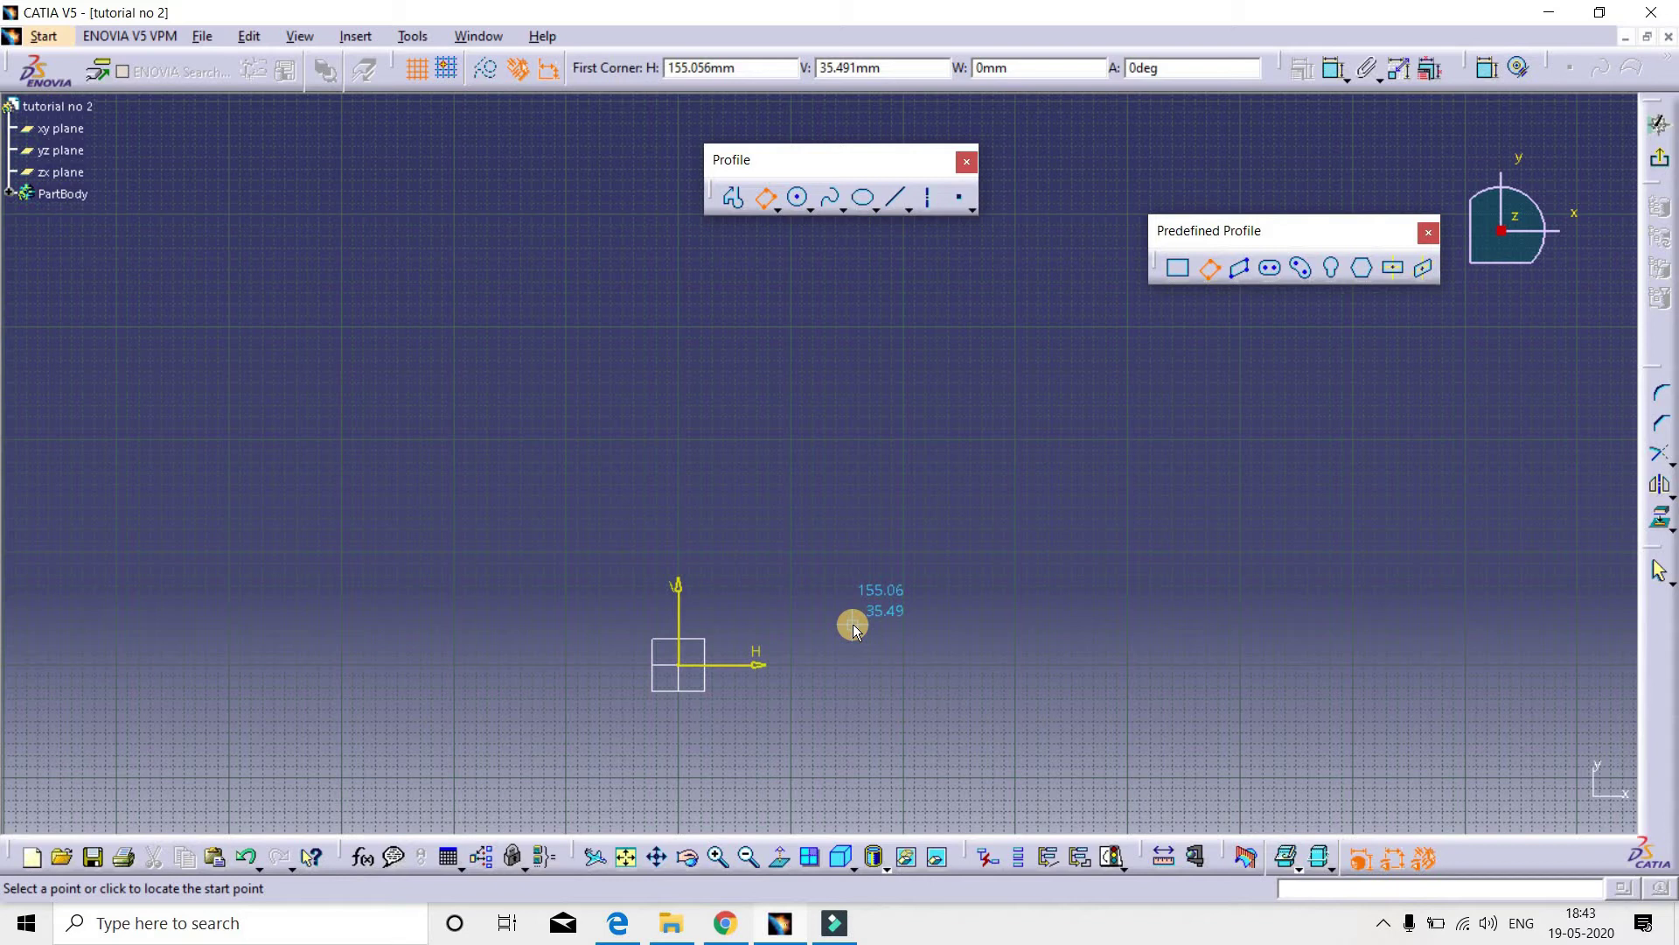
{"action": "left_click", "coordinate": [681, 670]}
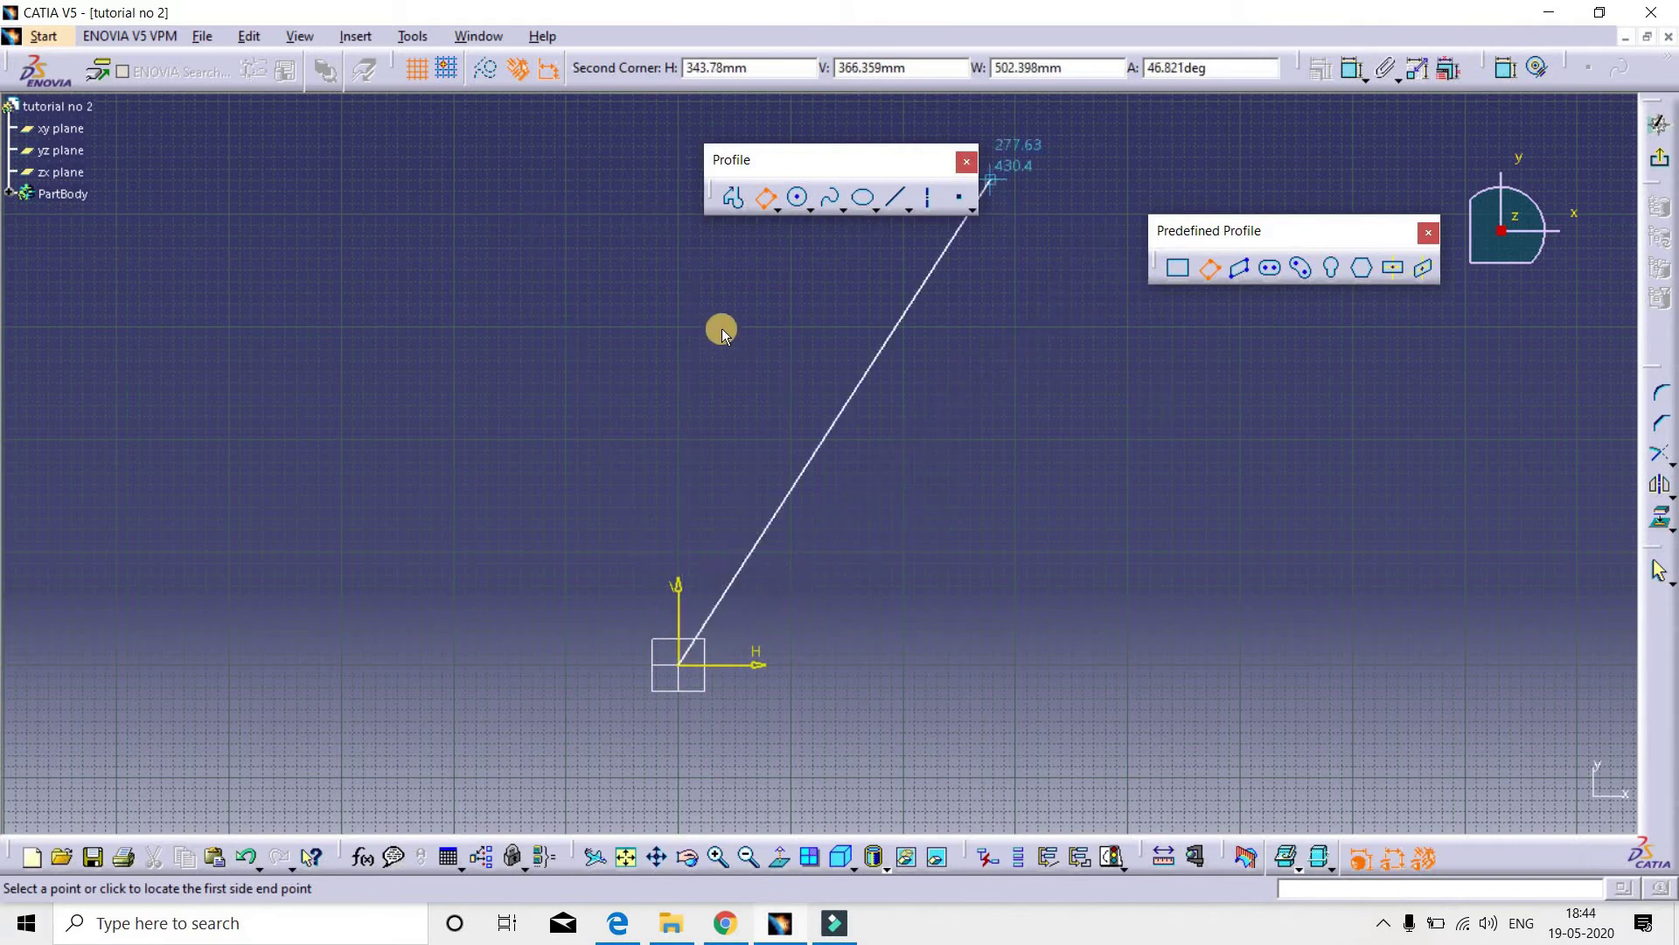
{"action": "left_click", "coordinate": [1081, 346]}
{"action": "middle_click_drag", "start_coordinate": [1303, 719], "coordinate": [1129, 537]}
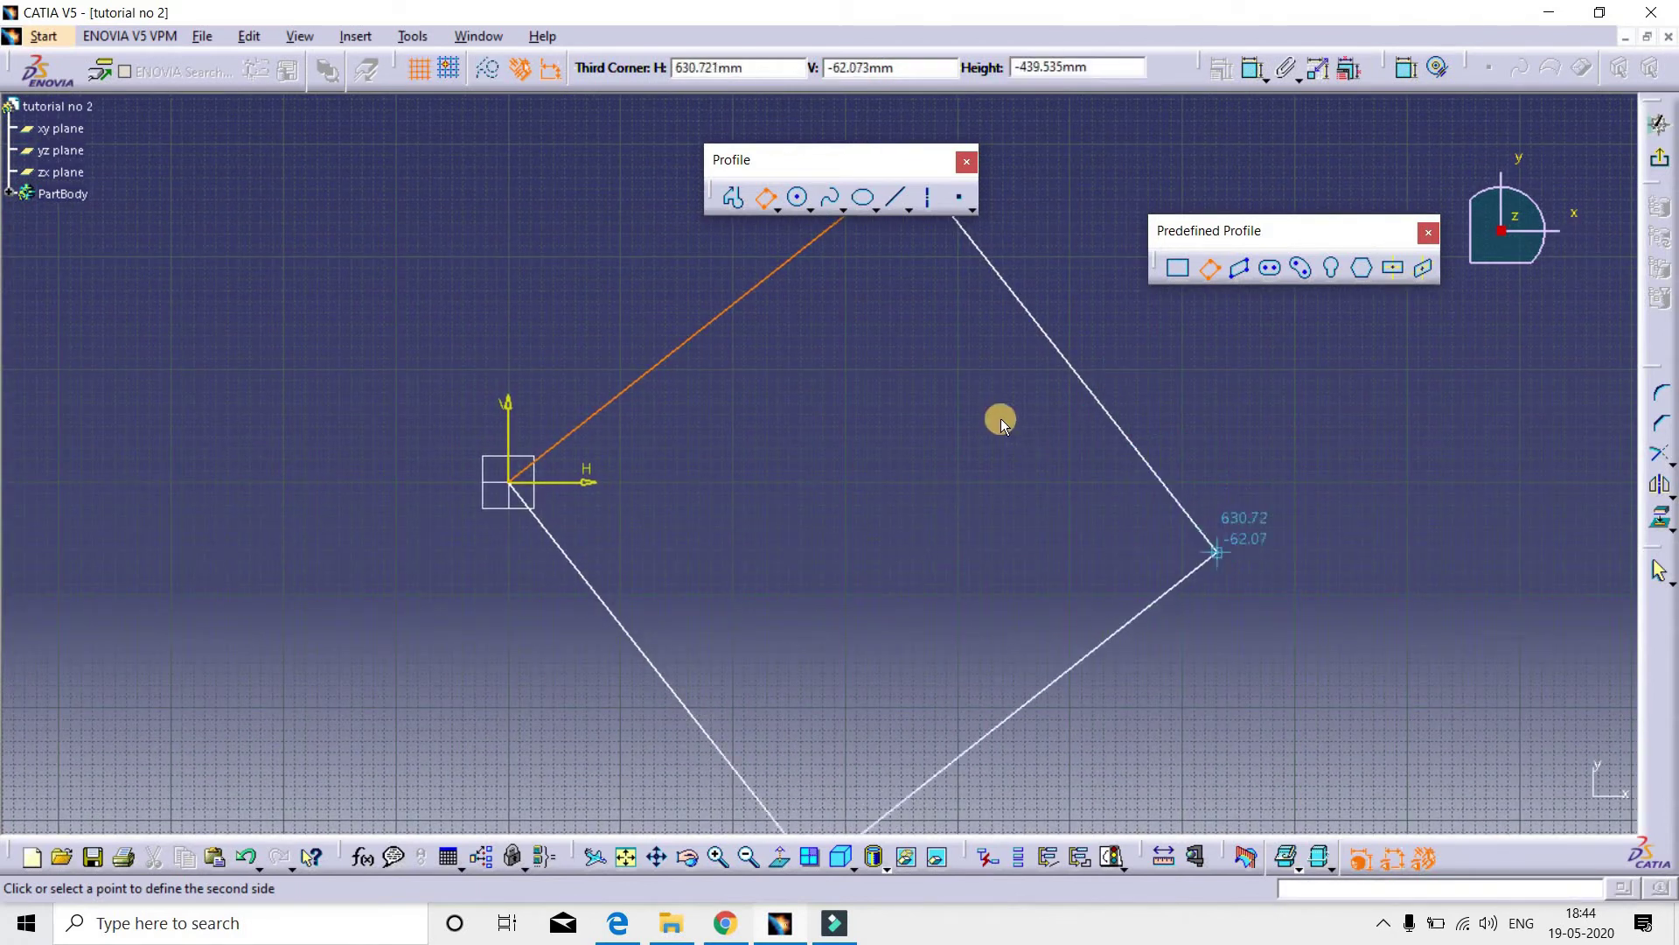
{"action": "left_click", "coordinate": [1178, 570]}
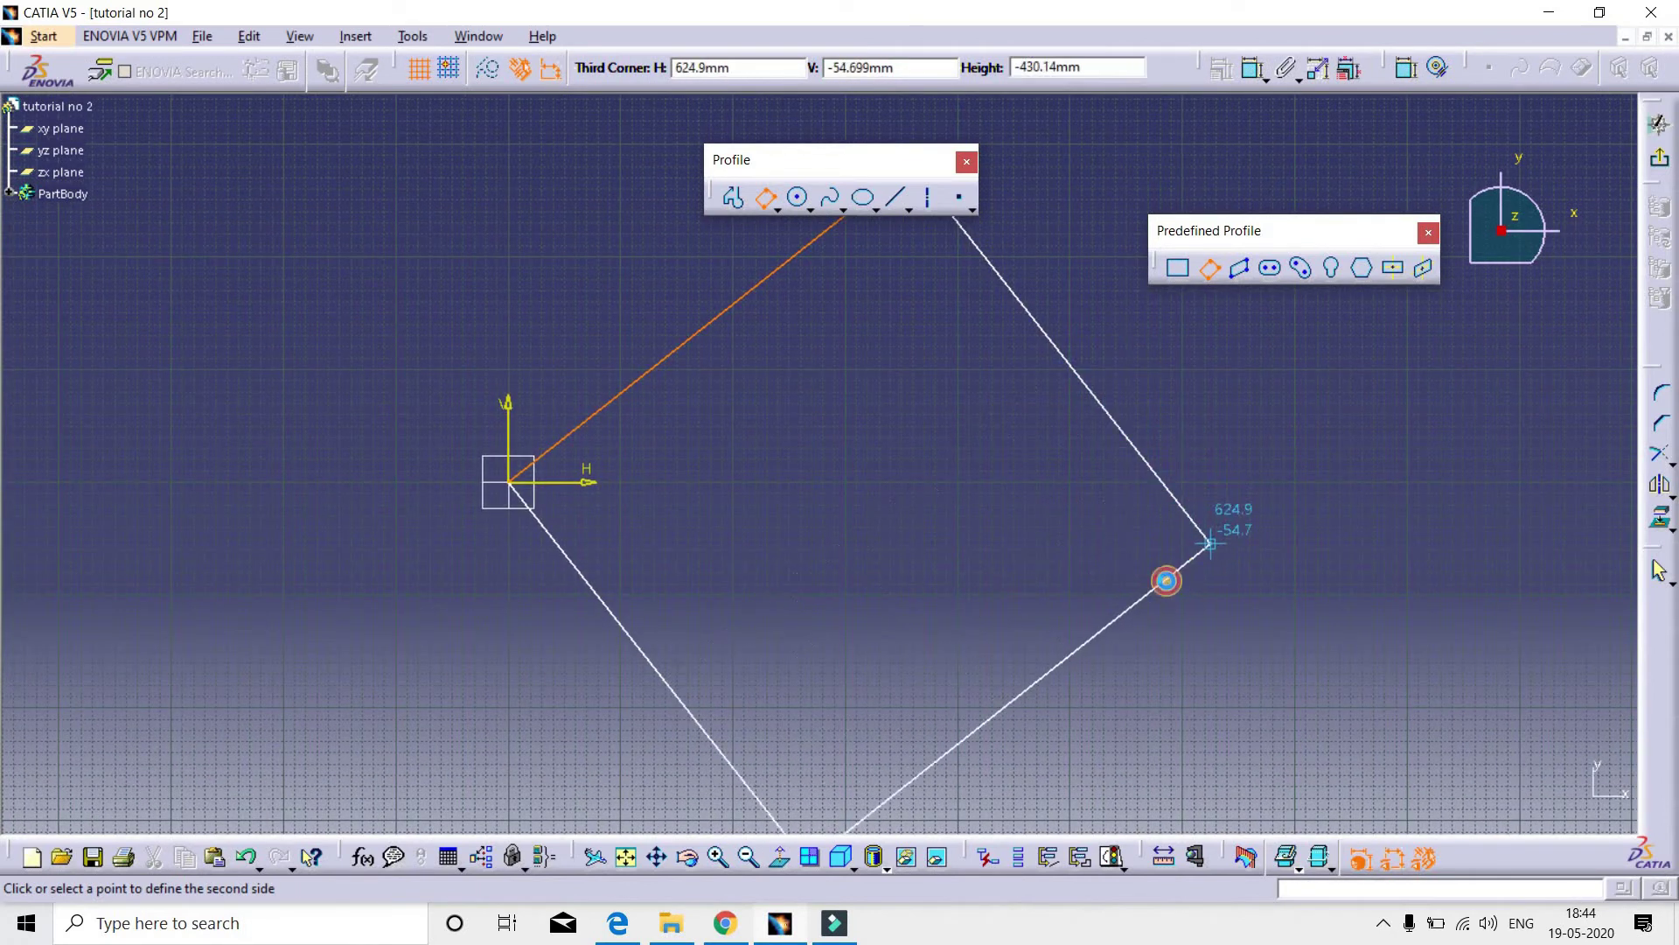
{"action": "mouse_move", "coordinate": [877, 640]}
{"action": "middle_mouse_down"}
{"action": "mouse_move", "coordinate": [934, 548]}
{"action": "mouse_move", "coordinate": [921, 626]}
{"action": "middle_mouse_up"}
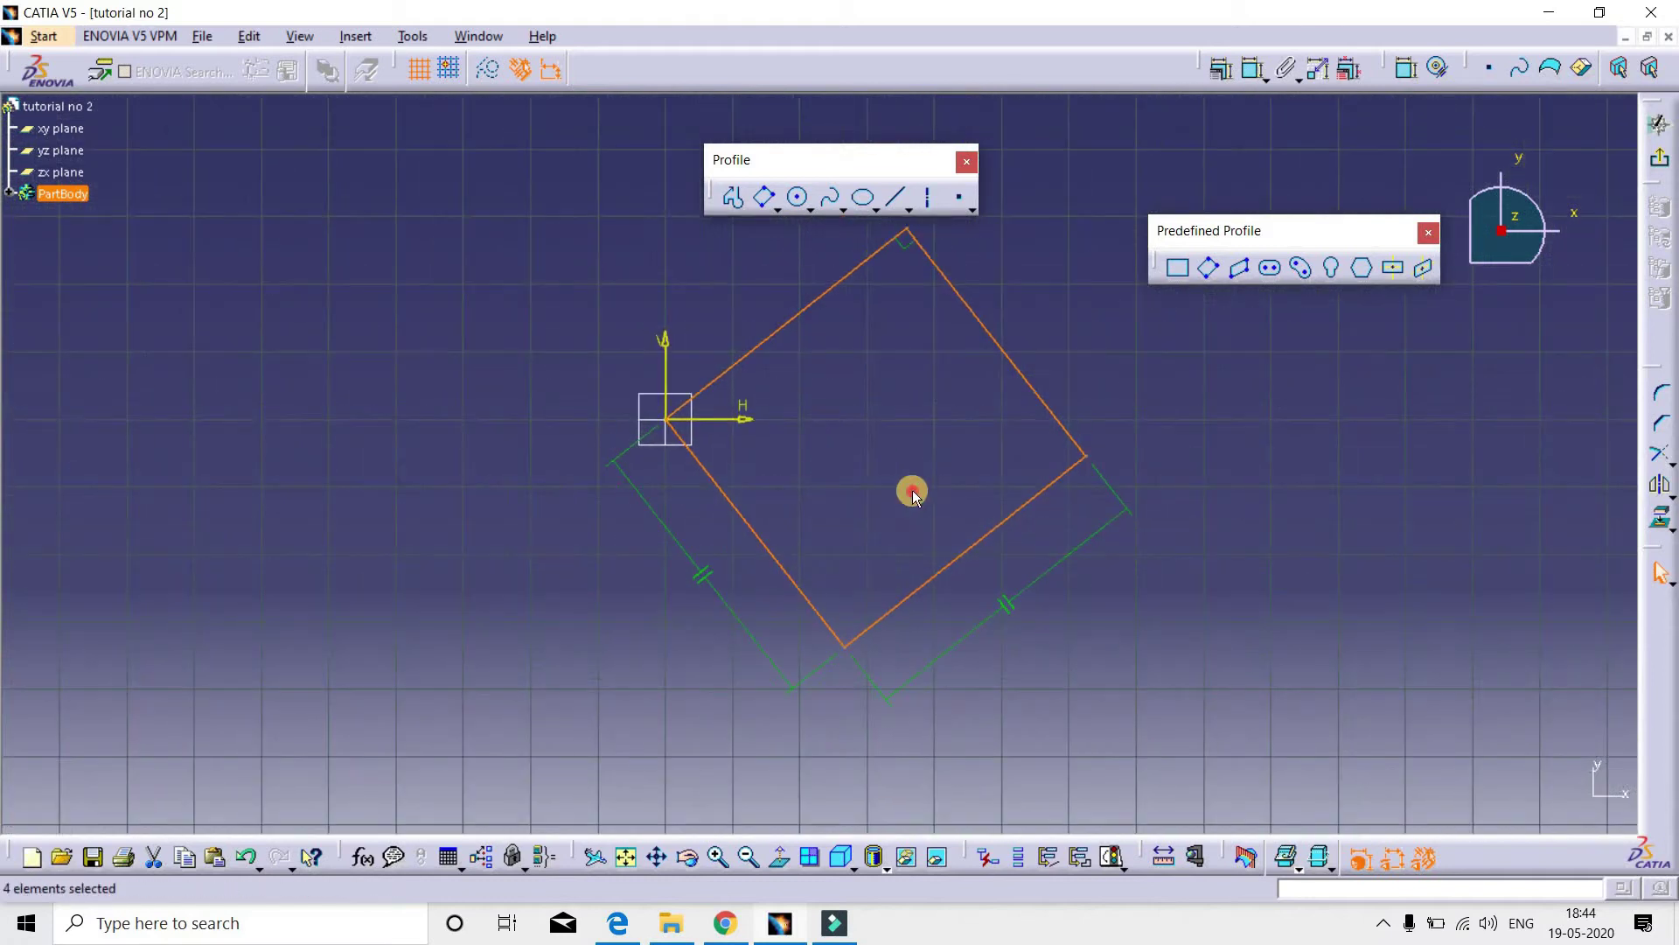
{"action": "left_click", "coordinate": [911, 507]}
{"action": "mouse_move", "coordinate": [832, 513]}
{"action": "middle_mouse_down"}
{"action": "mouse_move", "coordinate": [945, 569]}
{"action": "mouse_move", "coordinate": [903, 412]}
{"action": "middle_mouse_up"}
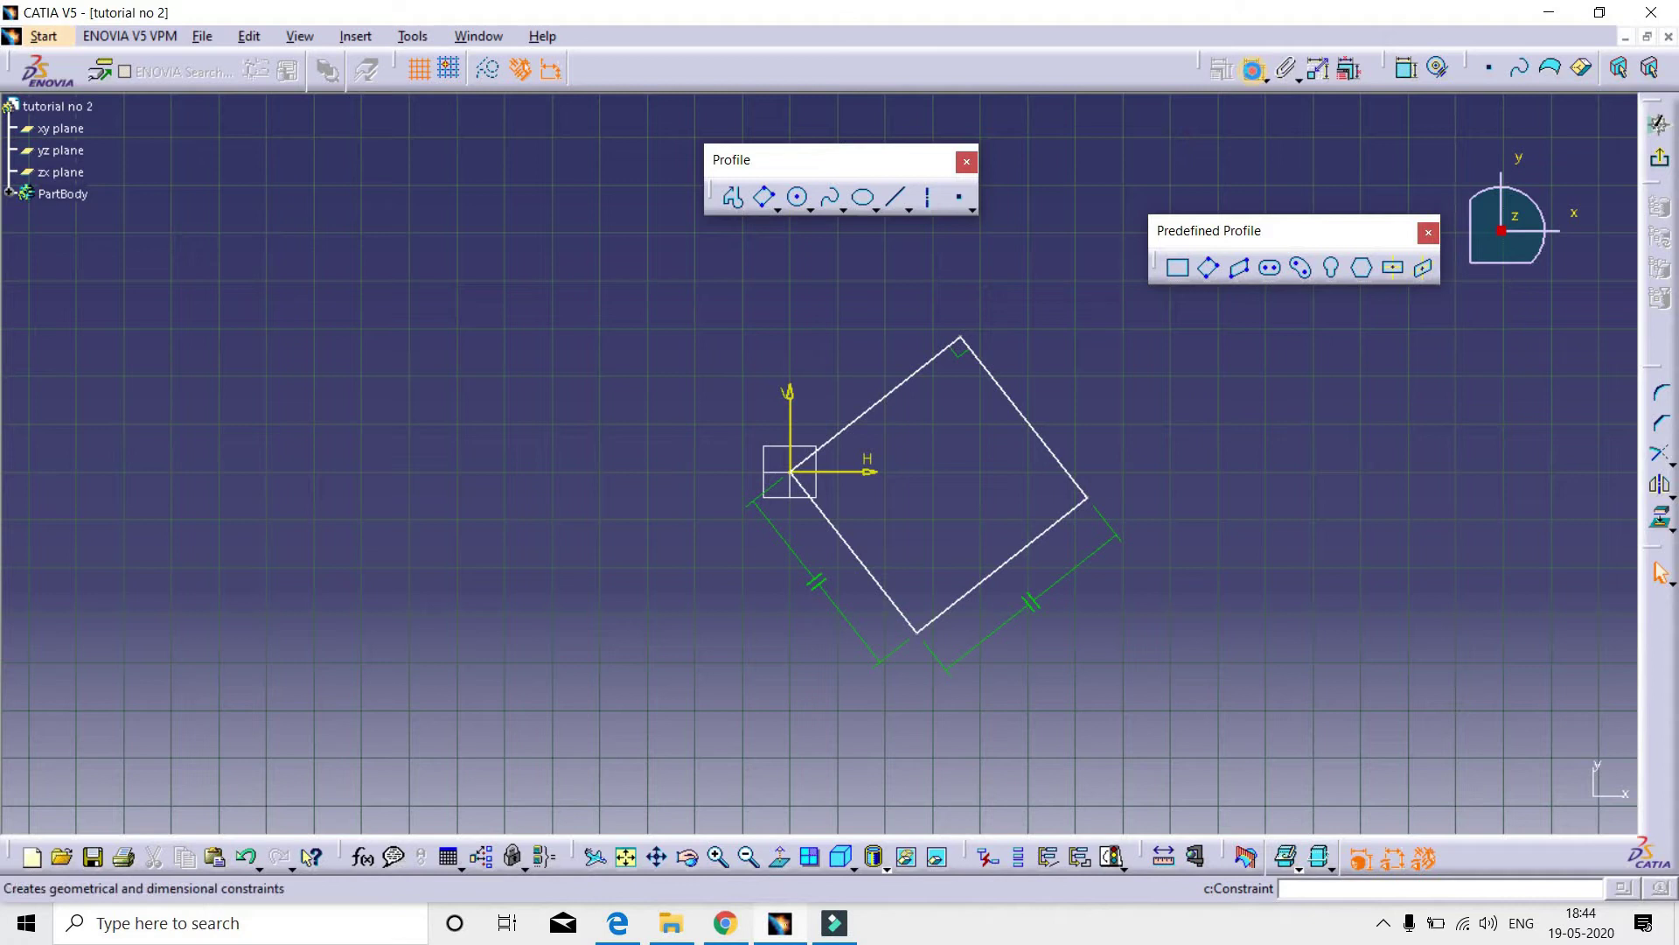
Dimension the tilted rectangle's side rising from the origin and set its length to 500 mm
{"action": "left_click", "coordinate": [1253, 69]}
{"action": "left_click", "coordinate": [861, 423]}
{"action": "left_click", "coordinate": [763, 339]}
{"action": "double_click", "coordinate": [773, 345]}
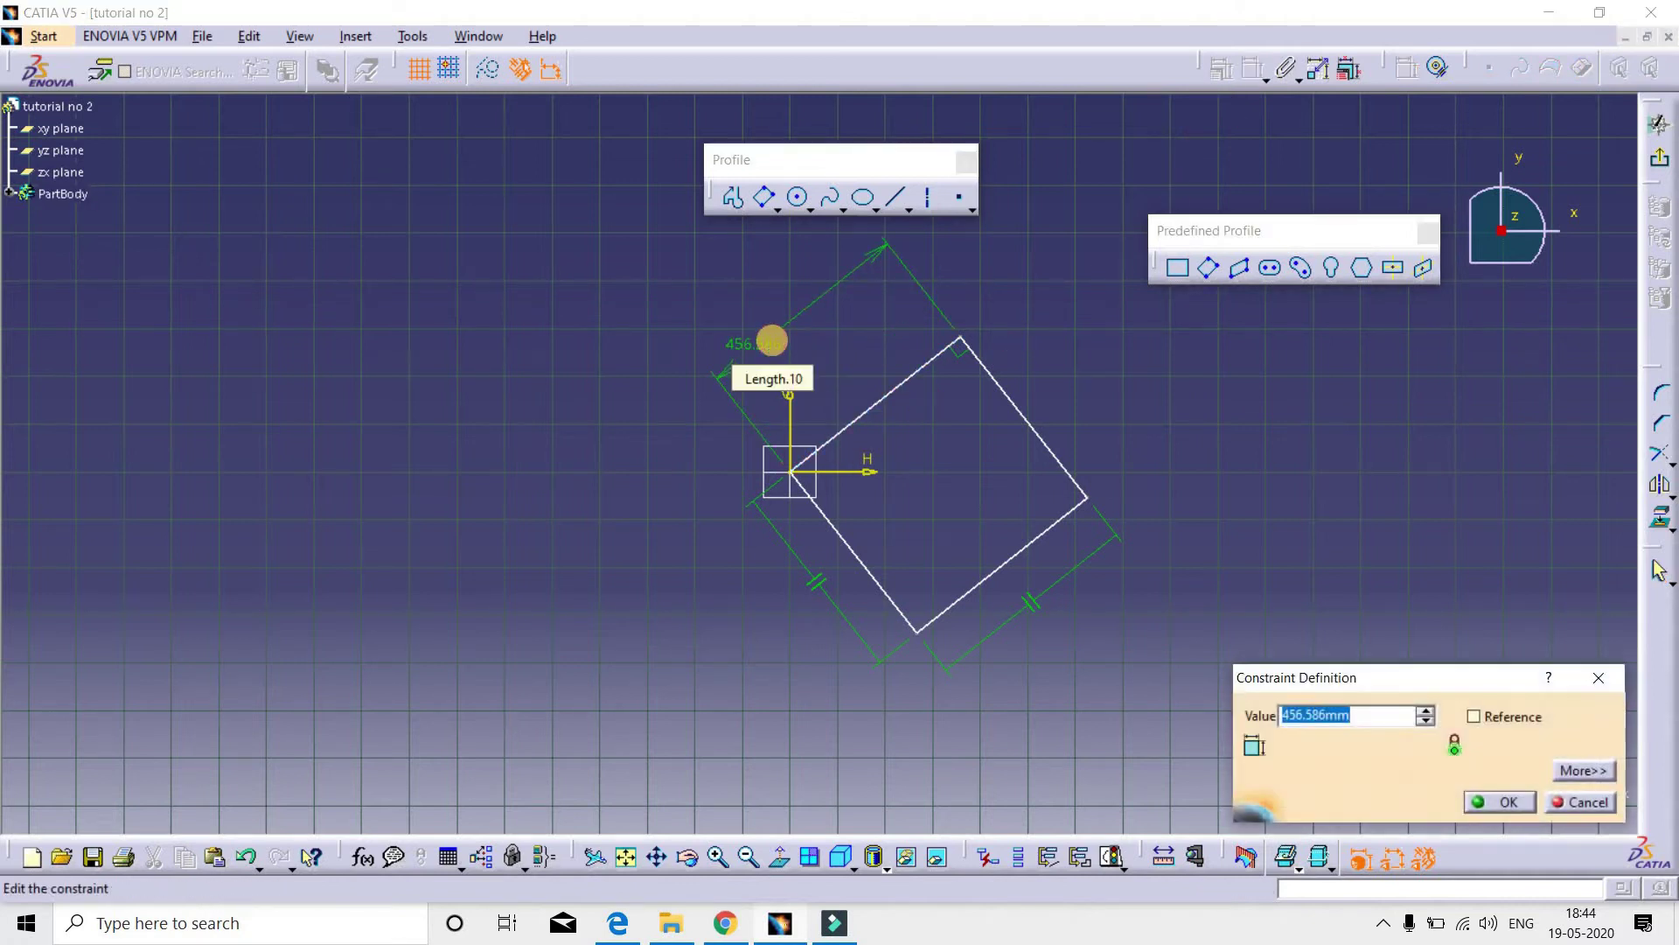
{"action": "key", "text": "Return"}
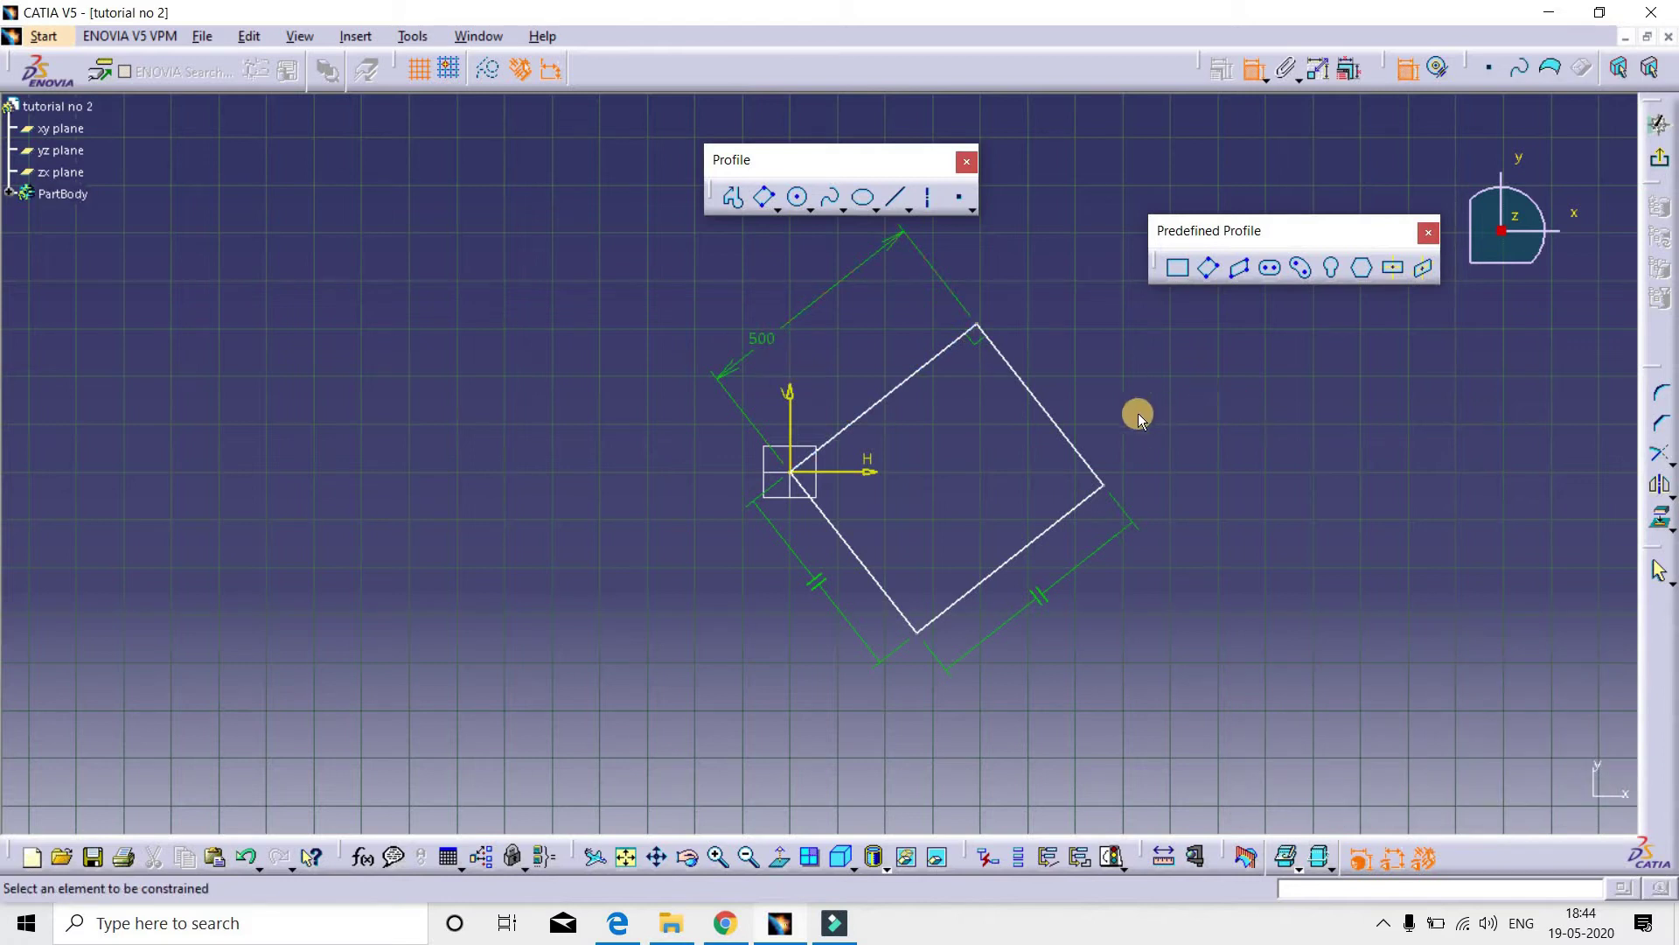
Dimension the adjacent side that meets the 500 mm side at the rectangle's highest corner and set its length to 400 mm
{"action": "left_click", "coordinate": [1099, 406]}
{"action": "left_click", "coordinate": [1125, 388]}
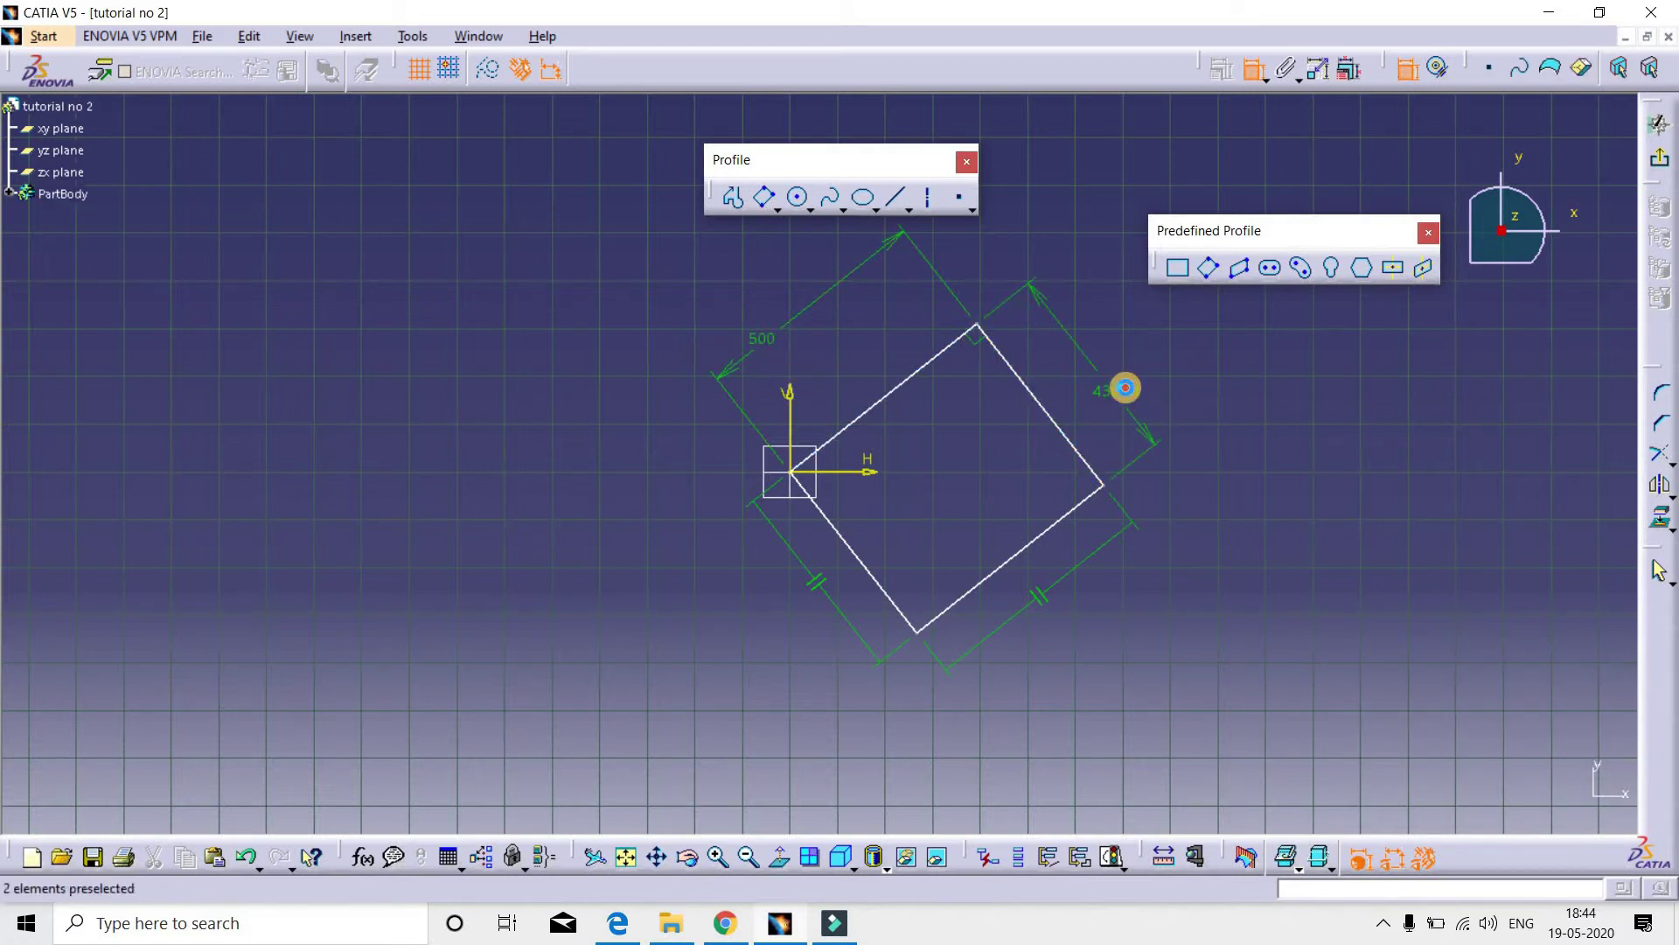
{"action": "double_click", "coordinate": [1127, 386]}
{"action": "type", "text": "400"}
{"action": "key", "text": "Return"}
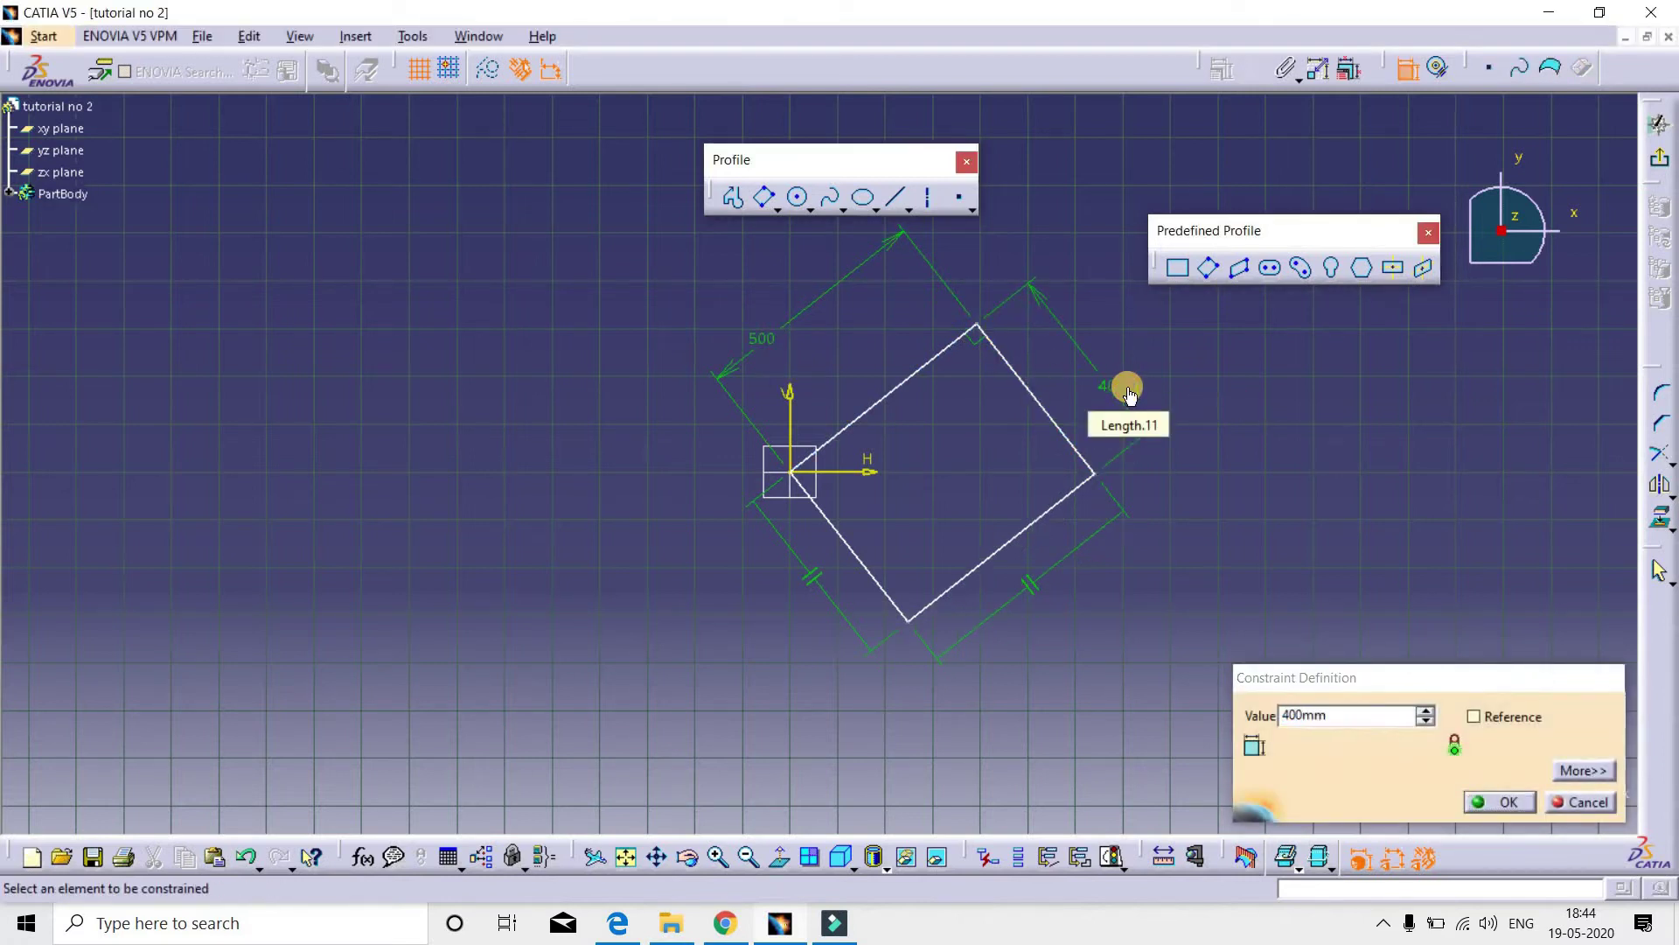
Dimension the angle between the tilted rectangle's 500 mm side and the horizontal axis and set it to 30 degrees
{"action": "left_click", "coordinate": [901, 388]}
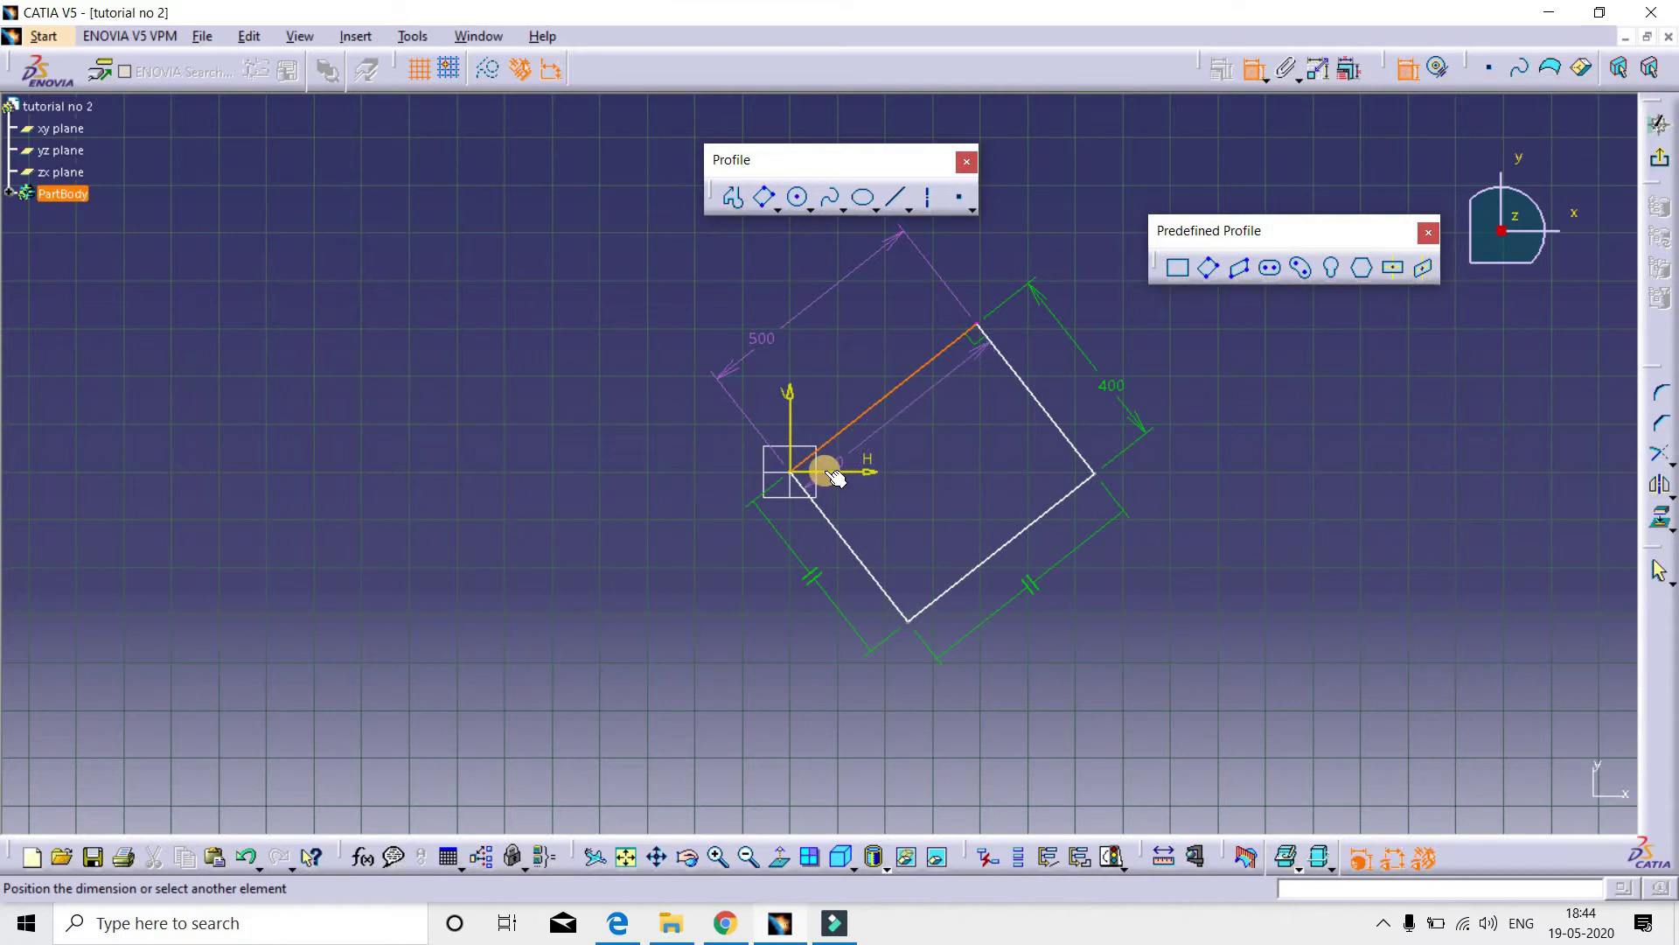
{"action": "left_click", "coordinate": [861, 473]}
{"action": "left_click", "coordinate": [954, 426]}
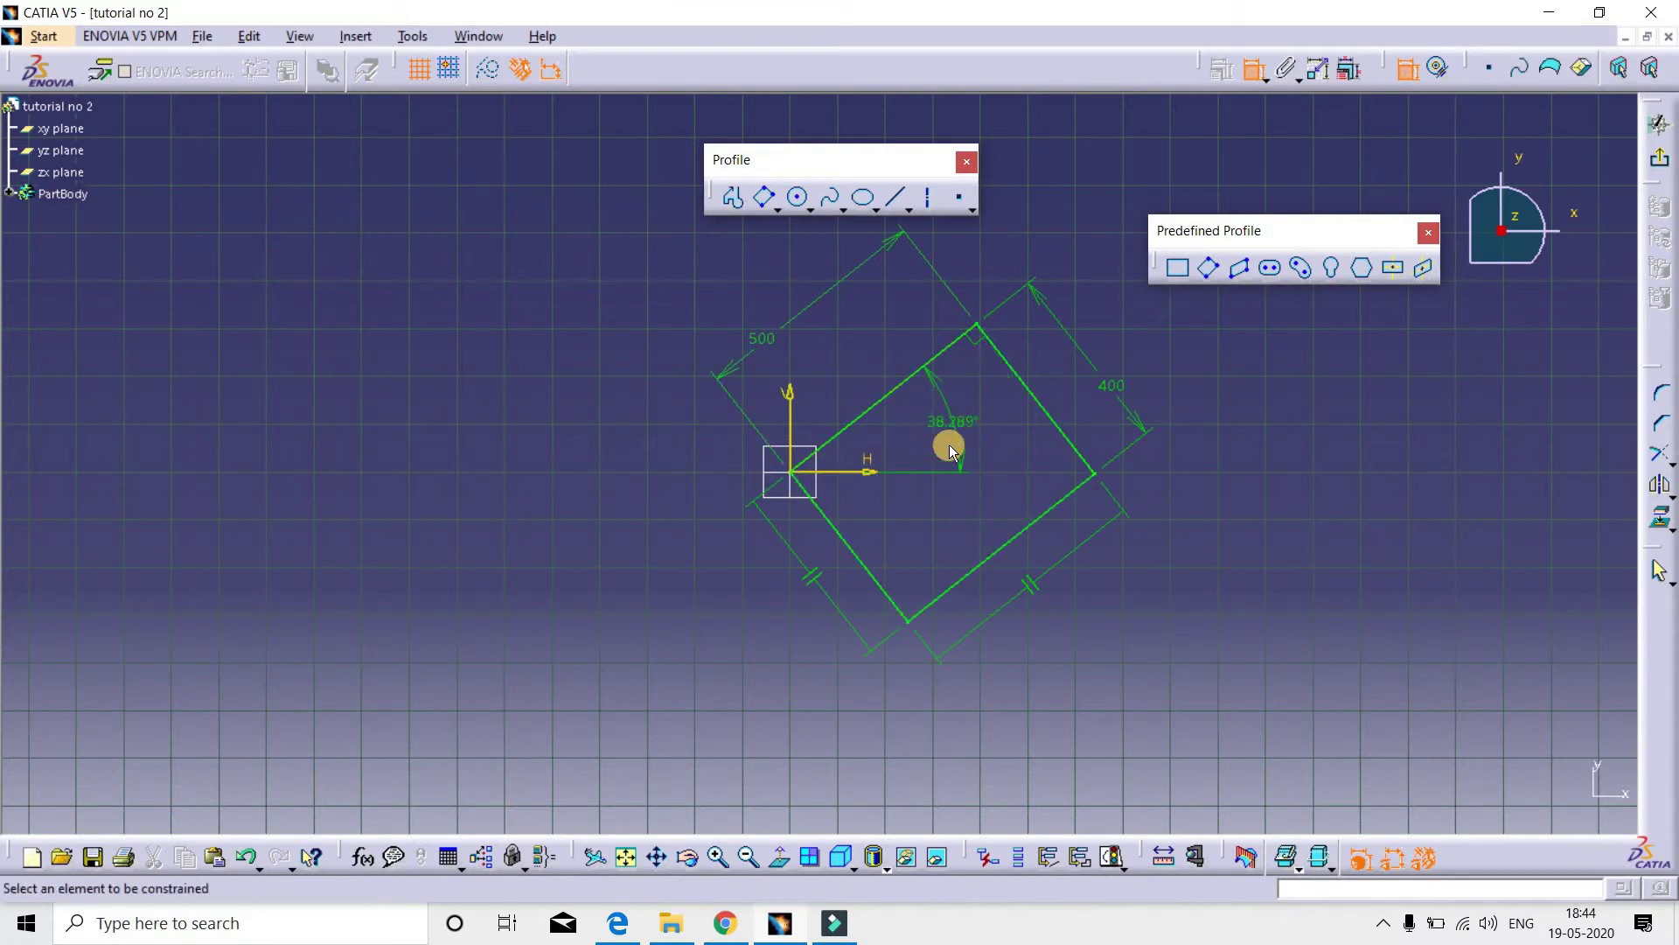
{"action": "double_click", "coordinate": [962, 420]}
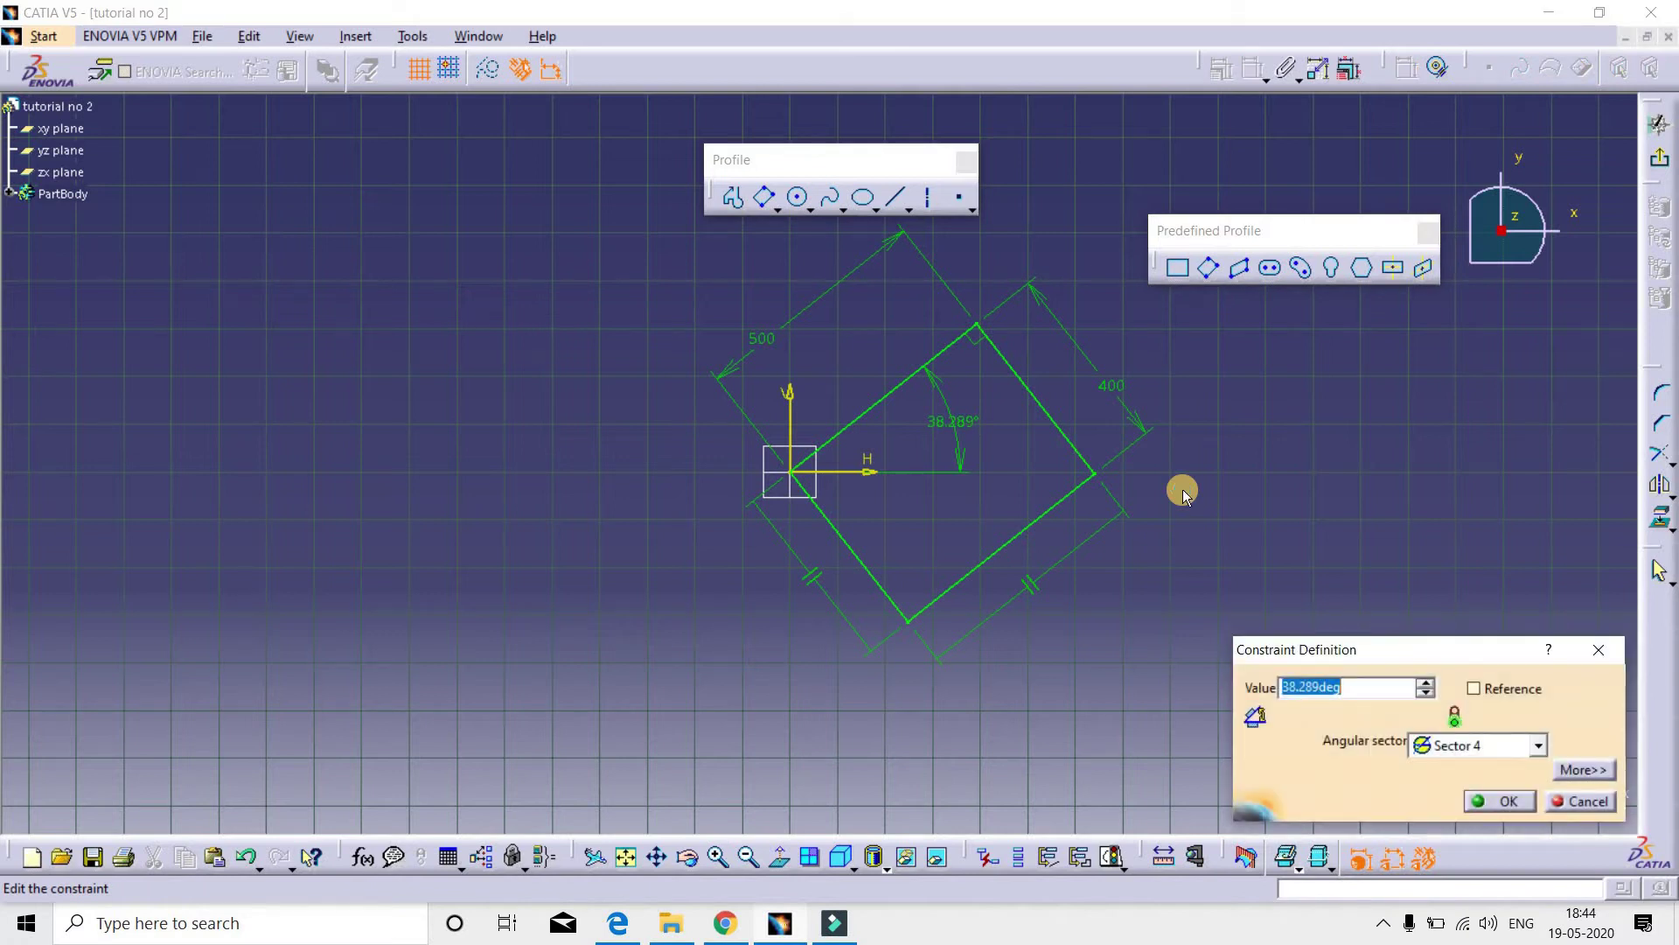
{"action": "type", "text": "30"}
{"action": "key", "text": "Return"}
Delete the whole tilted rectangle with its constraints from the sketch
{"action": "middle_click_drag", "start_coordinate": [918, 512], "coordinate": [942, 570]}
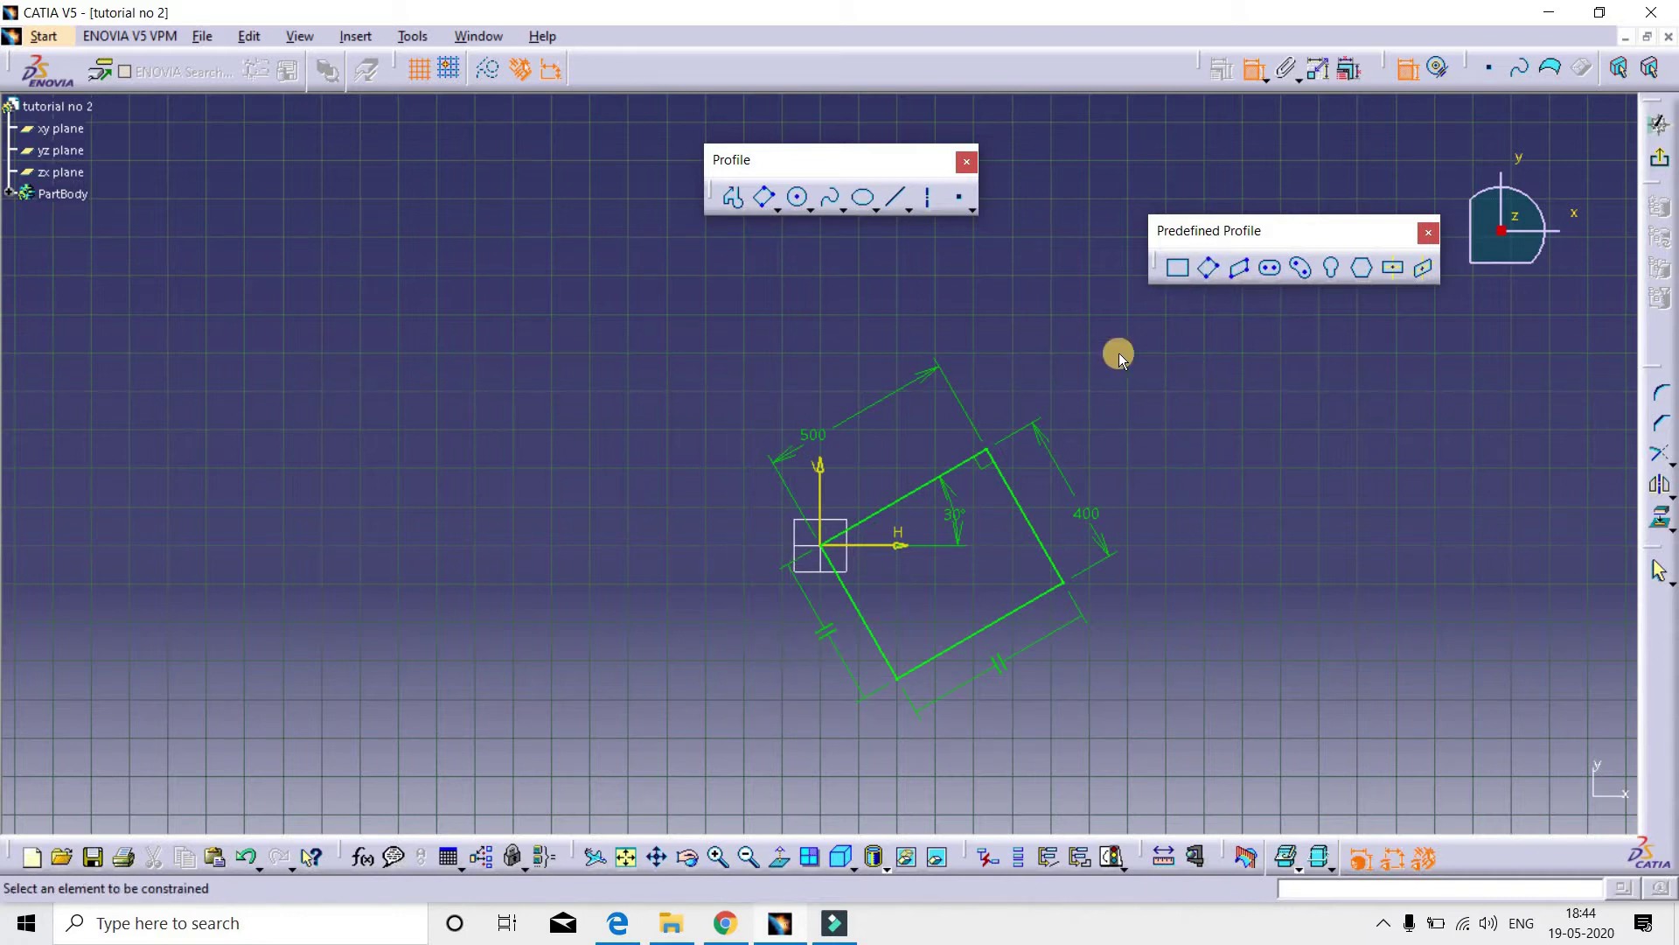
{"action": "mouse_move", "coordinate": [1322, 361]}
{"action": "left_mouse_down"}
{"action": "mouse_move", "coordinate": [866, 644]}
{"action": "mouse_move", "coordinate": [672, 739]}
{"action": "left_mouse_up"}
{"action": "key", "text": "Delete"}
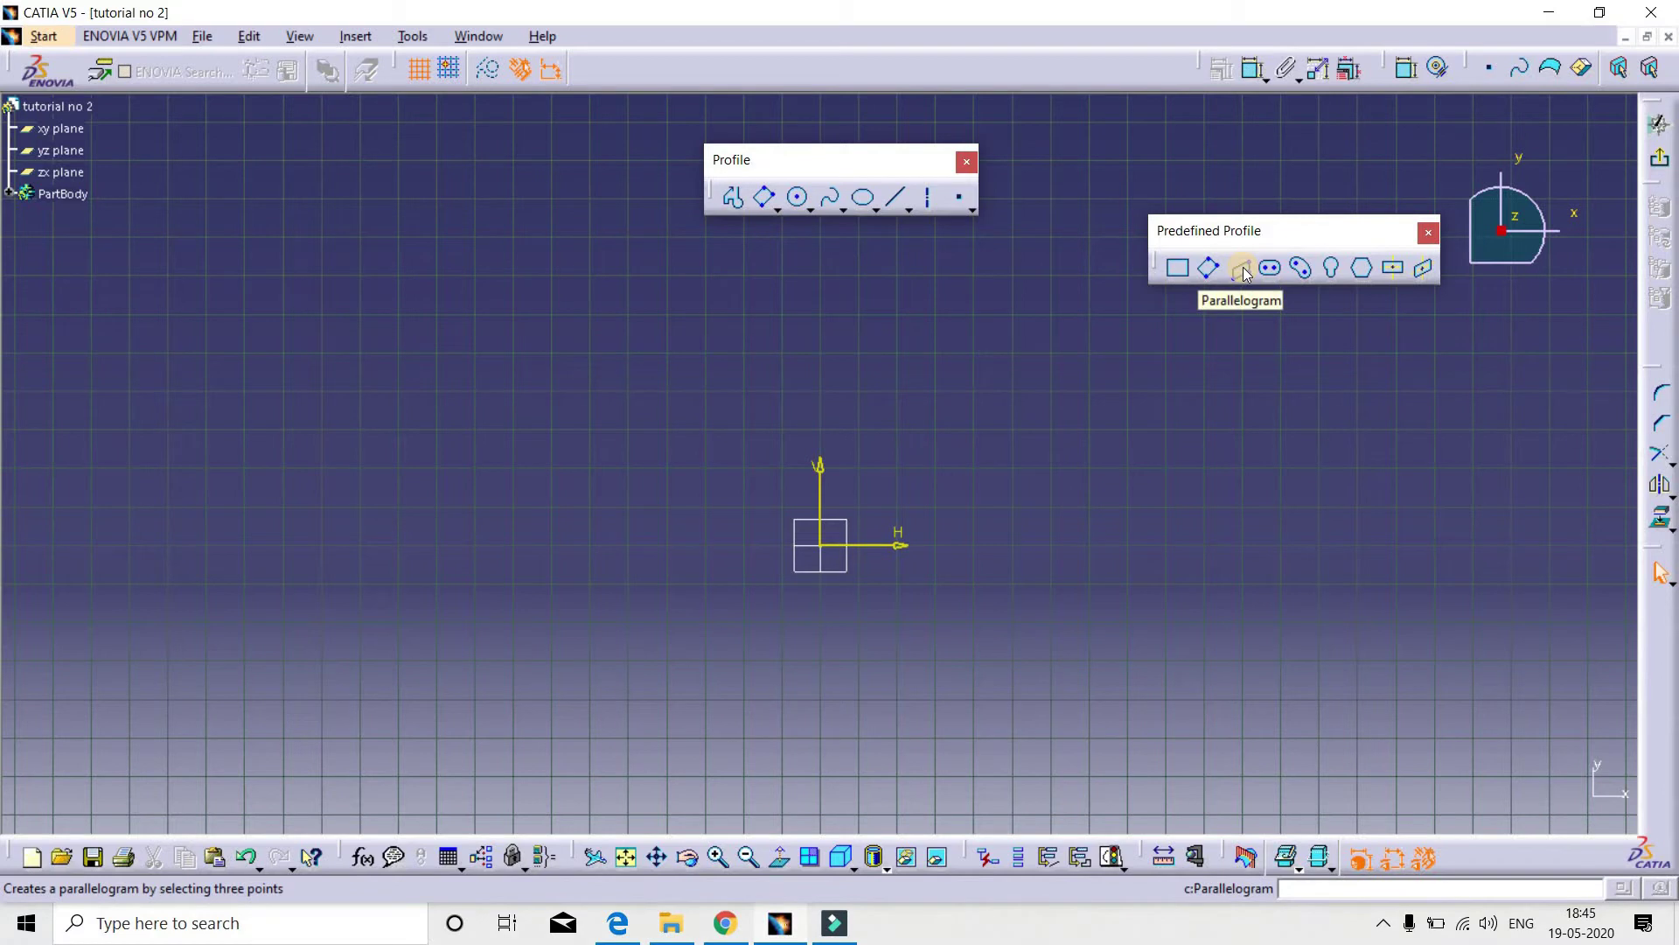
Draw a parallelogram with its first corner at the origin, the next corner up and to the right, and the third at about H 1793 mm, V 60 mm
{"action": "left_click", "coordinate": [1242, 267]}
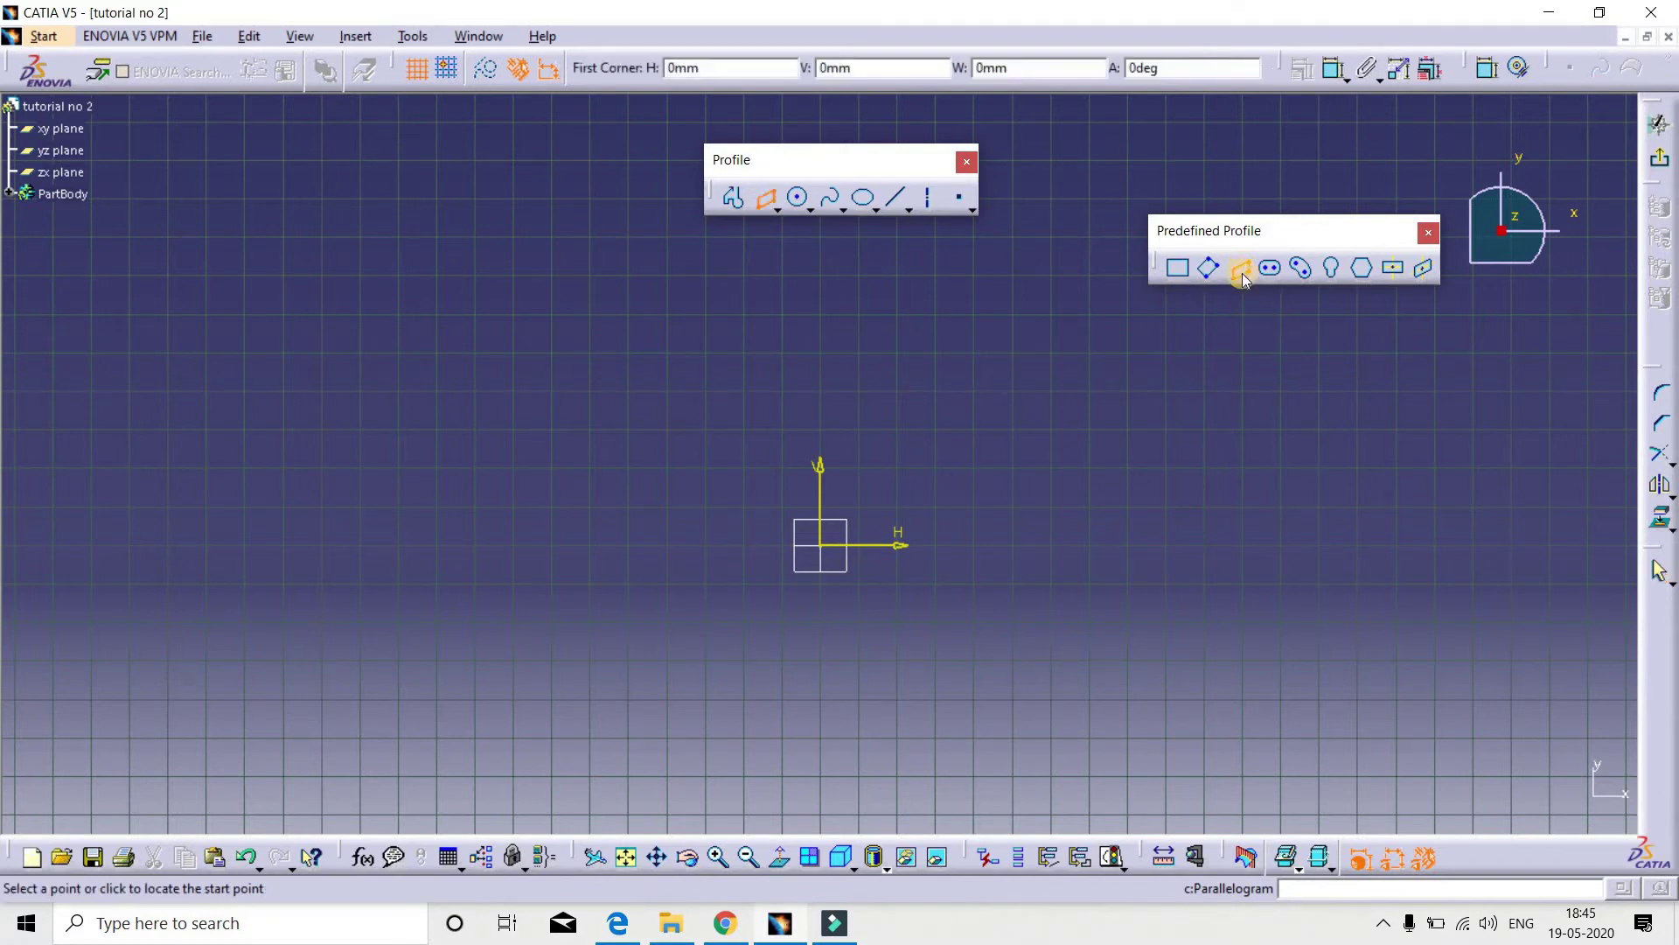
{"action": "left_click", "coordinate": [820, 551]}
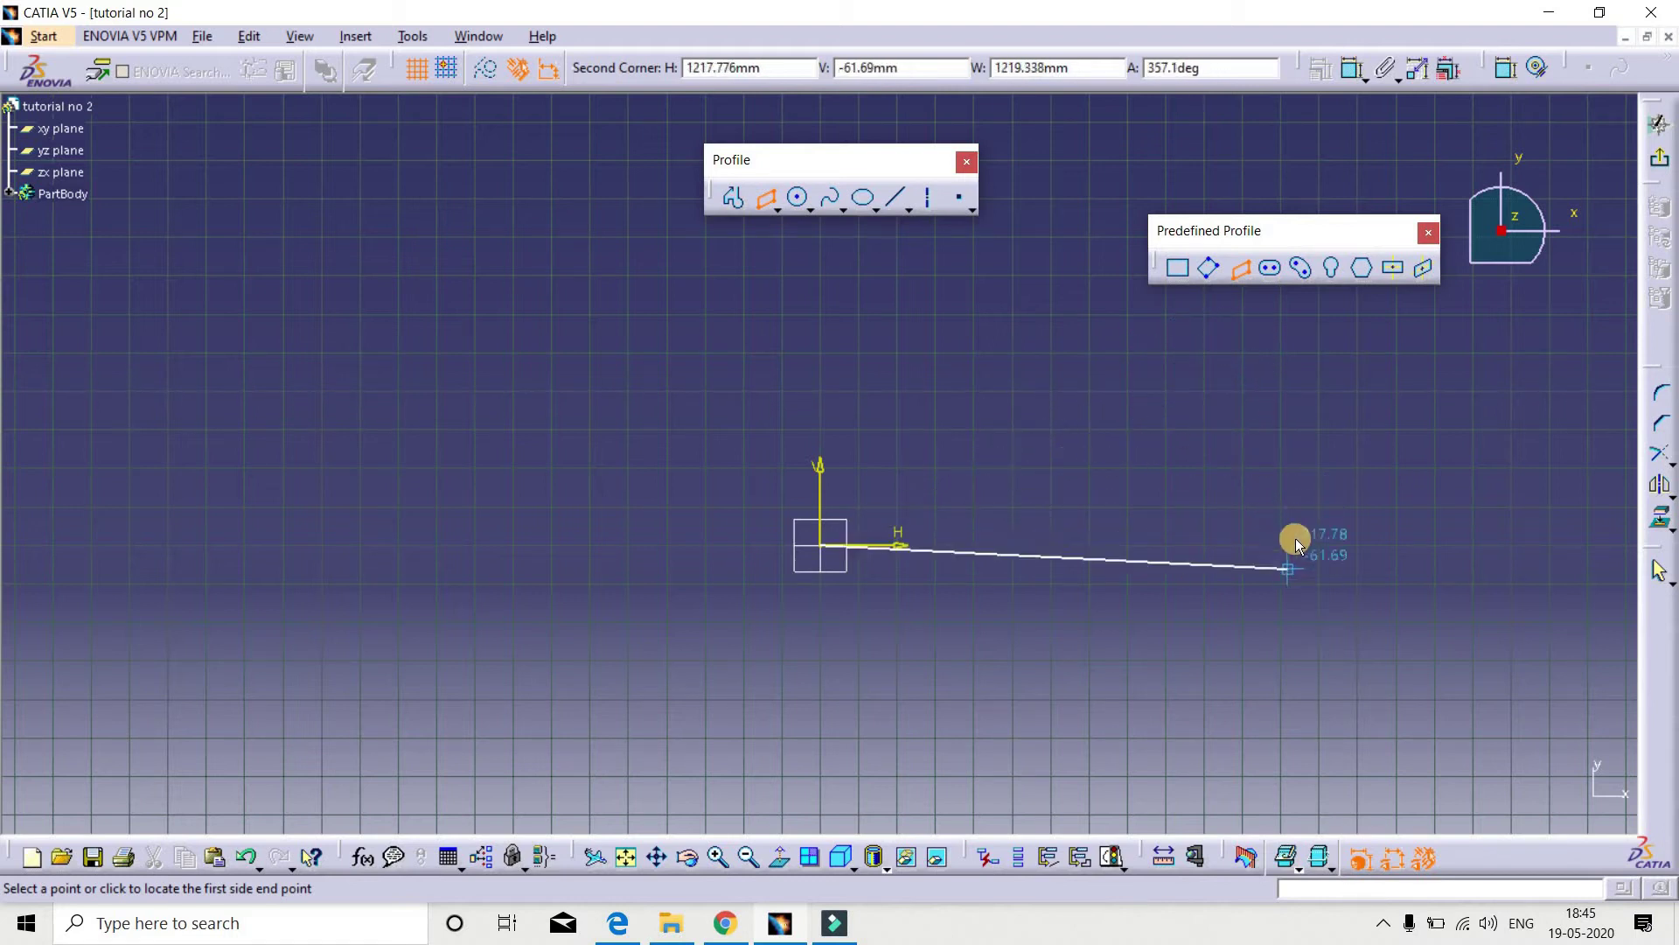
{"action": "left_click", "coordinate": [1257, 385]}
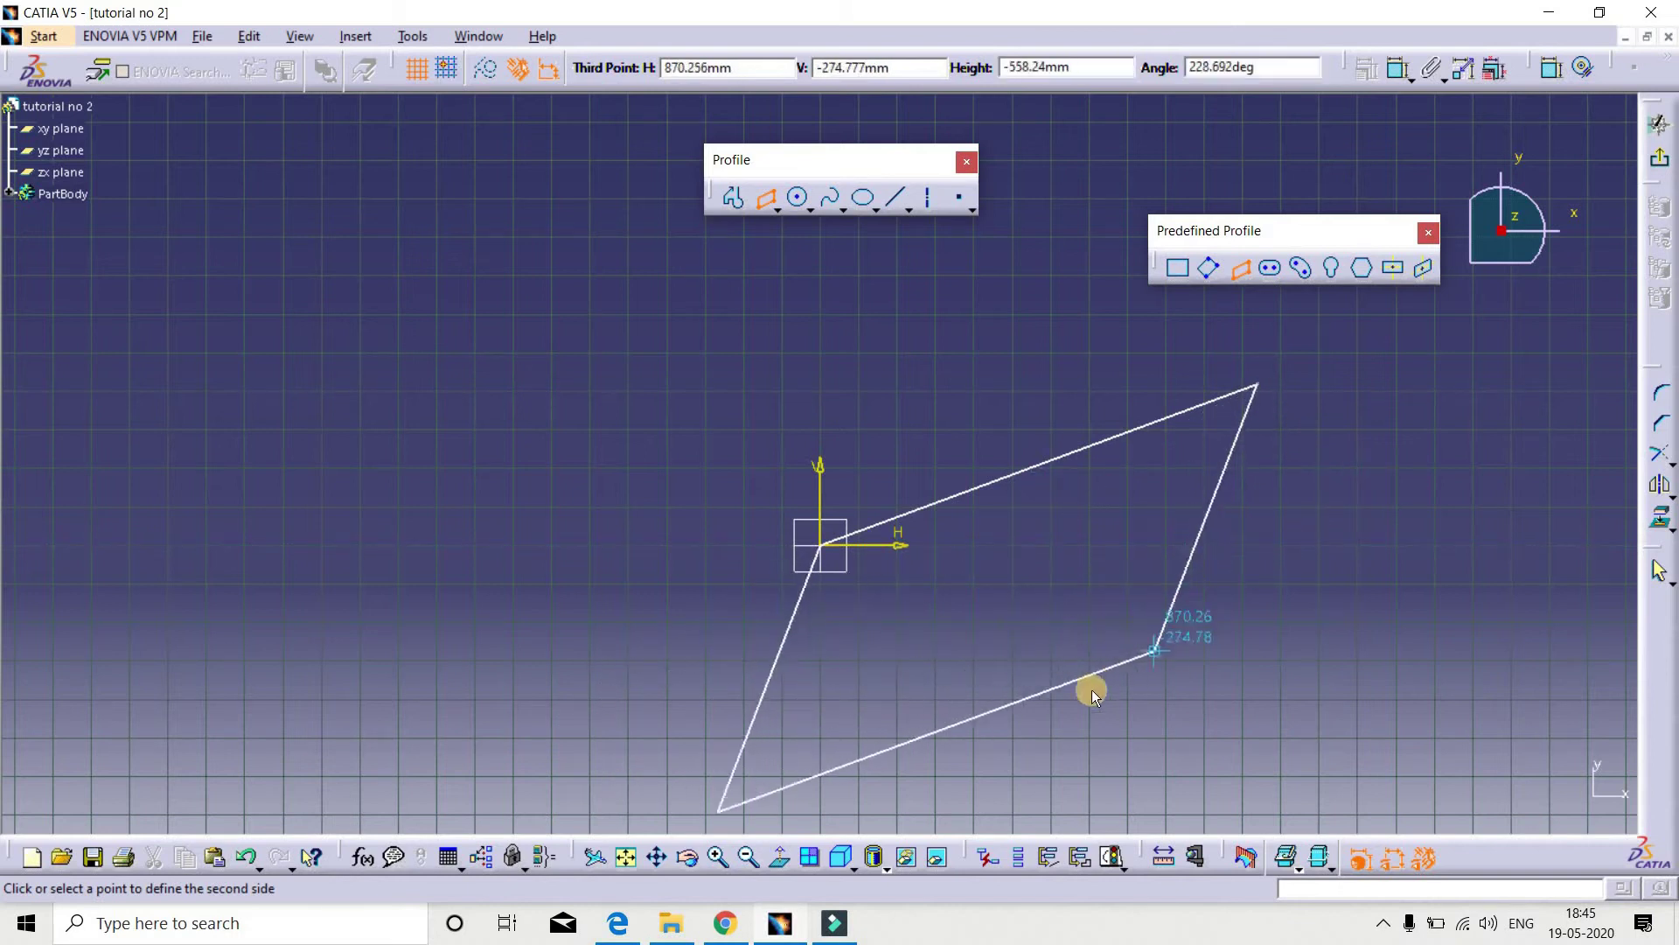
{"action": "left_click", "coordinate": [1508, 519]}
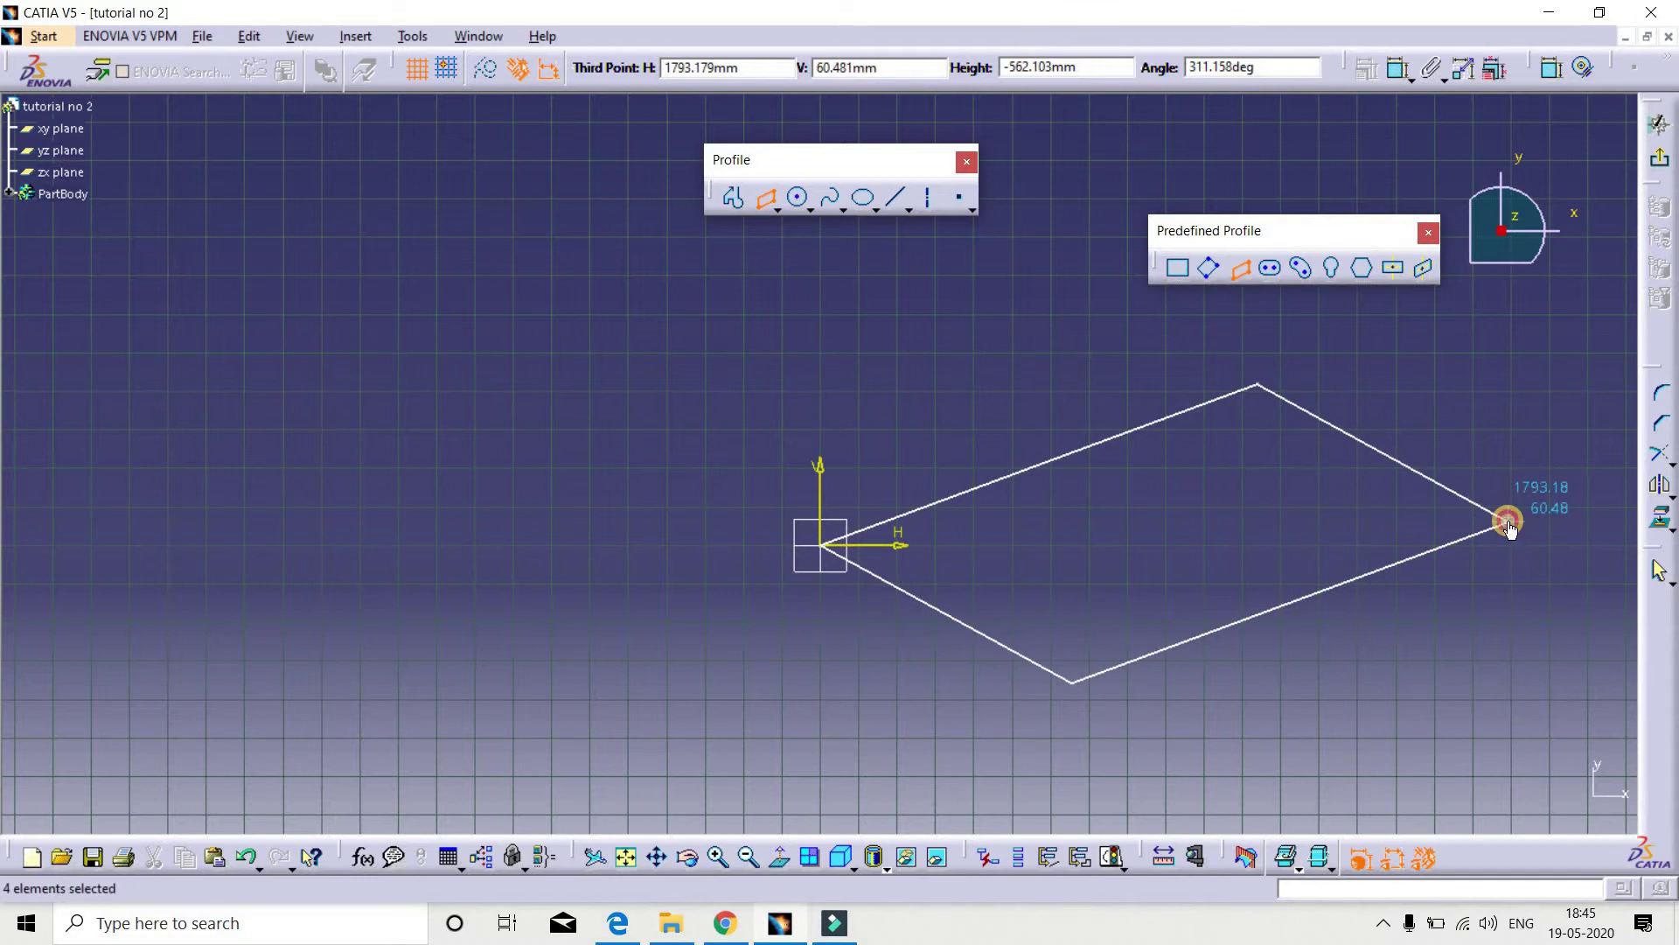
{"action": "left_click", "coordinate": [1241, 514]}
Dimension the parallelogram's upper side rising from the origin and set its length to 1000 mm
{"action": "left_click", "coordinate": [1249, 76]}
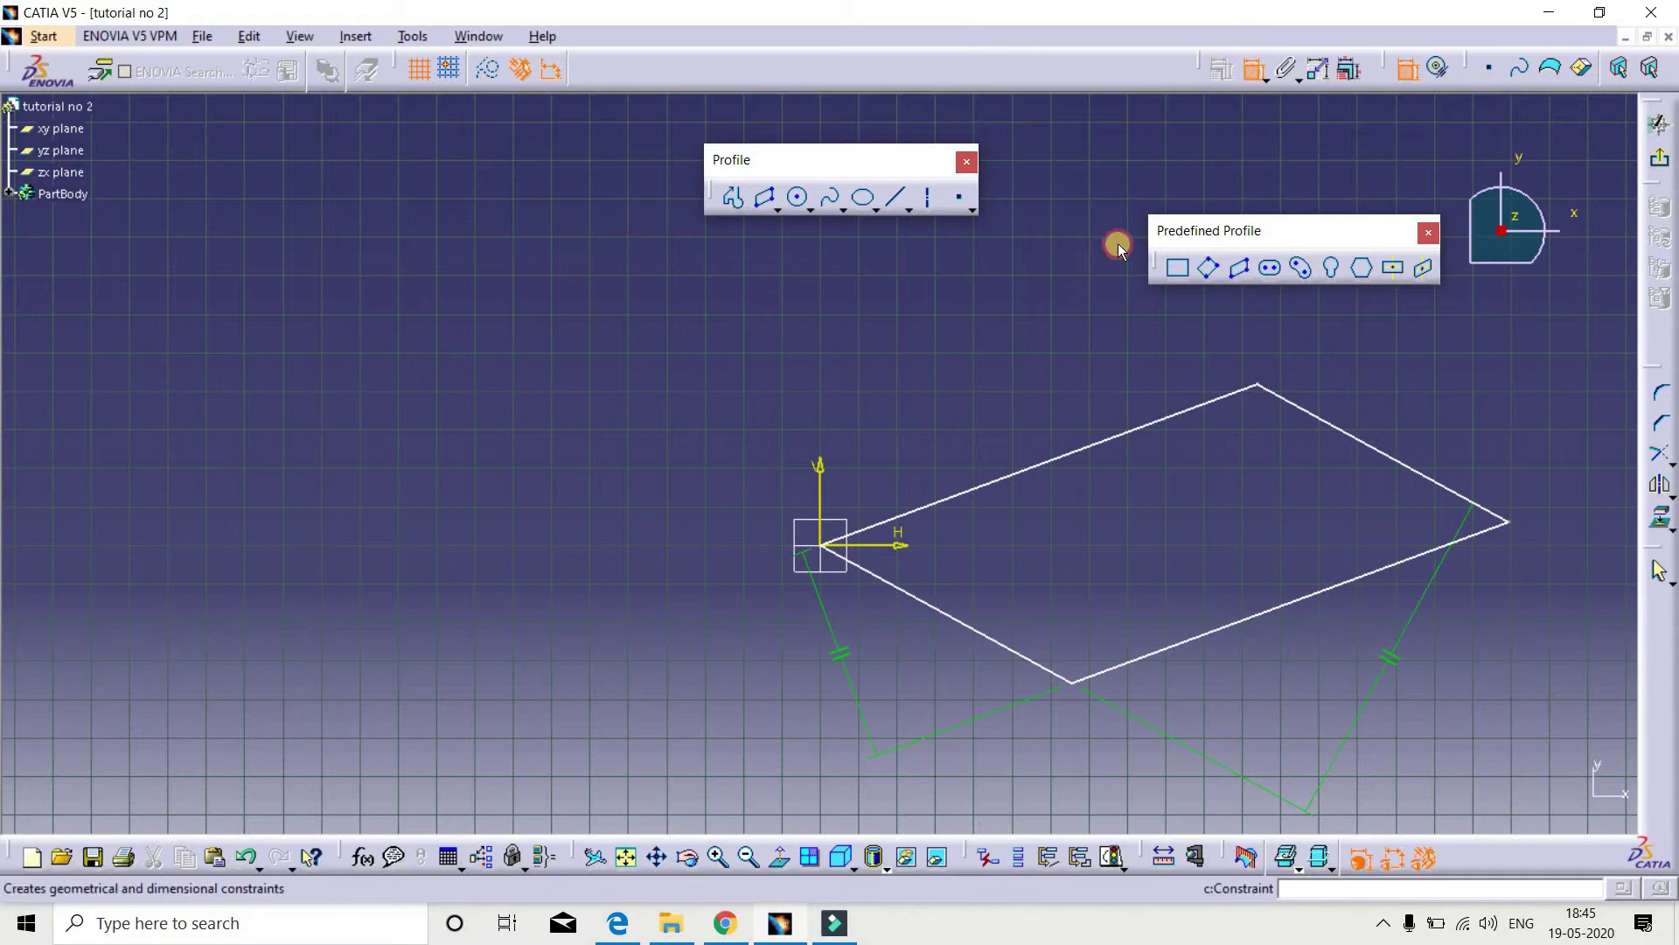
{"action": "left_click", "coordinate": [1001, 479]}
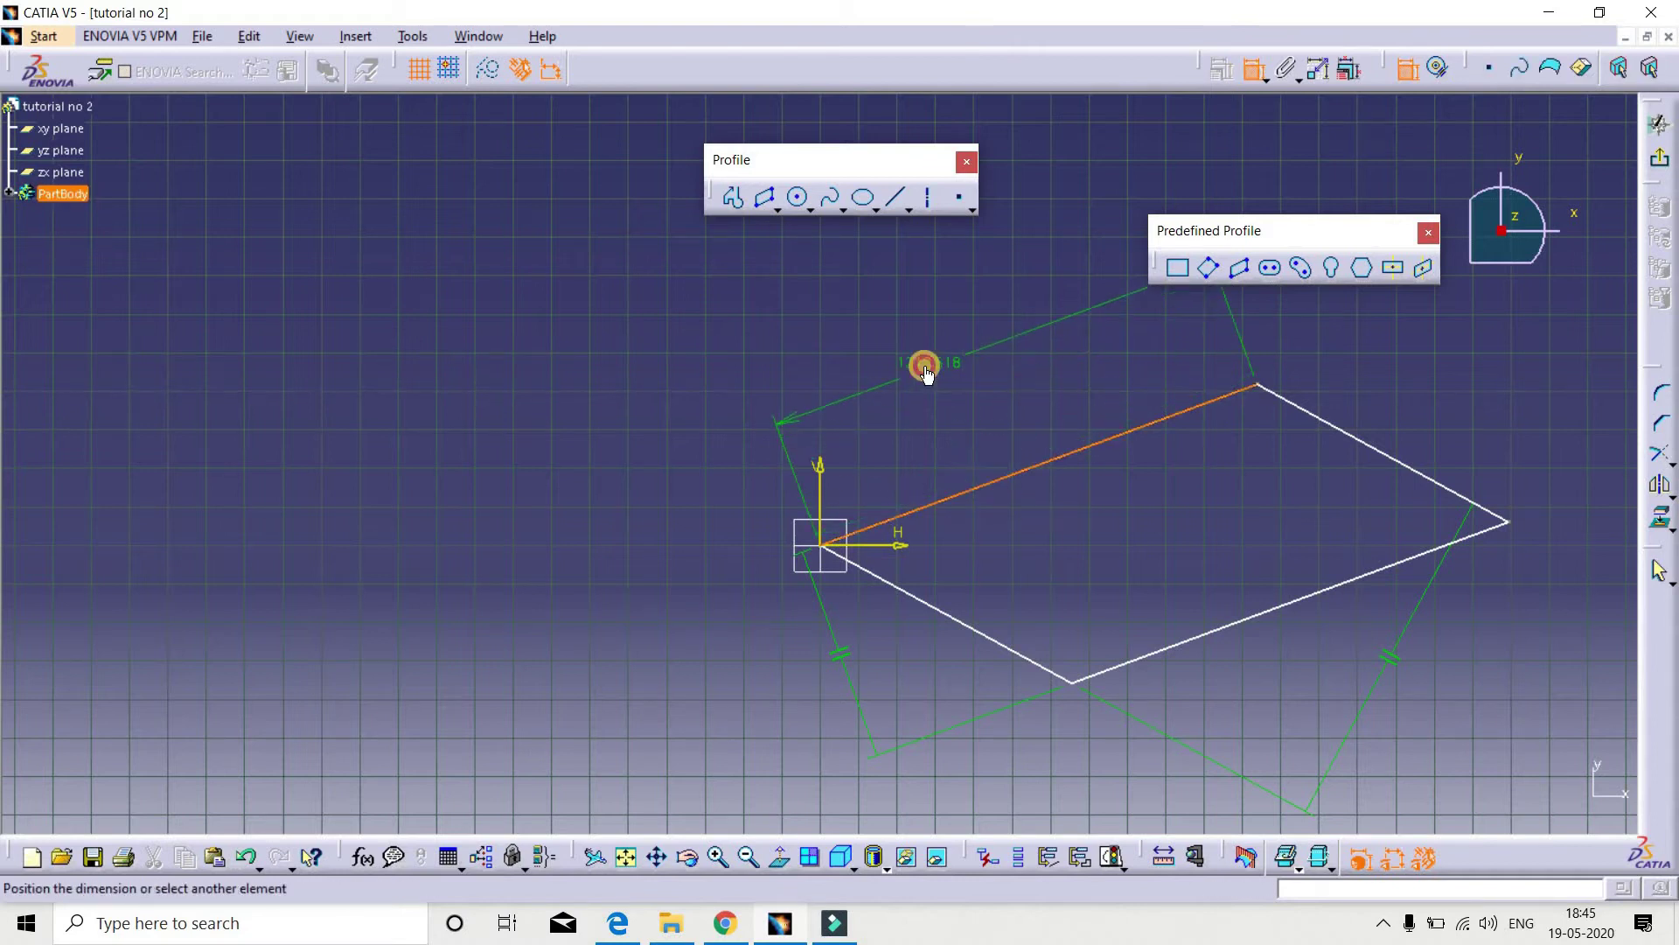
{"action": "left_click", "coordinate": [926, 363]}
{"action": "double_click", "coordinate": [949, 345]}
{"action": "type", "text": "1000"}
{"action": "key", "text": "Return"}
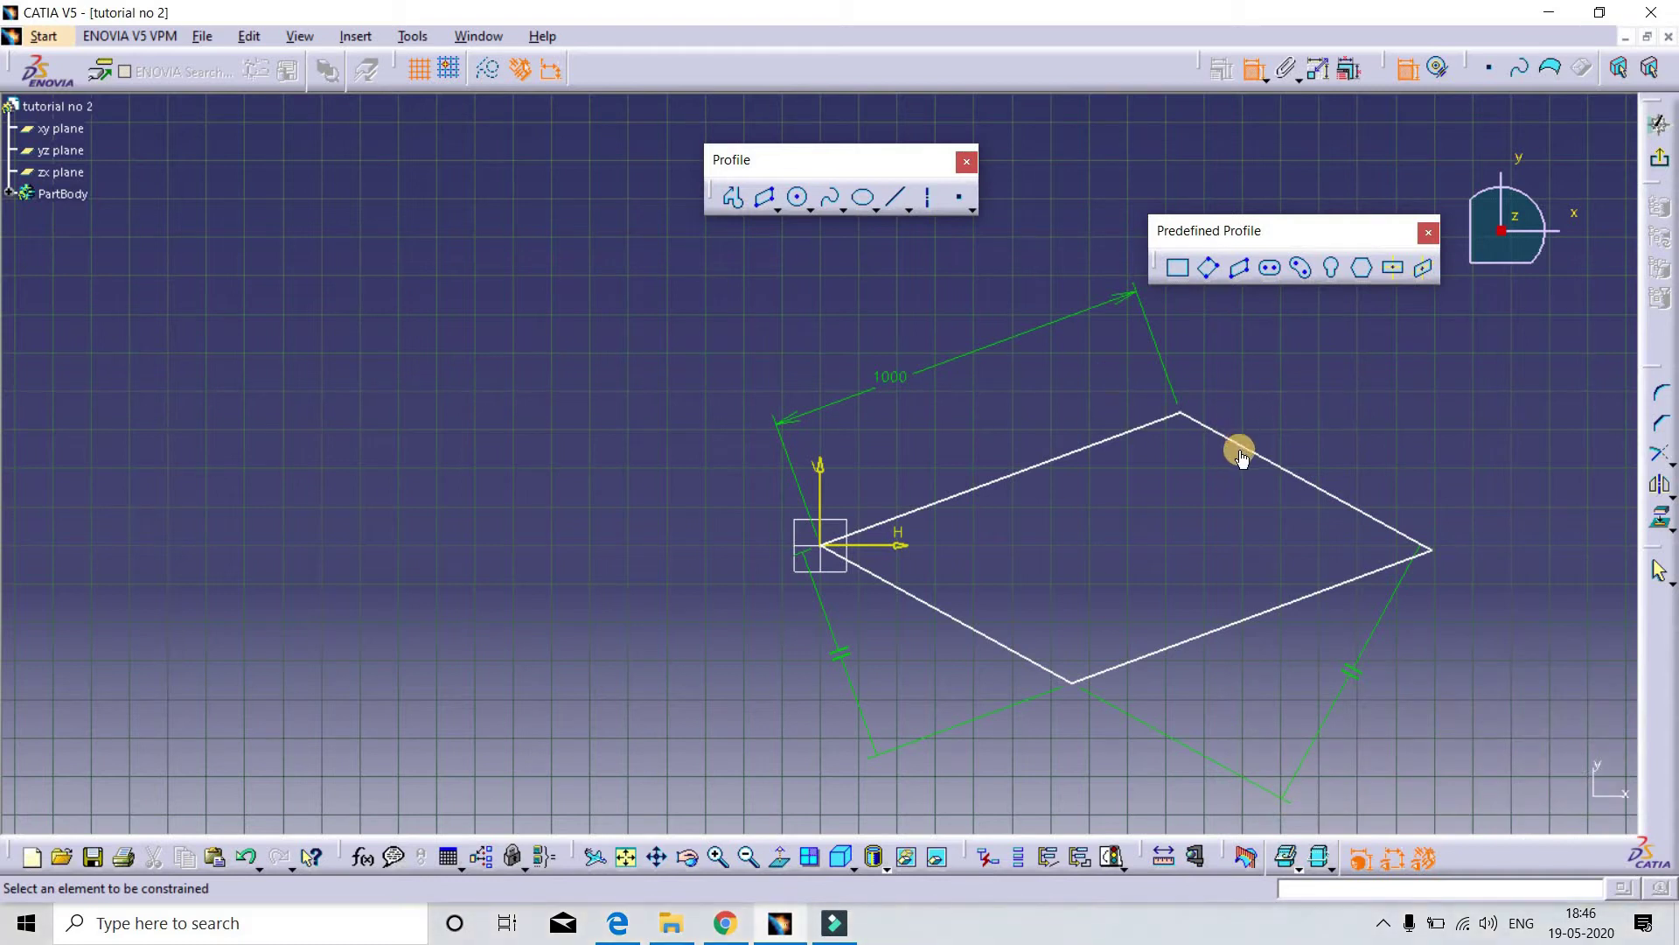
Dimension the side descending from the parallelogram's highest corner and set its length to 800 mm
{"action": "left_click", "coordinate": [1246, 450]}
{"action": "left_click", "coordinate": [1309, 374]}
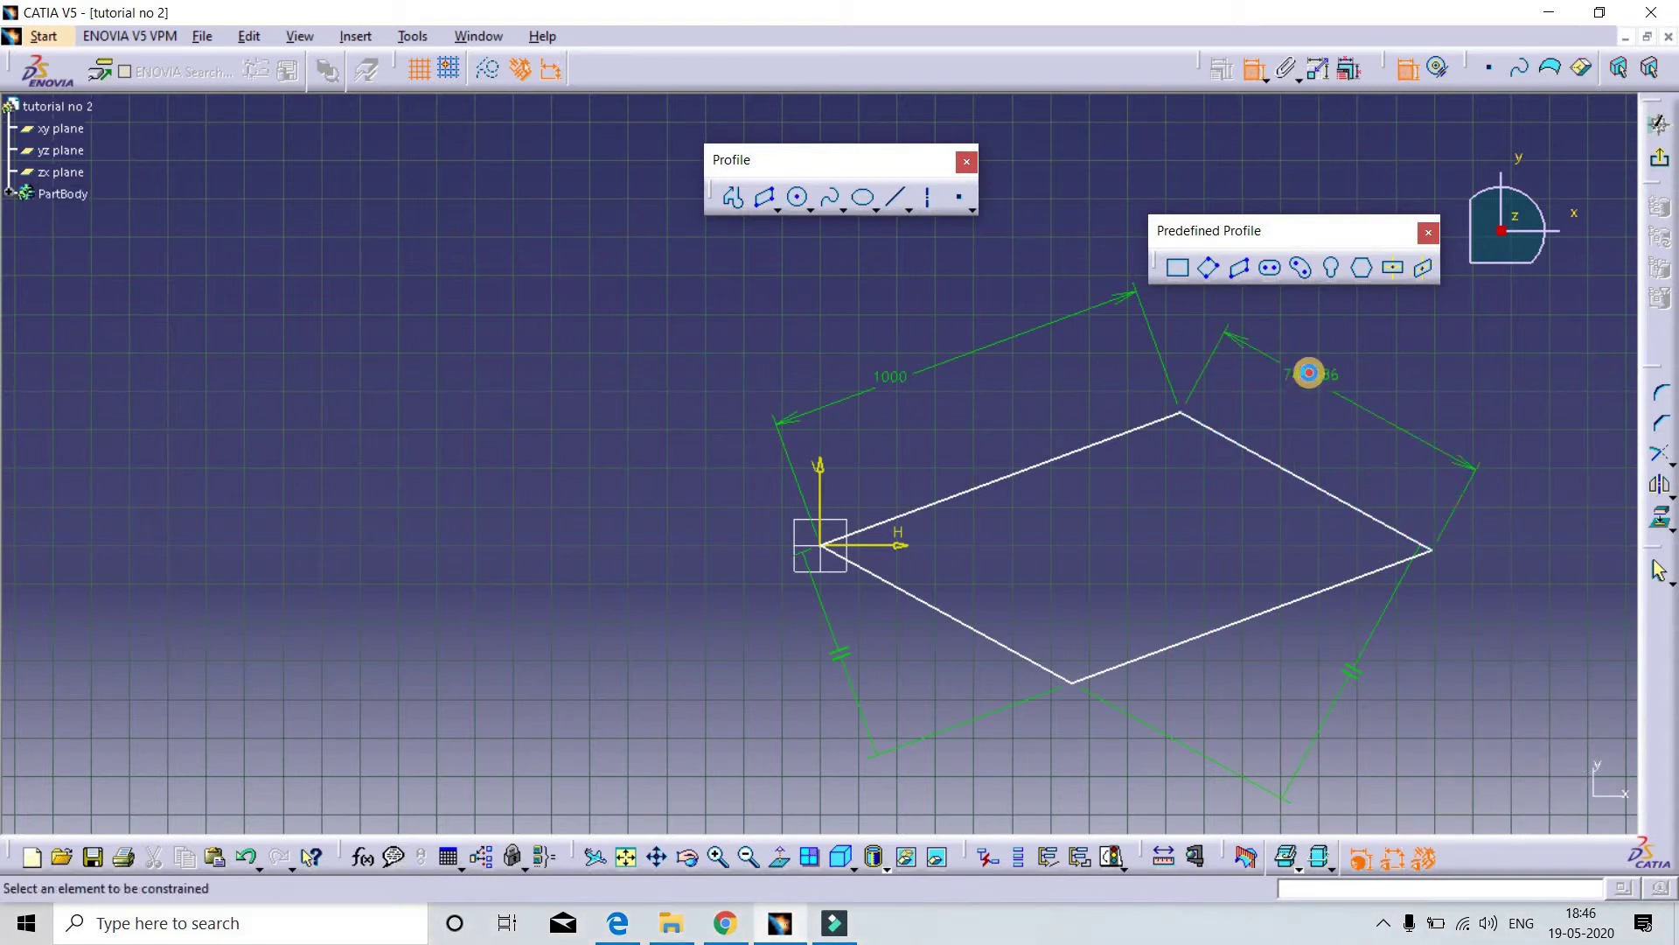
{"action": "double_click", "coordinate": [1309, 375]}
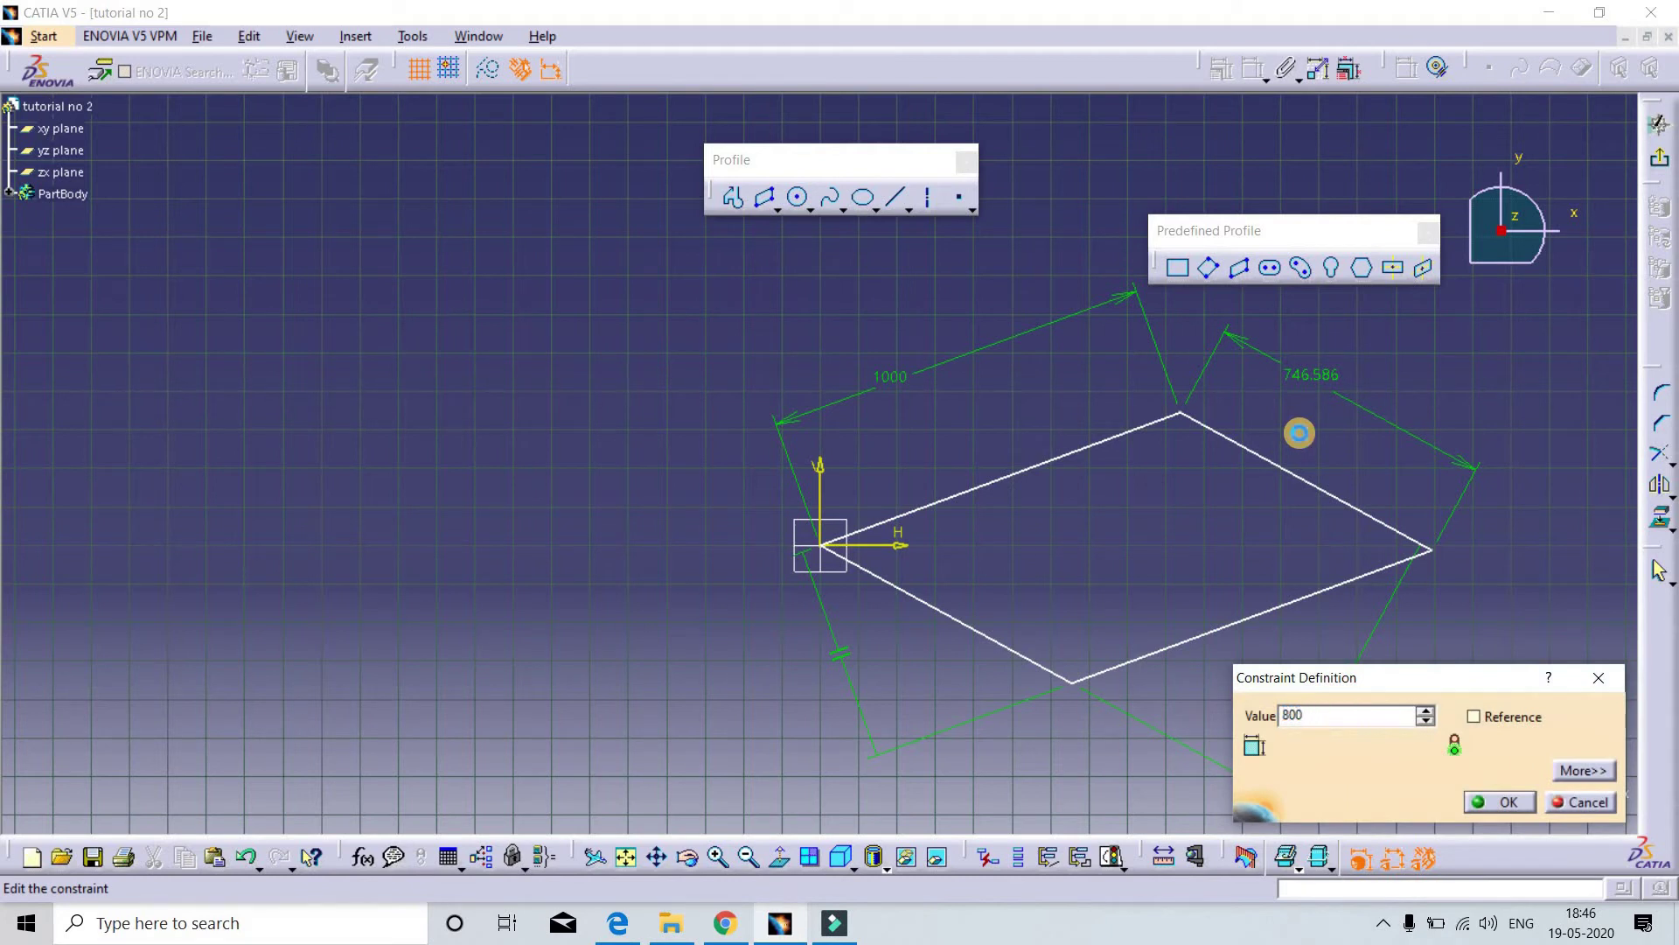
{"action": "key", "text": "Return"}
Dimension the angle between the parallelogram's 1000 mm side and the horizontal axis and set it to 20 degrees
{"action": "left_click", "coordinate": [933, 512]}
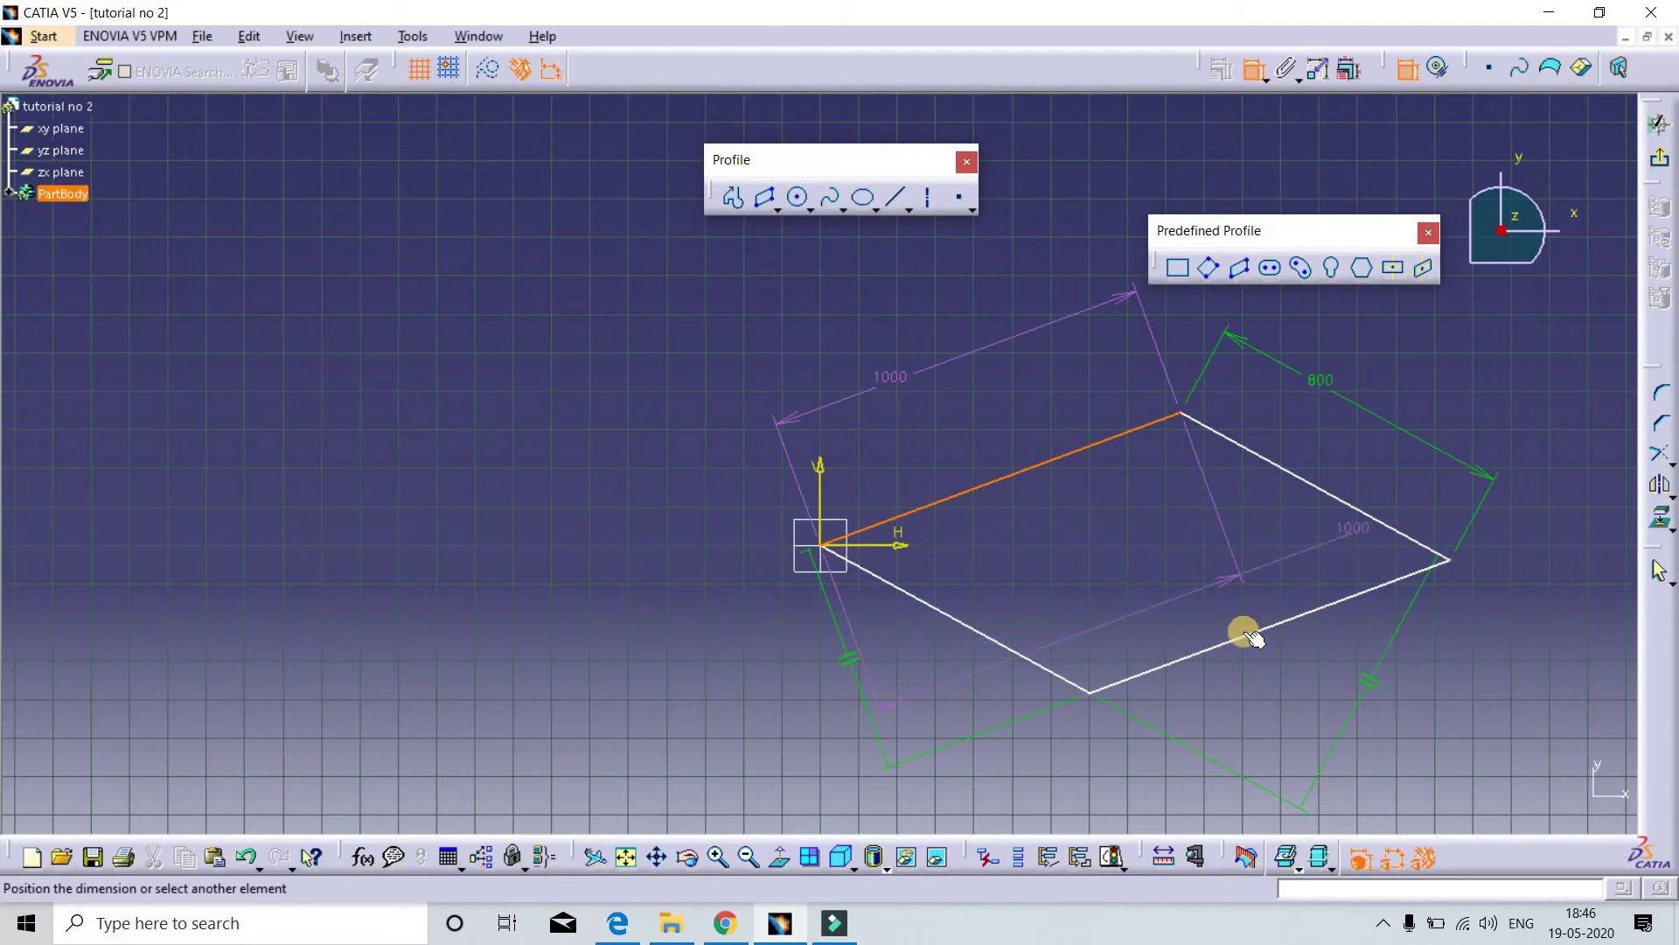
{"action": "left_click", "coordinate": [876, 546]}
{"action": "left_click", "coordinate": [1025, 512]}
{"action": "double_click", "coordinate": [1028, 508]}
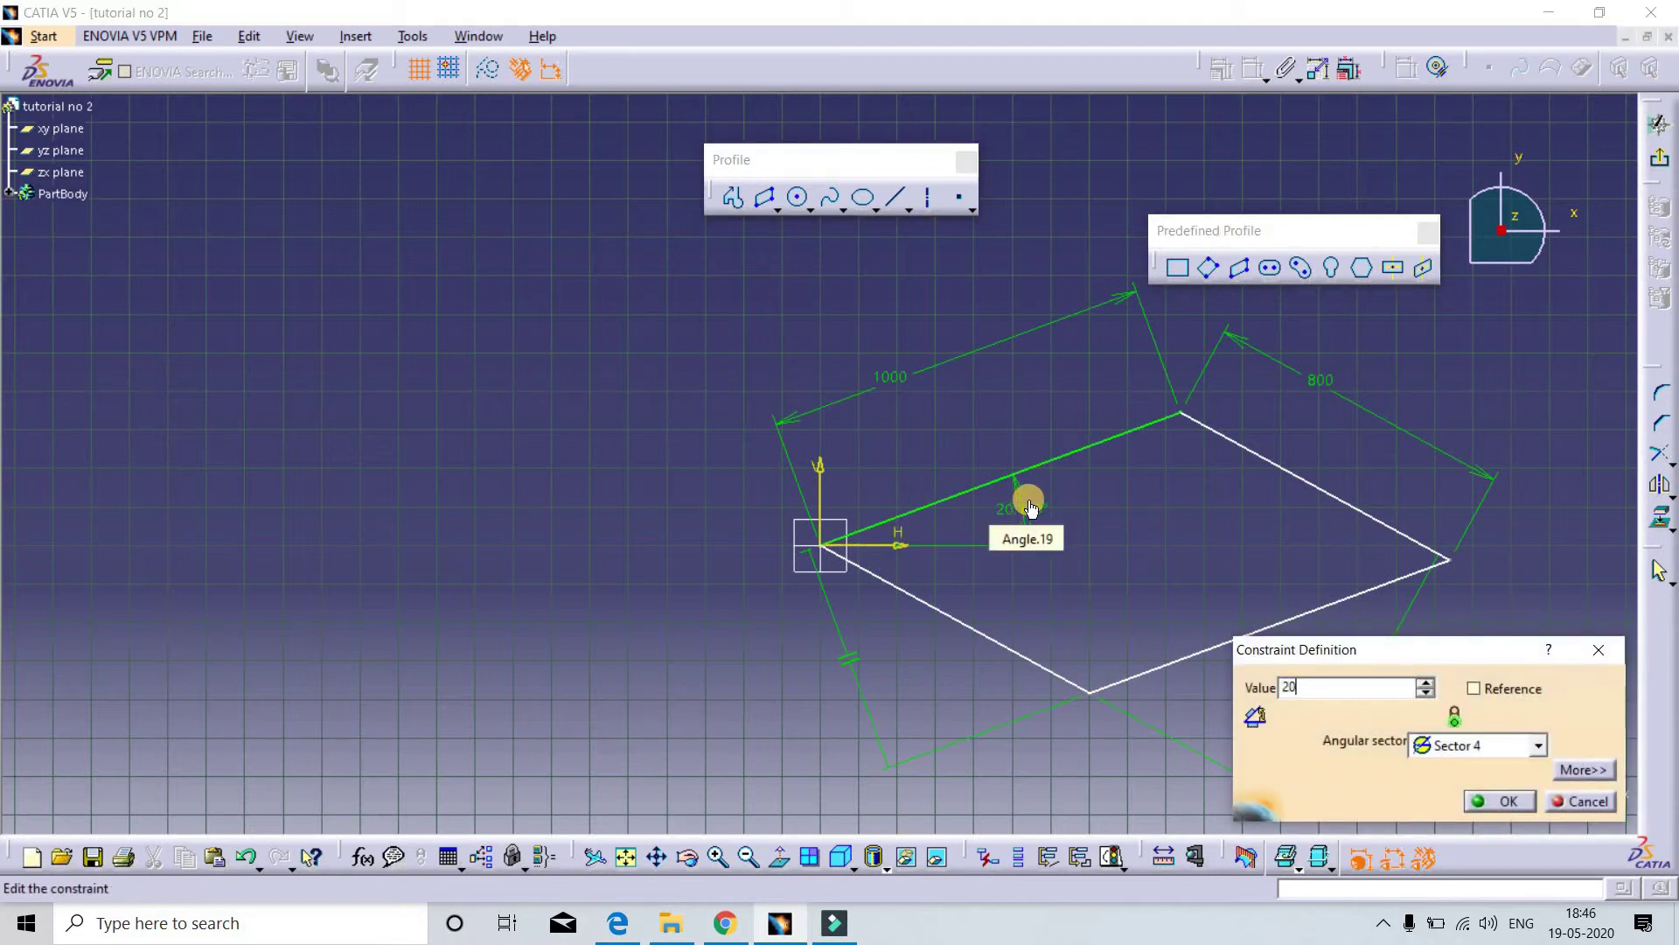
{"action": "key", "text": "Return"}
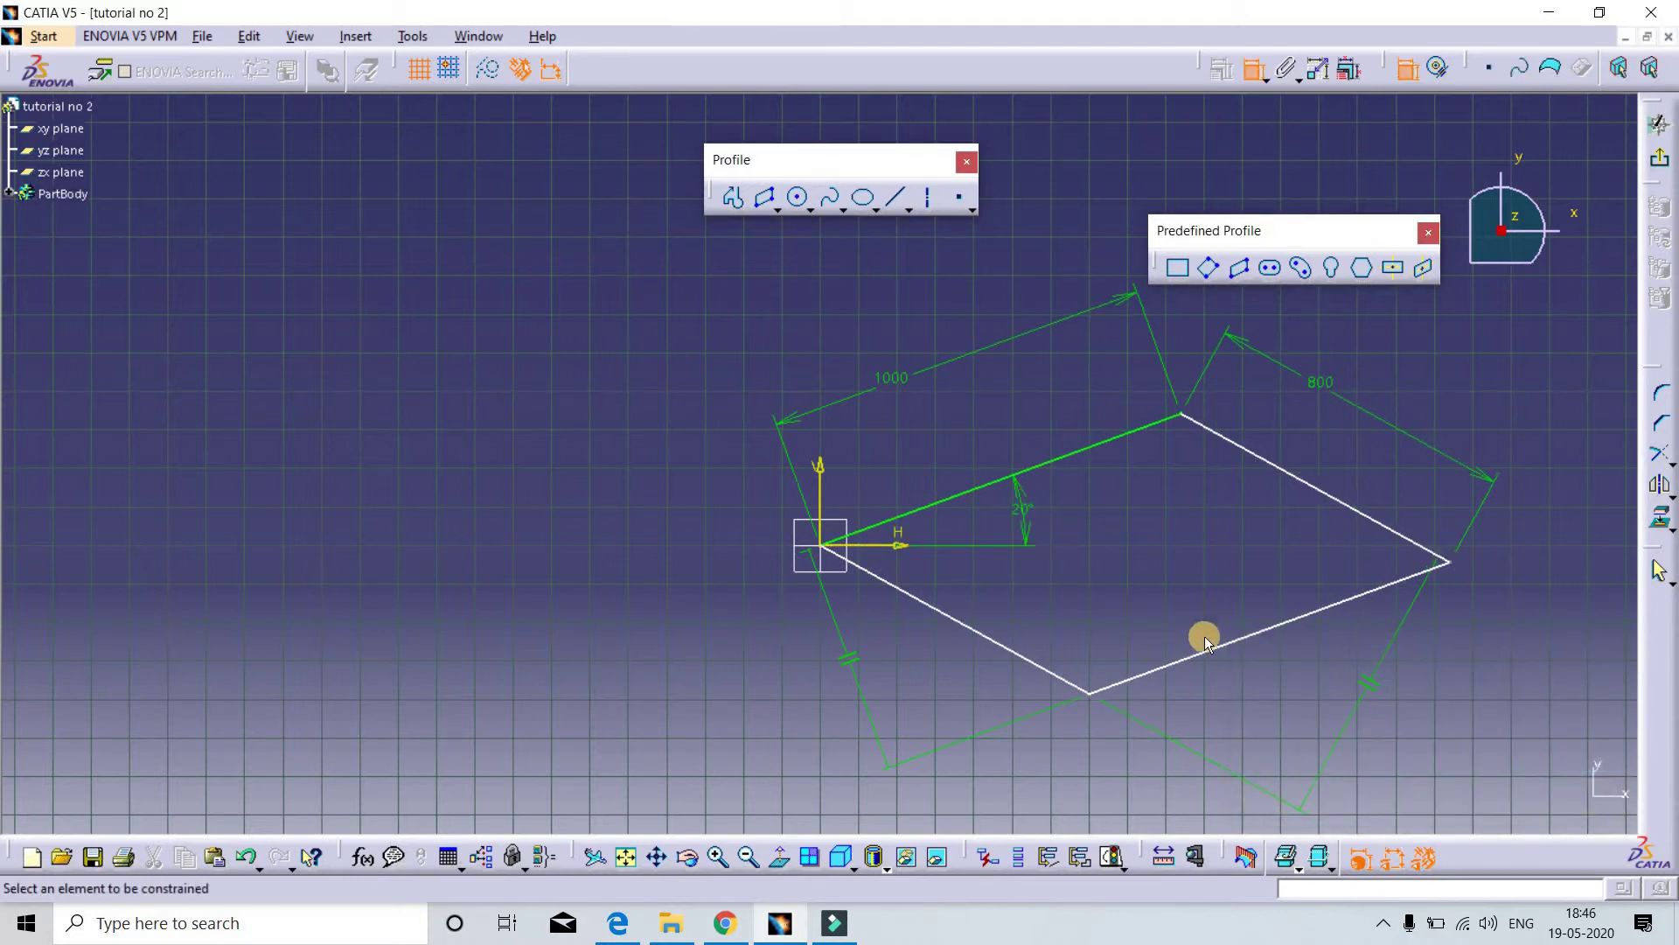
Try an angle dimension between the parallelogram's lower long side and the horizontal axis, and delete it
{"action": "left_click", "coordinate": [1211, 654]}
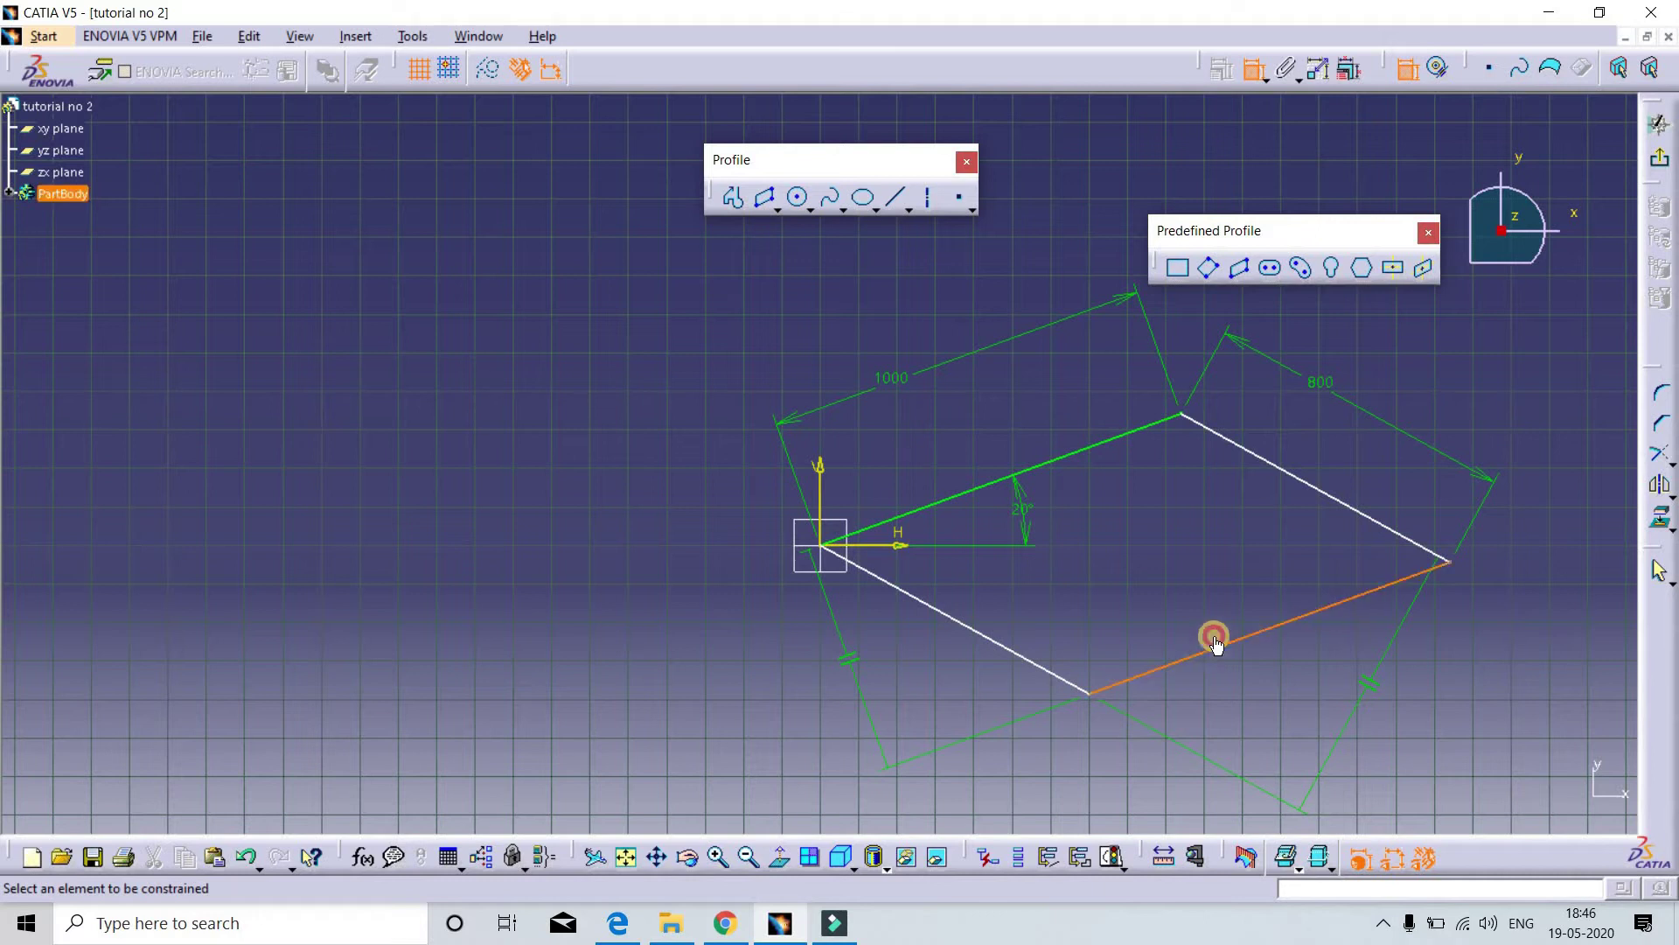
{"action": "left_click", "coordinate": [874, 546]}
{"action": "right_click", "coordinate": [1199, 593]}
{"action": "left_click", "coordinate": [1162, 619]}
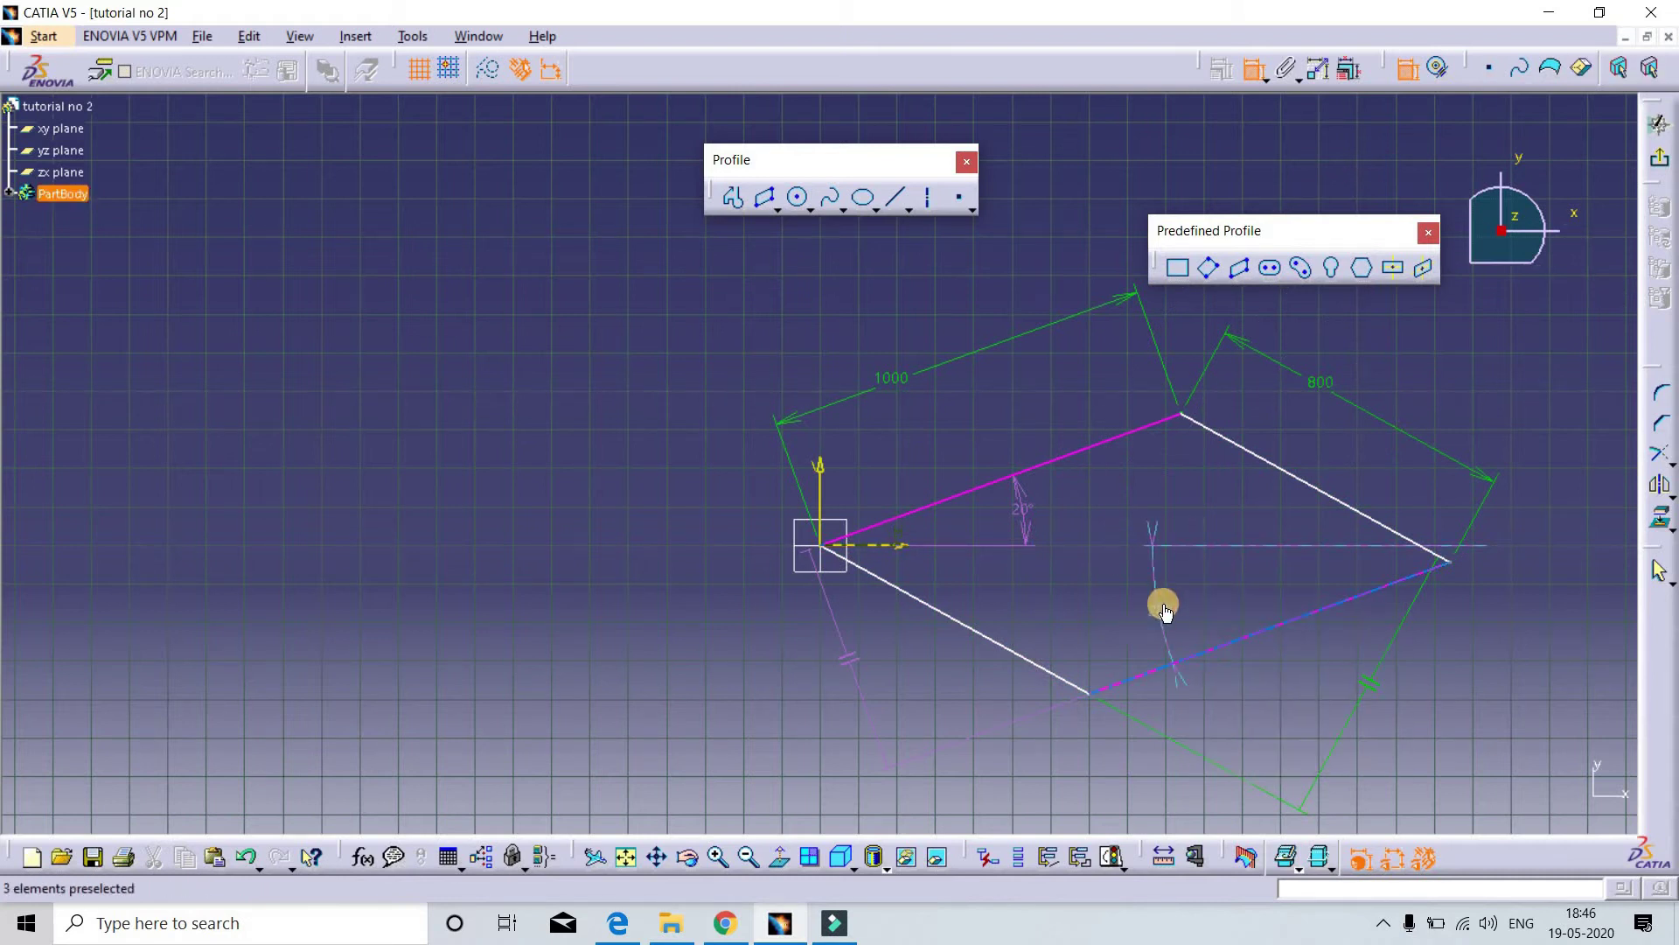
{"action": "left_click", "coordinate": [1165, 612]}
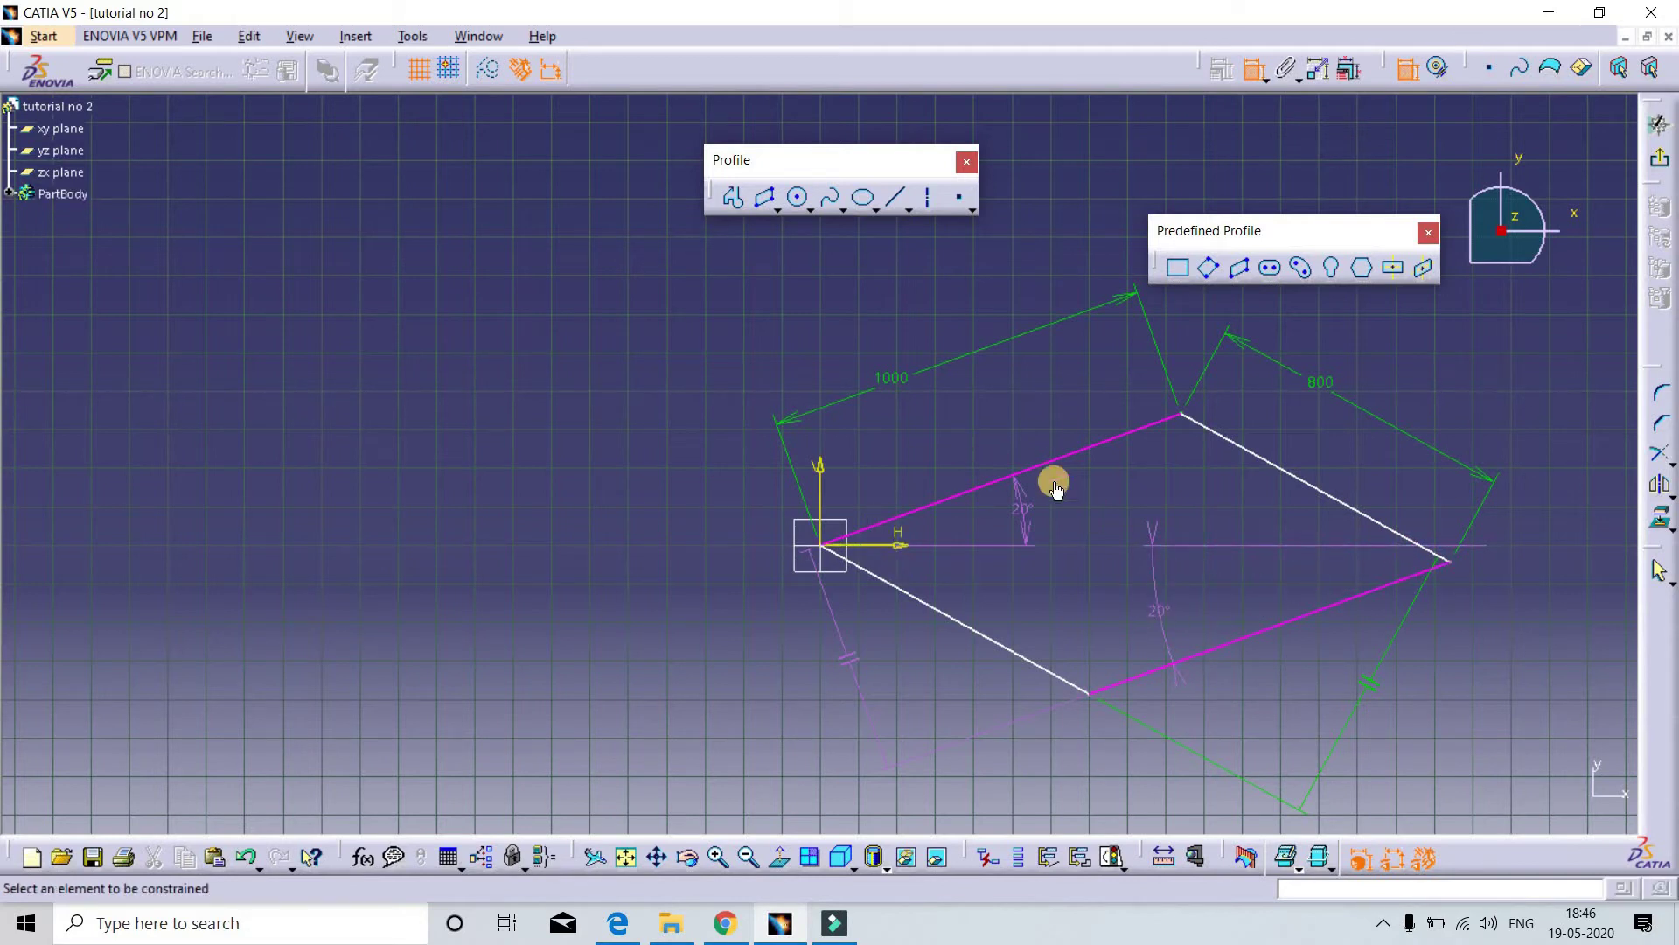
{"action": "left_click", "coordinate": [1155, 604]}
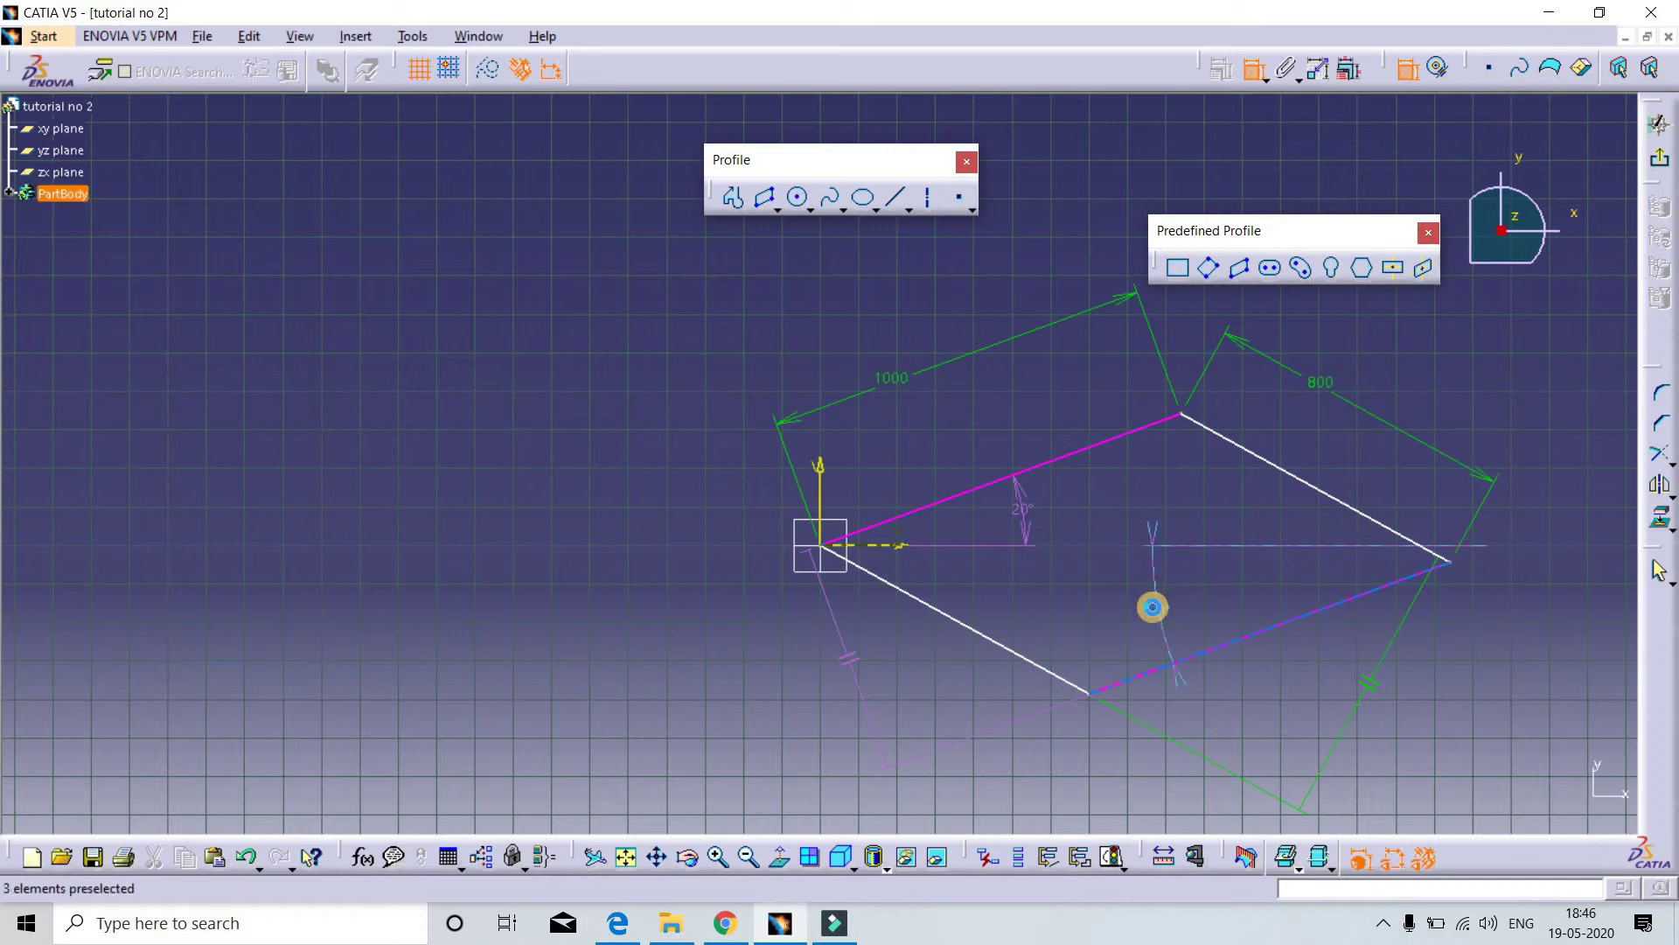
{"action": "right_click", "coordinate": [1153, 610]}
{"action": "left_click", "coordinate": [1192, 586]}
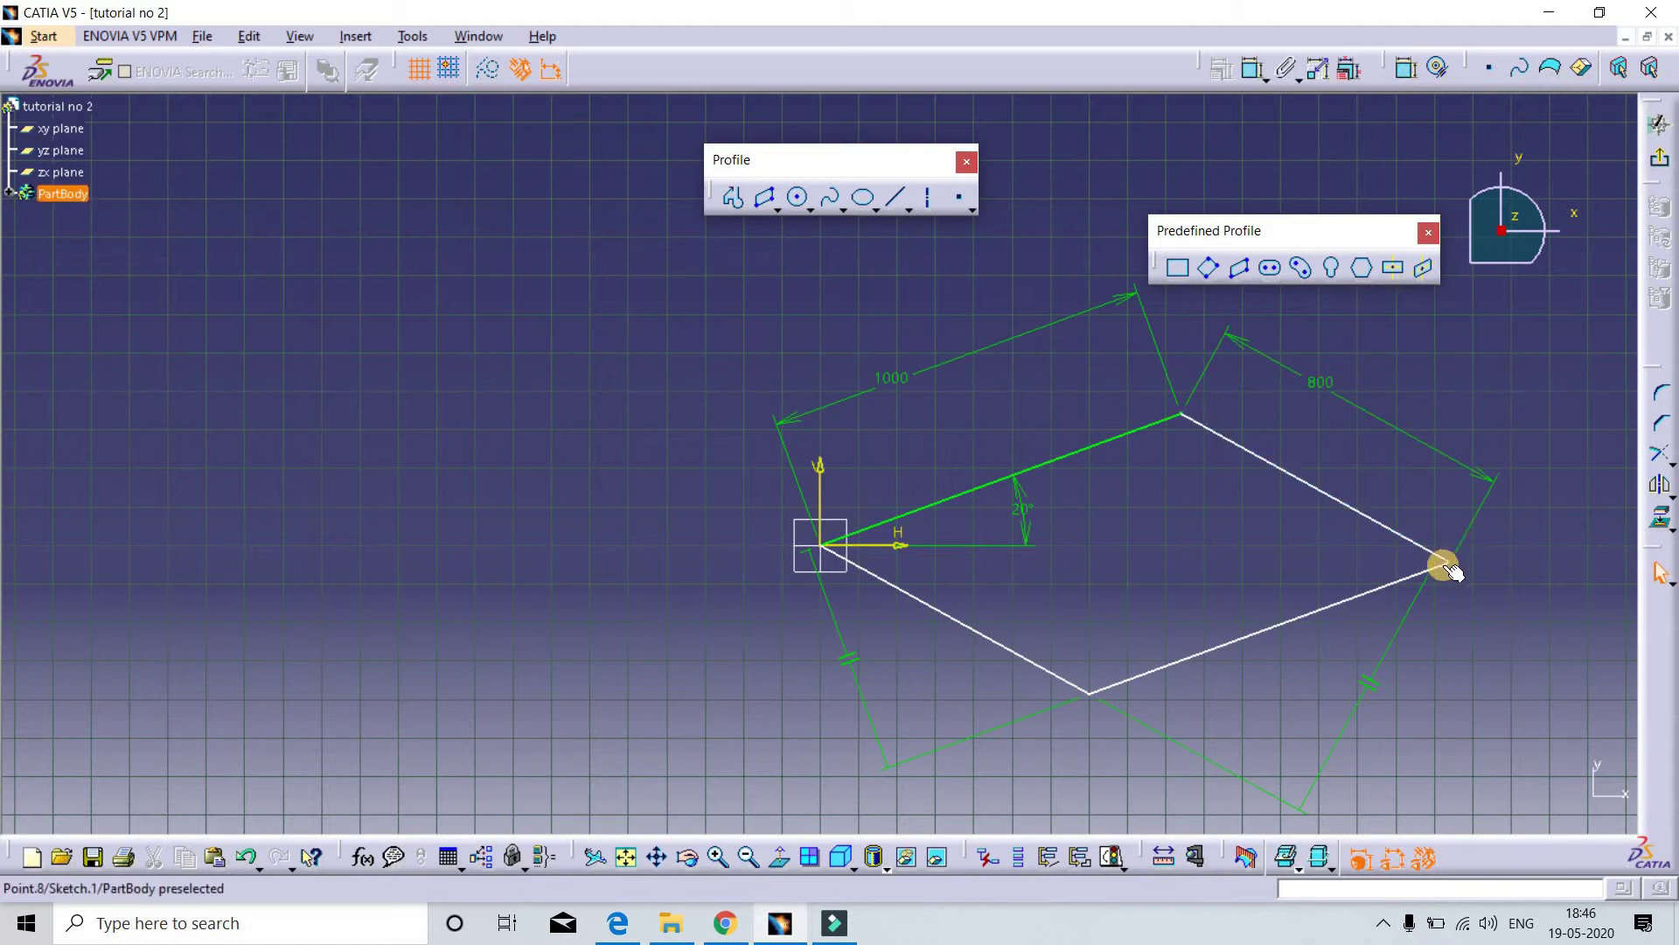
Dimension the horizontal distance from the vertical axis to the parallelogram's lowest corner and set it to 650 mm
{"action": "mouse_move", "coordinate": [1447, 562]}
{"action": "left_mouse_down"}
{"action": "mouse_move", "coordinate": [1327, 615]}
{"action": "mouse_move", "coordinate": [1180, 631]}
{"action": "mouse_move", "coordinate": [994, 592]}
{"action": "mouse_move", "coordinate": [1088, 638]}
{"action": "mouse_move", "coordinate": [1324, 506]}
{"action": "mouse_move", "coordinate": [1320, 560]}
{"action": "mouse_move", "coordinate": [1137, 593]}
{"action": "mouse_move", "coordinate": [1355, 477]}
{"action": "mouse_move", "coordinate": [1125, 668]}
{"action": "mouse_move", "coordinate": [810, 664]}
{"action": "mouse_move", "coordinate": [1091, 720]}
{"action": "mouse_move", "coordinate": [1369, 494]}
{"action": "mouse_move", "coordinate": [1362, 525]}
{"action": "mouse_move", "coordinate": [1256, 514]}
{"action": "left_mouse_up"}
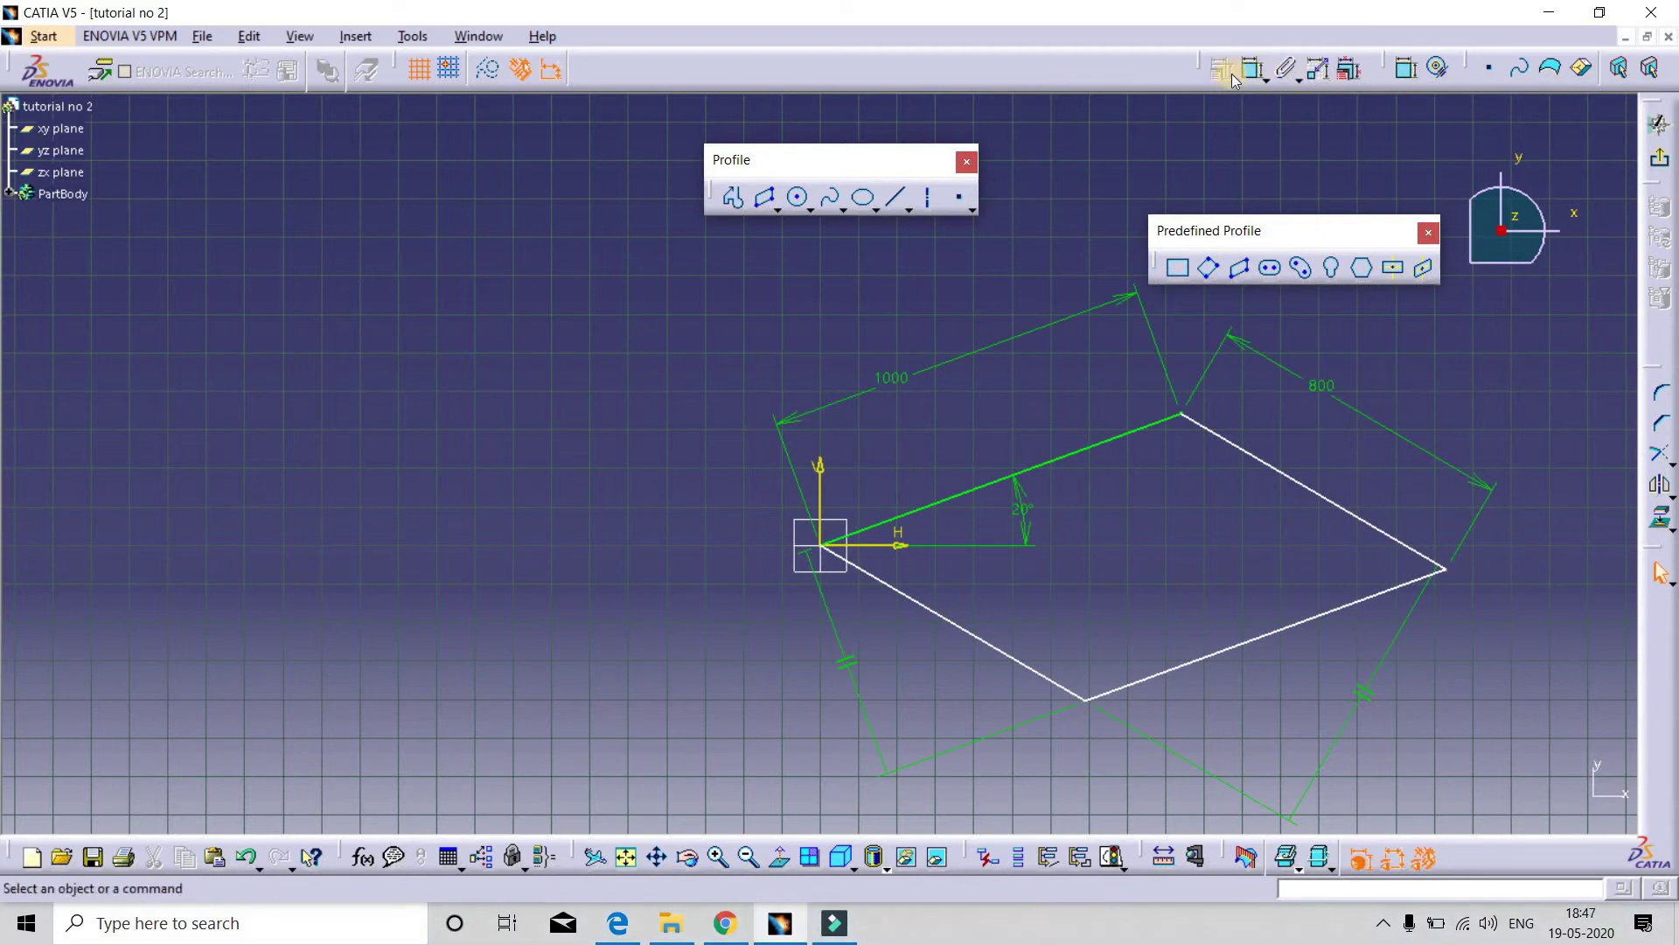
{"action": "left_click", "coordinate": [1242, 183]}
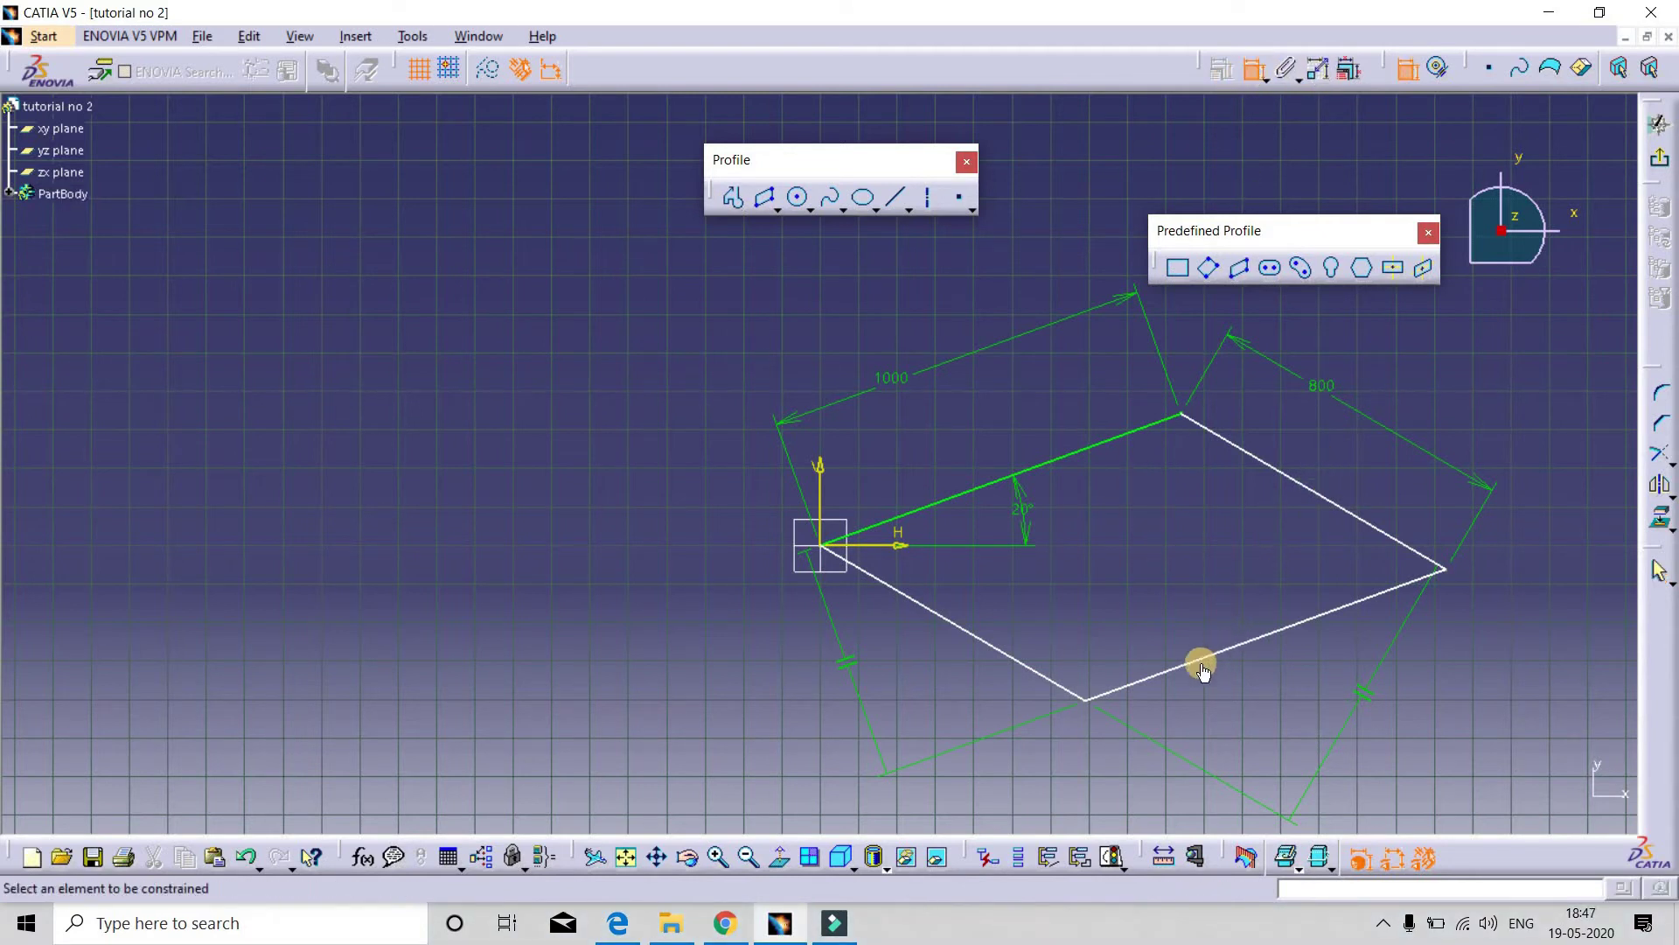
{"action": "left_click", "coordinate": [1086, 705]}
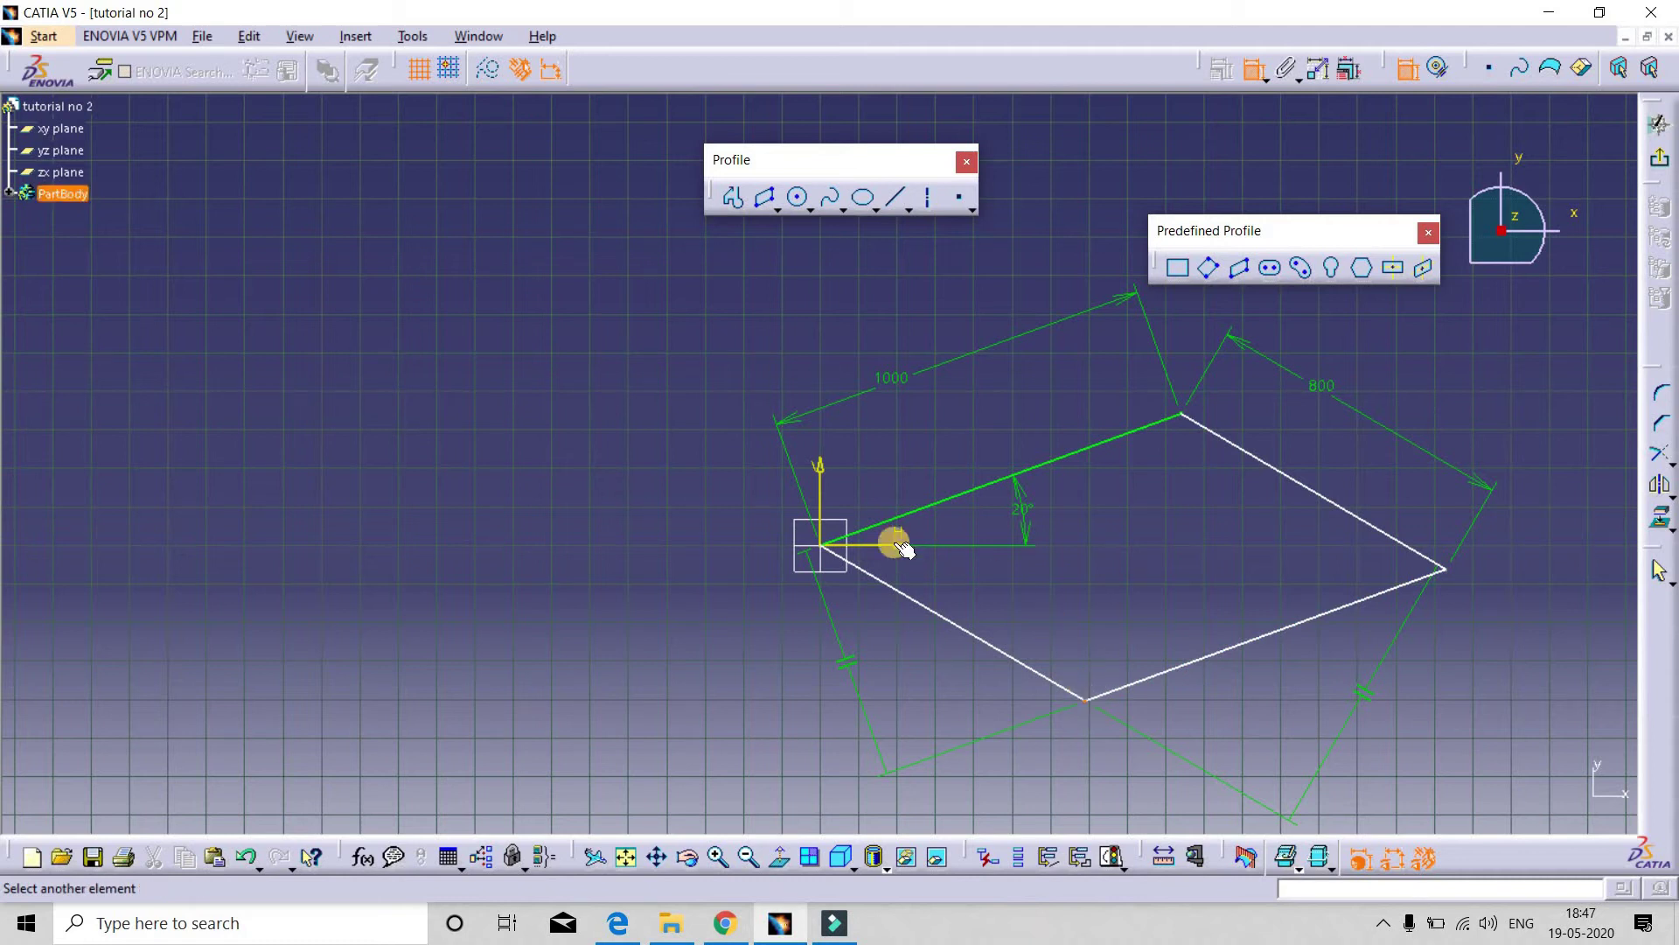
{"action": "left_click", "coordinate": [826, 502]}
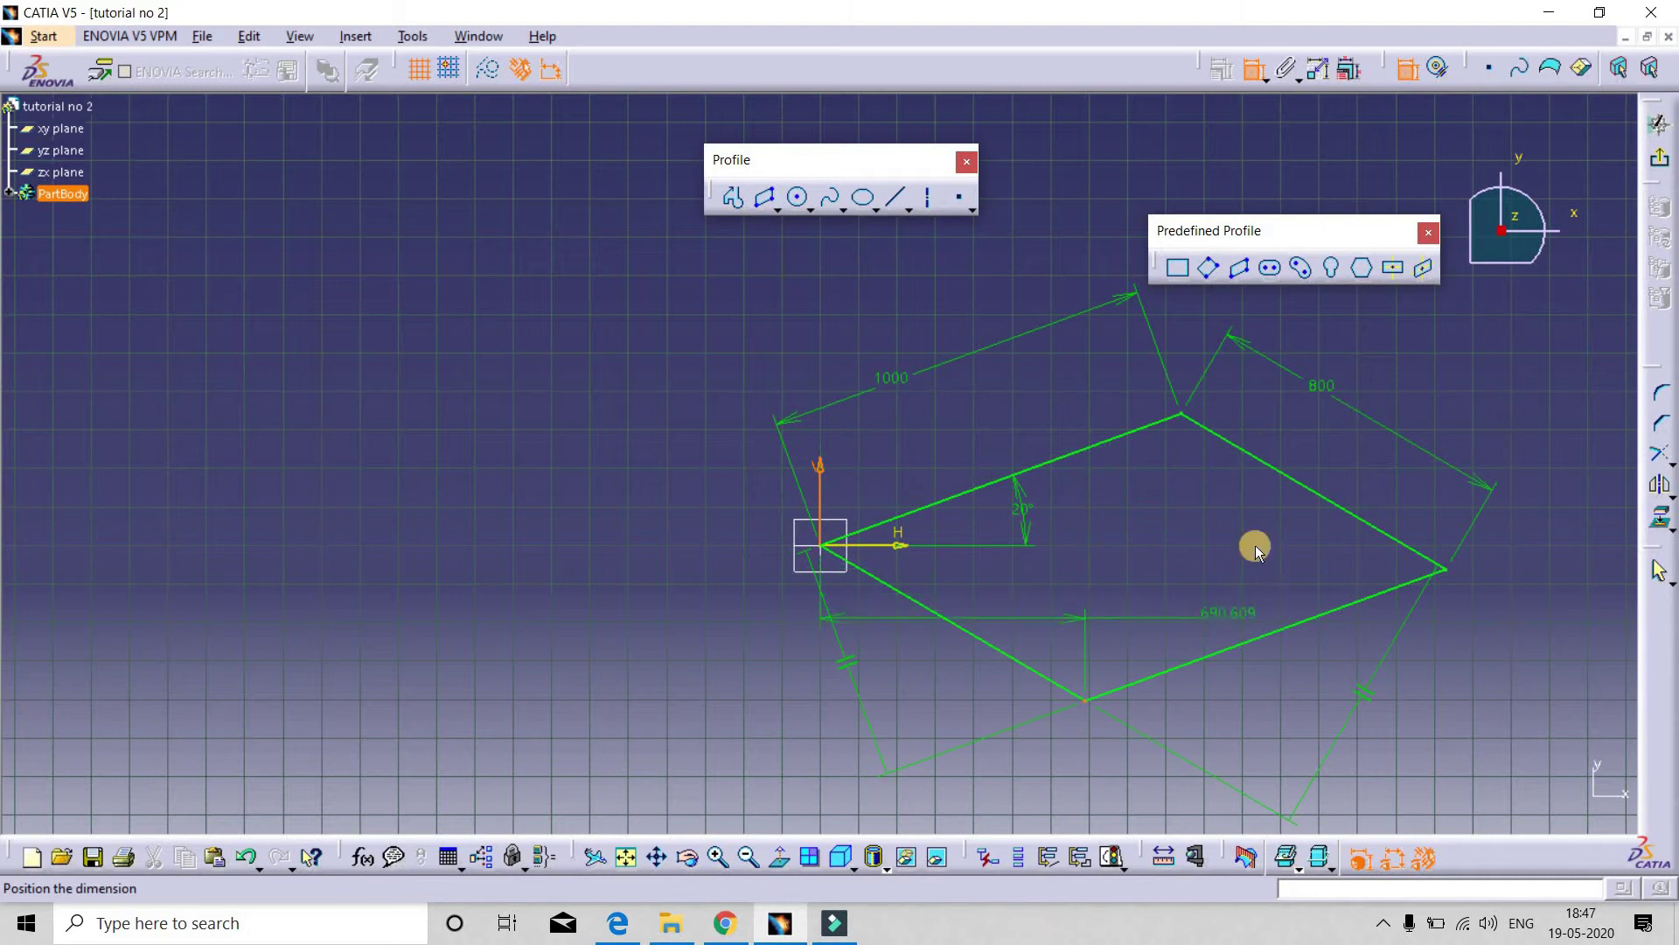
{"action": "left_click", "coordinate": [1009, 413]}
{"action": "double_click", "coordinate": [1099, 388]}
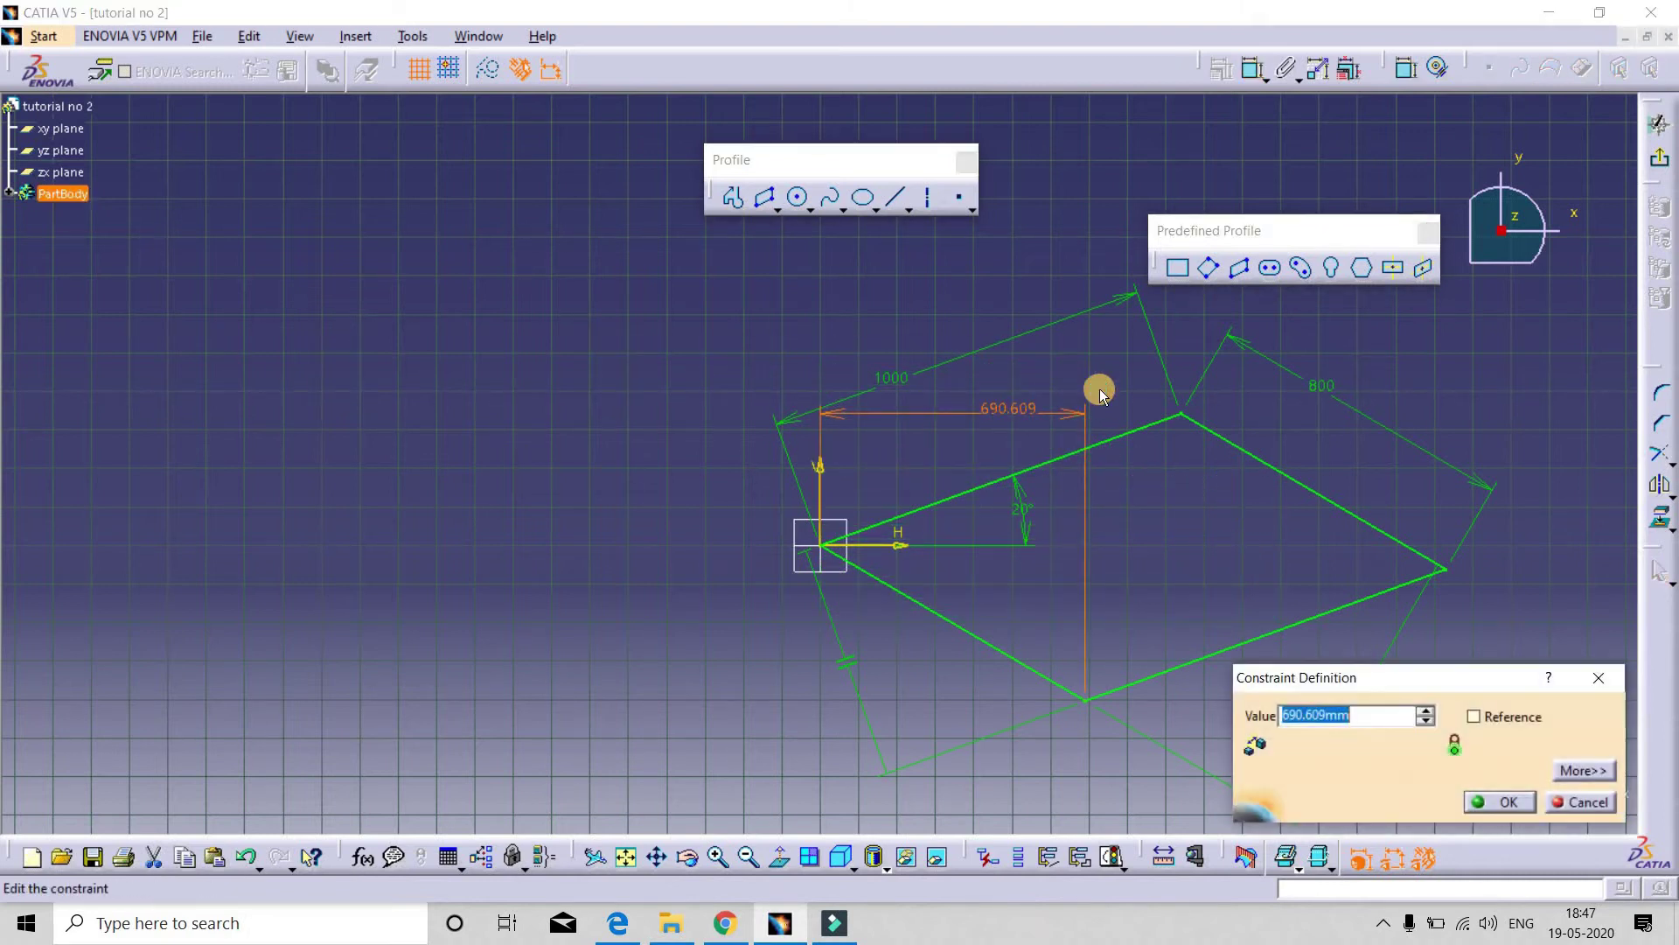
{"action": "type", "text": "650"}
{"action": "key", "text": "Return"}
Delete the whole parallelogram with its constraints from the sketch
{"action": "mouse_move", "coordinate": [1286, 481]}
{"action": "middle_mouse_down"}
{"action": "mouse_move", "coordinate": [1075, 446]}
{"action": "mouse_move", "coordinate": [1078, 536]}
{"action": "mouse_move", "coordinate": [1149, 300]}
{"action": "middle_mouse_up"}
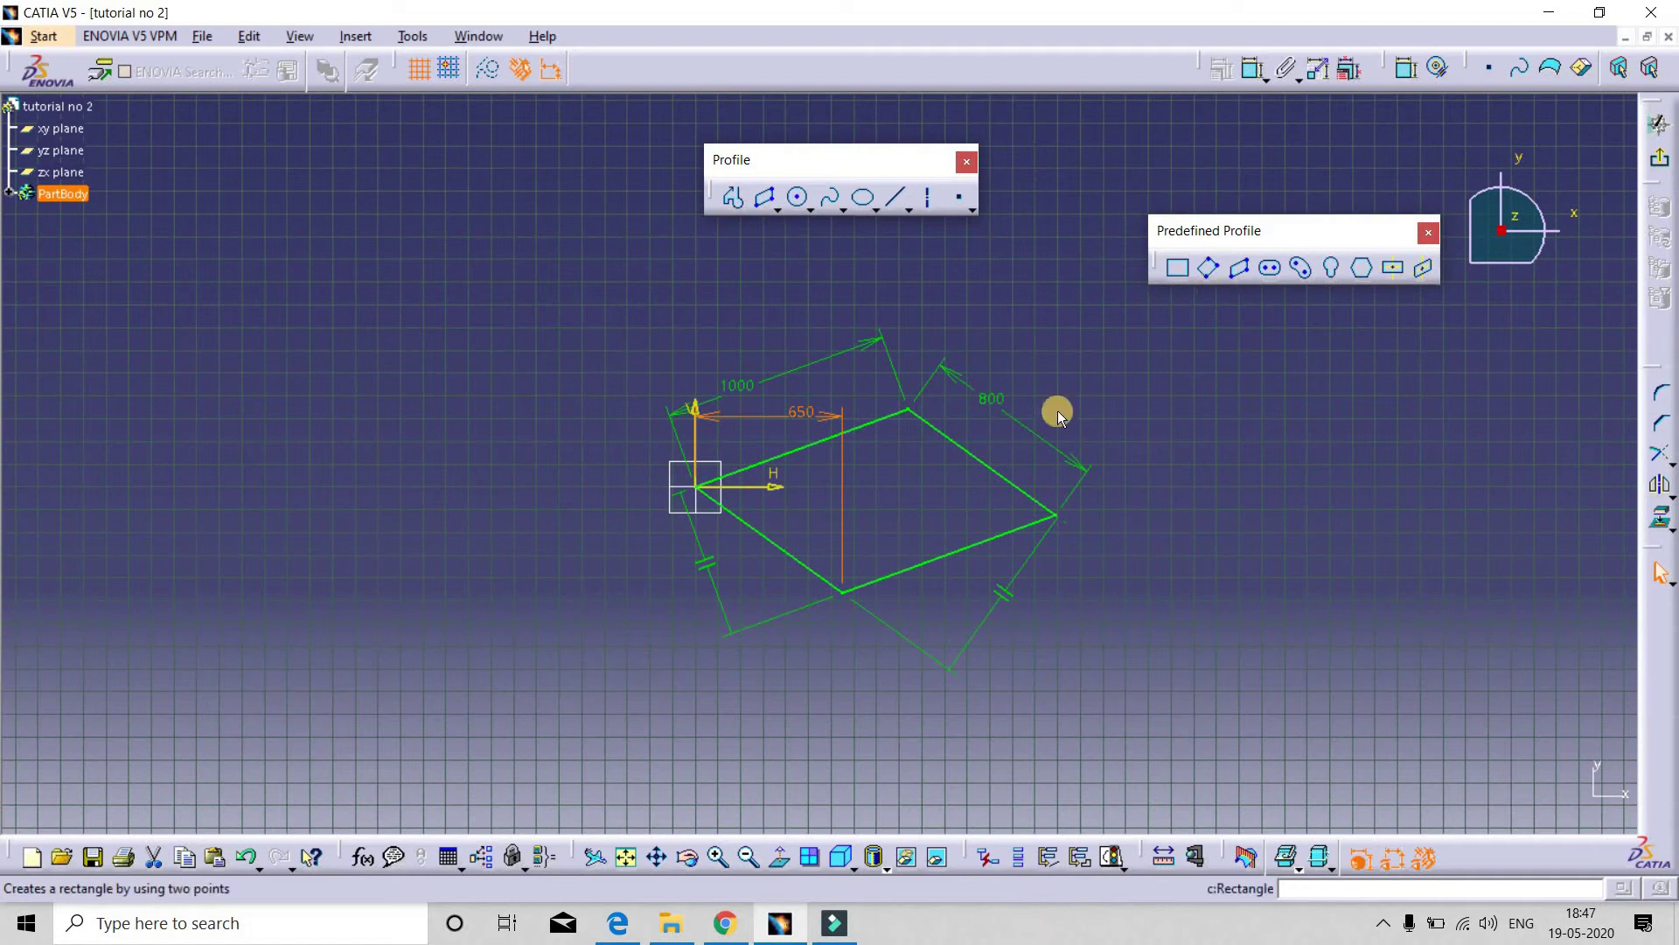
{"action": "middle_click_drag", "start_coordinate": [895, 419], "coordinate": [897, 508]}
{"action": "left_click", "coordinate": [880, 506]}
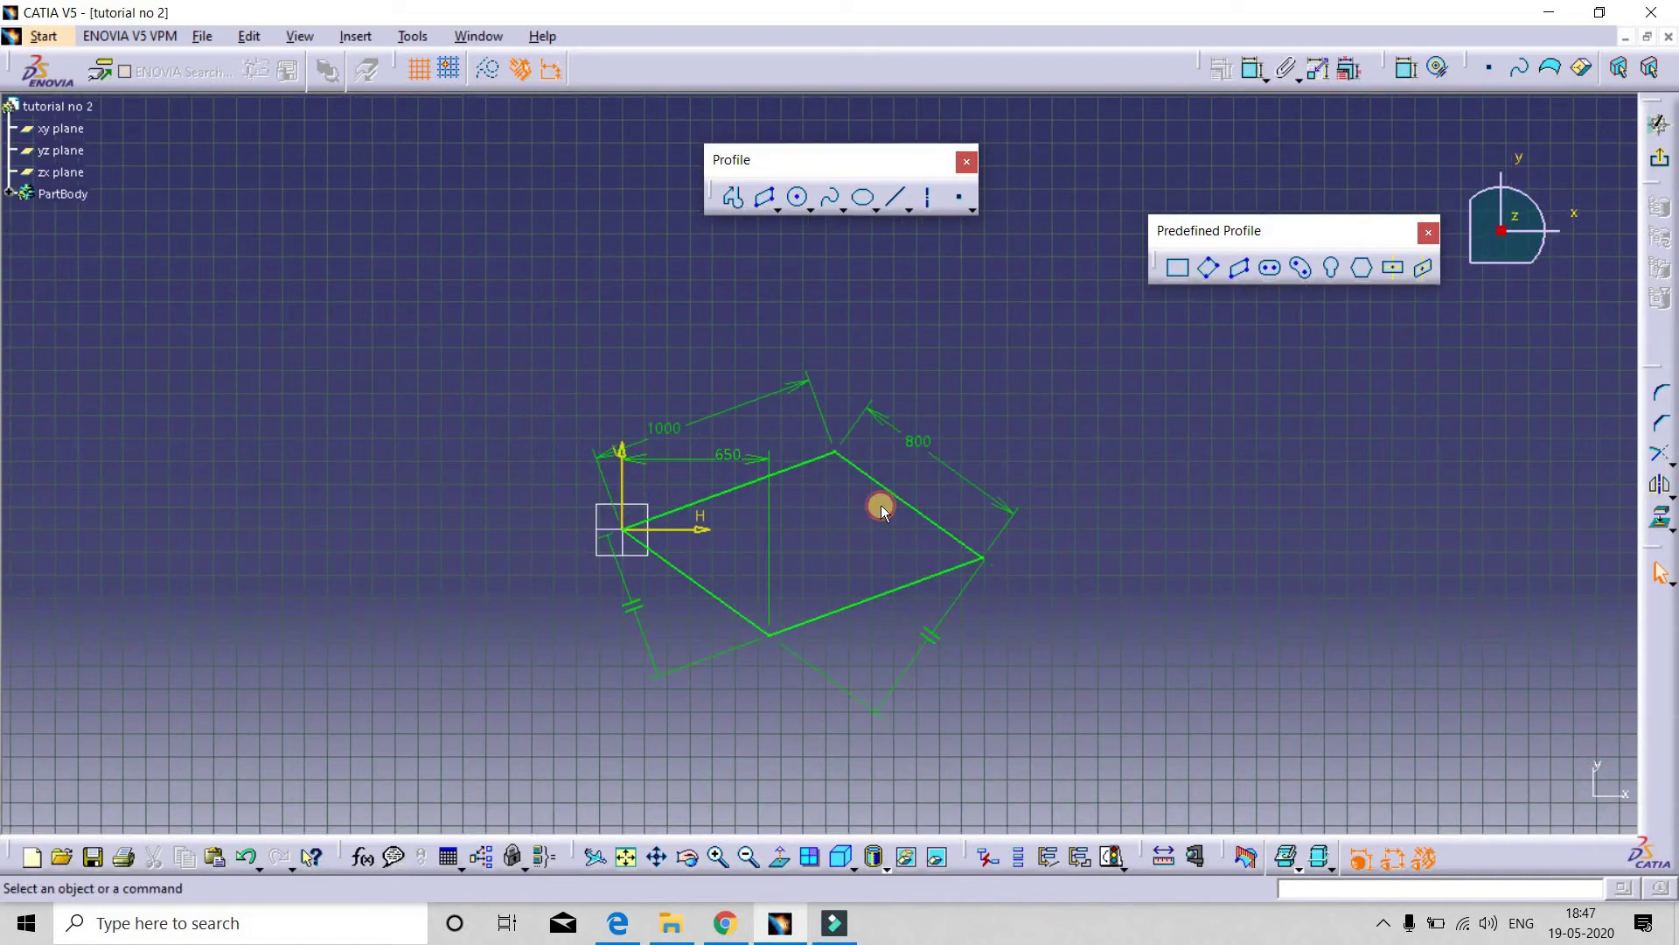
{"action": "mouse_move", "coordinate": [1173, 367]}
{"action": "left_mouse_down"}
{"action": "mouse_move", "coordinate": [385, 715]}
{"action": "mouse_move", "coordinate": [444, 670]}
{"action": "left_mouse_up"}
{"action": "key", "text": "Delete"}
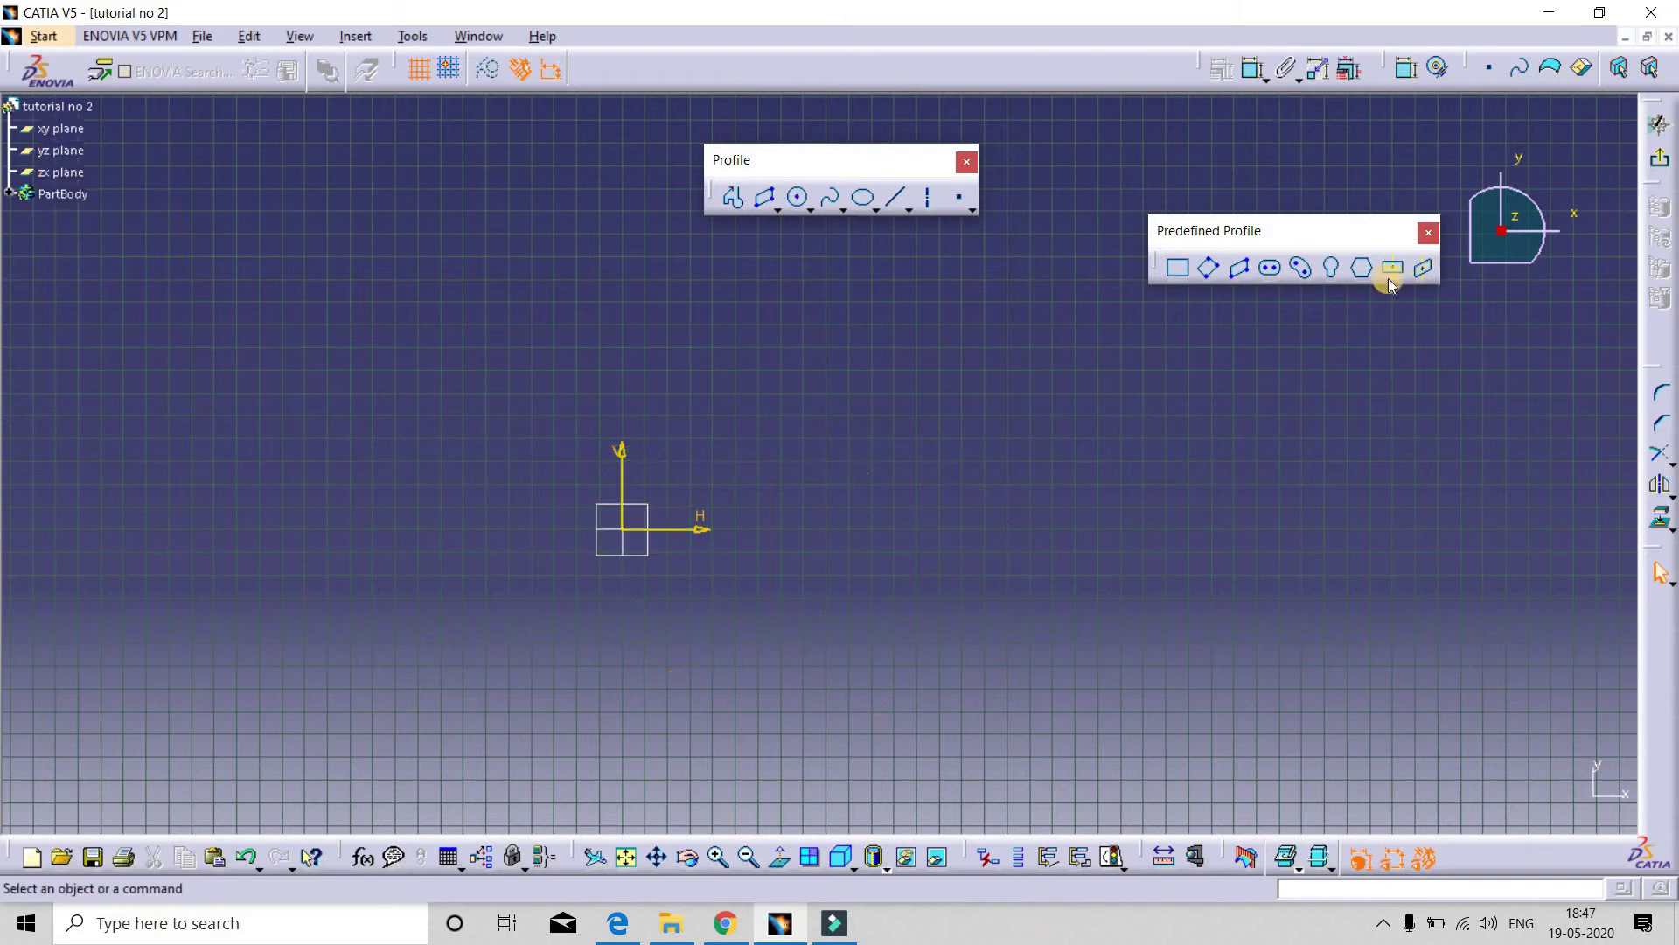
Draw a horizontal elongated hole with its first centre at the origin, its second centre on the horizontal axis, and a radius of about 334 mm
{"action": "left_click", "coordinate": [1268, 268]}
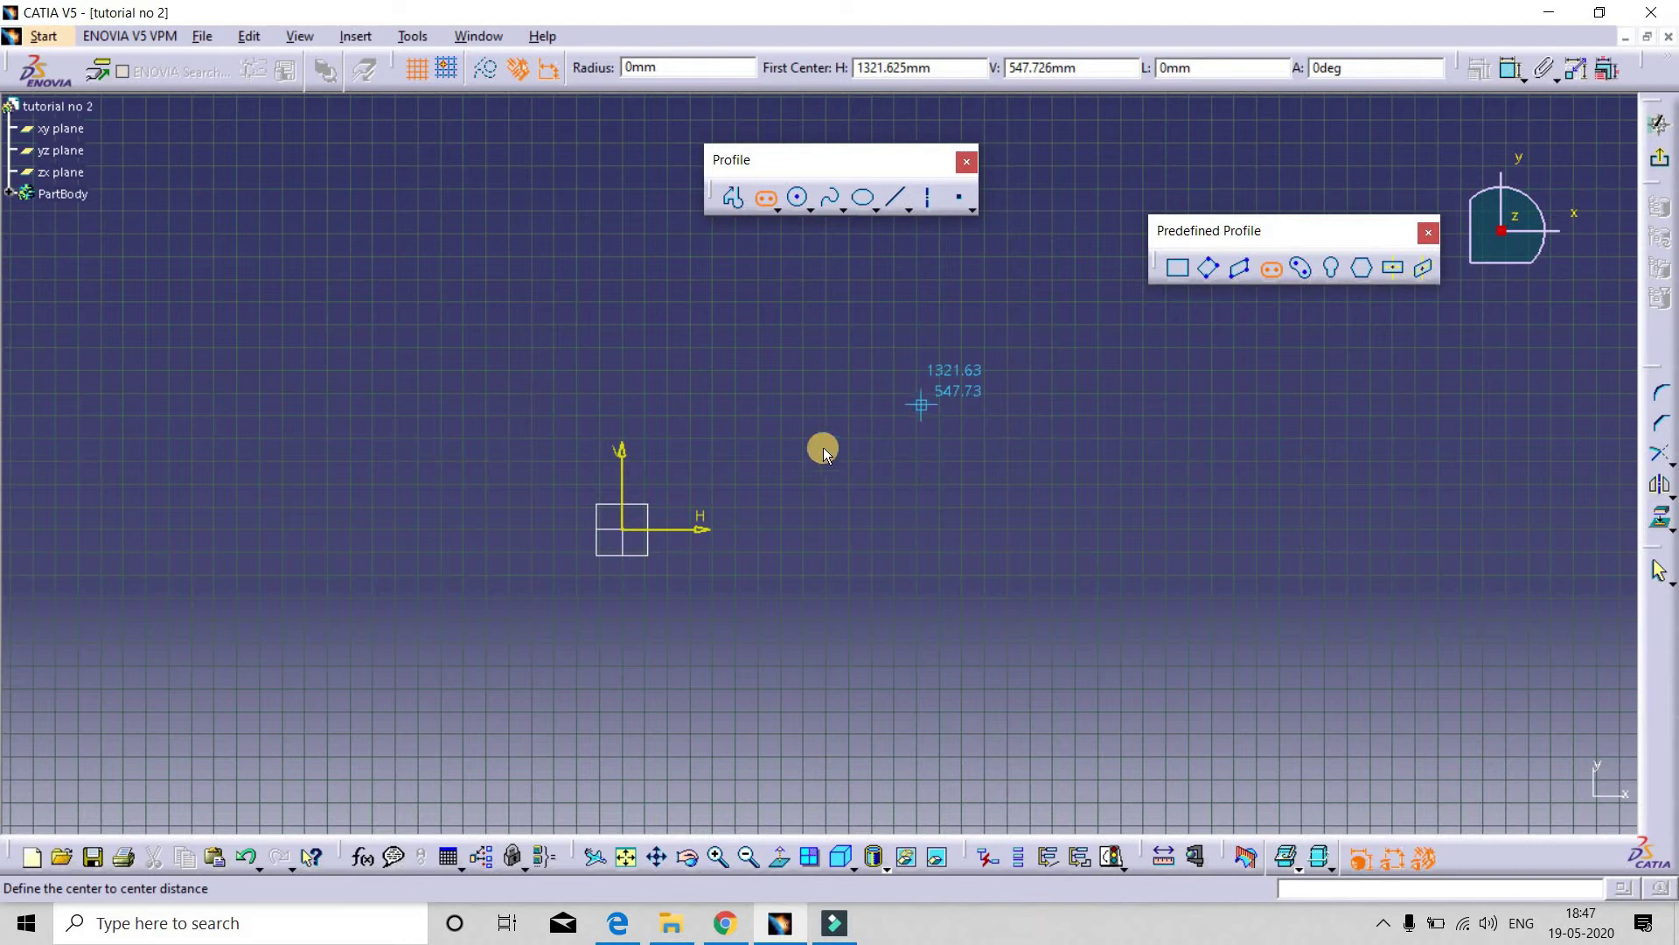
{"action": "left_click", "coordinate": [623, 531]}
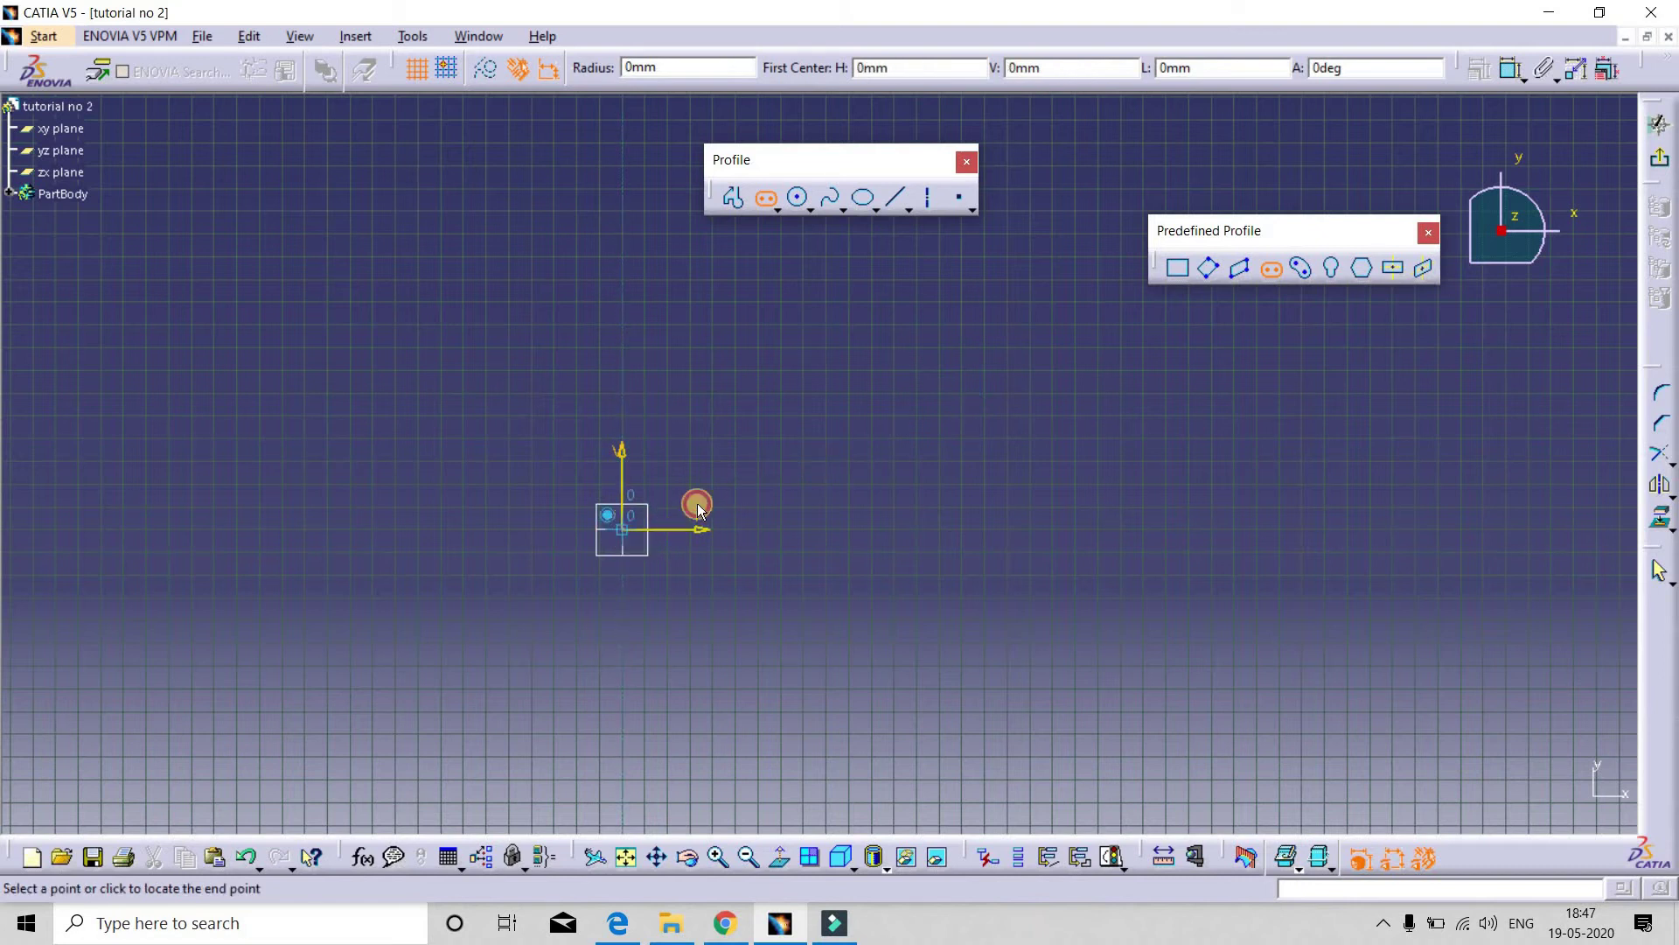
{"action": "left_click", "coordinate": [1038, 529]}
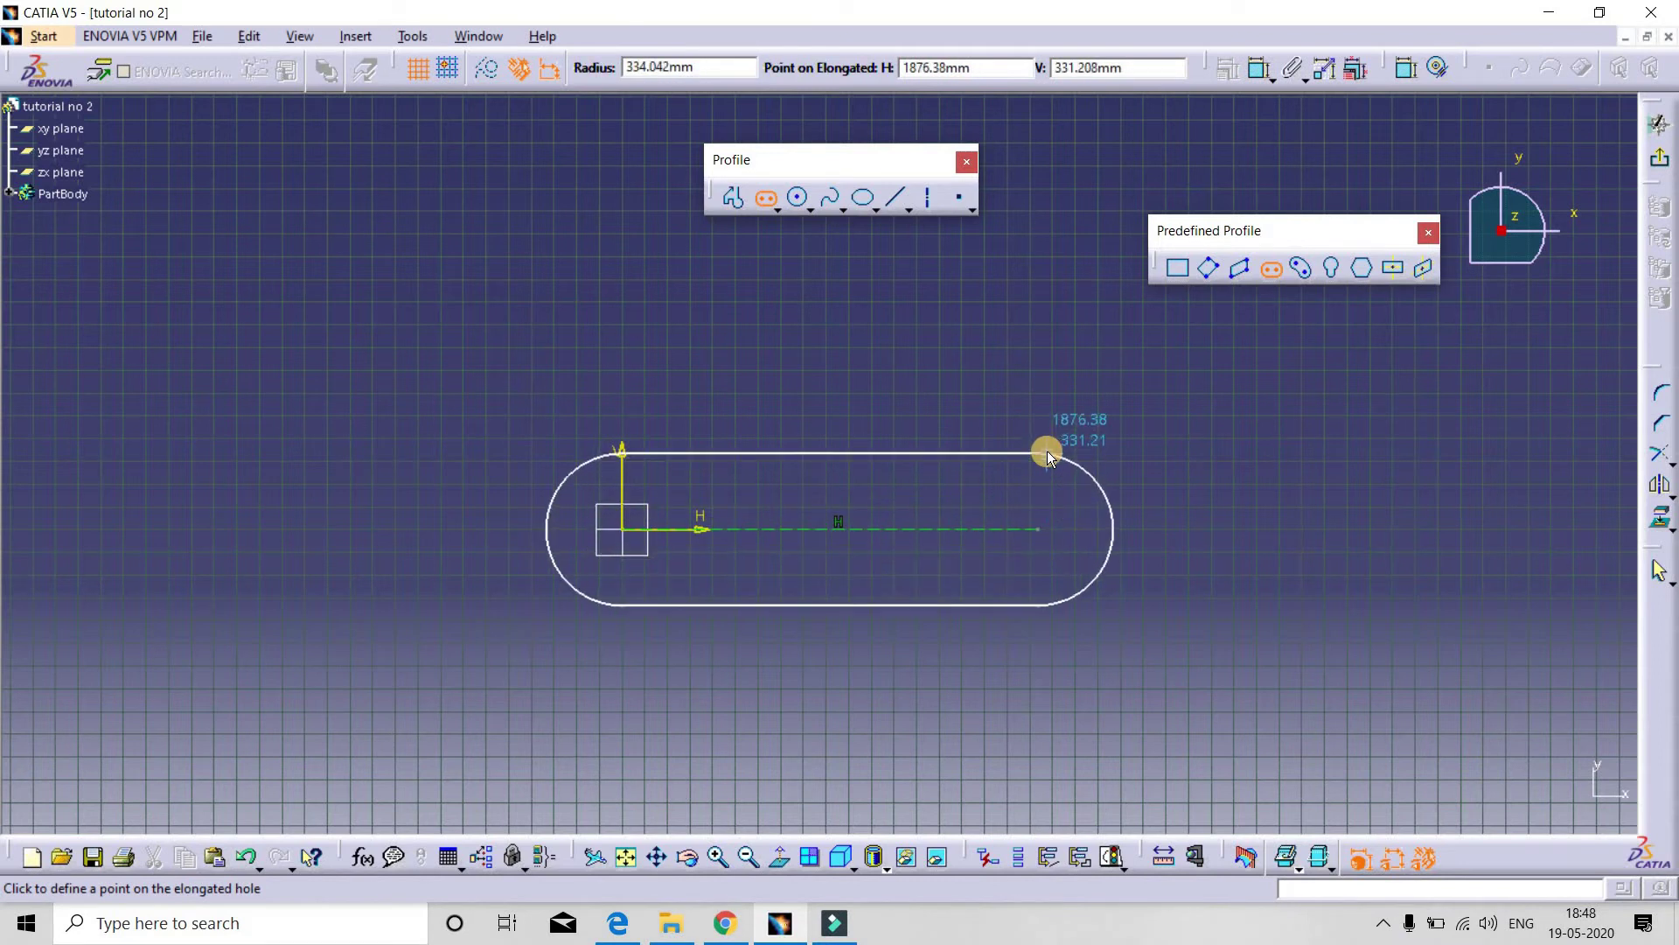
{"action": "left_click", "coordinate": [1047, 449]}
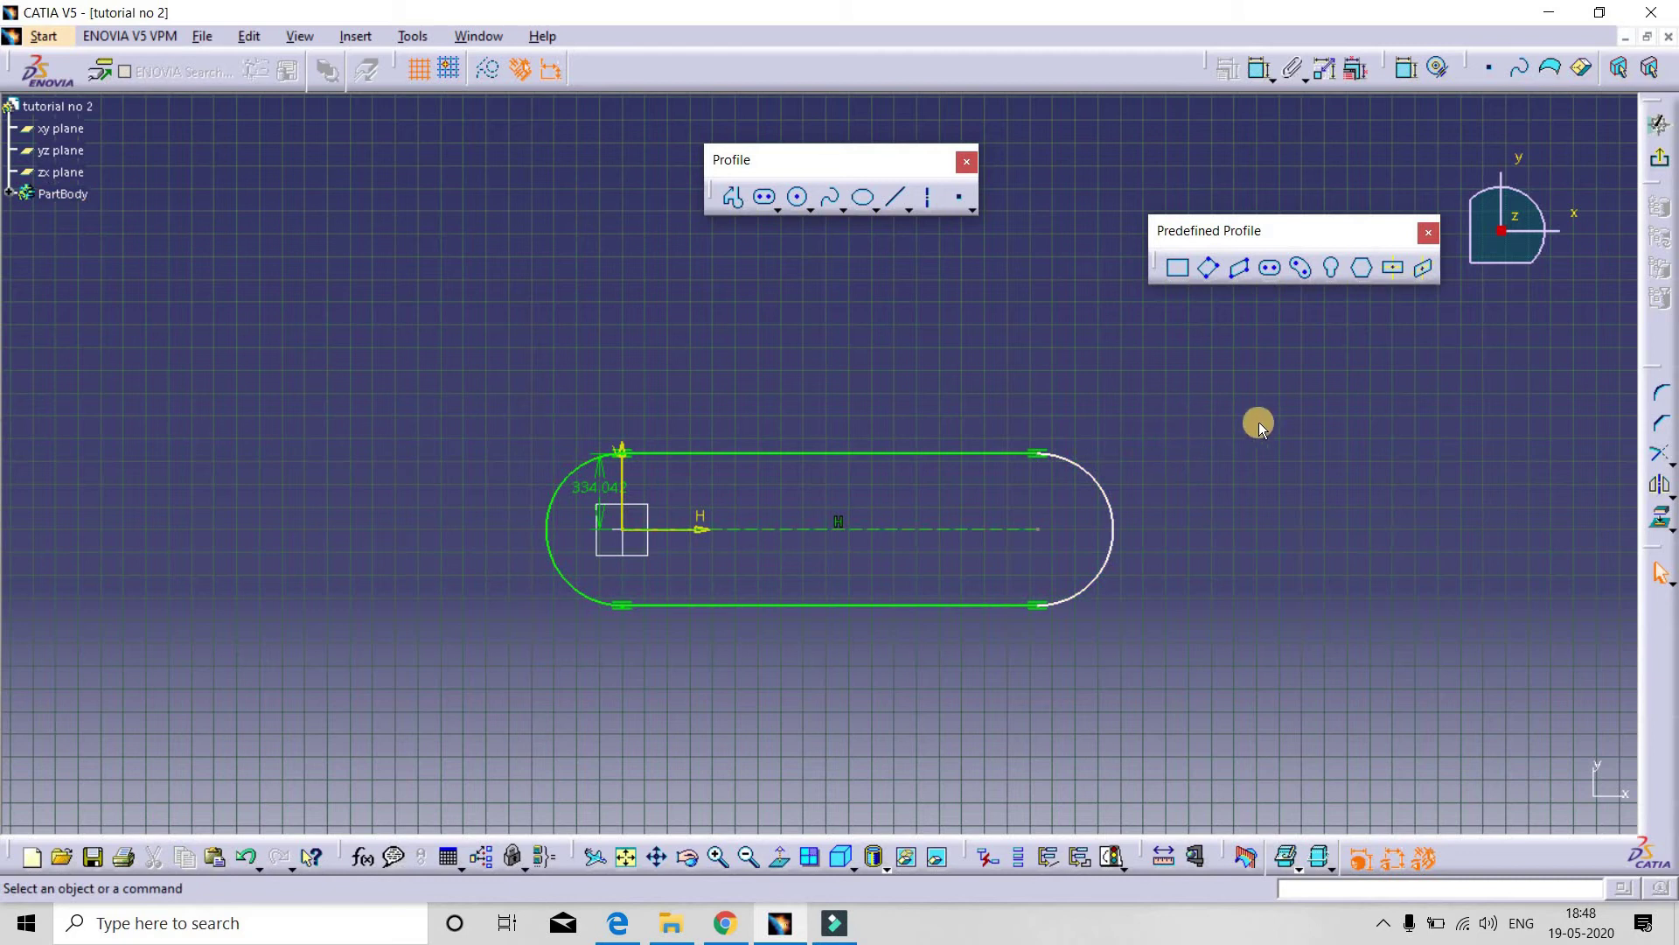
Set the elongated hole's radius to 300 mm
{"action": "double_click", "coordinate": [596, 484]}
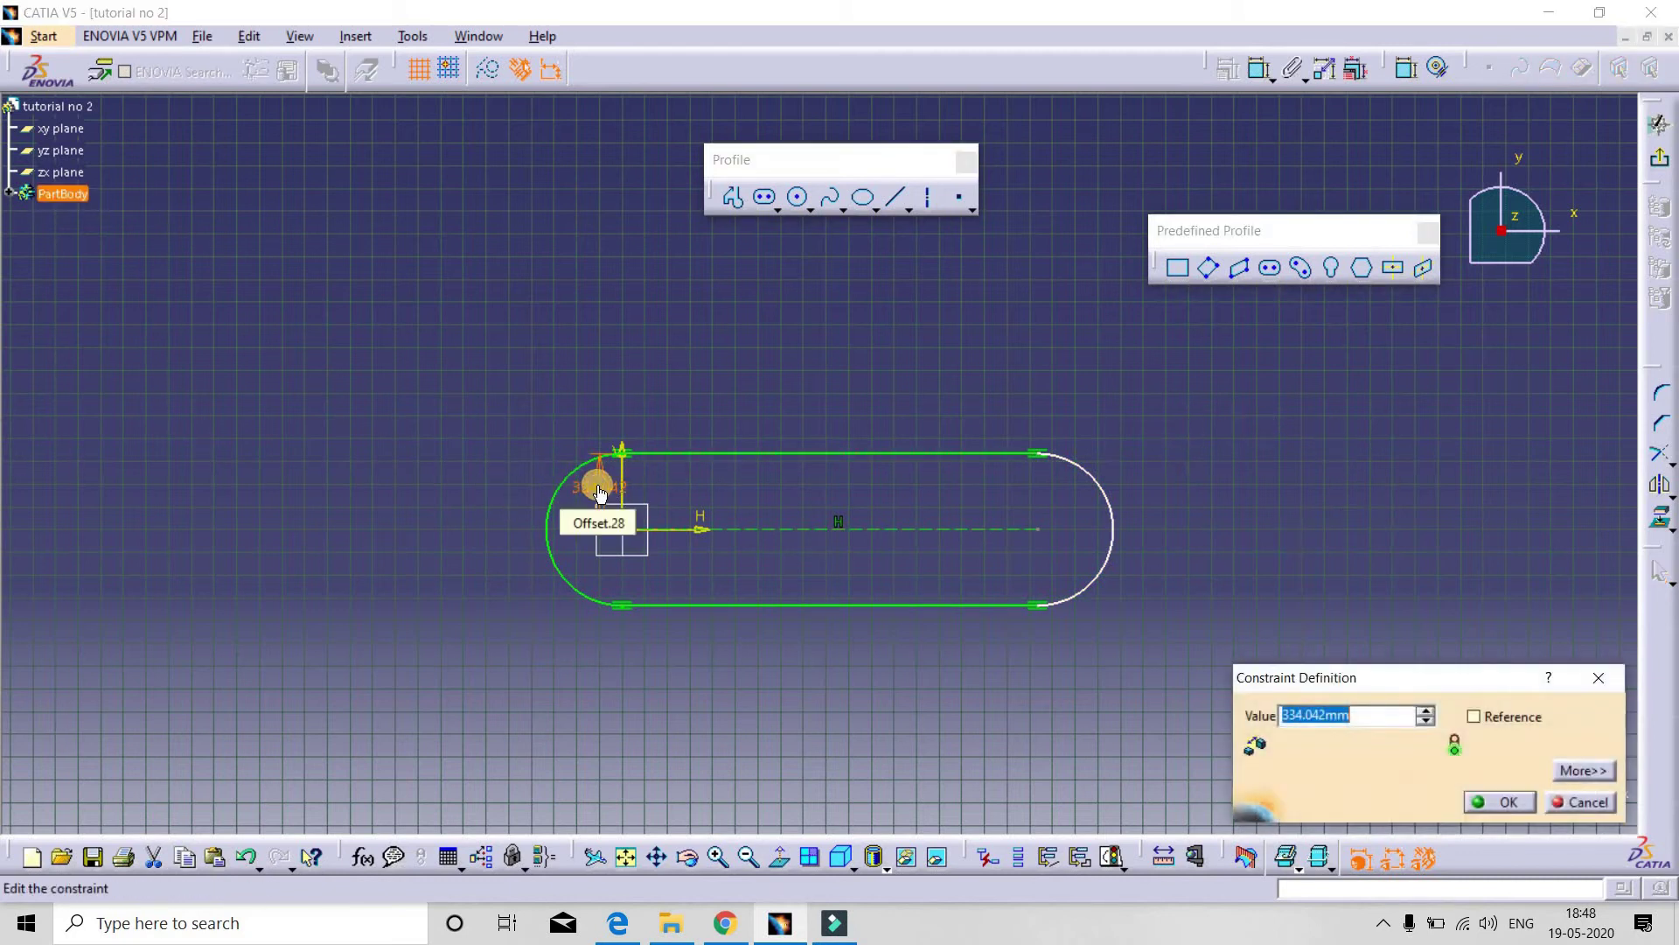
{"action": "type", "text": "300"}
{"action": "key", "text": "Return"}
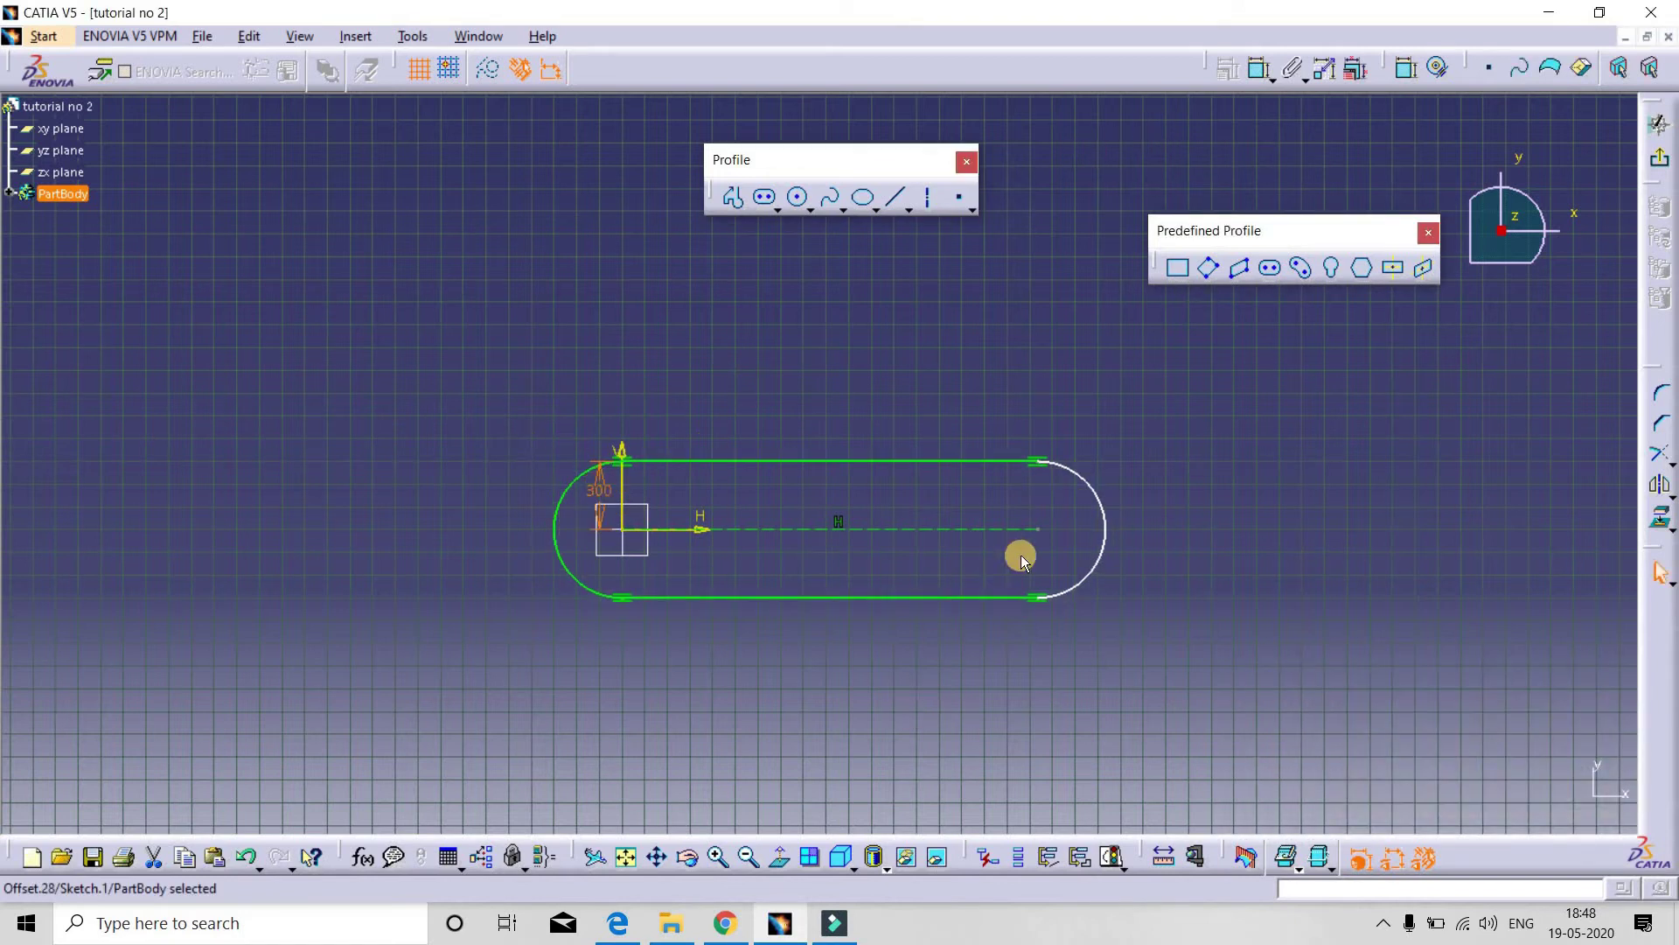
Stretch the elongated hole along the horizontal axis by moving its unconstrained end arc away from the origin
{"action": "left_click", "coordinate": [1102, 585]}
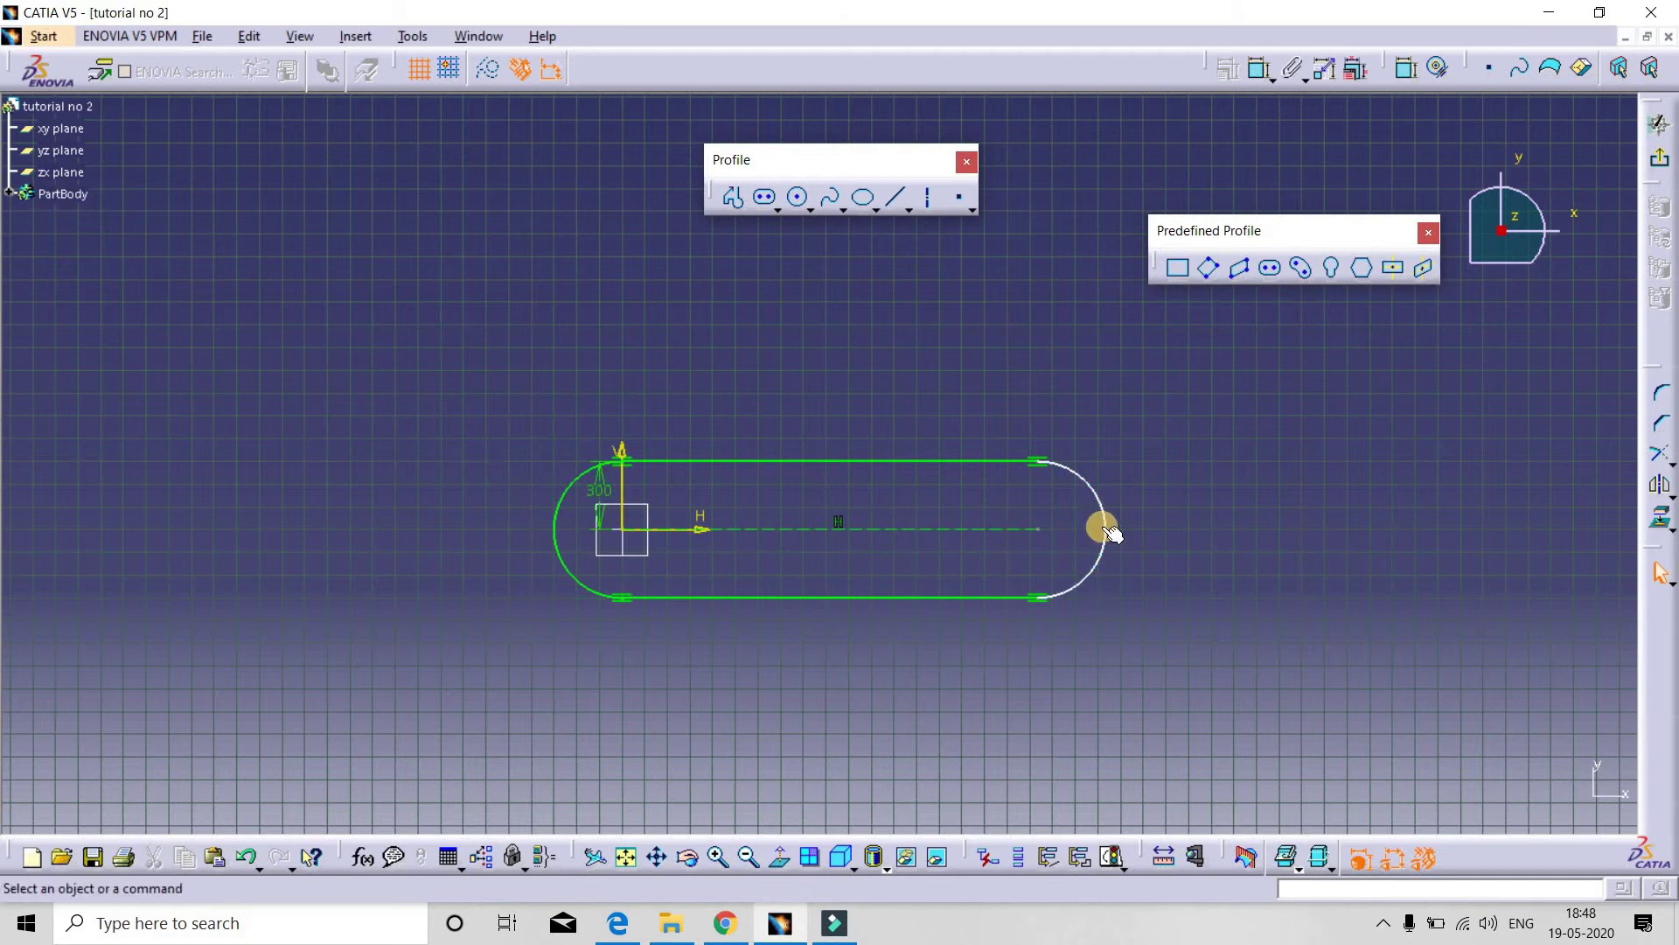
{"action": "left_click_drag", "start_coordinate": [1102, 501], "coordinate": [1352, 525]}
{"action": "left_click_drag", "start_coordinate": [1003, 491], "coordinate": [1198, 607]}
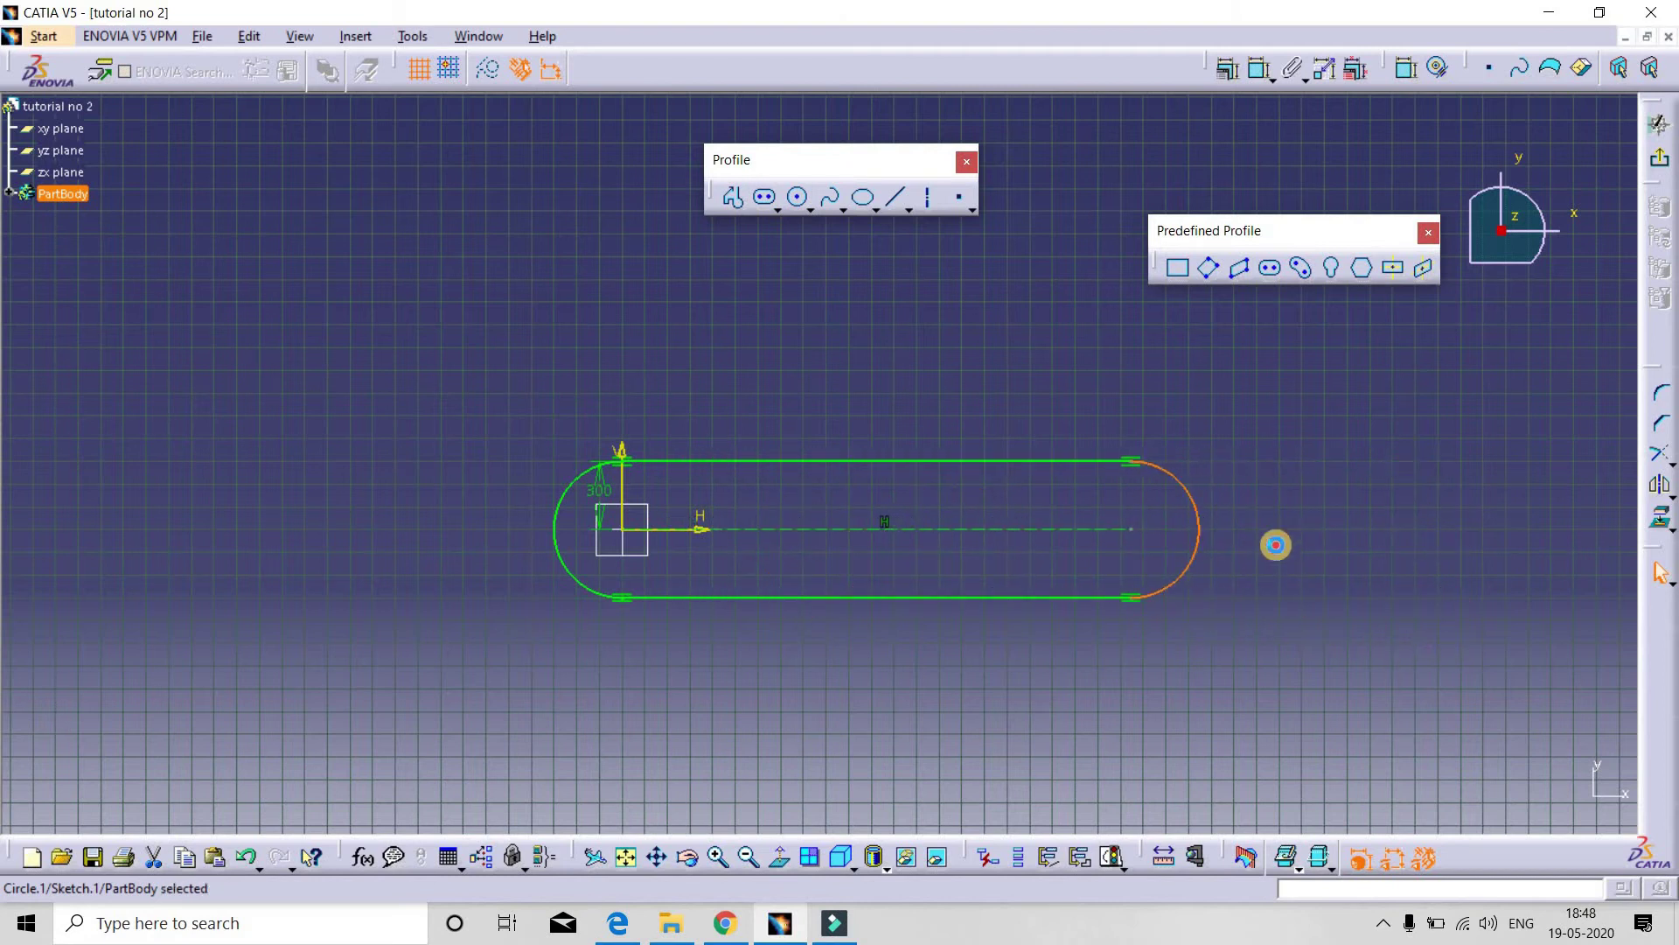
Dimension the length of the elongated hole's dashed centreline and set it to 2000 mm
{"action": "left_click", "coordinate": [1259, 67]}
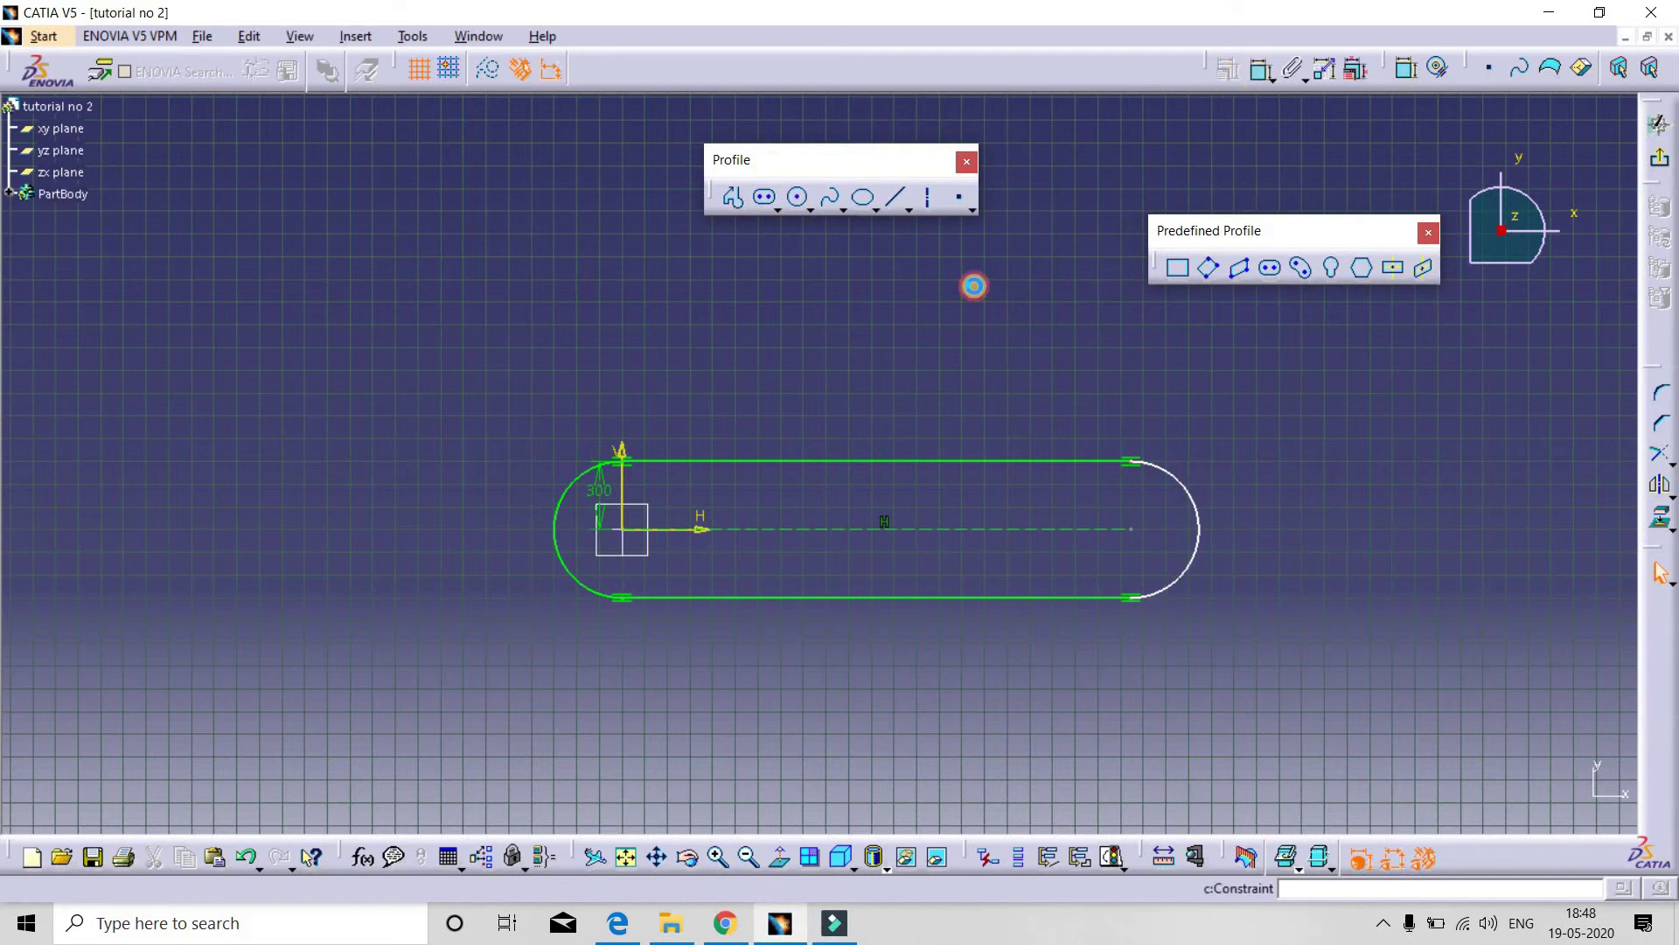
{"action": "left_click", "coordinate": [758, 530]}
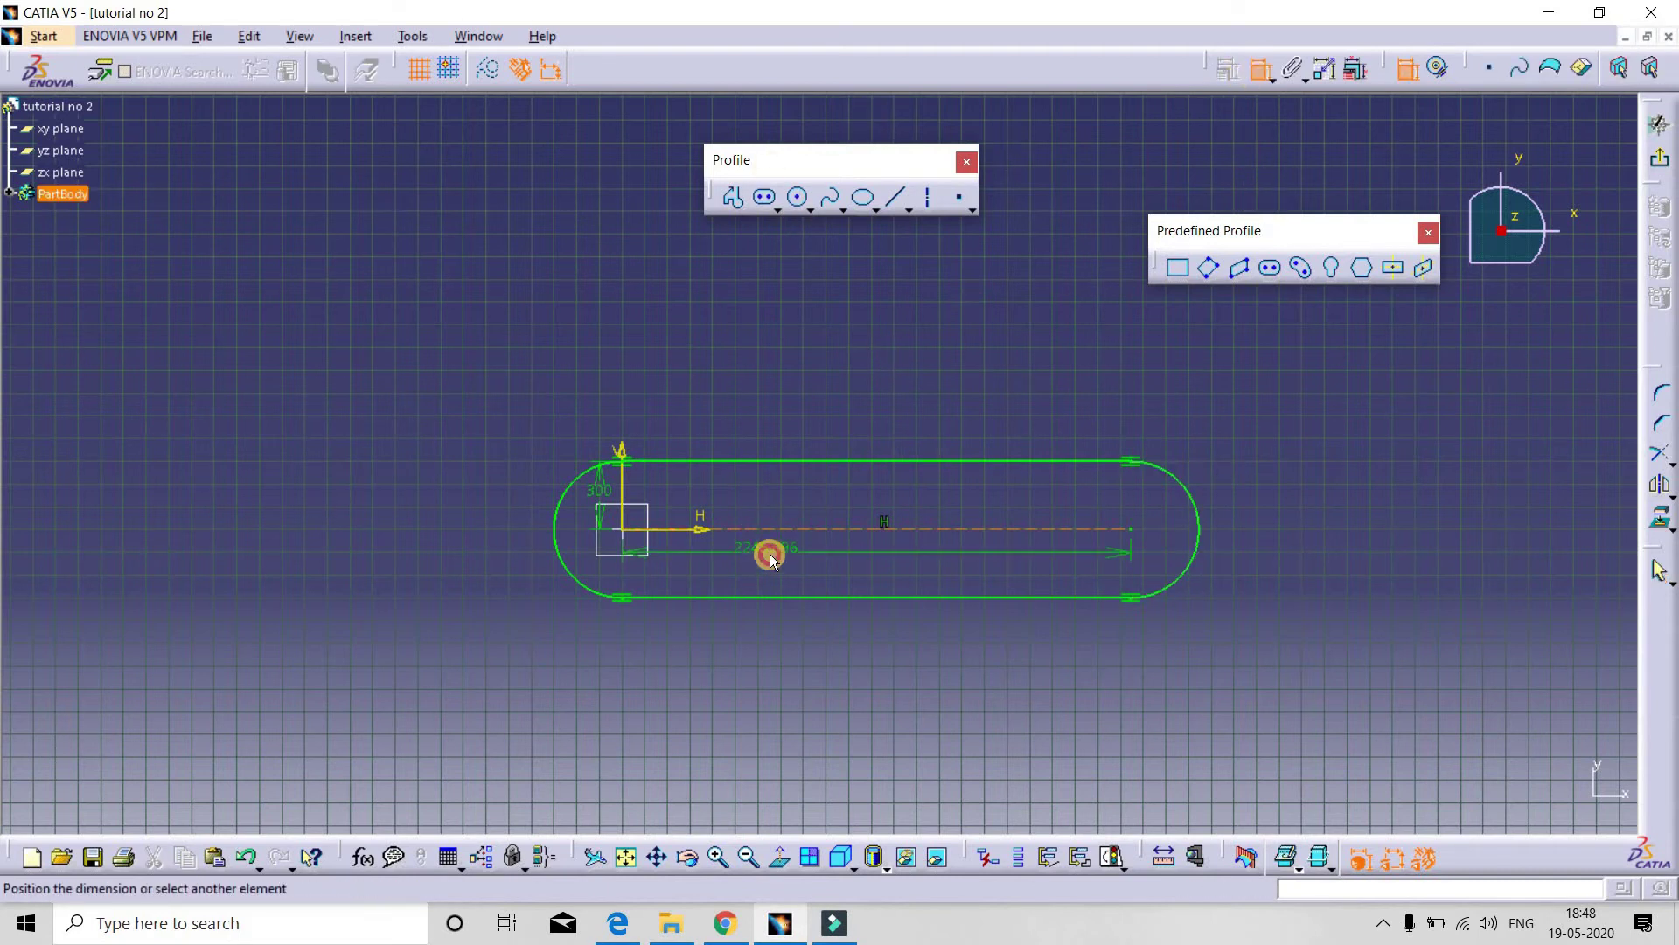
{"action": "left_click", "coordinate": [769, 551]}
{"action": "double_click", "coordinate": [772, 549]}
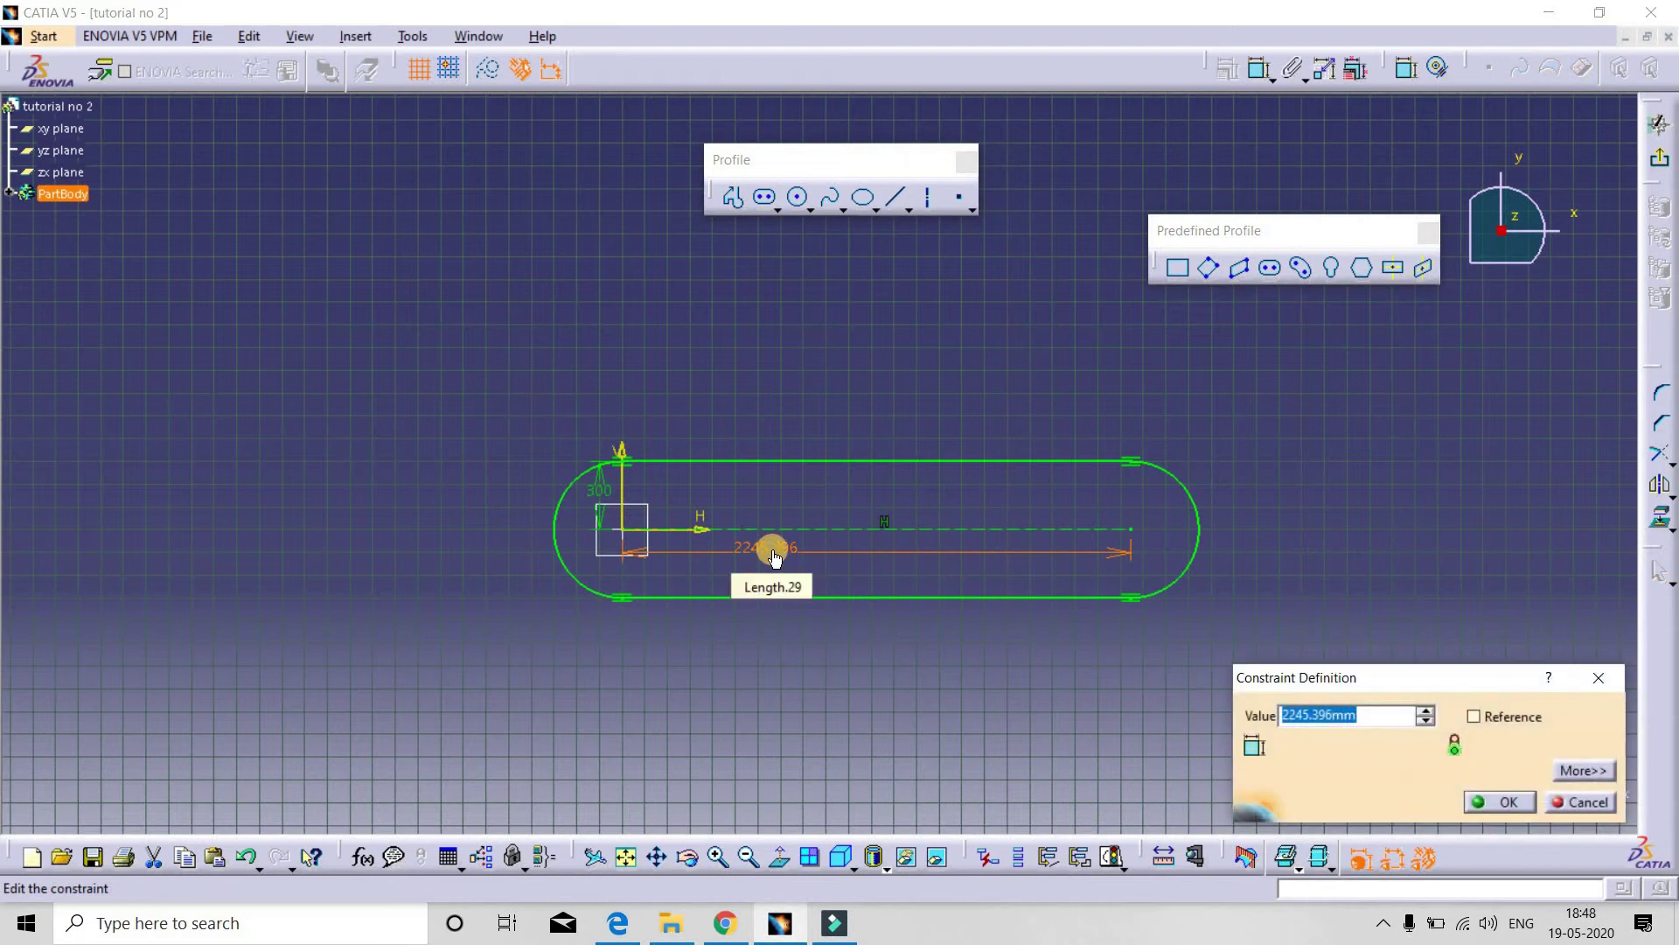
{"action": "type", "text": "2000"}
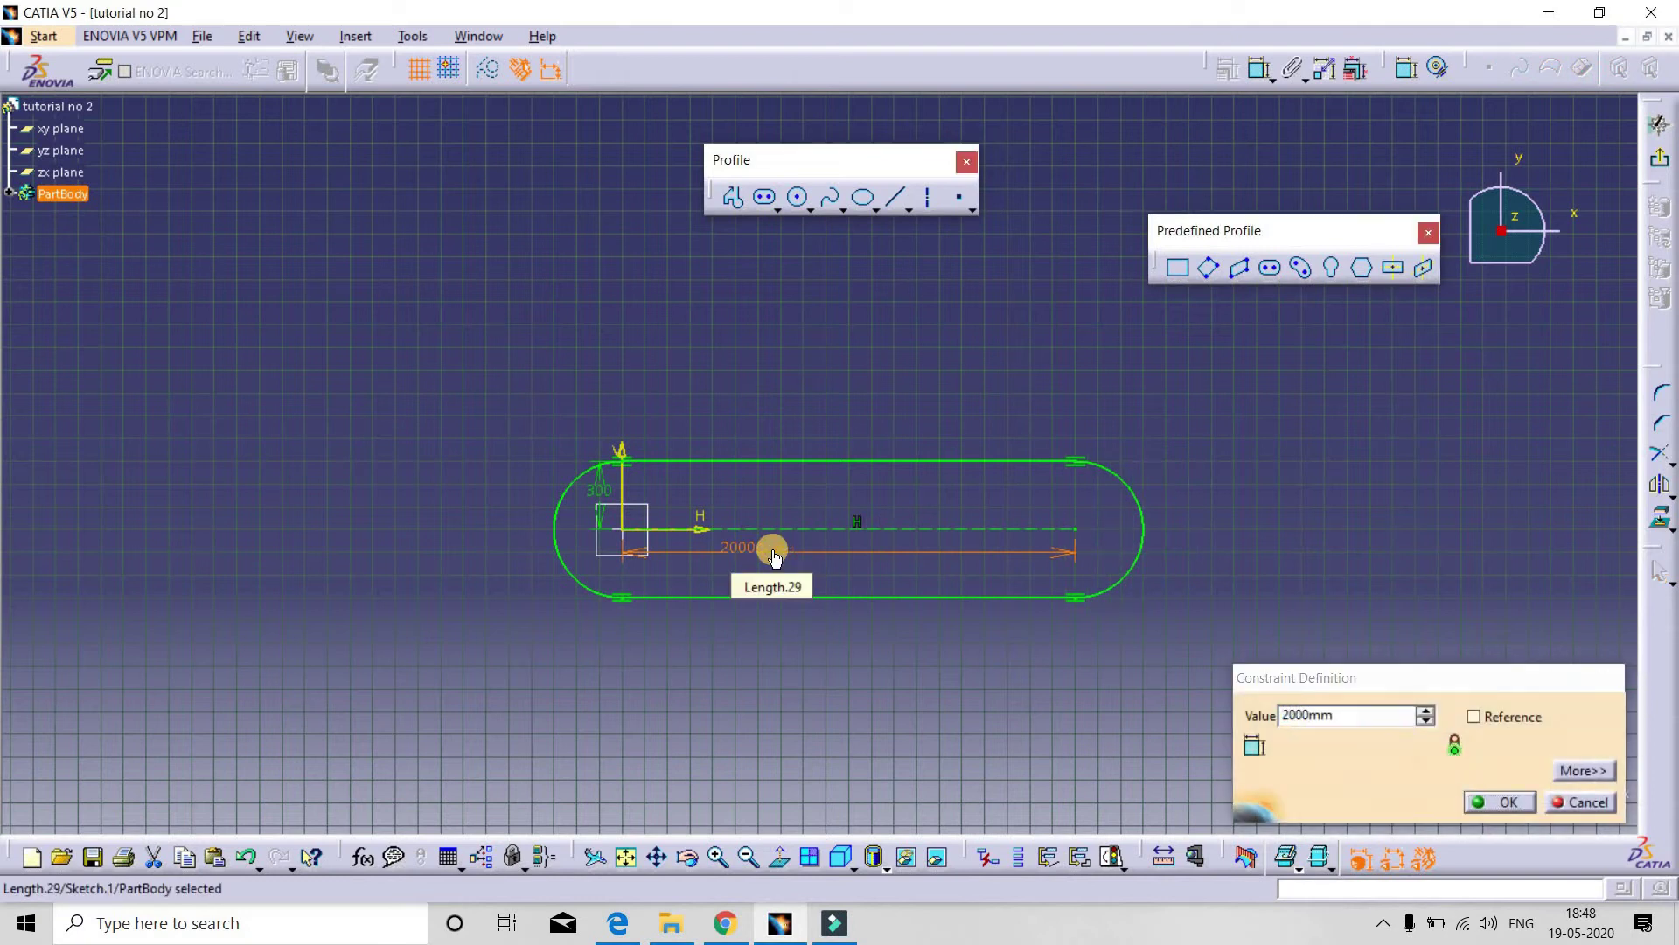
{"action": "key", "text": "Return"}
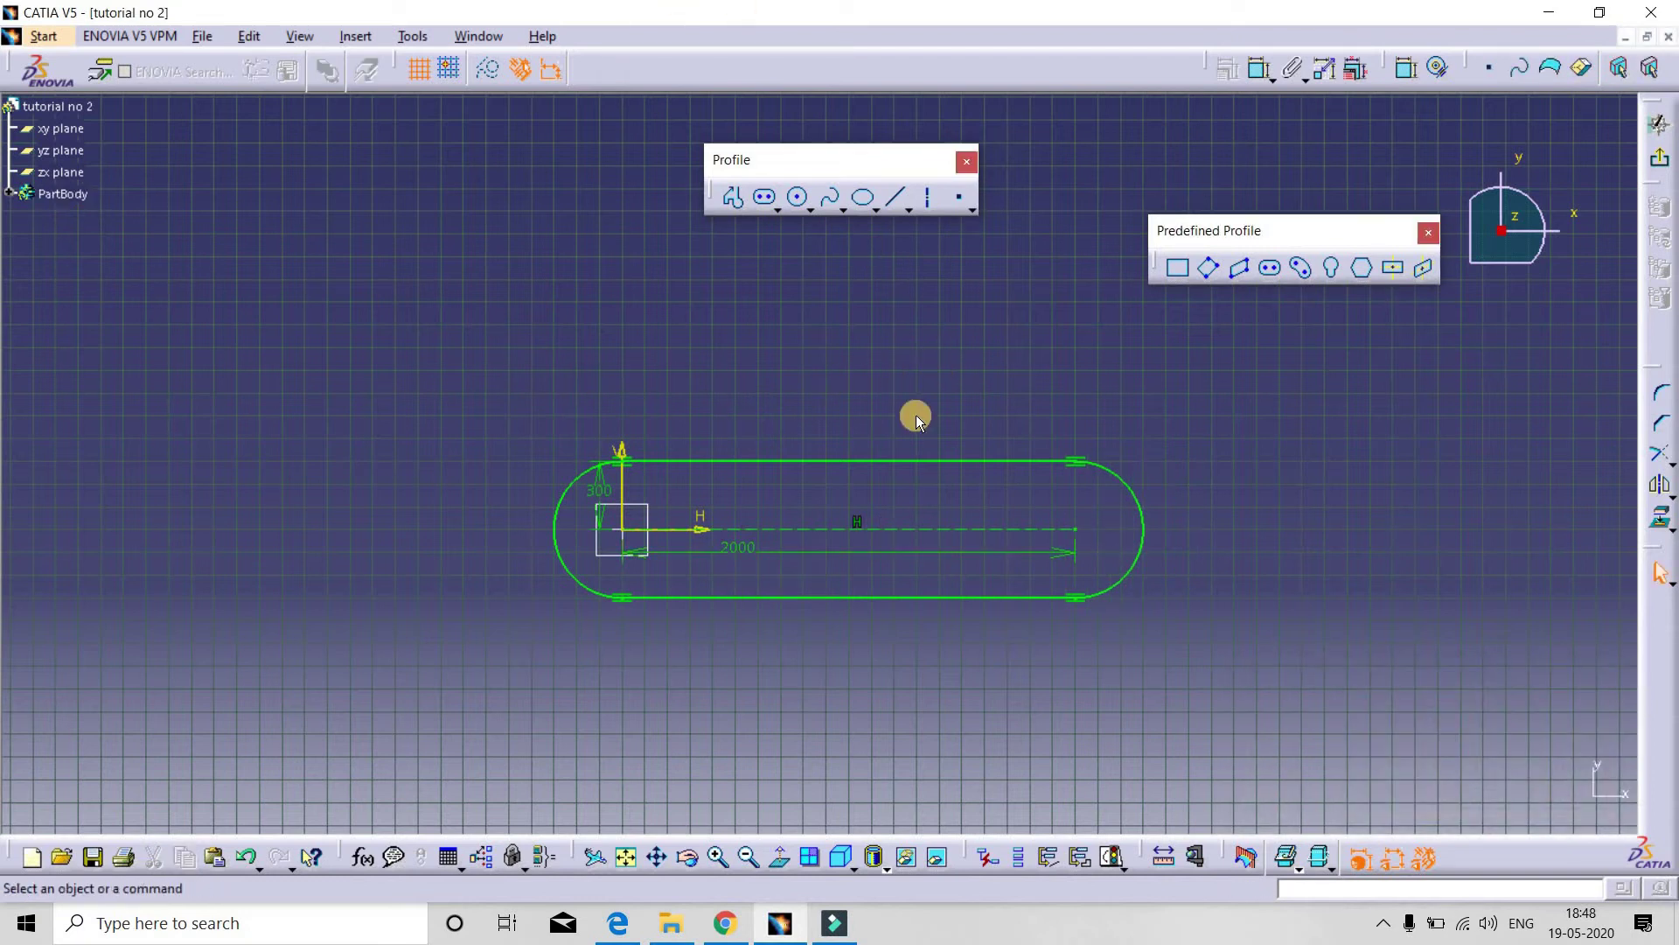
Delete the whole elongated hole with its constraints from the sketch
{"action": "left_click_drag", "start_coordinate": [1336, 389], "coordinate": [411, 732]}
{"action": "key", "text": "Delete"}
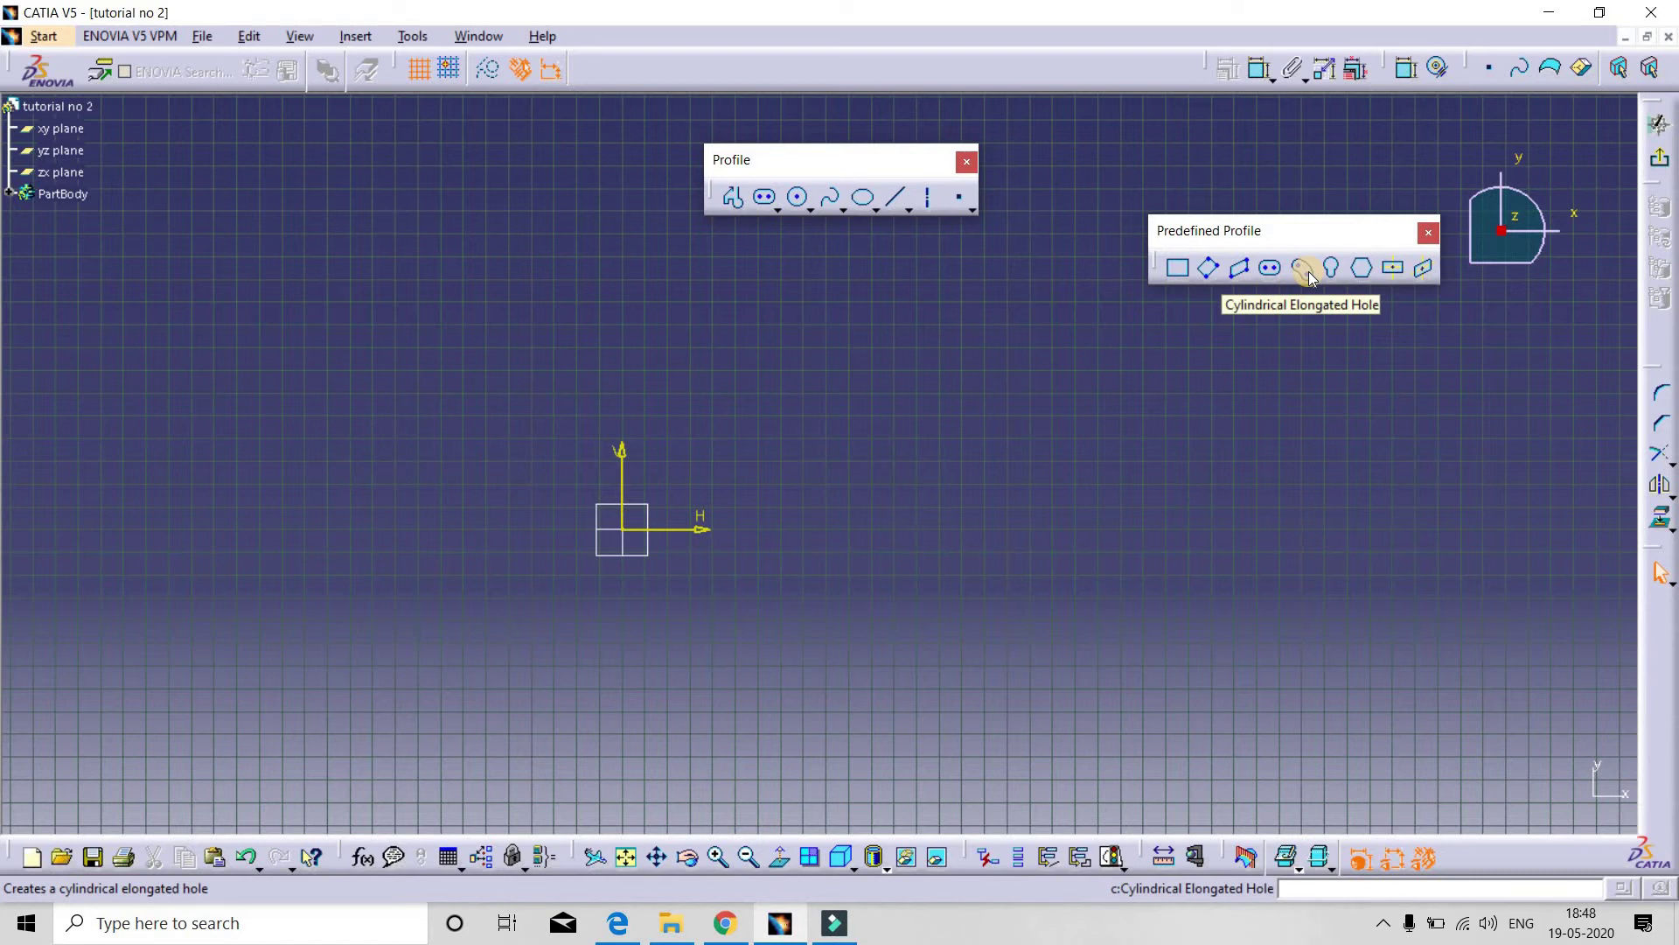
Draw a cylindrical elongated hole centred on the origin, its arc of about 1712 mm radius running from the horizontal to the lower vertical axis, about 321 mm end radius
{"action": "left_click", "coordinate": [1308, 274]}
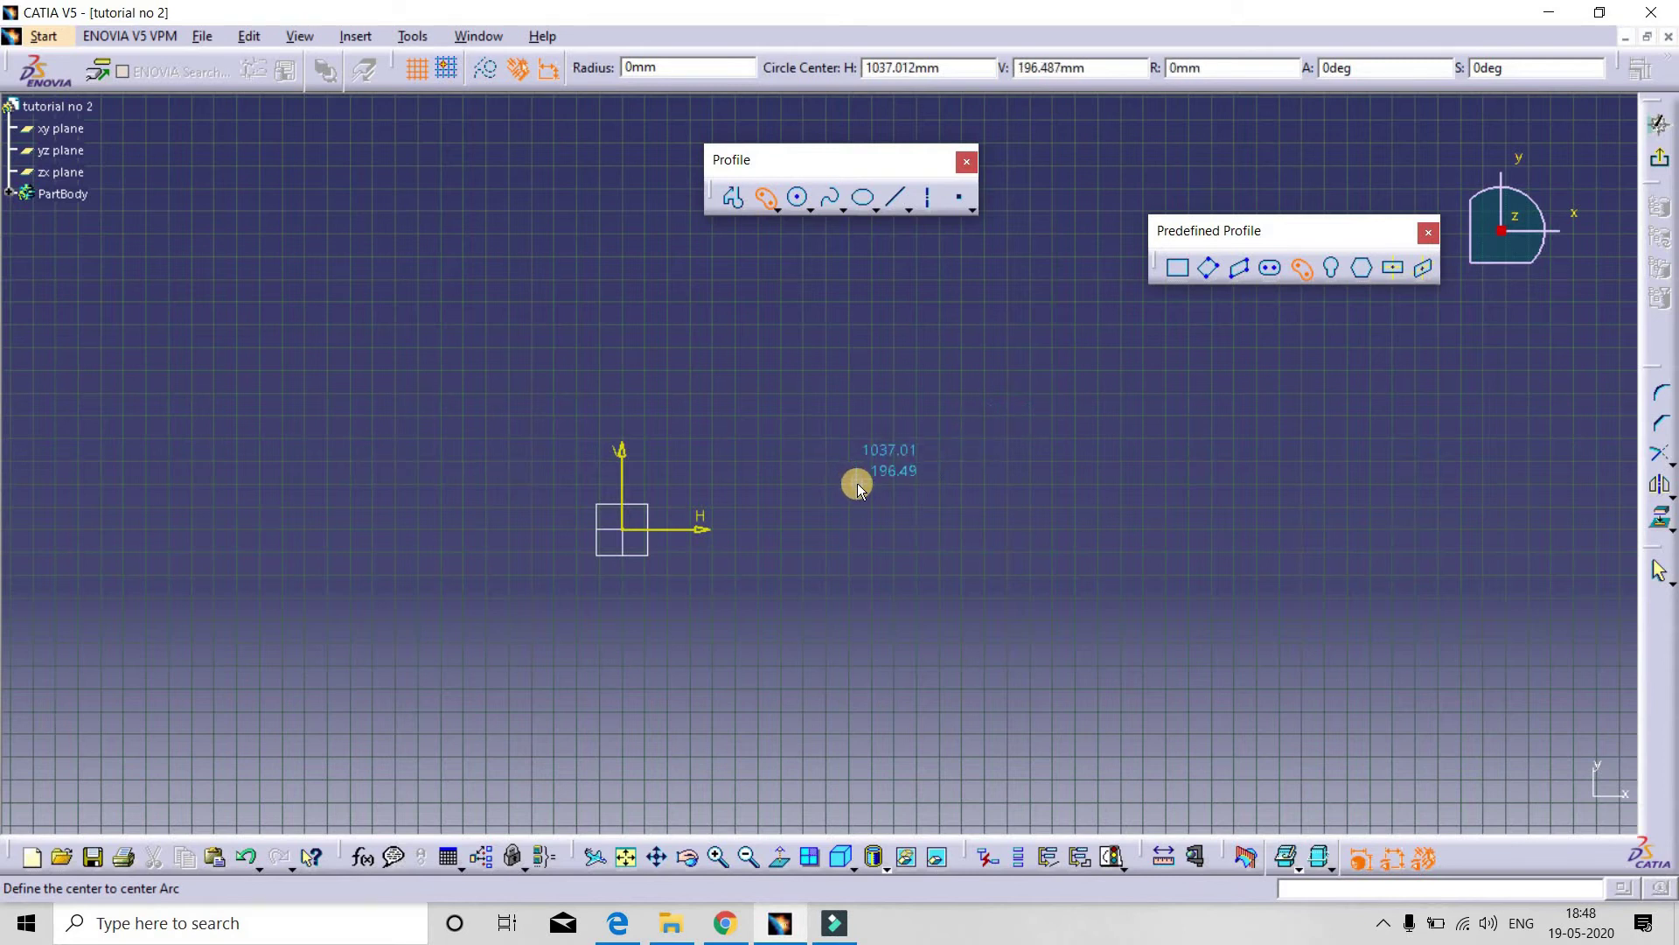
{"action": "left_click", "coordinate": [622, 530]}
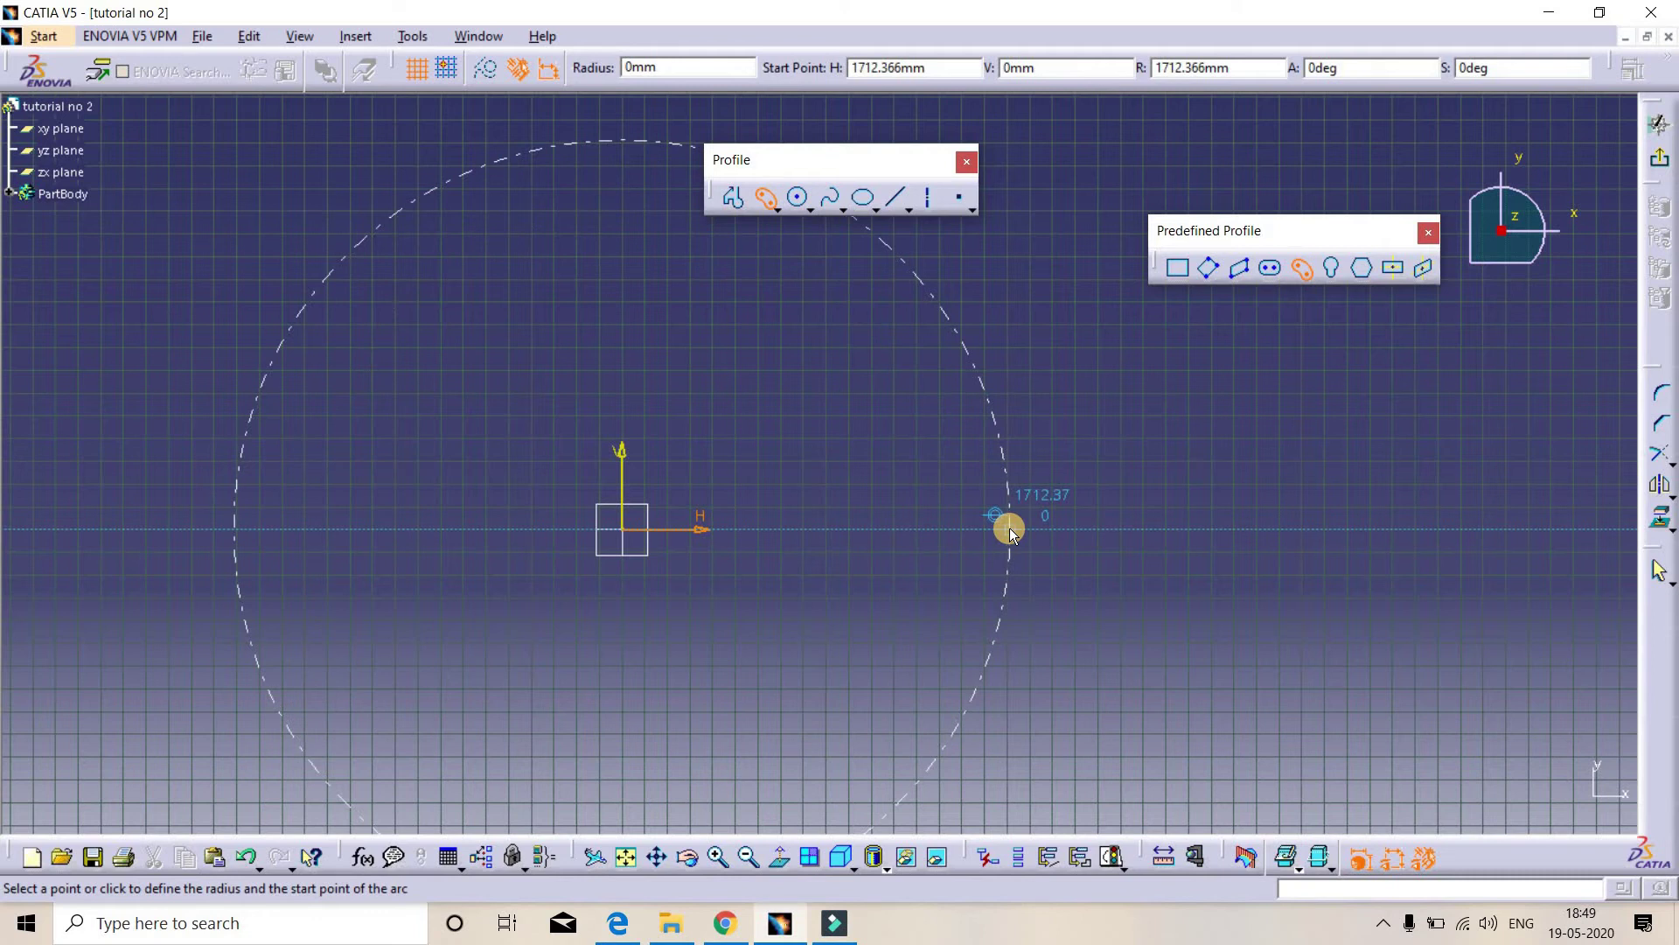
{"action": "left_click", "coordinate": [1010, 528]}
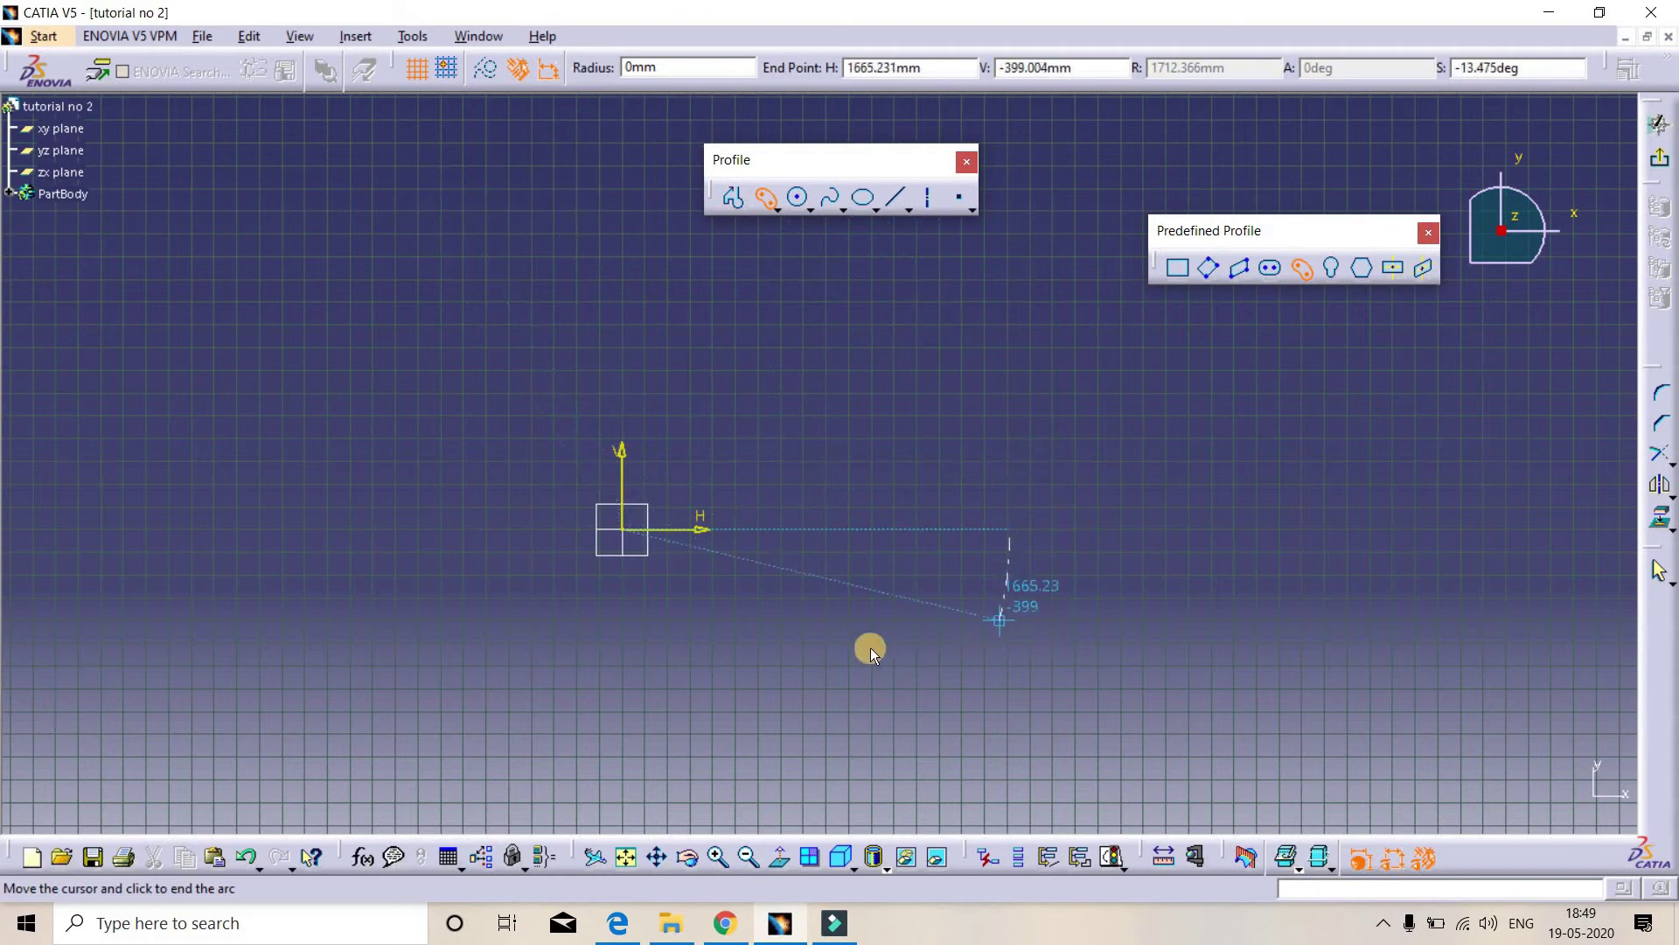
{"action": "middle_click_drag", "start_coordinate": [856, 453], "coordinate": [946, 281]}
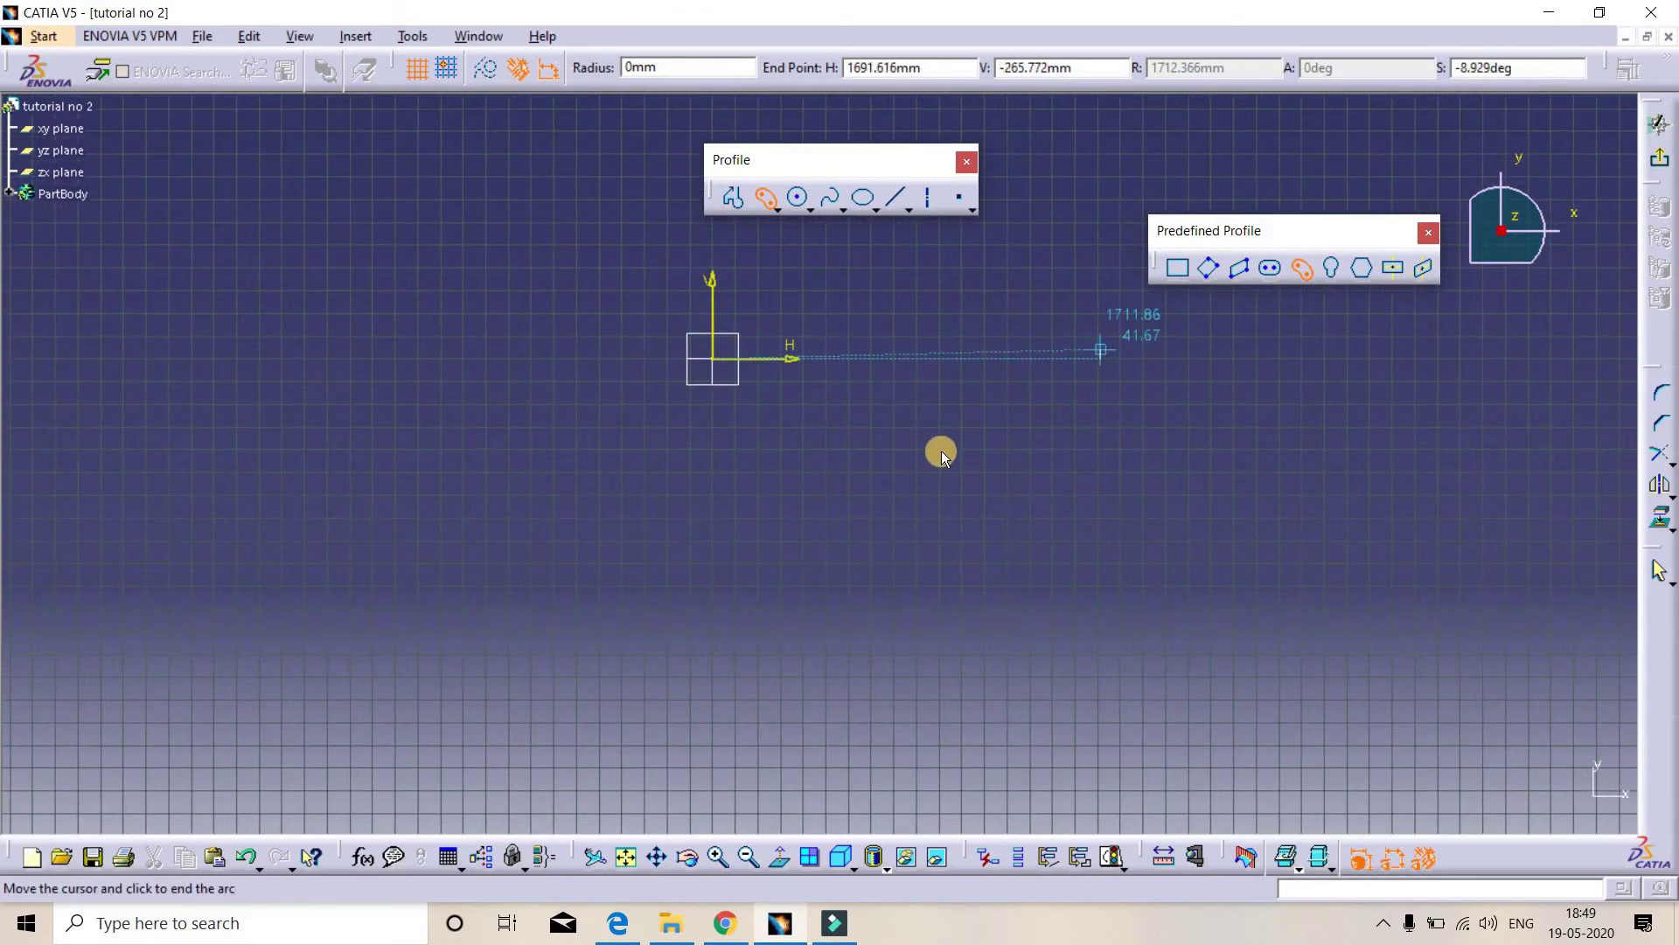
{"action": "left_click", "coordinate": [719, 740]}
{"action": "middle_click_drag", "start_coordinate": [769, 691], "coordinate": [727, 633]}
{"action": "left_click", "coordinate": [738, 620]}
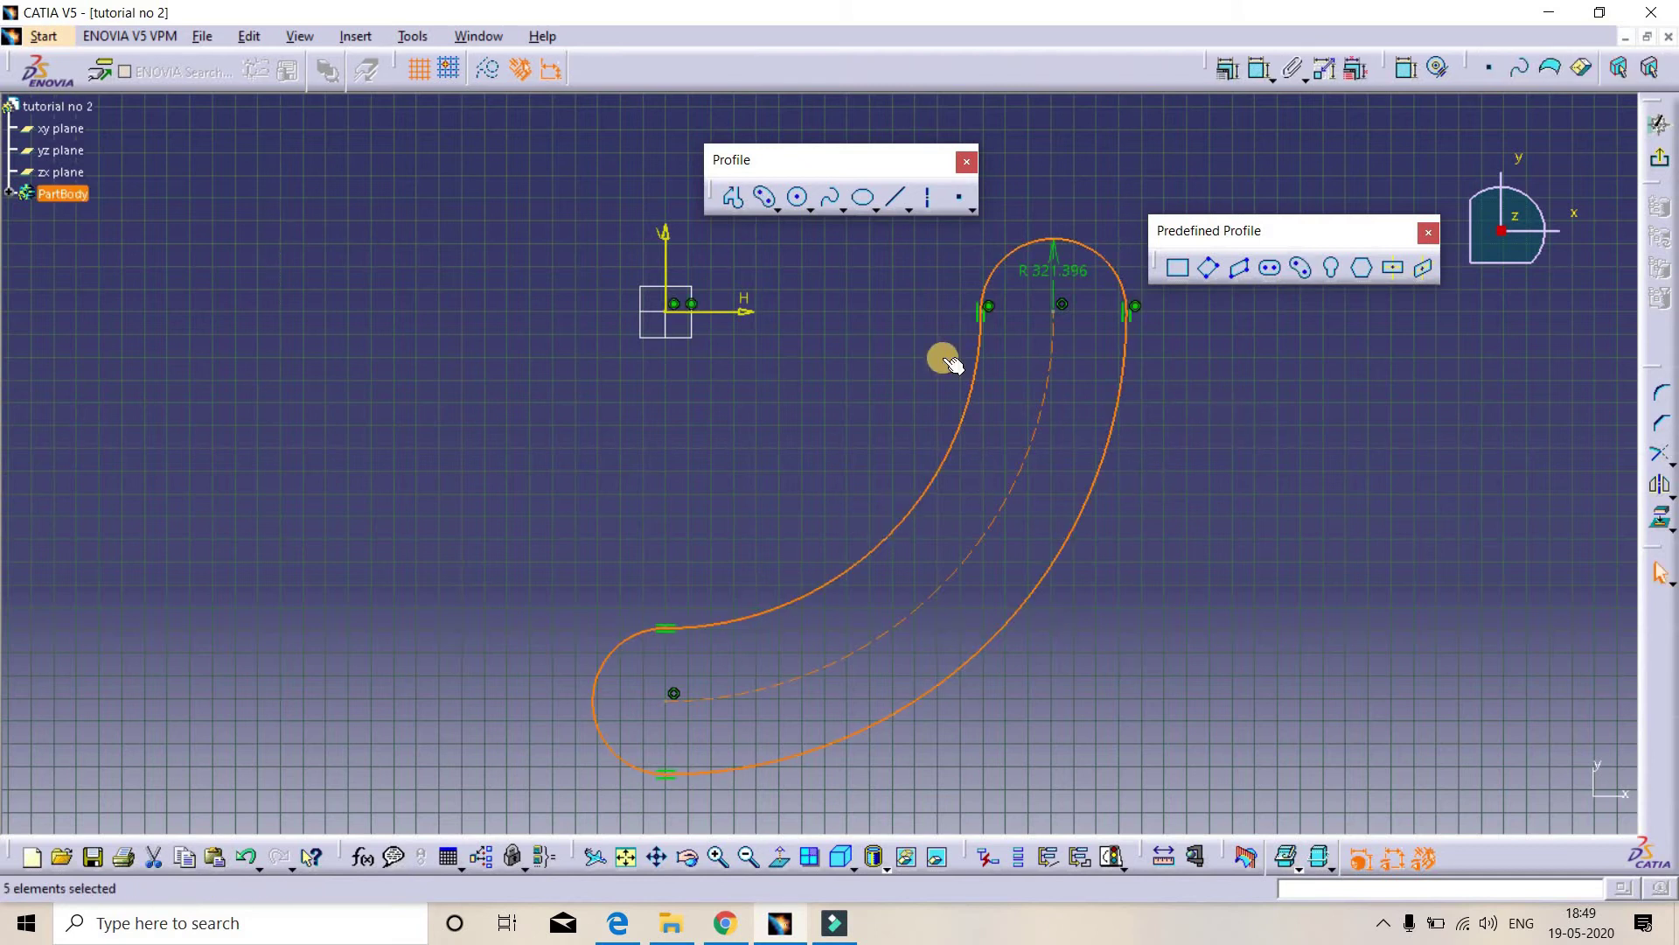
{"action": "mouse_move", "coordinate": [1110, 499]}
{"action": "middle_mouse_down"}
{"action": "mouse_move", "coordinate": [1102, 416]}
{"action": "mouse_move", "coordinate": [1102, 457]}
{"action": "mouse_move", "coordinate": [1143, 317]}
{"action": "middle_mouse_up"}
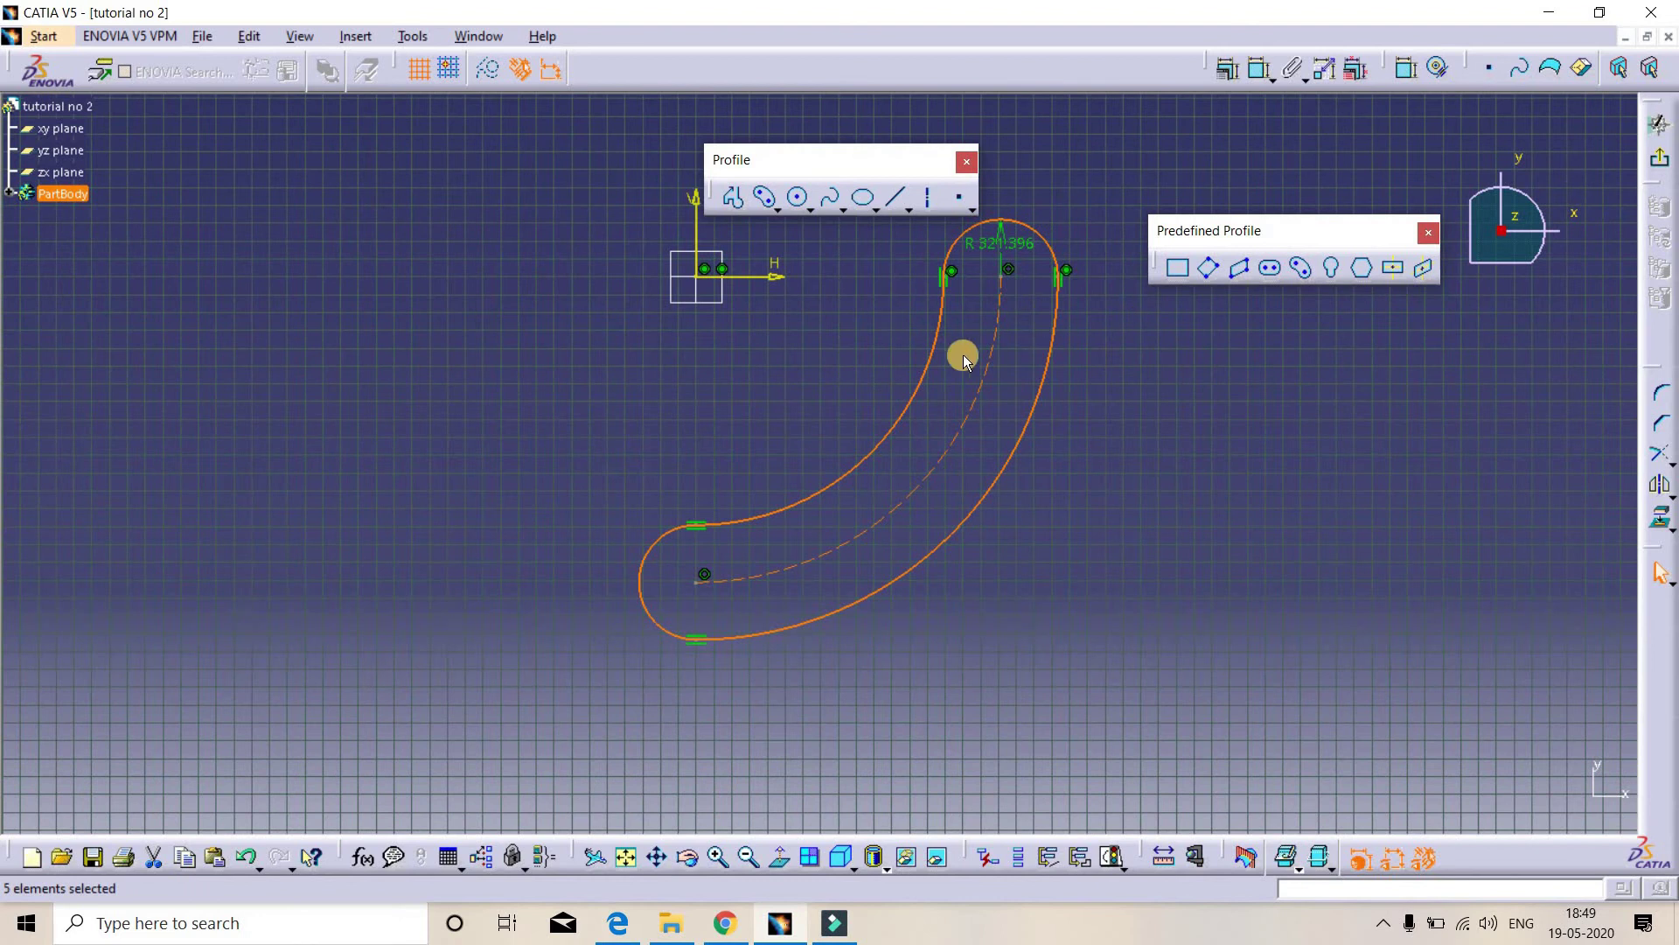
{"action": "mouse_move", "coordinate": [1016, 423]}
{"action": "middle_mouse_down"}
{"action": "mouse_move", "coordinate": [1027, 458]}
{"action": "mouse_move", "coordinate": [1072, 446]}
{"action": "middle_mouse_up"}
{"action": "left_click", "coordinate": [1092, 395]}
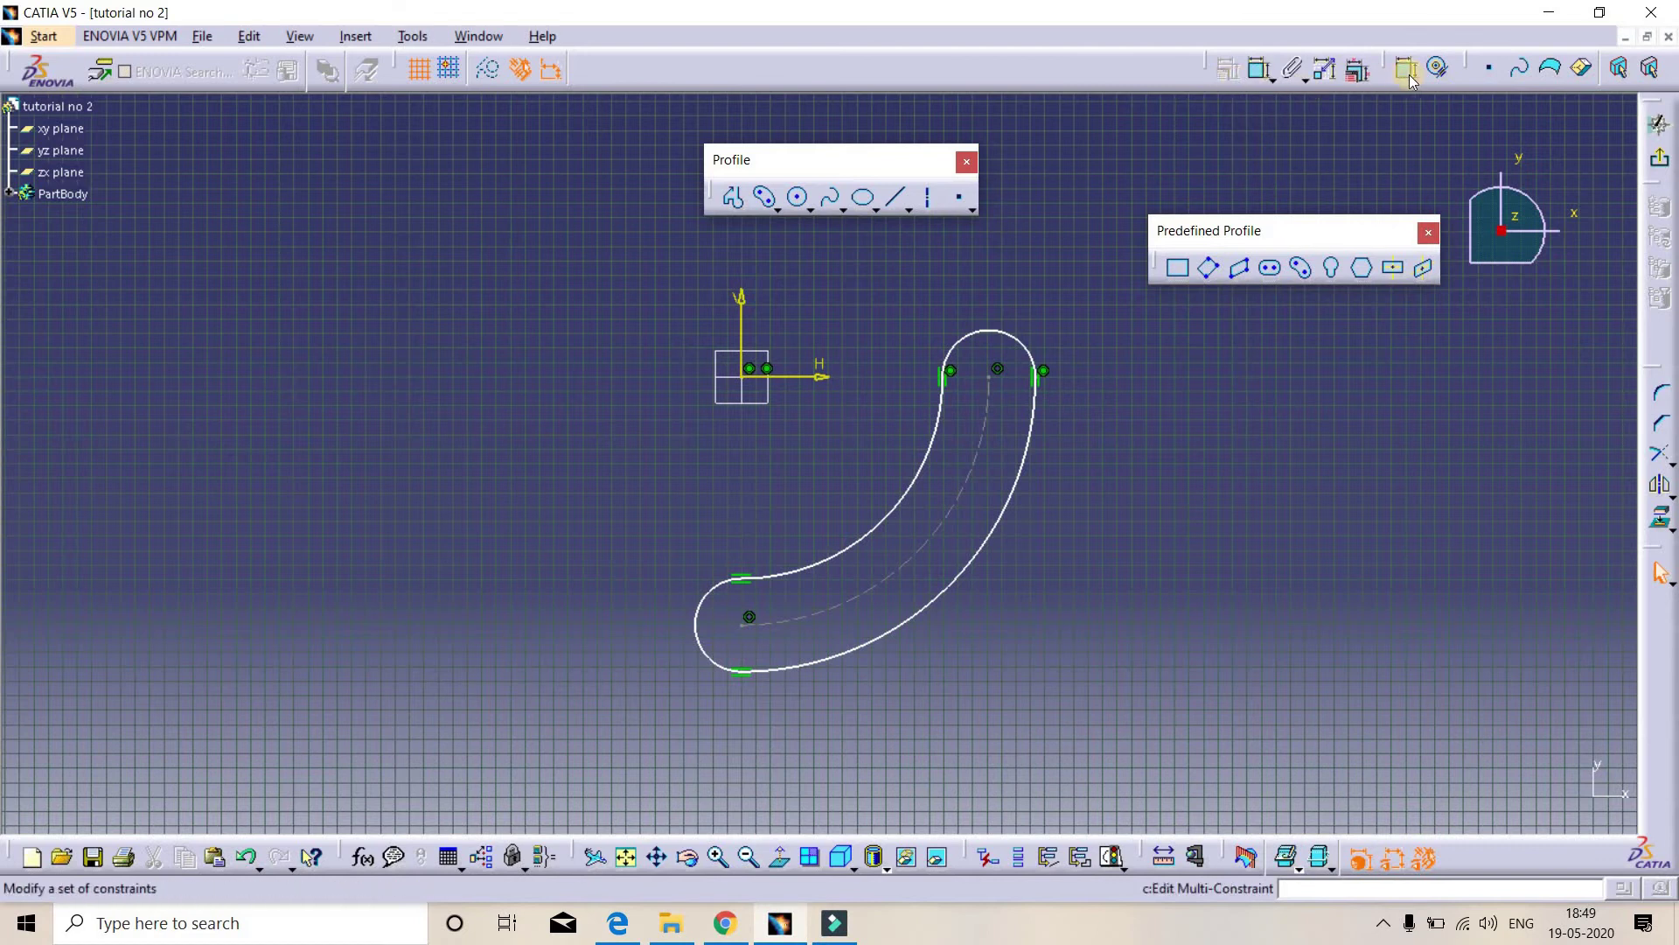
Dimension the radius of the cylindrical elongated hole's dashed centre arc and set it to 1800 mm
{"action": "left_click", "coordinate": [1238, 267]}
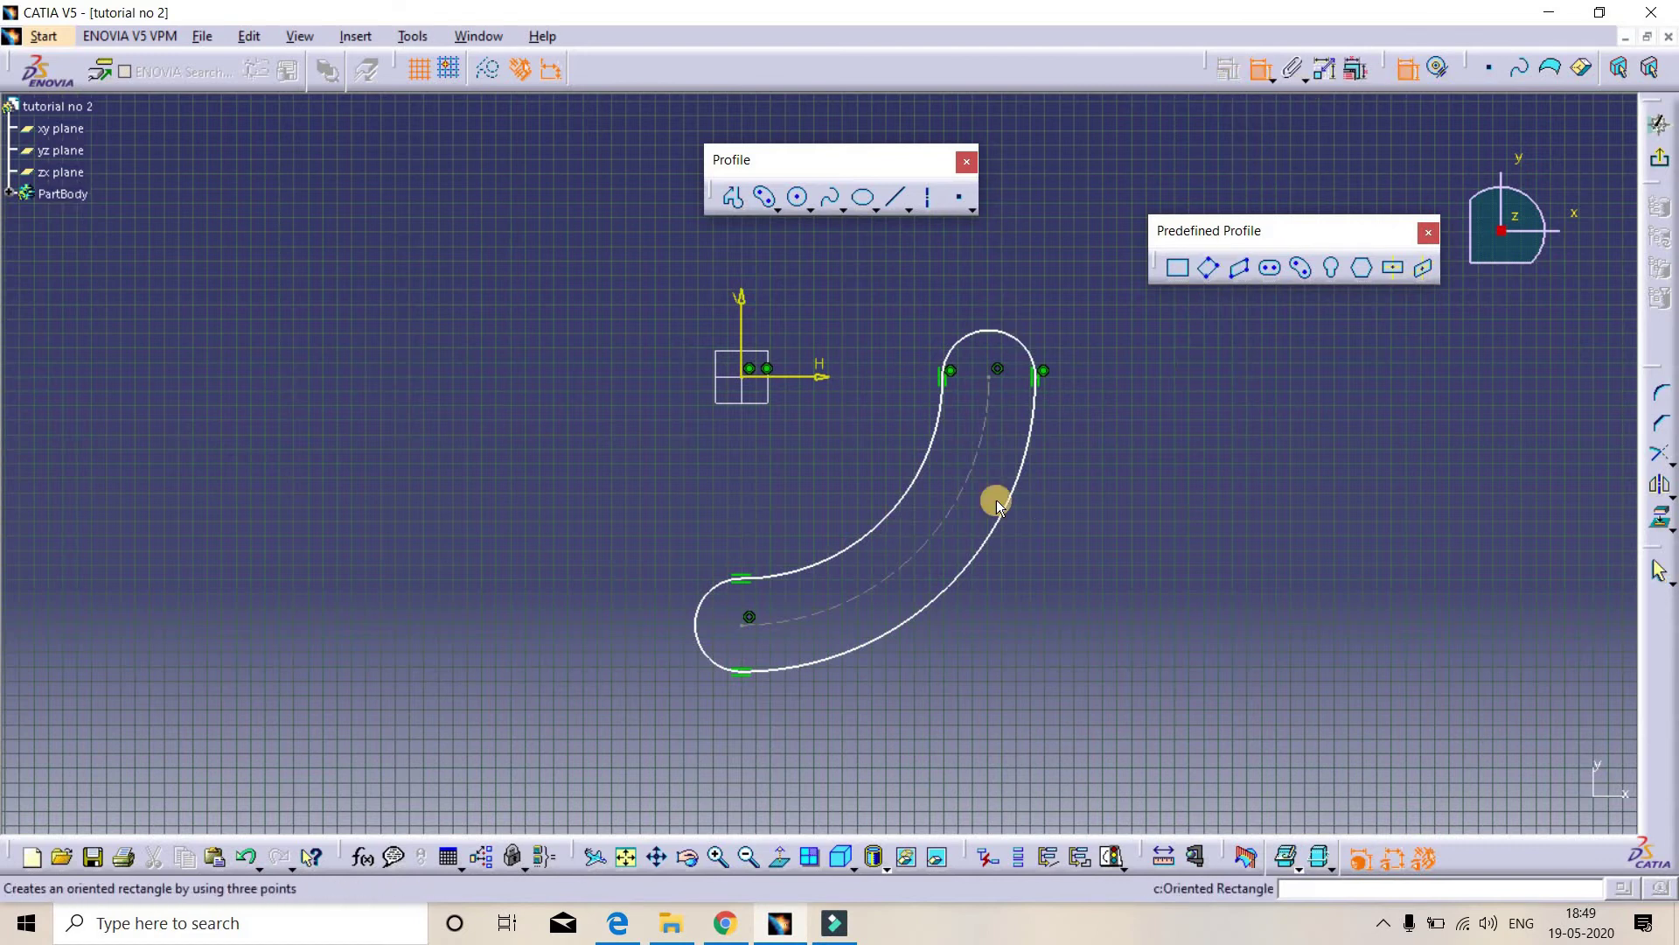
{"action": "left_click", "coordinate": [933, 541]}
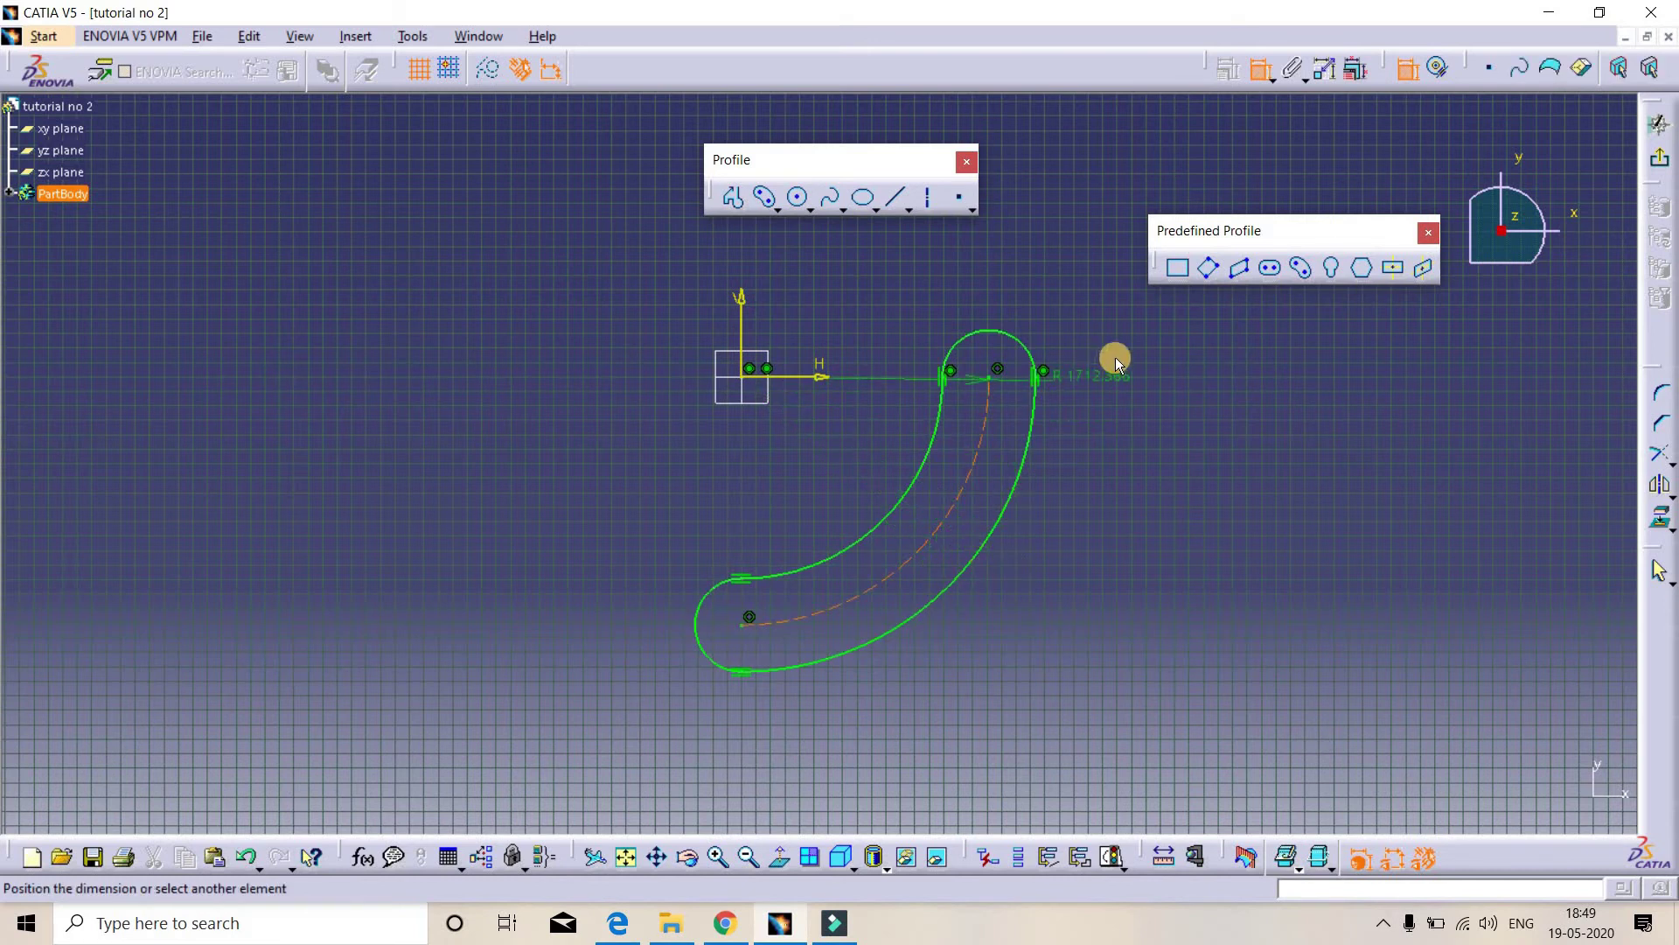
{"action": "left_click", "coordinate": [1179, 482]}
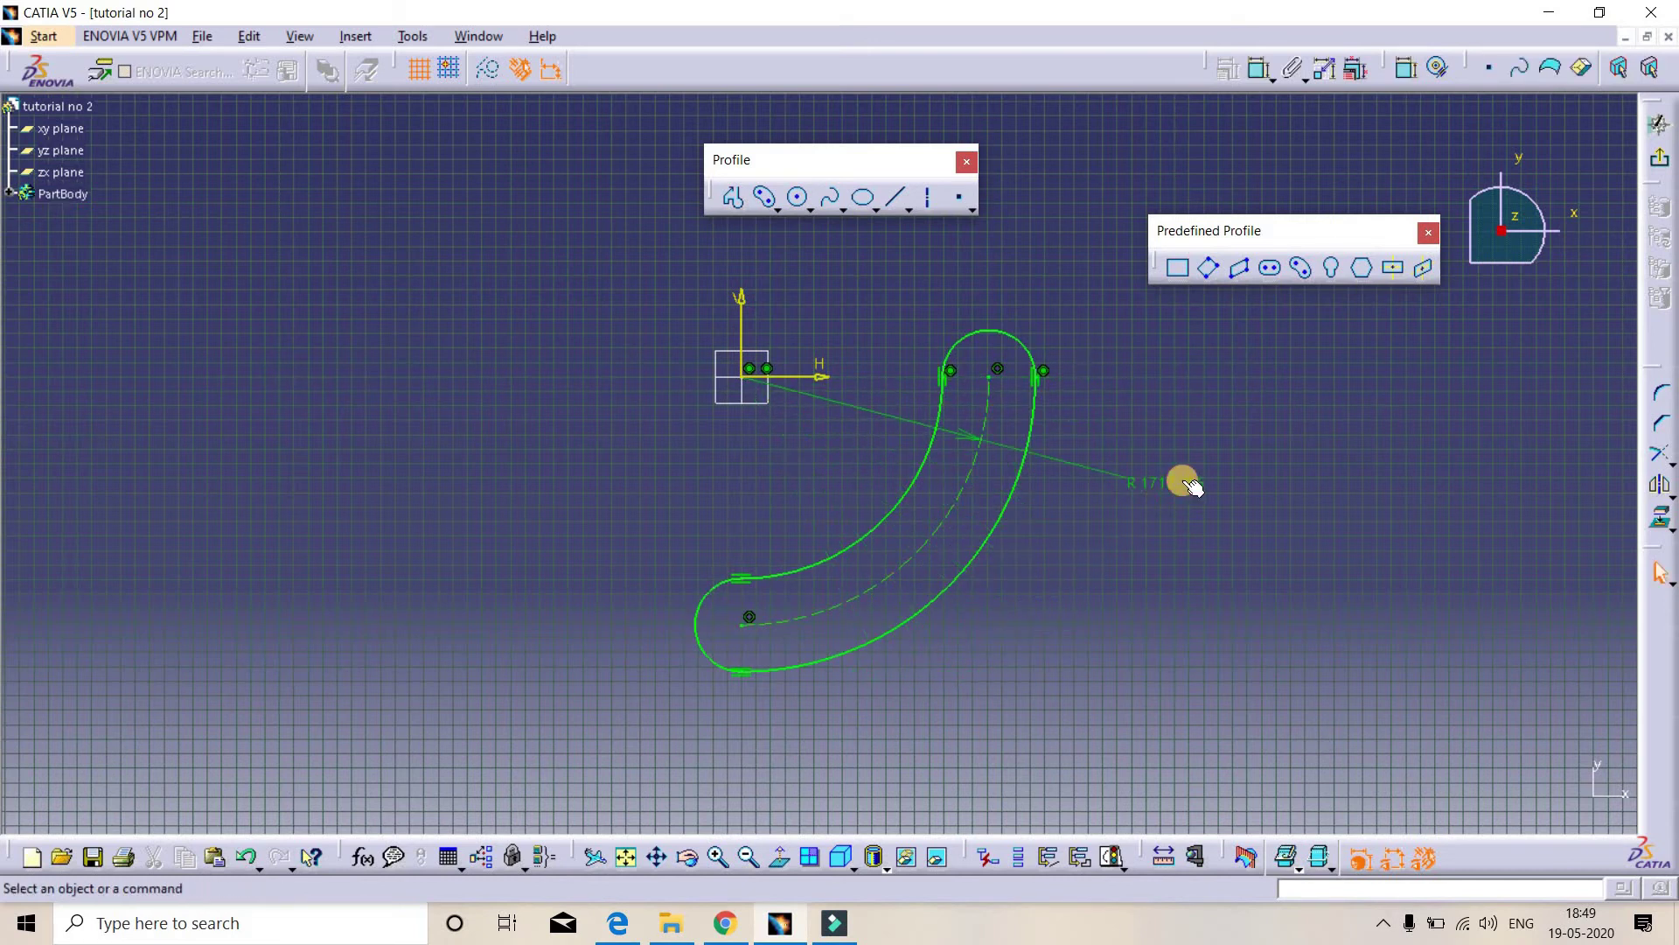
{"action": "double_click", "coordinate": [1185, 486]}
{"action": "type", "text": "1800"}
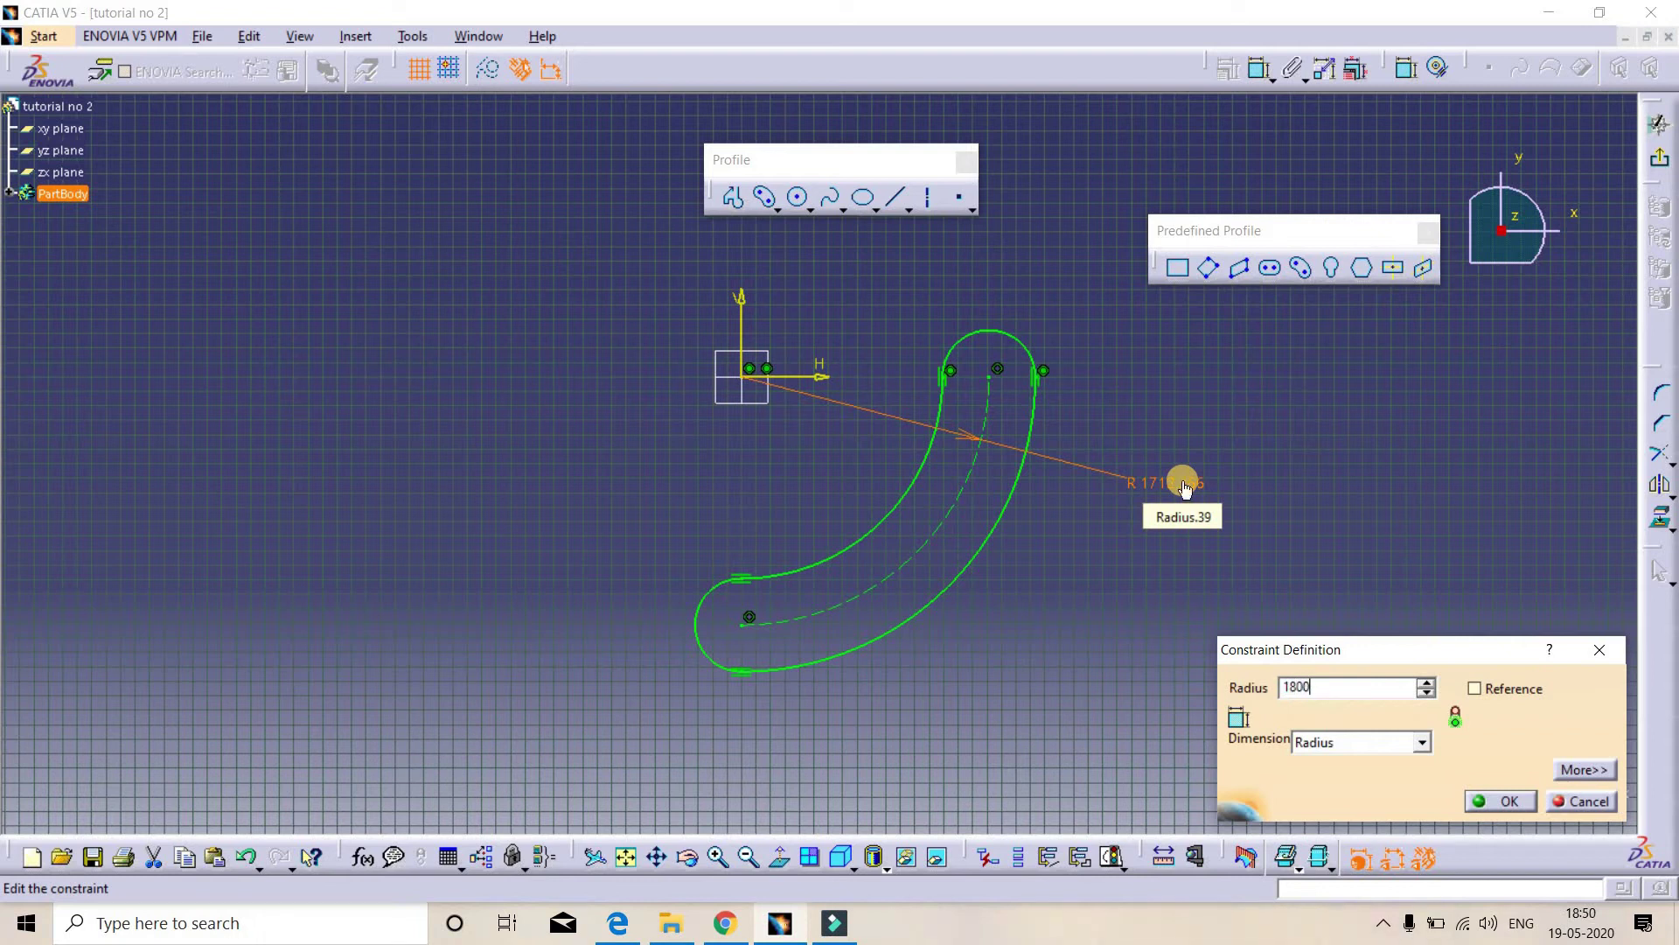
{"action": "key", "text": "Return"}
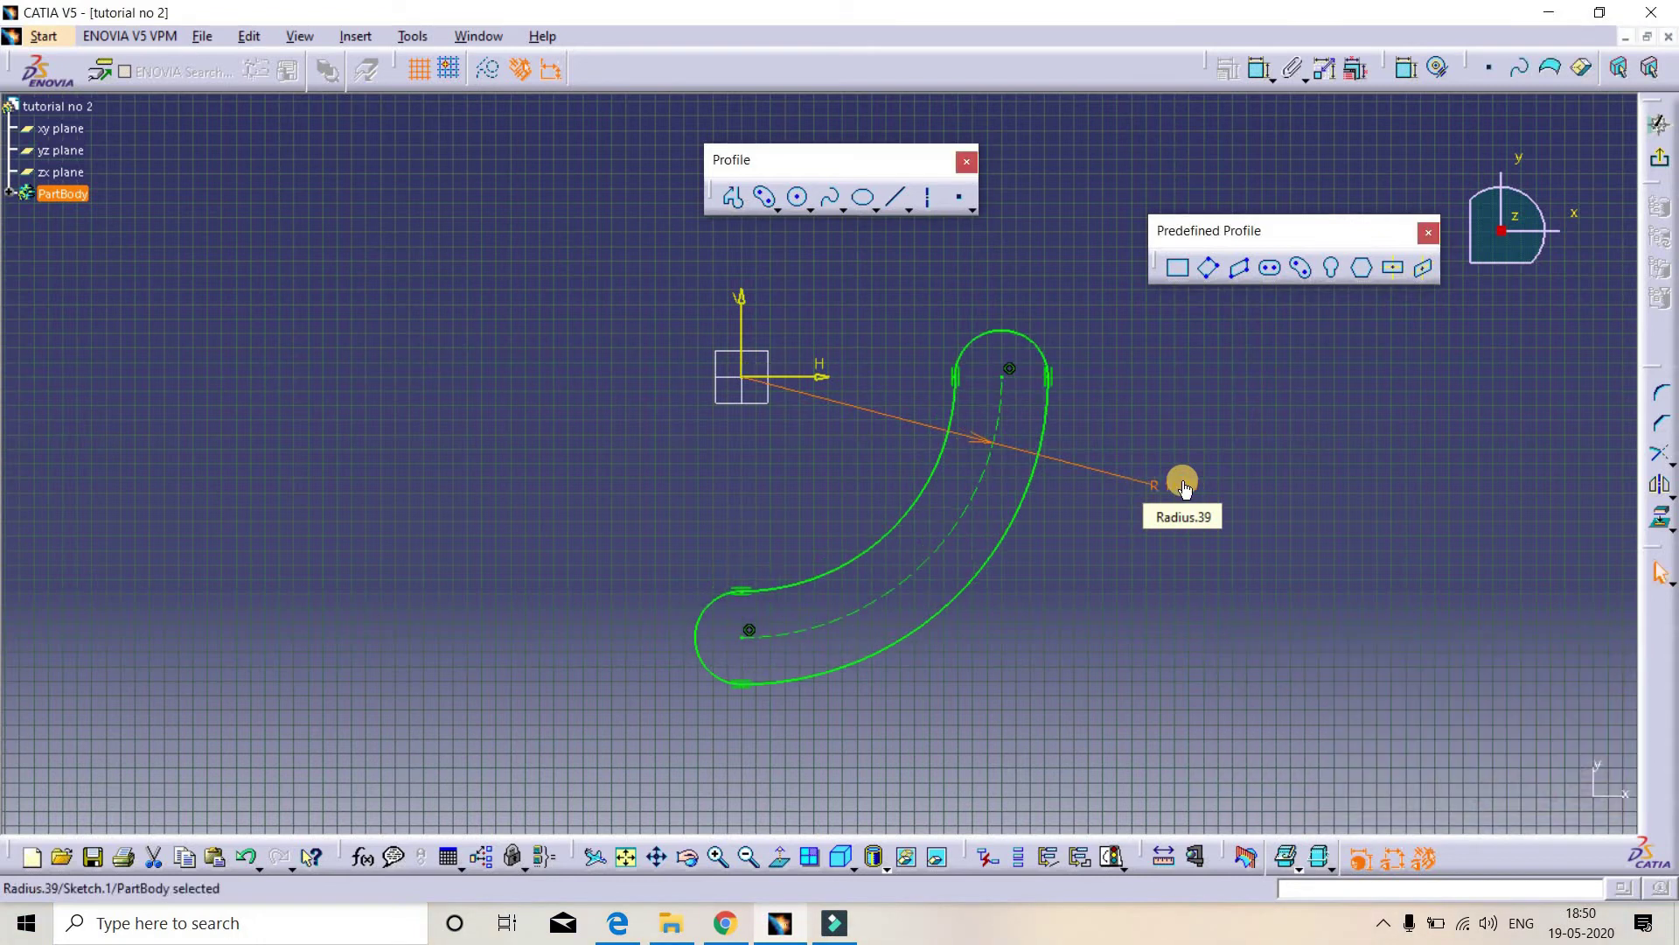
{"action": "left_click", "coordinate": [1215, 432]}
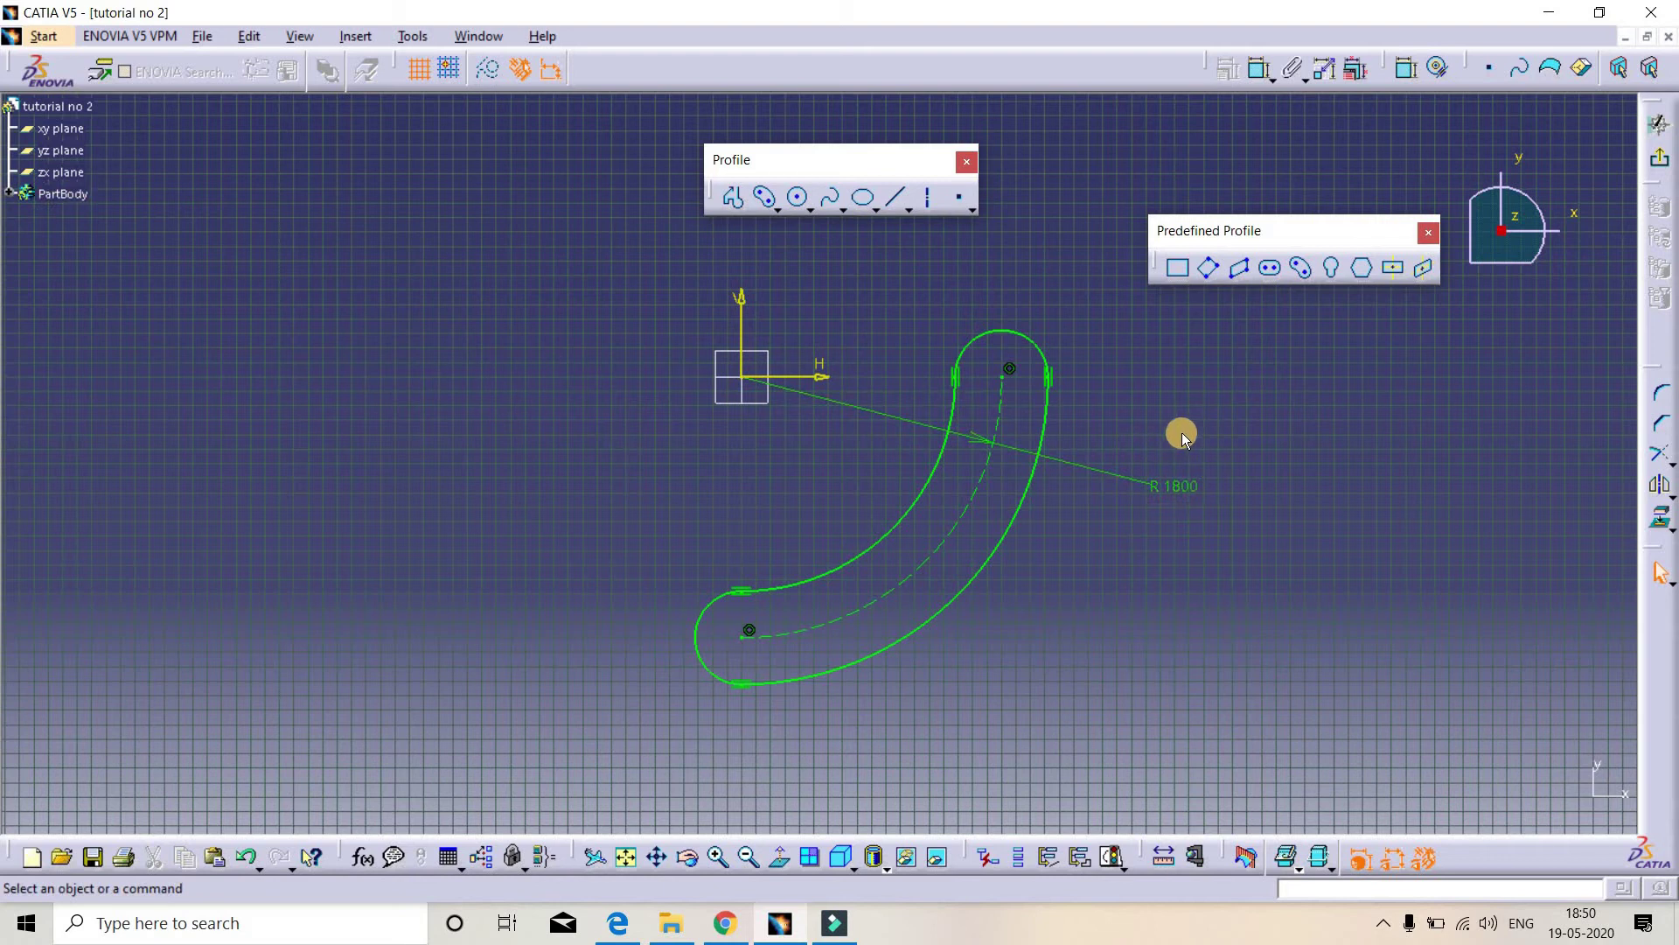
Delete the whole cylindrical elongated hole with its constraints from the sketch
{"action": "middle_click_drag", "start_coordinate": [1186, 503], "coordinate": [1203, 643]}
{"action": "left_click", "coordinate": [1192, 573]}
{"action": "left_click_drag", "start_coordinate": [1292, 429], "coordinate": [499, 721]}
{"action": "left_click_drag", "start_coordinate": [1126, 388], "coordinate": [525, 719]}
{"action": "key", "text": "Delete"}
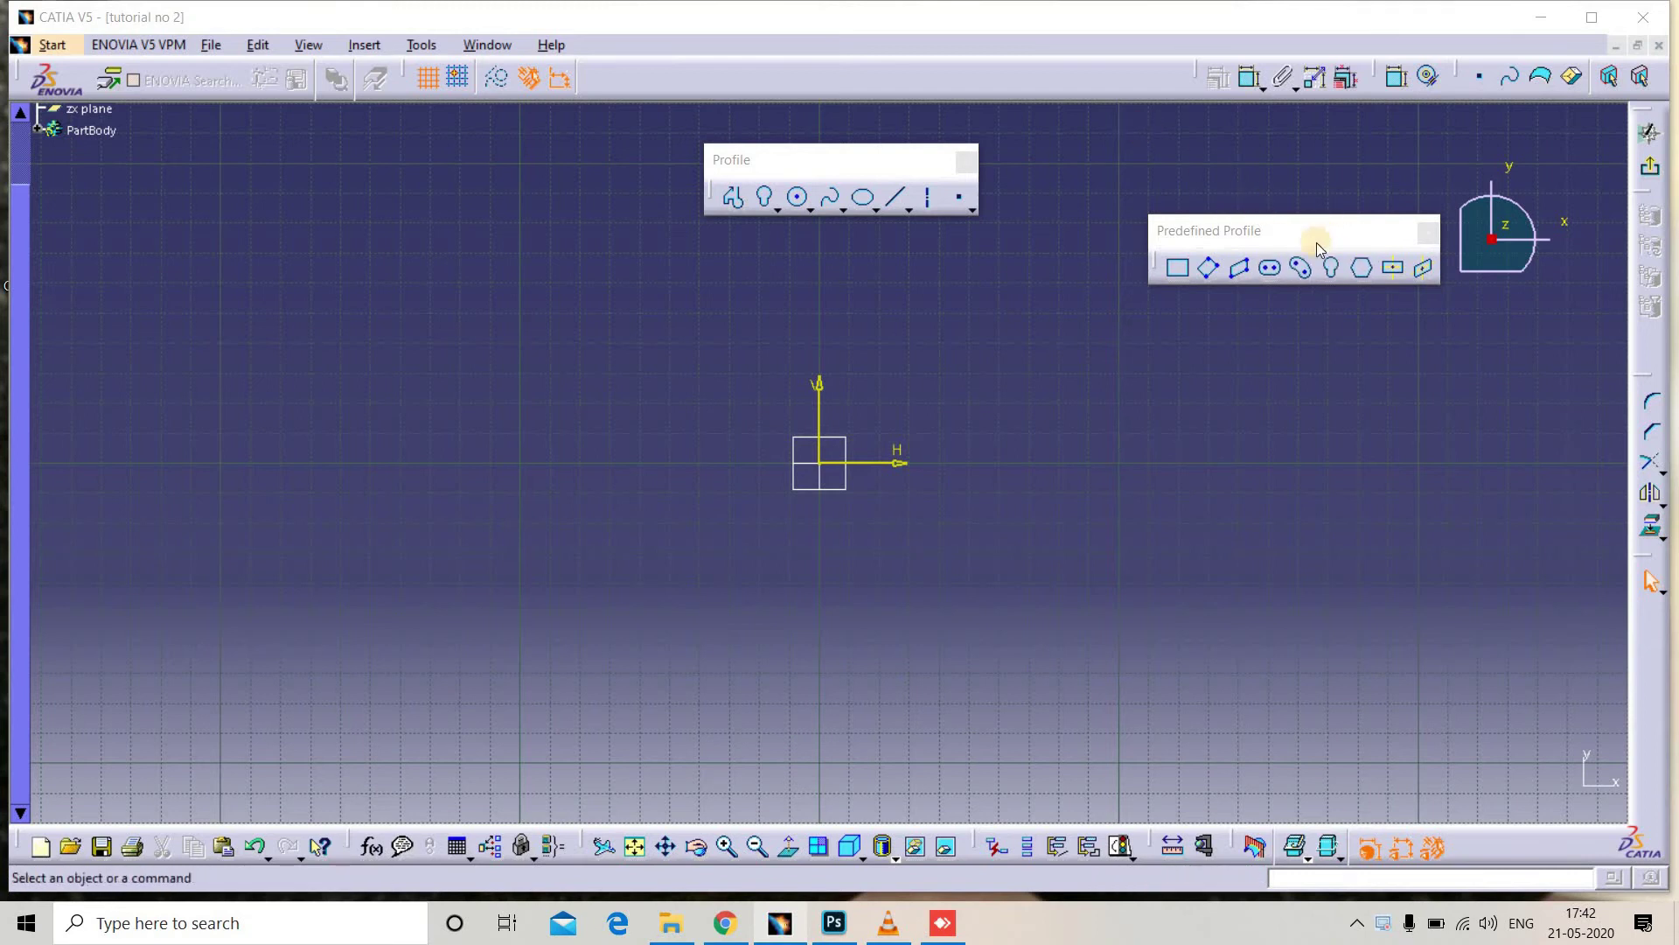
Draw a keyhole profile from the origin down the vertical axis, with small-radius point at H 10 mm and second-radius point at H 20 mm
{"action": "left_click", "coordinate": [1331, 269]}
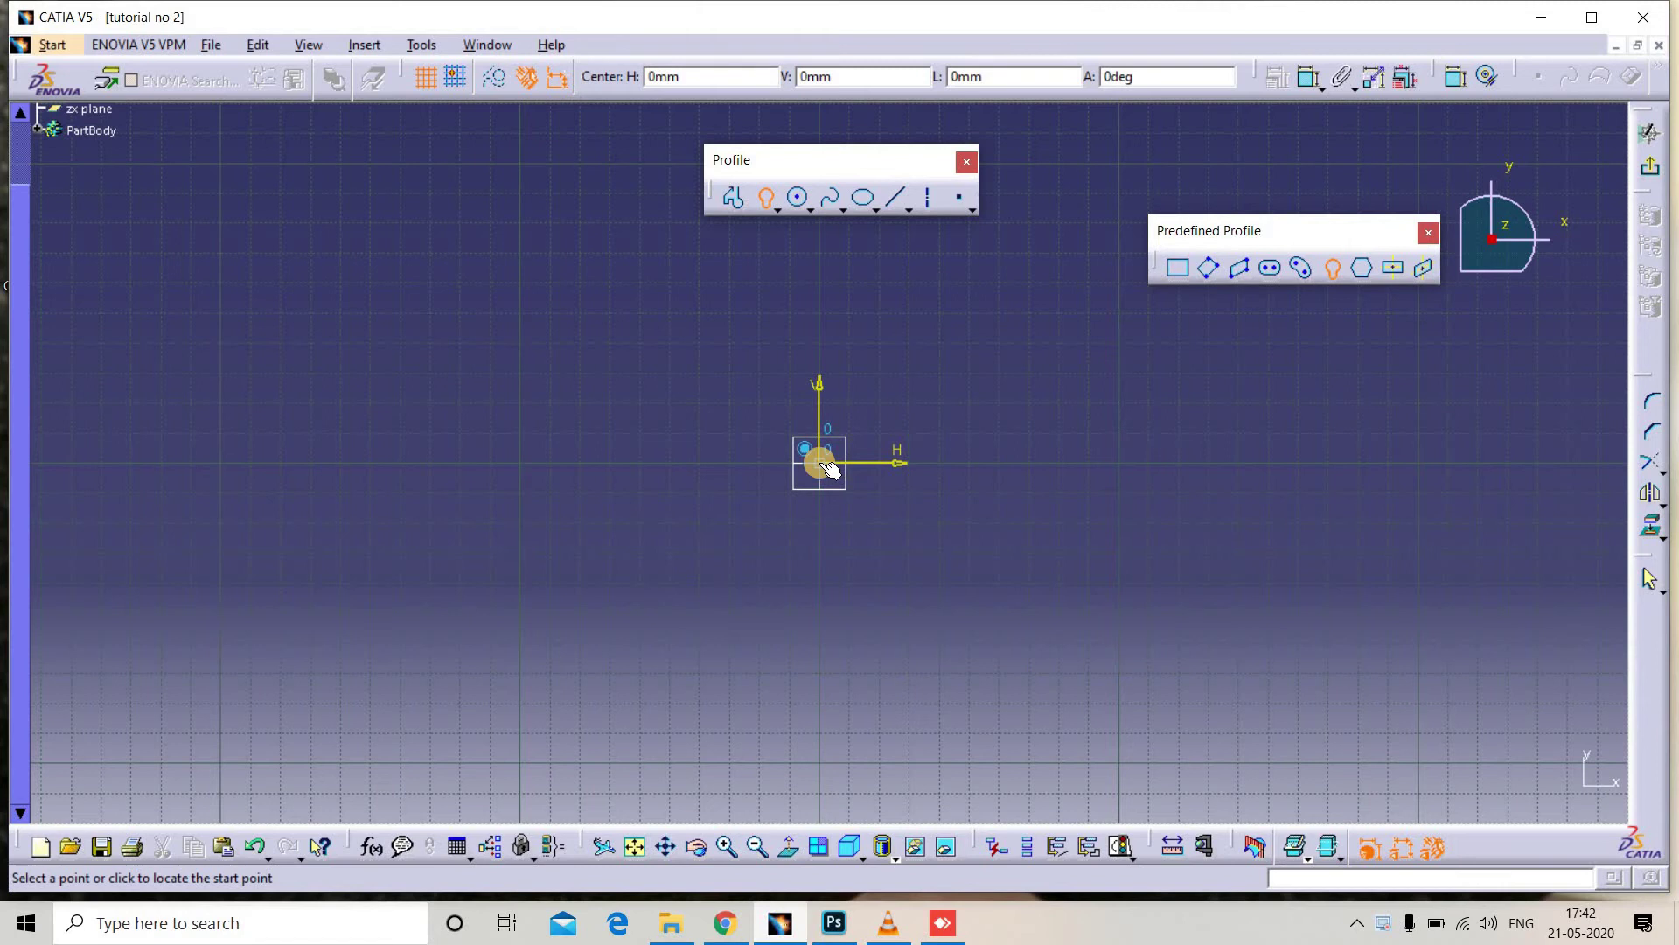
{"action": "left_click", "coordinate": [823, 464]}
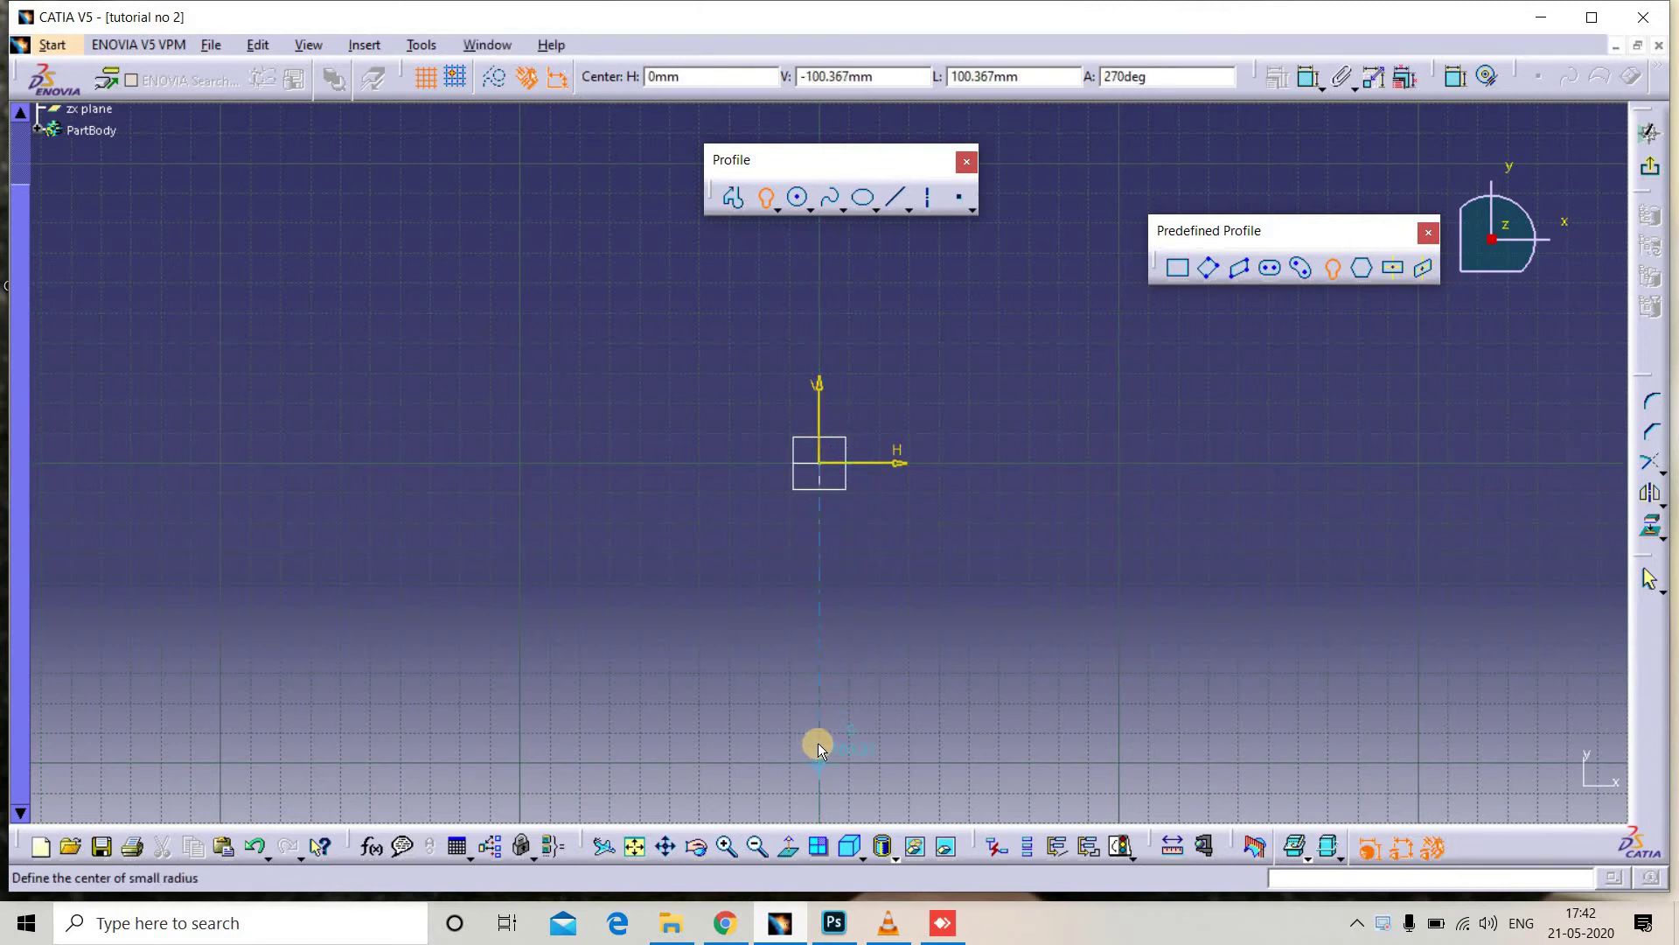
{"action": "left_click", "coordinate": [822, 791]}
{"action": "mouse_move", "coordinate": [831, 785]}
{"action": "middle_mouse_down"}
{"action": "mouse_move", "coordinate": [788, 633]}
{"action": "mouse_move", "coordinate": [749, 629]}
{"action": "mouse_move", "coordinate": [749, 649]}
{"action": "middle_mouse_up"}
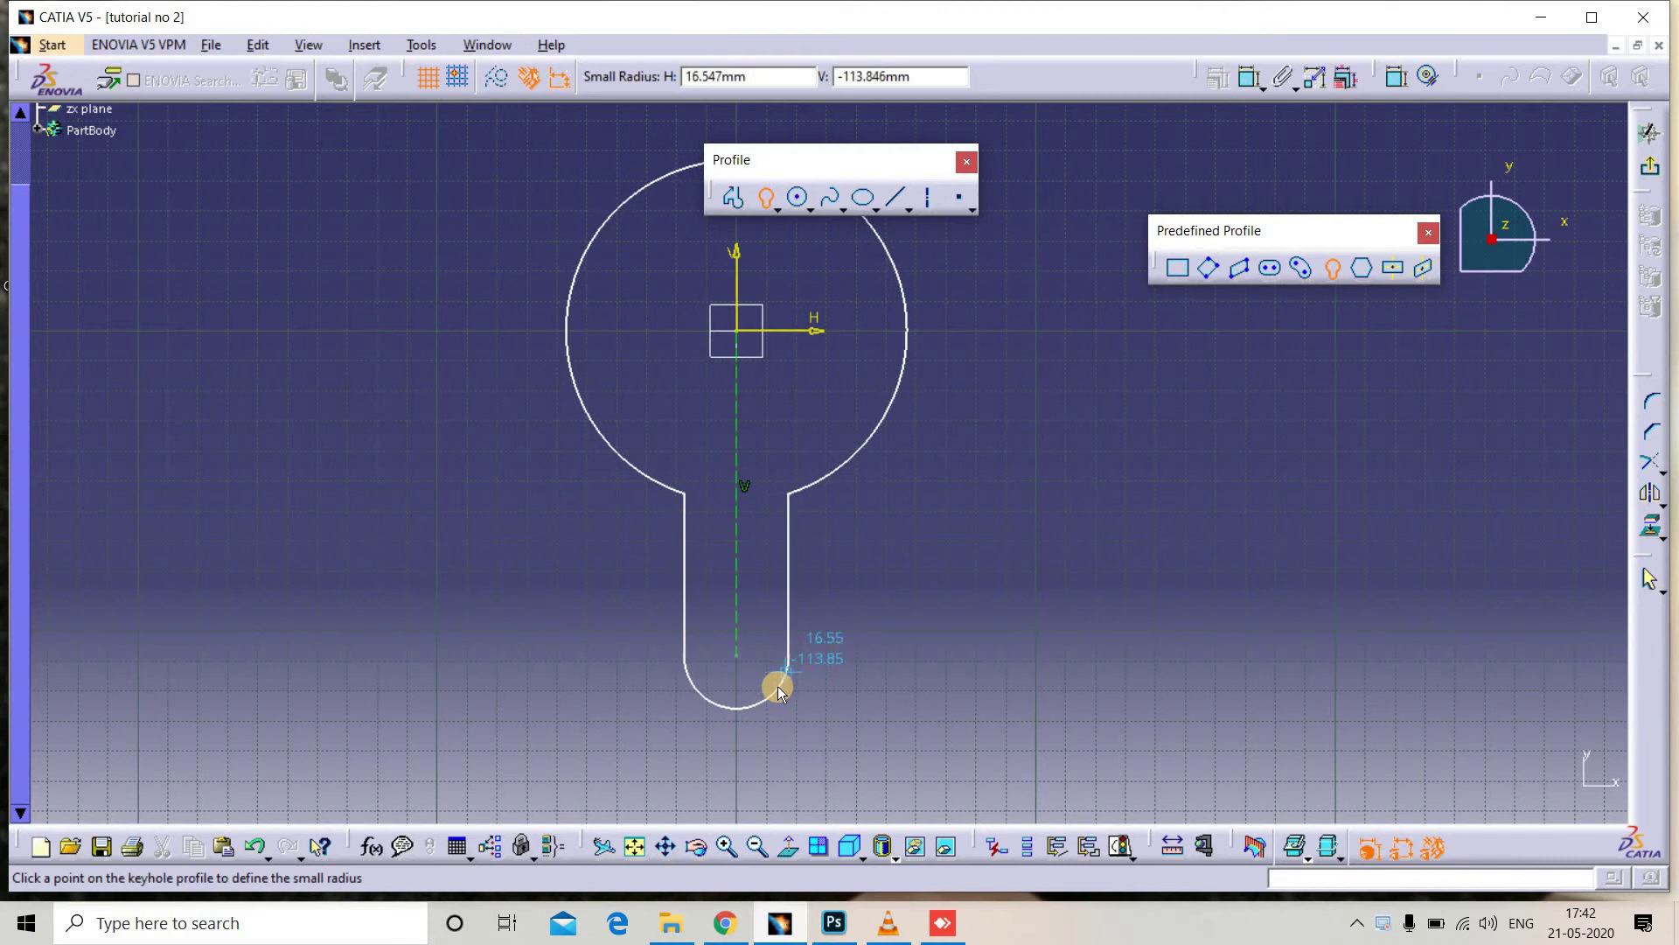
{"action": "key", "text": "Tab"}
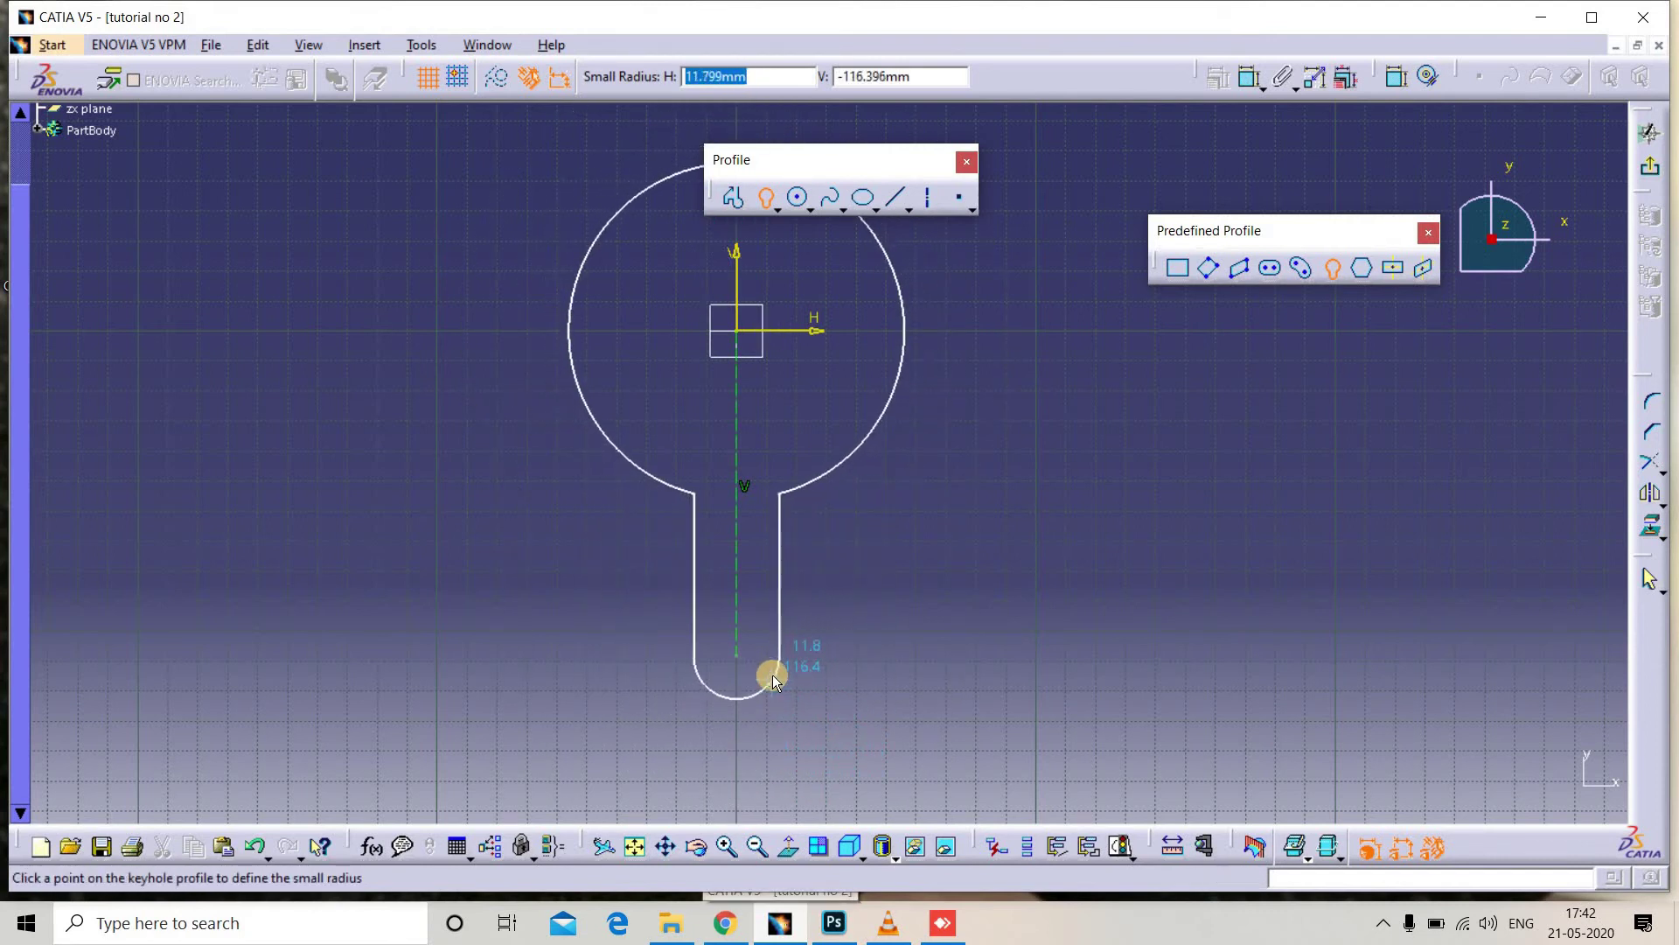
{"action": "type", "text": "10"}
{"action": "key", "text": "Tab"}
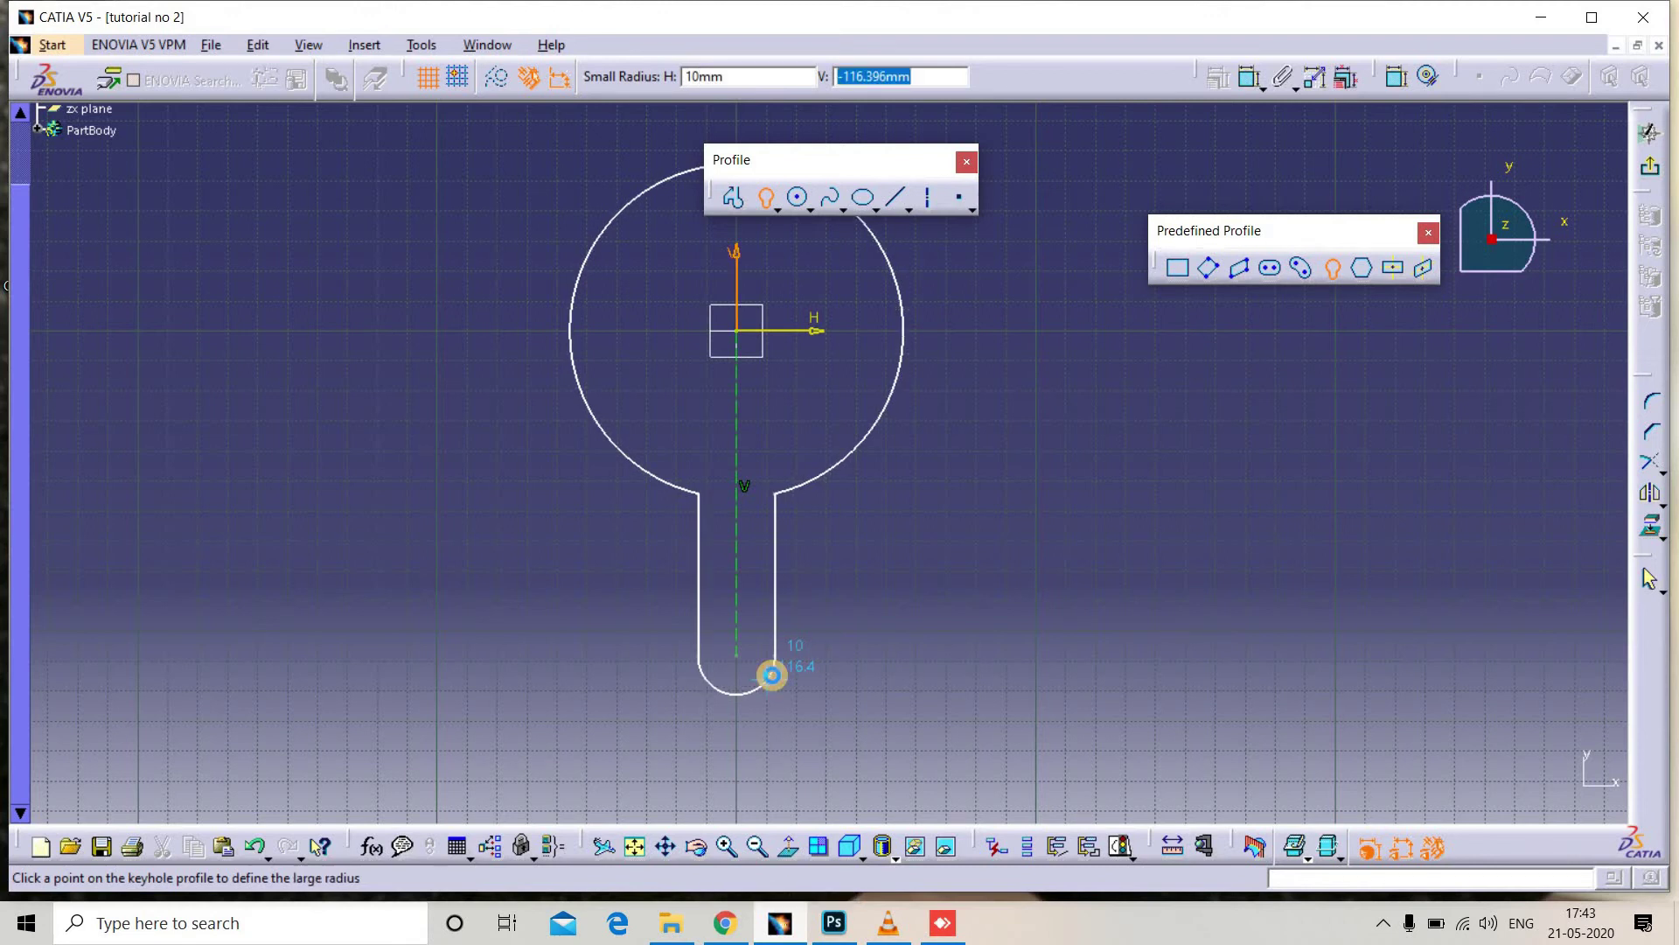
{"action": "key", "text": "Return"}
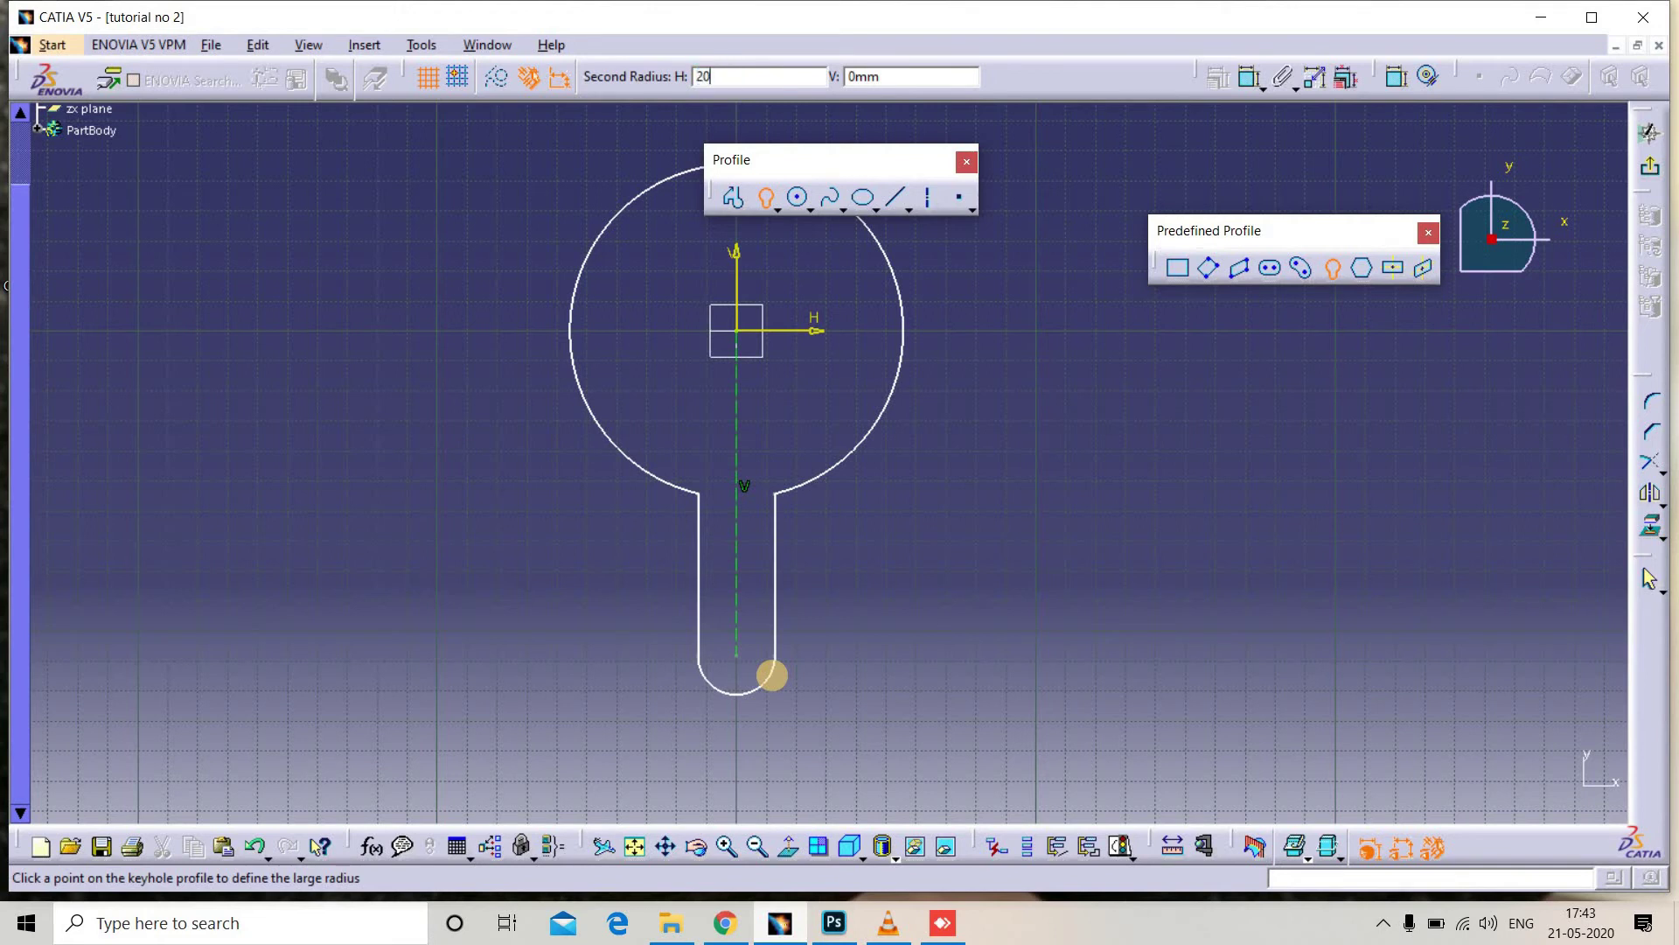
{"action": "key", "text": "Tab"}
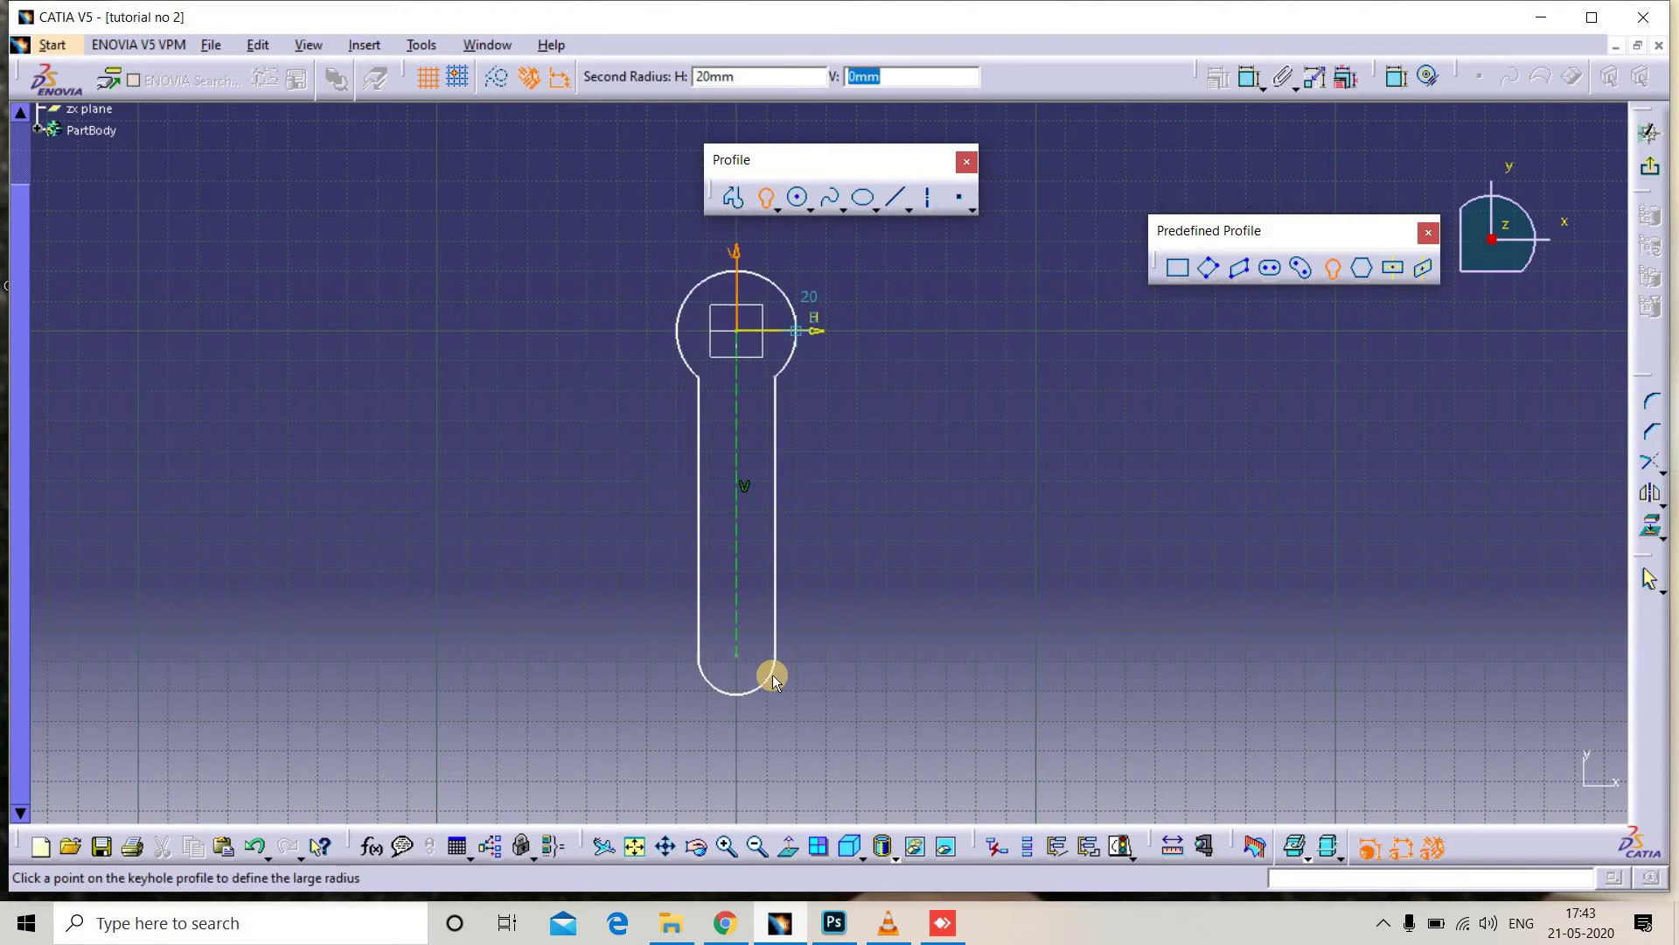
{"action": "left_click", "coordinate": [773, 674]}
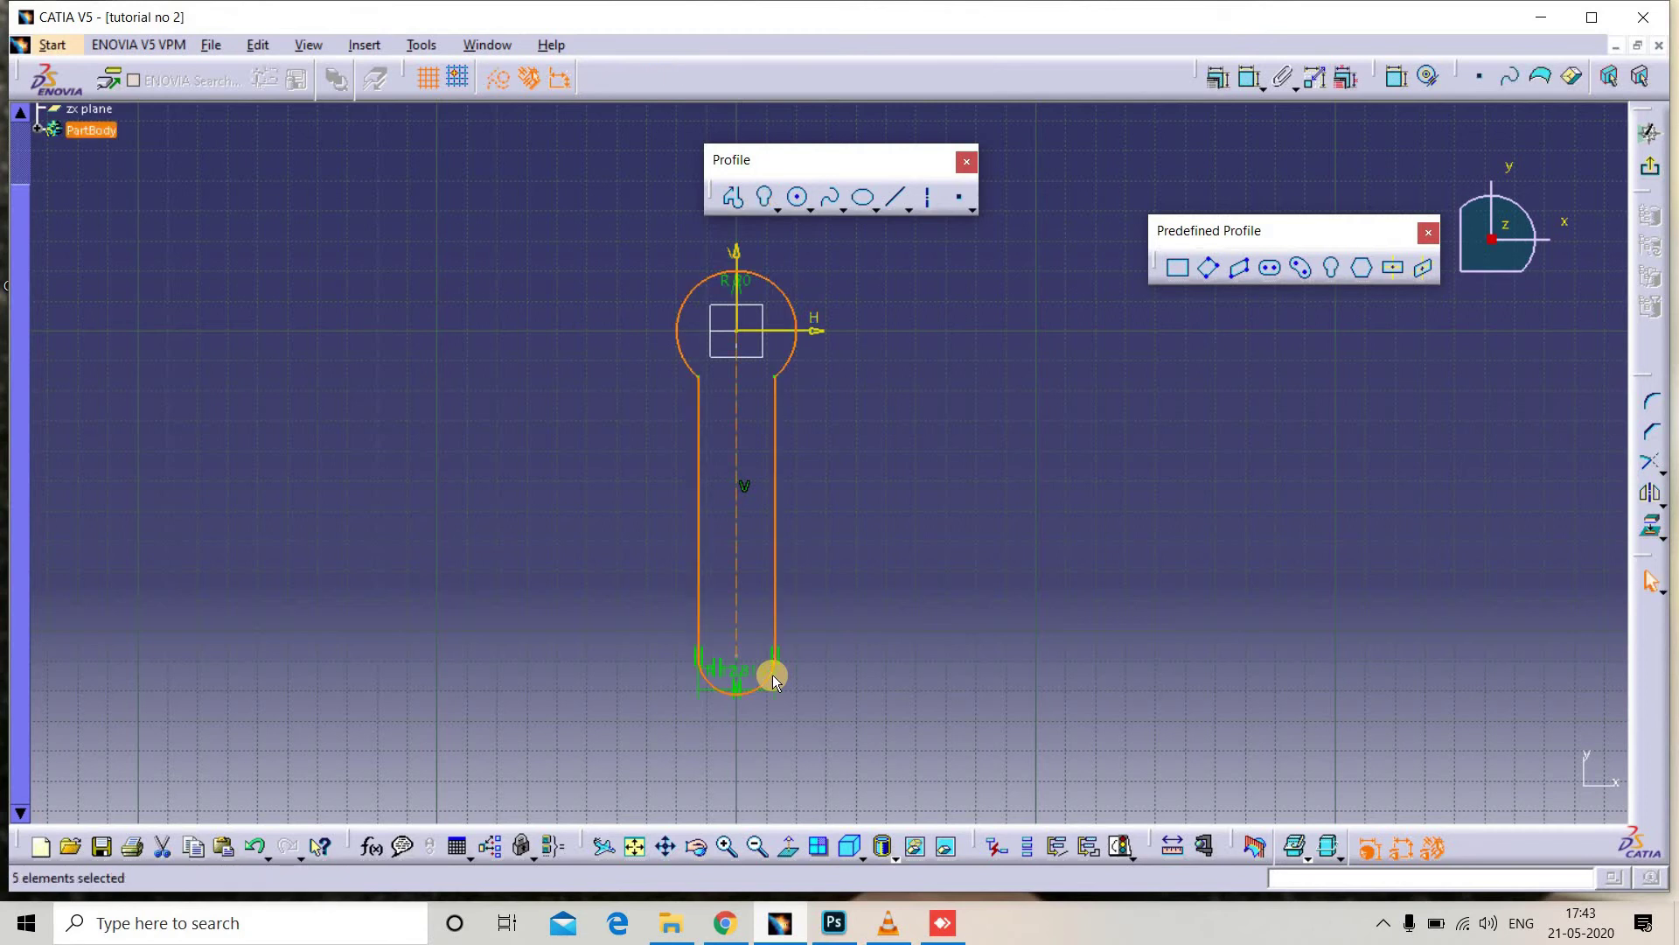
Set the radius of the keyhole's large arc to 80 mm
{"action": "left_click", "coordinate": [750, 406]}
{"action": "mouse_move", "coordinate": [883, 276]}
{"action": "middle_mouse_down"}
{"action": "mouse_move", "coordinate": [1050, 426]}
{"action": "mouse_move", "coordinate": [1047, 446]}
{"action": "mouse_move", "coordinate": [1032, 437]}
{"action": "middle_mouse_up"}
{"action": "mouse_move", "coordinate": [916, 411]}
{"action": "middle_mouse_down"}
{"action": "mouse_move", "coordinate": [818, 472]}
{"action": "mouse_move", "coordinate": [868, 343]}
{"action": "mouse_move", "coordinate": [968, 349]}
{"action": "middle_mouse_up"}
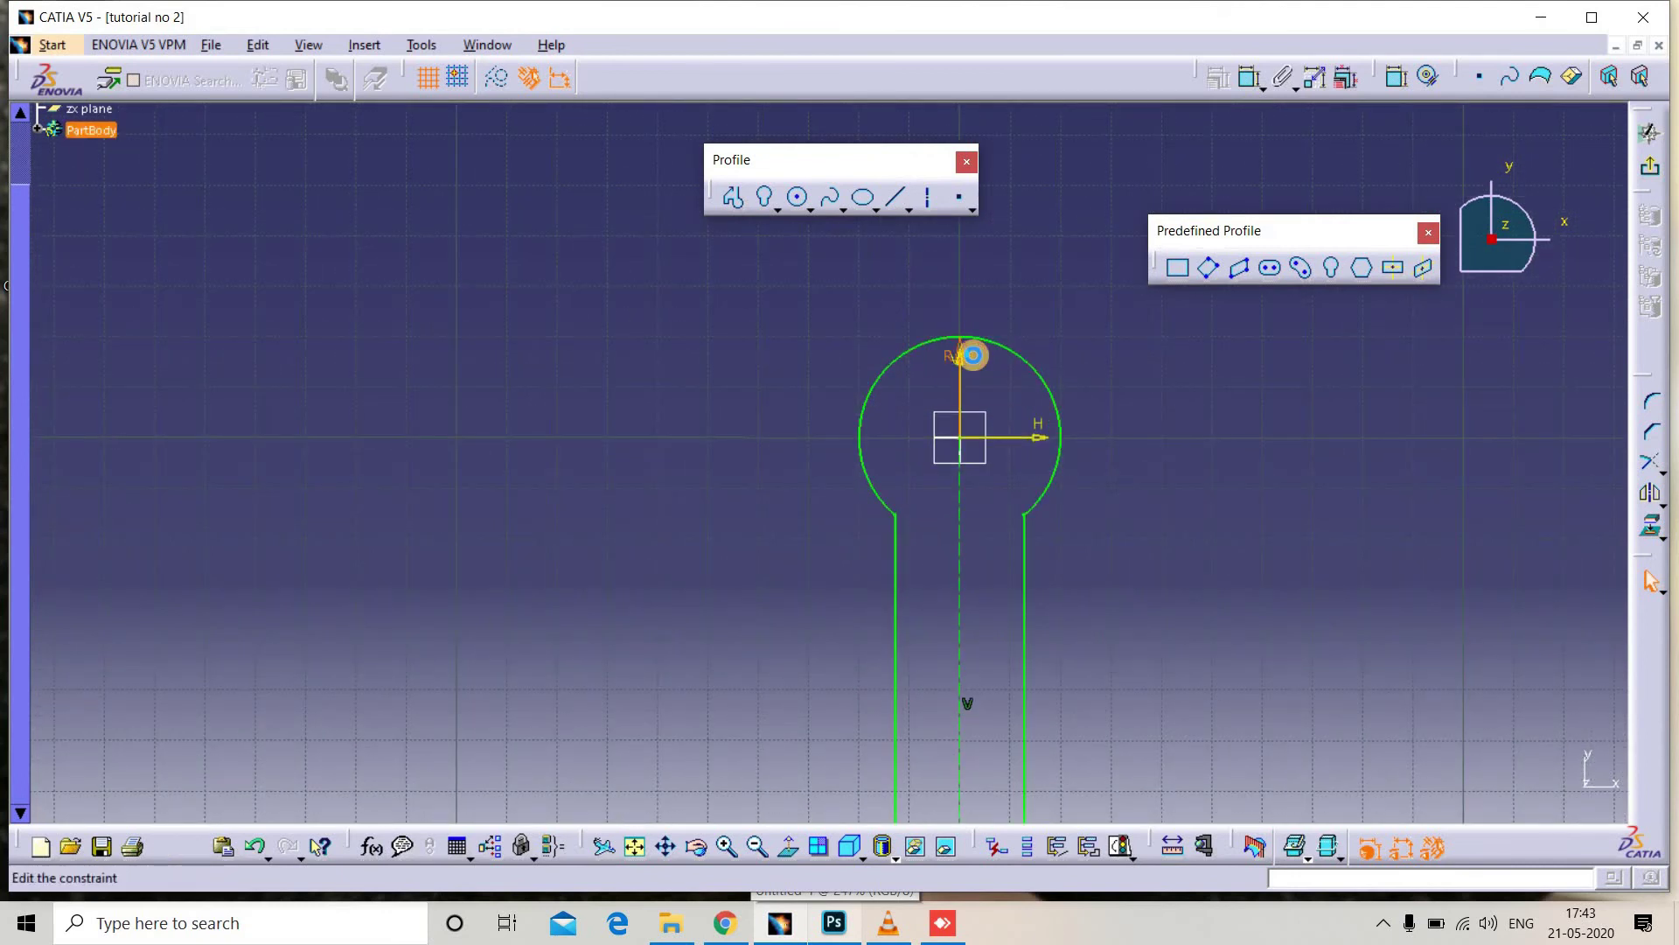
{"action": "double_click", "coordinate": [973, 355]}
{"action": "type", "text": "80"}
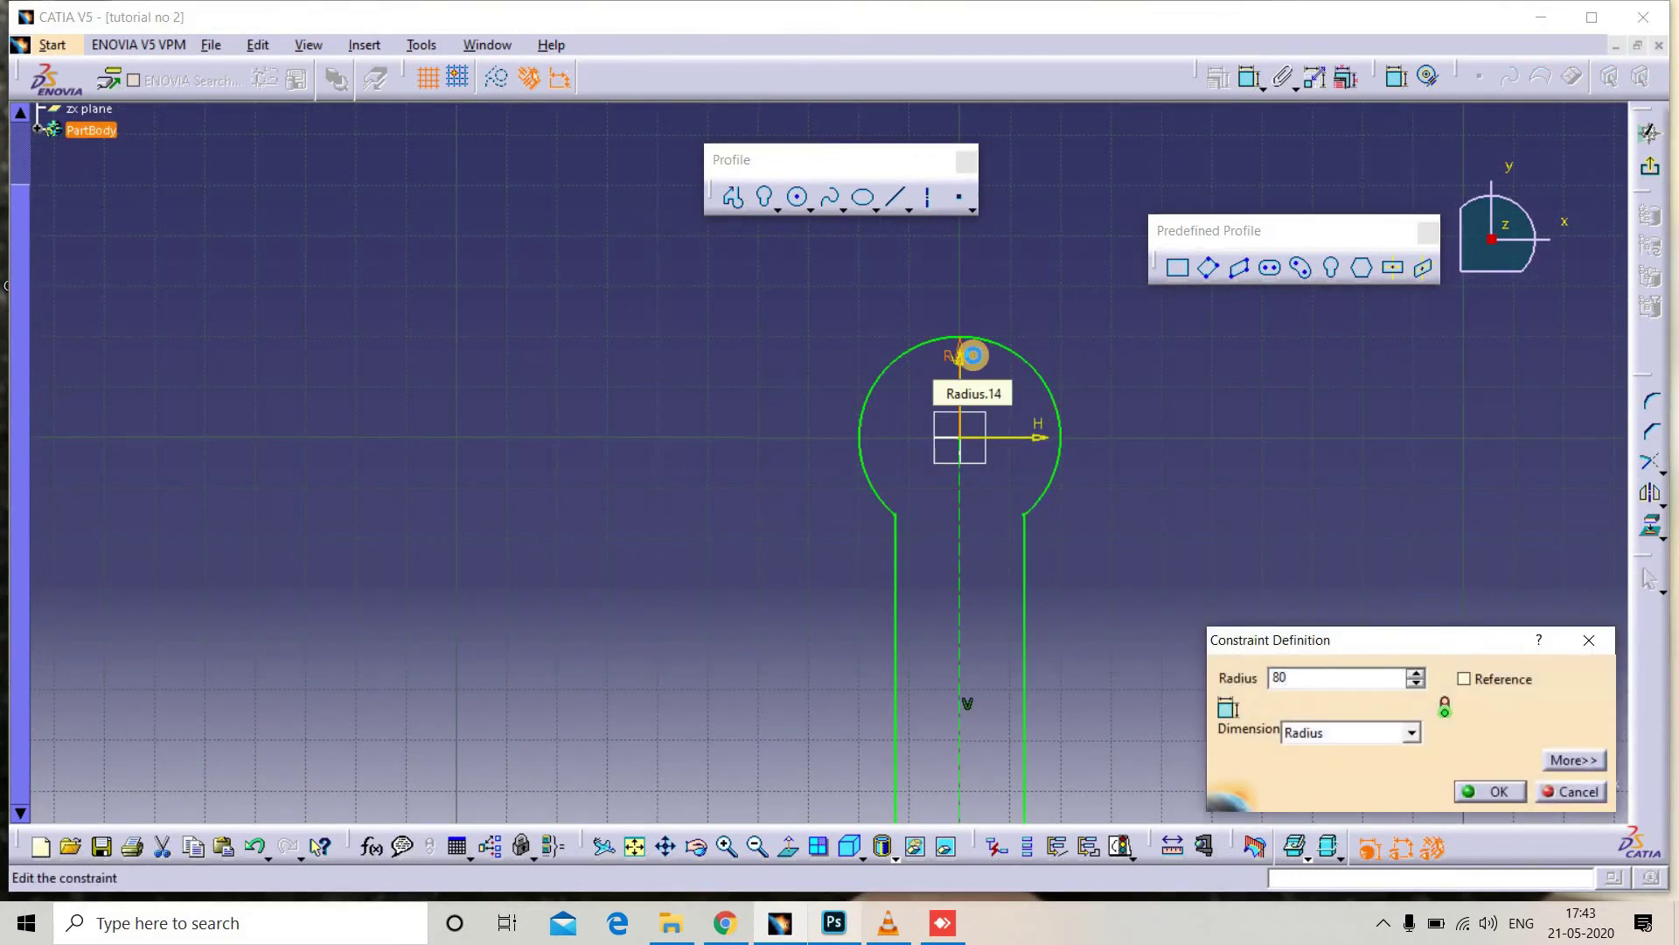
{"action": "key", "text": "Return"}
Set the radius of the keyhole's small end arc to 15 mm
{"action": "middle_click_drag", "start_coordinate": [1067, 685], "coordinate": [832, 562]}
{"action": "double_click", "coordinate": [841, 552]}
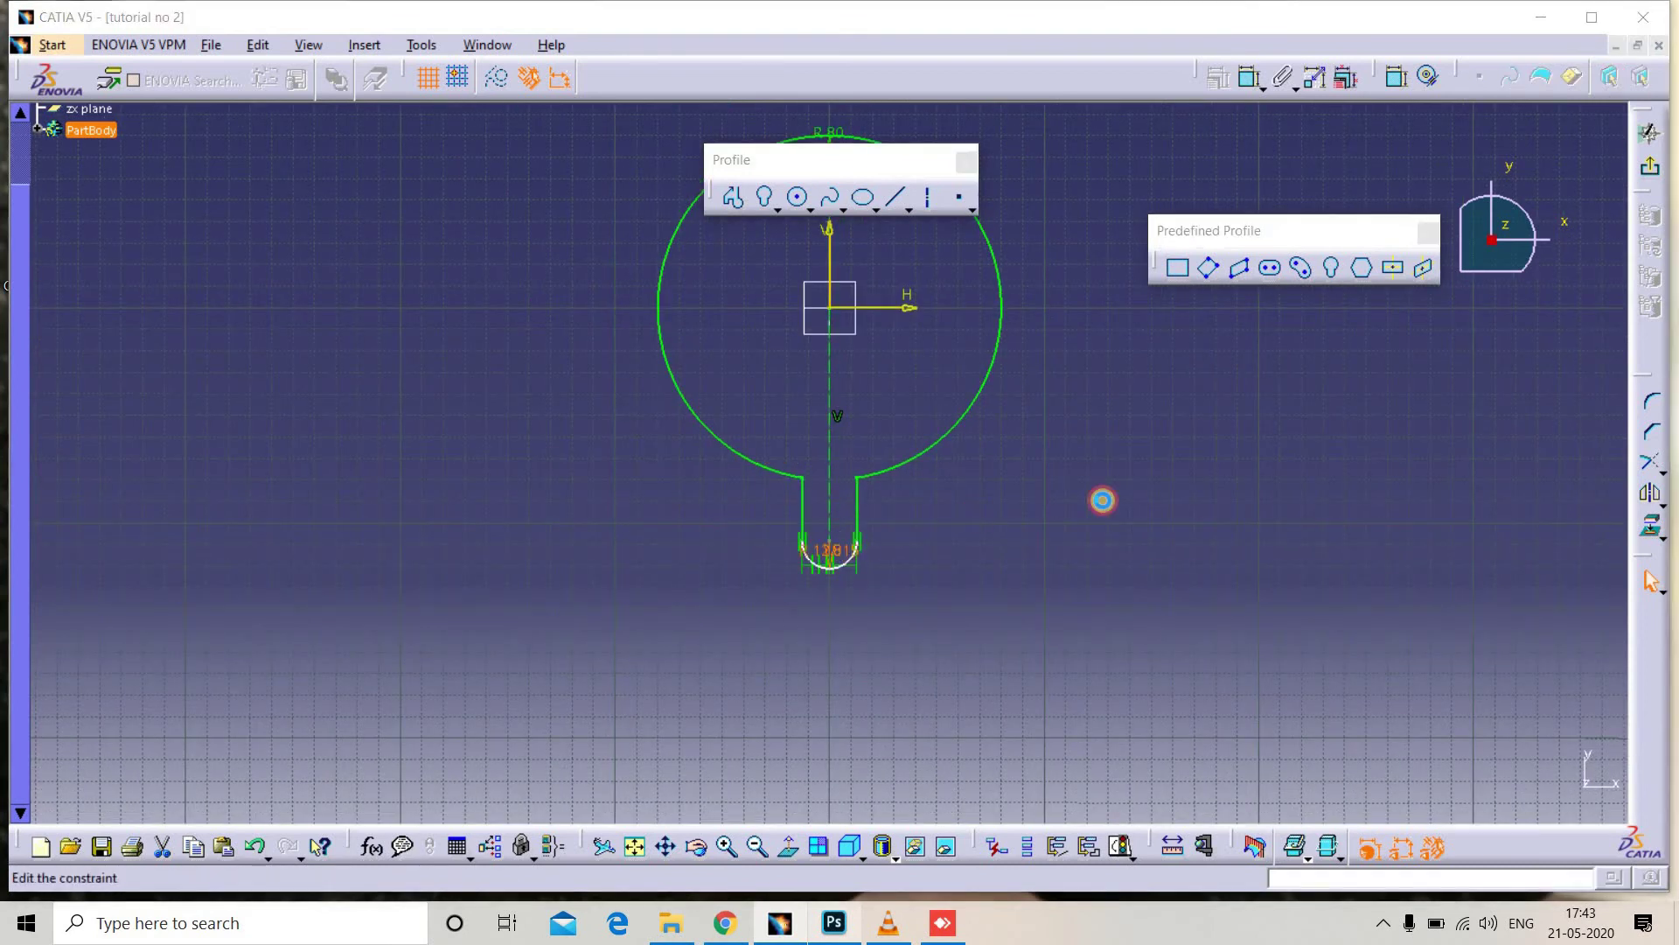
{"action": "type", "text": "15"}
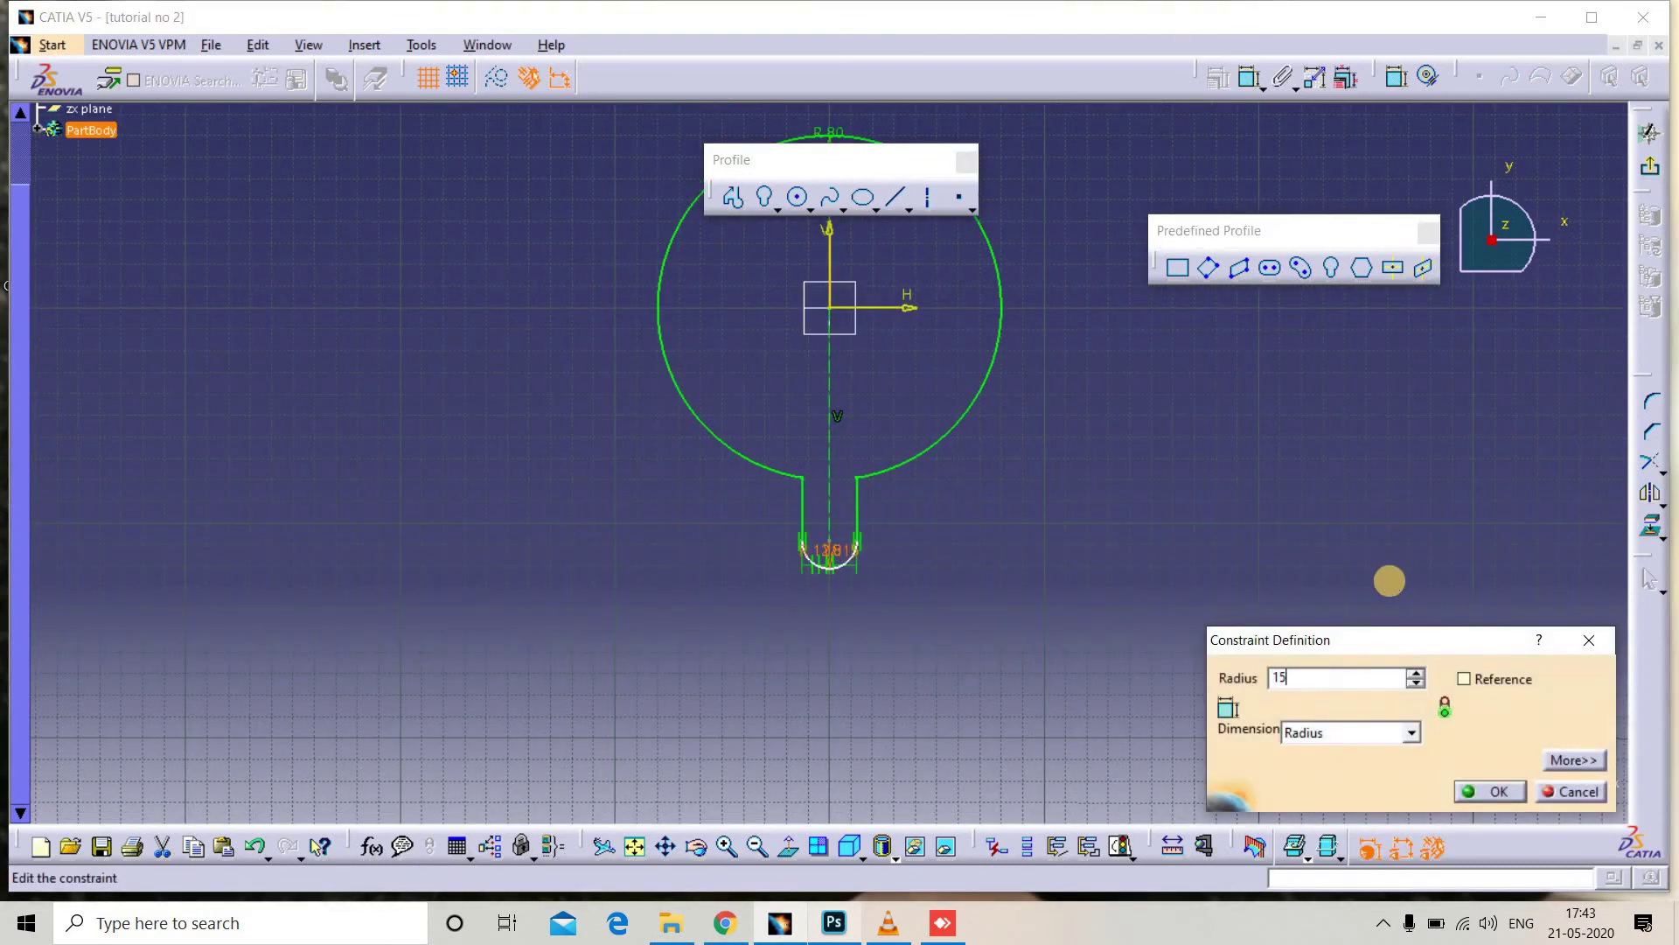
{"action": "key", "text": "Return"}
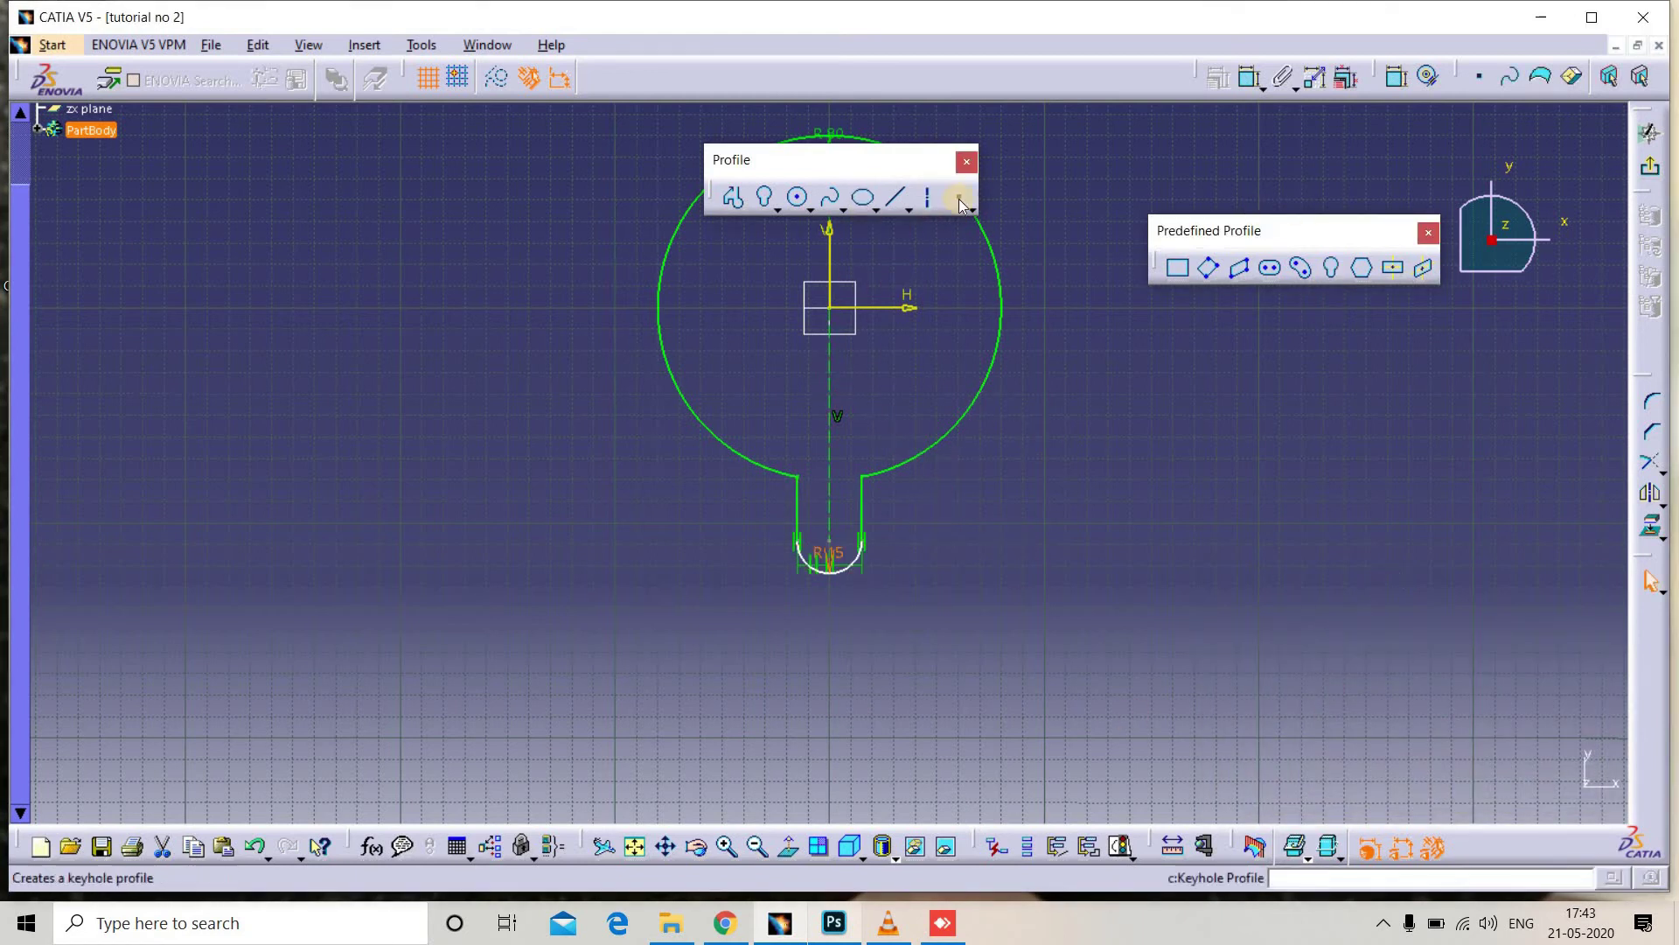
Stretch the keyhole's small end downward, dimension the dashed centre line between its arc centres and set its length to 150 mm
{"action": "left_click_drag", "start_coordinate": [837, 571], "coordinate": [836, 684]}
{"action": "left_click", "coordinate": [1061, 390]}
{"action": "left_click", "coordinate": [1252, 80]}
{"action": "left_click", "coordinate": [840, 412]}
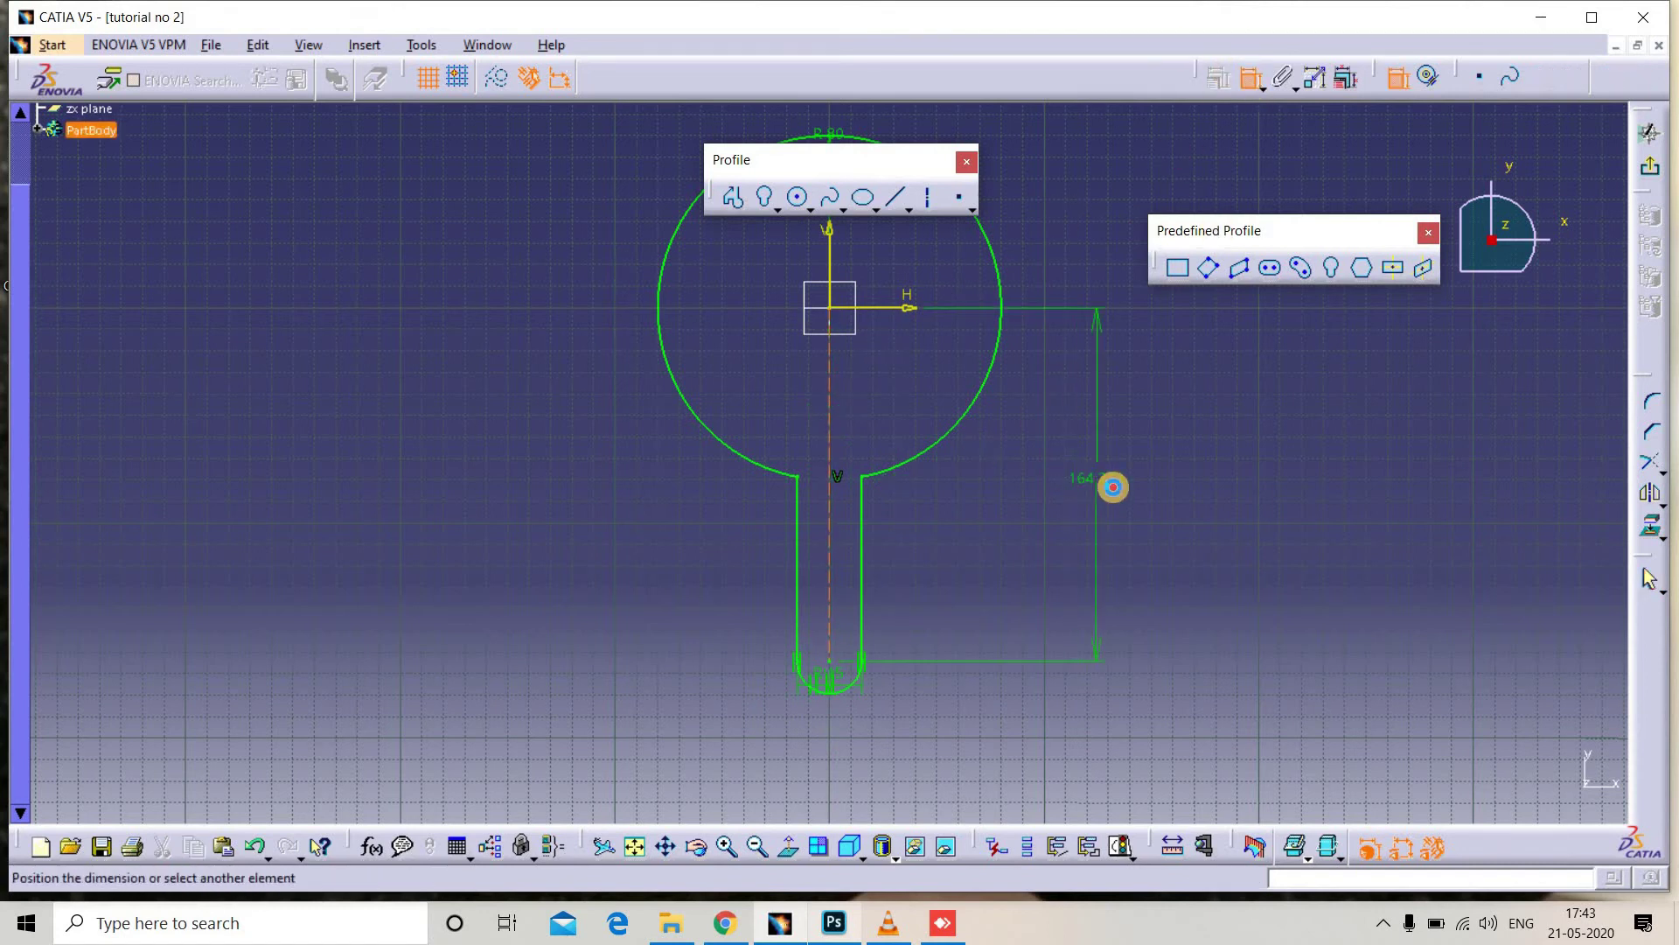
{"action": "left_click", "coordinate": [1110, 488]}
{"action": "double_click", "coordinate": [1111, 483]}
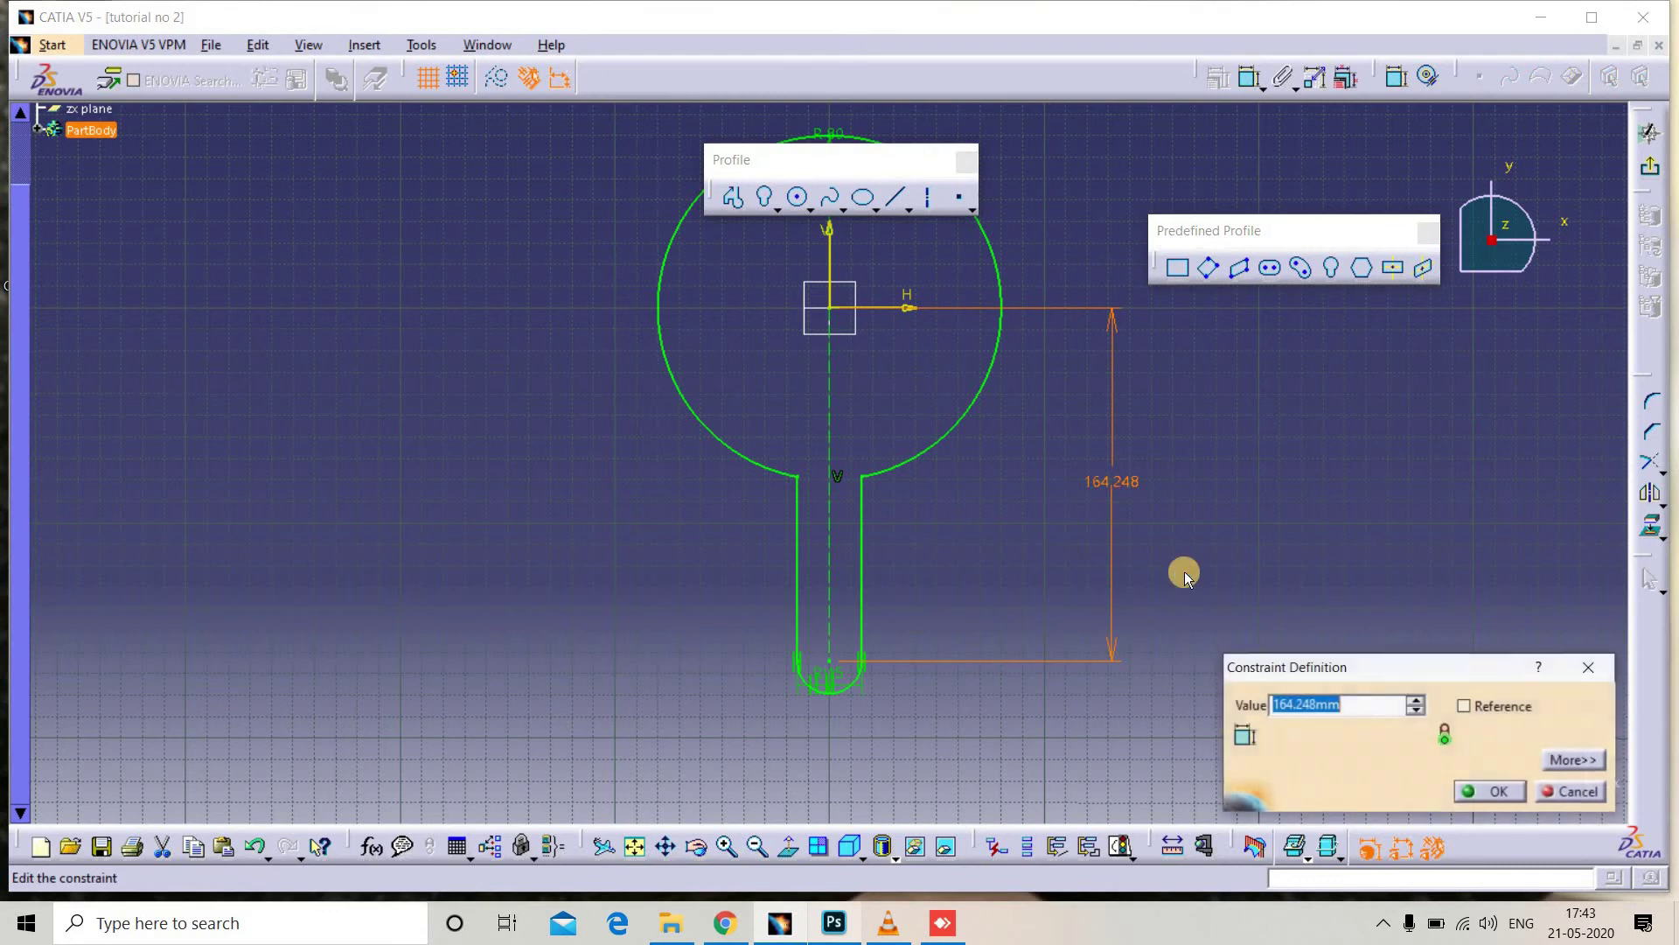
{"action": "type", "text": "150"}
{"action": "key", "text": "Return"}
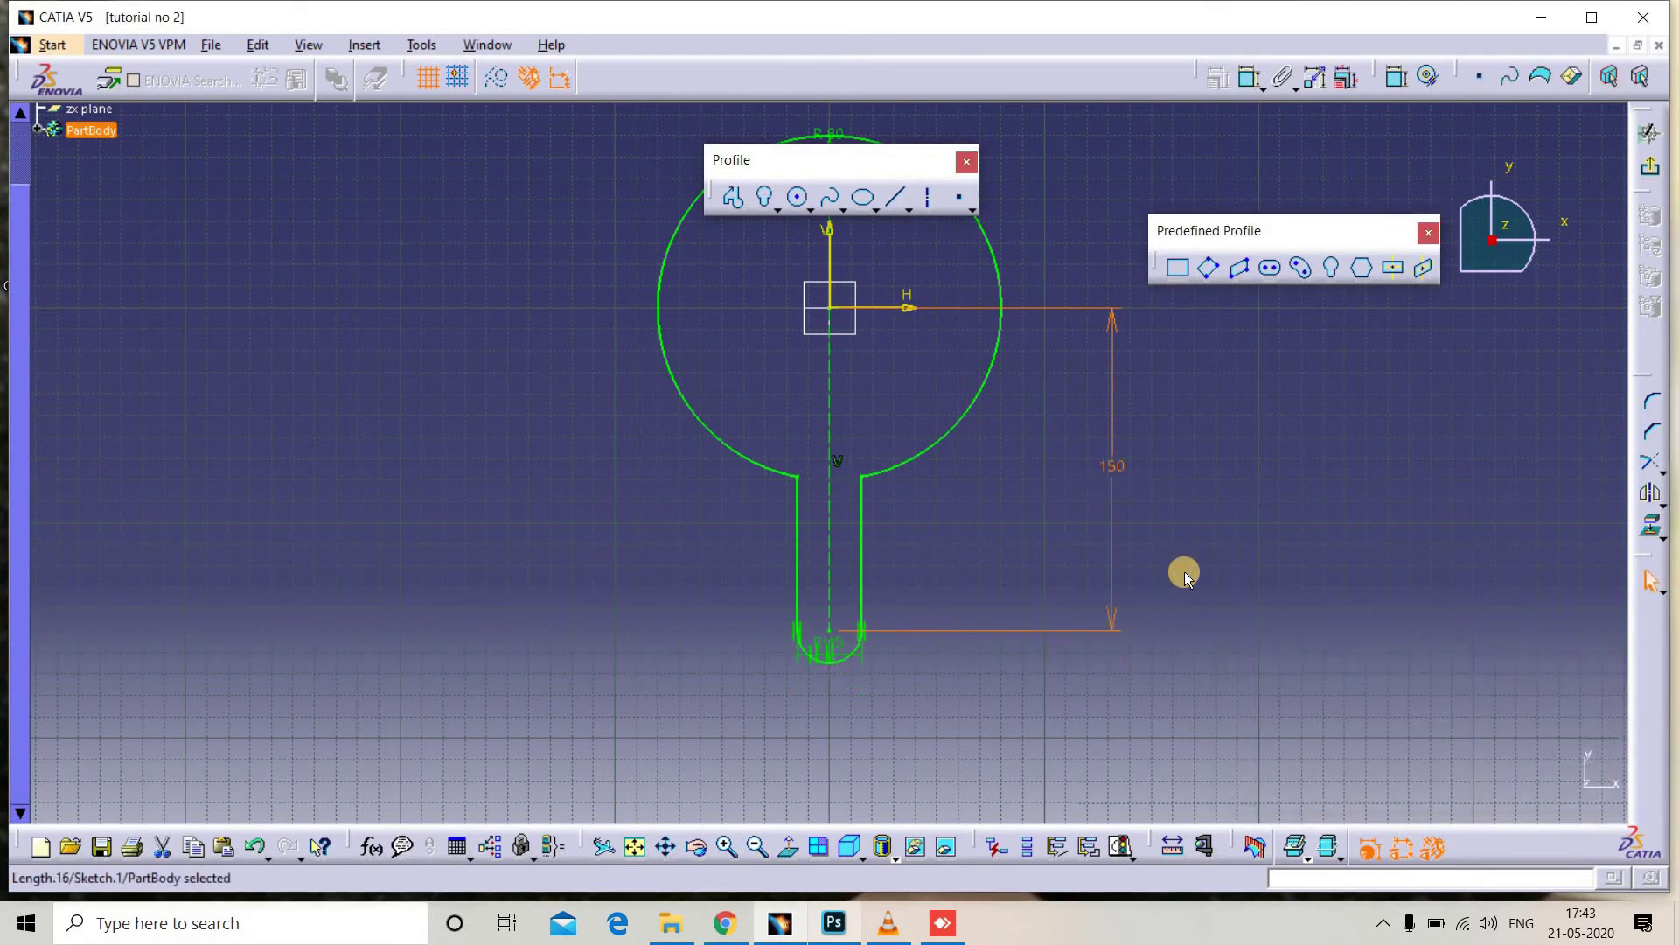
Delete the whole keyhole profile with its constraints from the sketch
{"action": "mouse_move", "coordinate": [722, 319]}
{"action": "middle_mouse_down"}
{"action": "mouse_move", "coordinate": [685, 440]}
{"action": "mouse_move", "coordinate": [712, 531]}
{"action": "mouse_move", "coordinate": [1010, 380]}
{"action": "middle_mouse_up"}
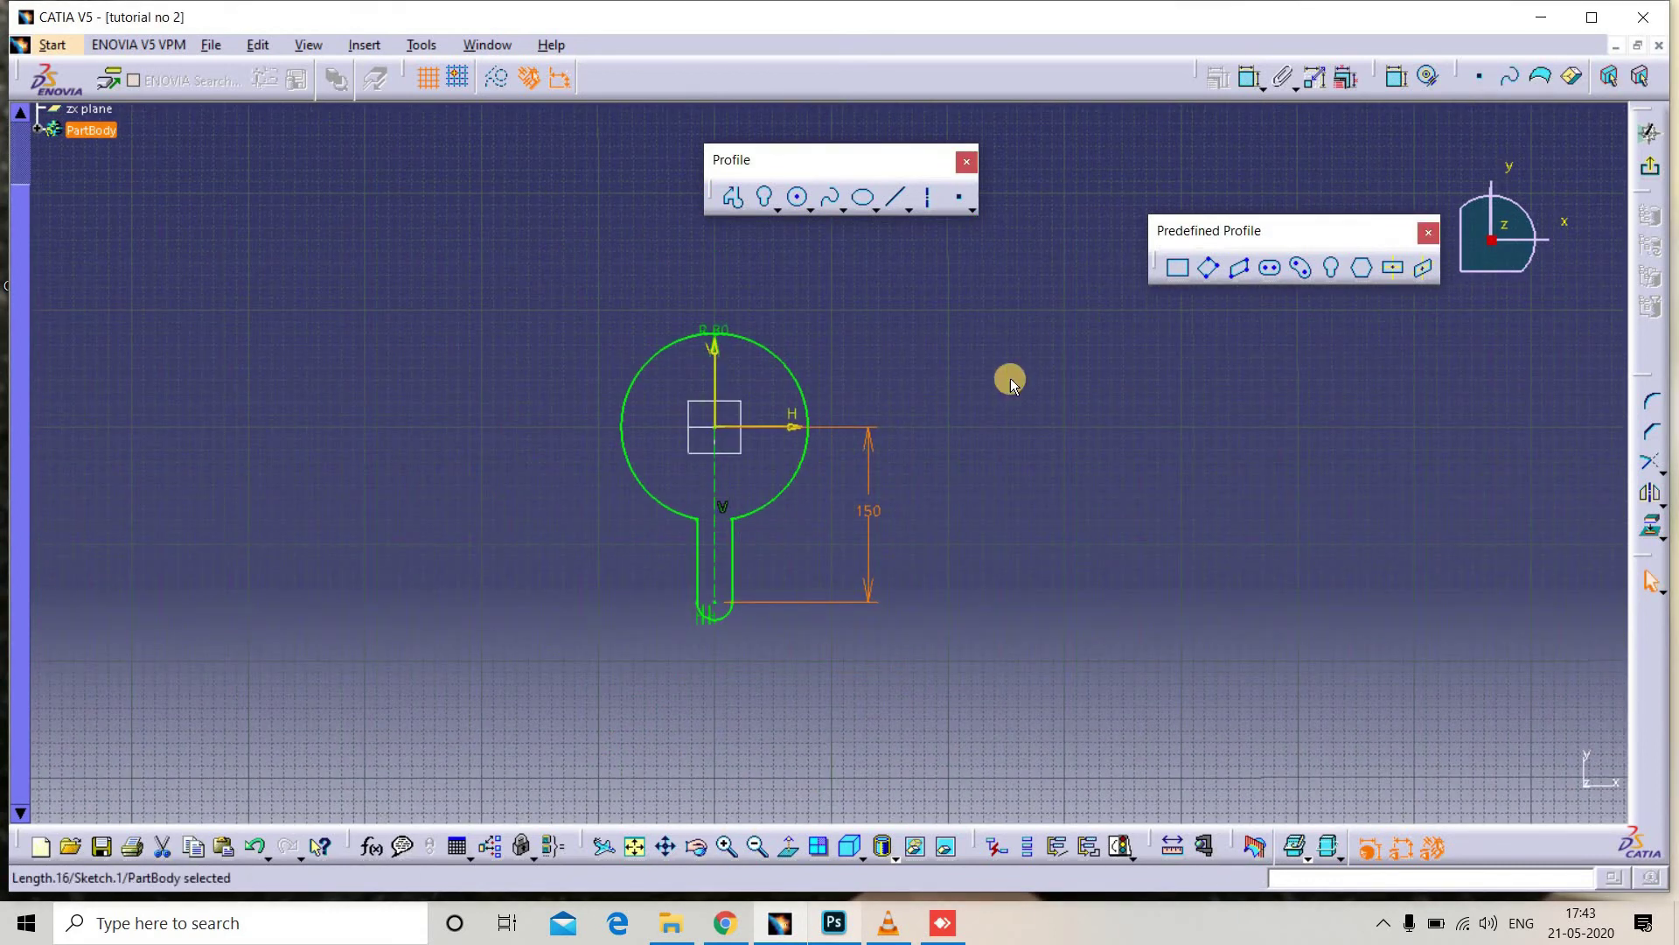
{"action": "left_click", "coordinate": [920, 427]}
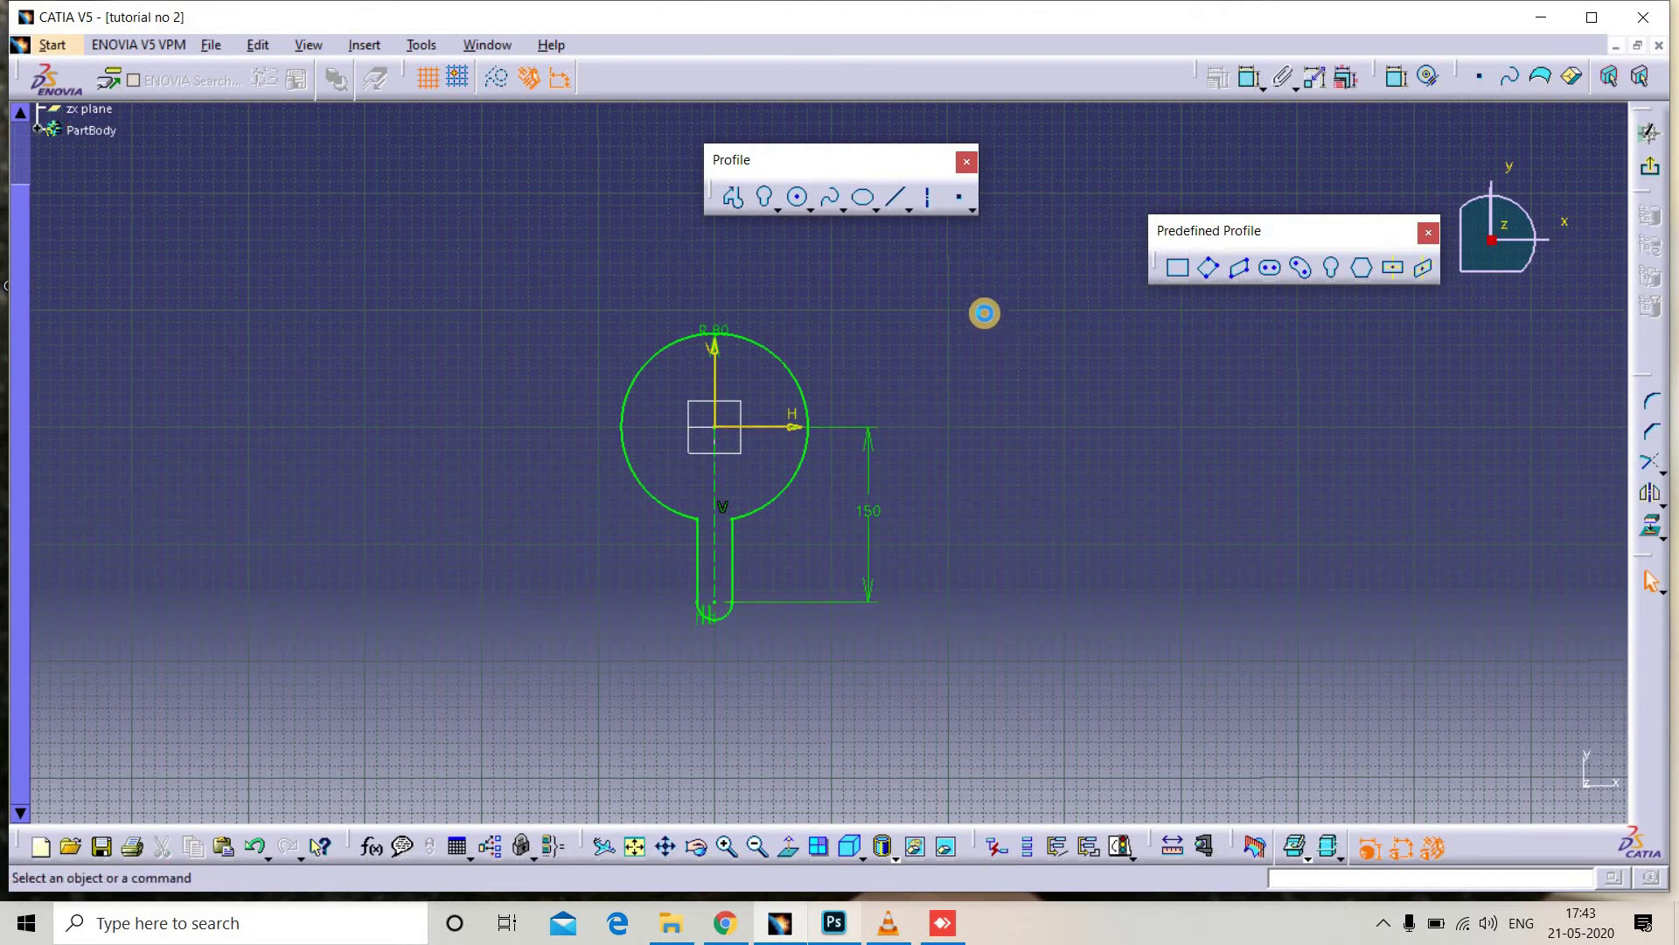
{"action": "key", "text": "ctrl+a"}
{"action": "key", "text": "Delete"}
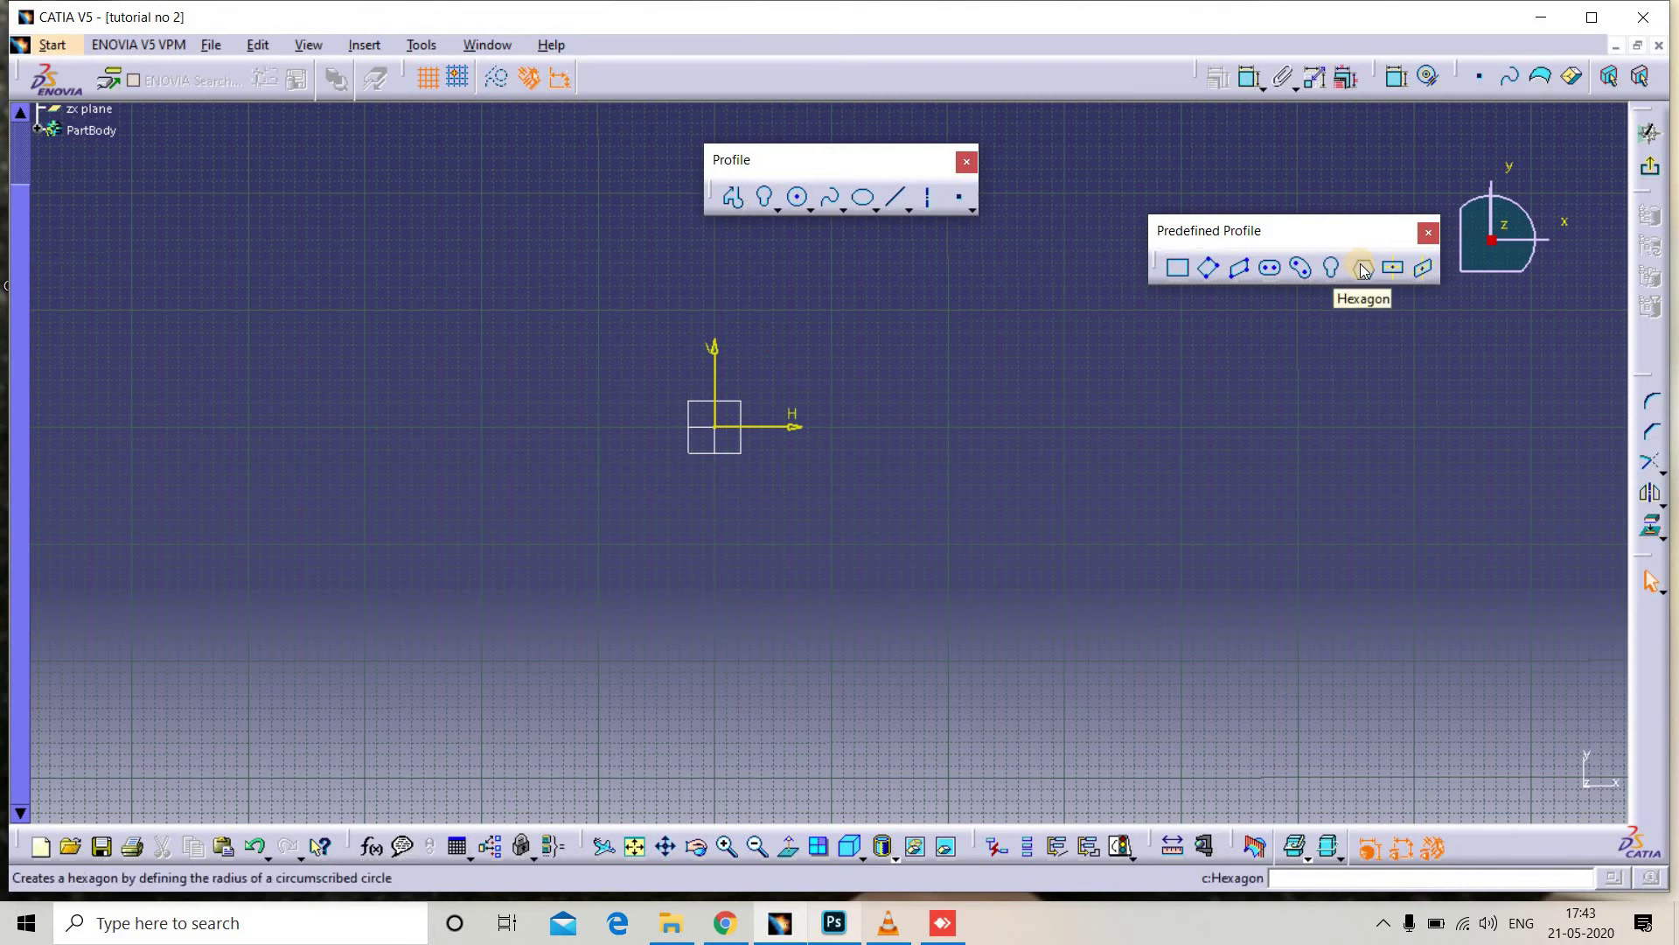
Draw a hexagon centred on the origin with its defining point on the horizontal axis and vertices about 221 mm from the centre
{"action": "left_click", "coordinate": [1362, 267]}
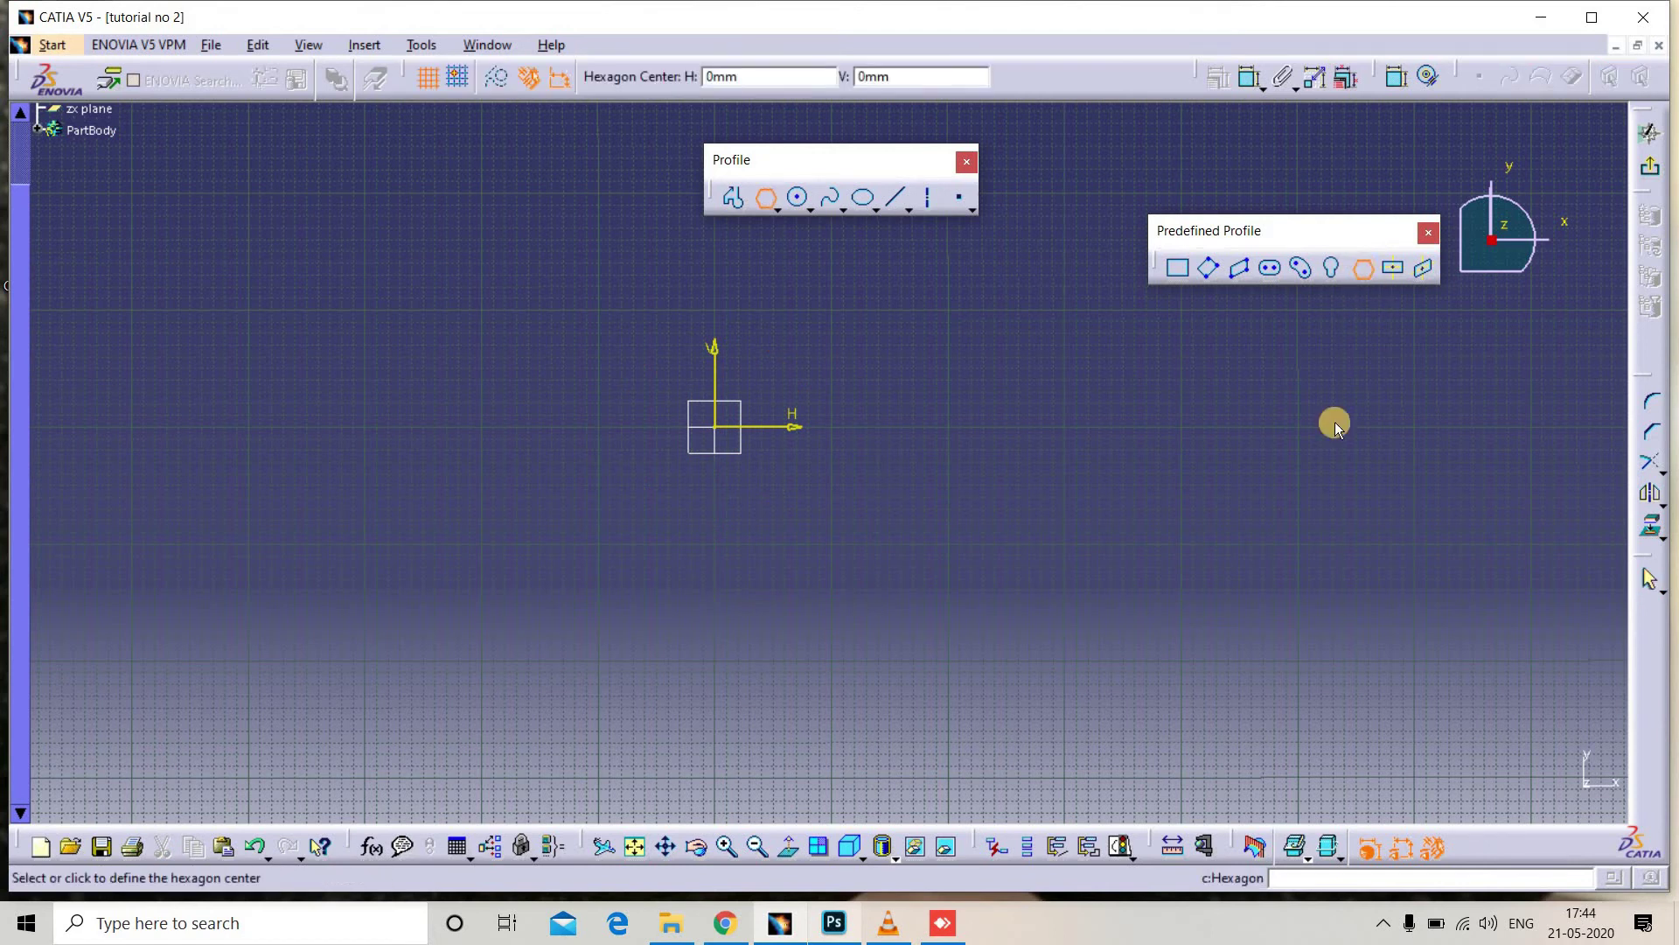
{"action": "left_click", "coordinate": [722, 430]}
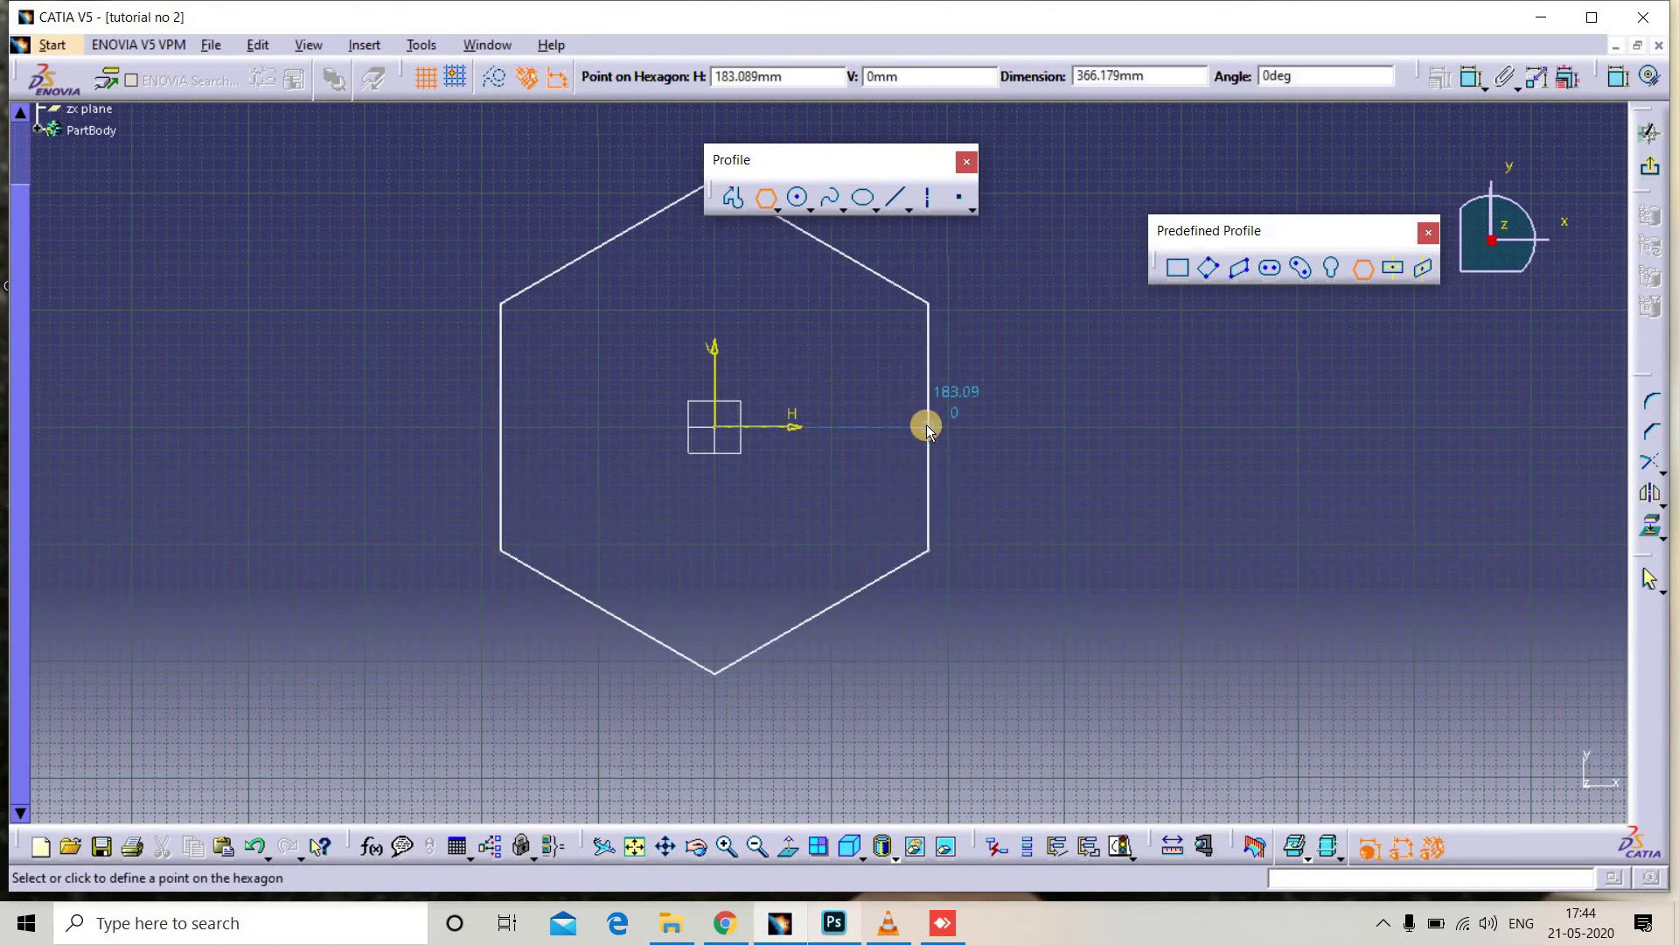
{"action": "left_click", "coordinate": [940, 427]}
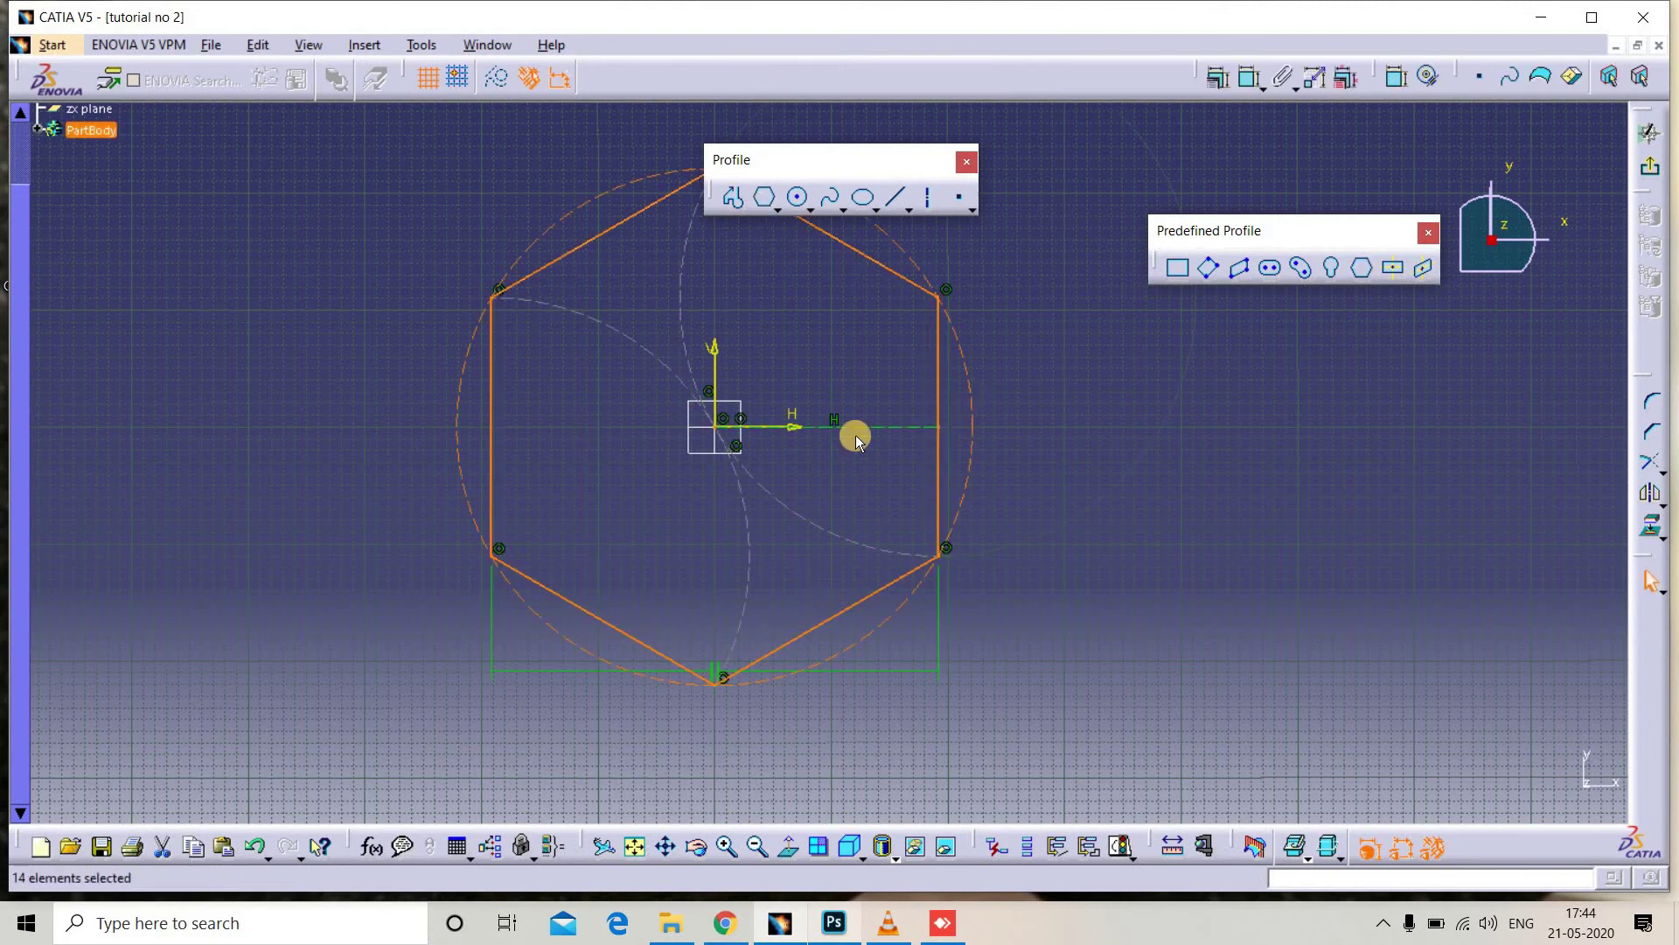
{"action": "left_click", "coordinate": [871, 458]}
{"action": "mouse_move", "coordinate": [541, 548]}
{"action": "middle_mouse_down"}
{"action": "mouse_move", "coordinate": [477, 469]}
{"action": "mouse_move", "coordinate": [502, 519]}
{"action": "mouse_move", "coordinate": [637, 192]}
{"action": "middle_mouse_up"}
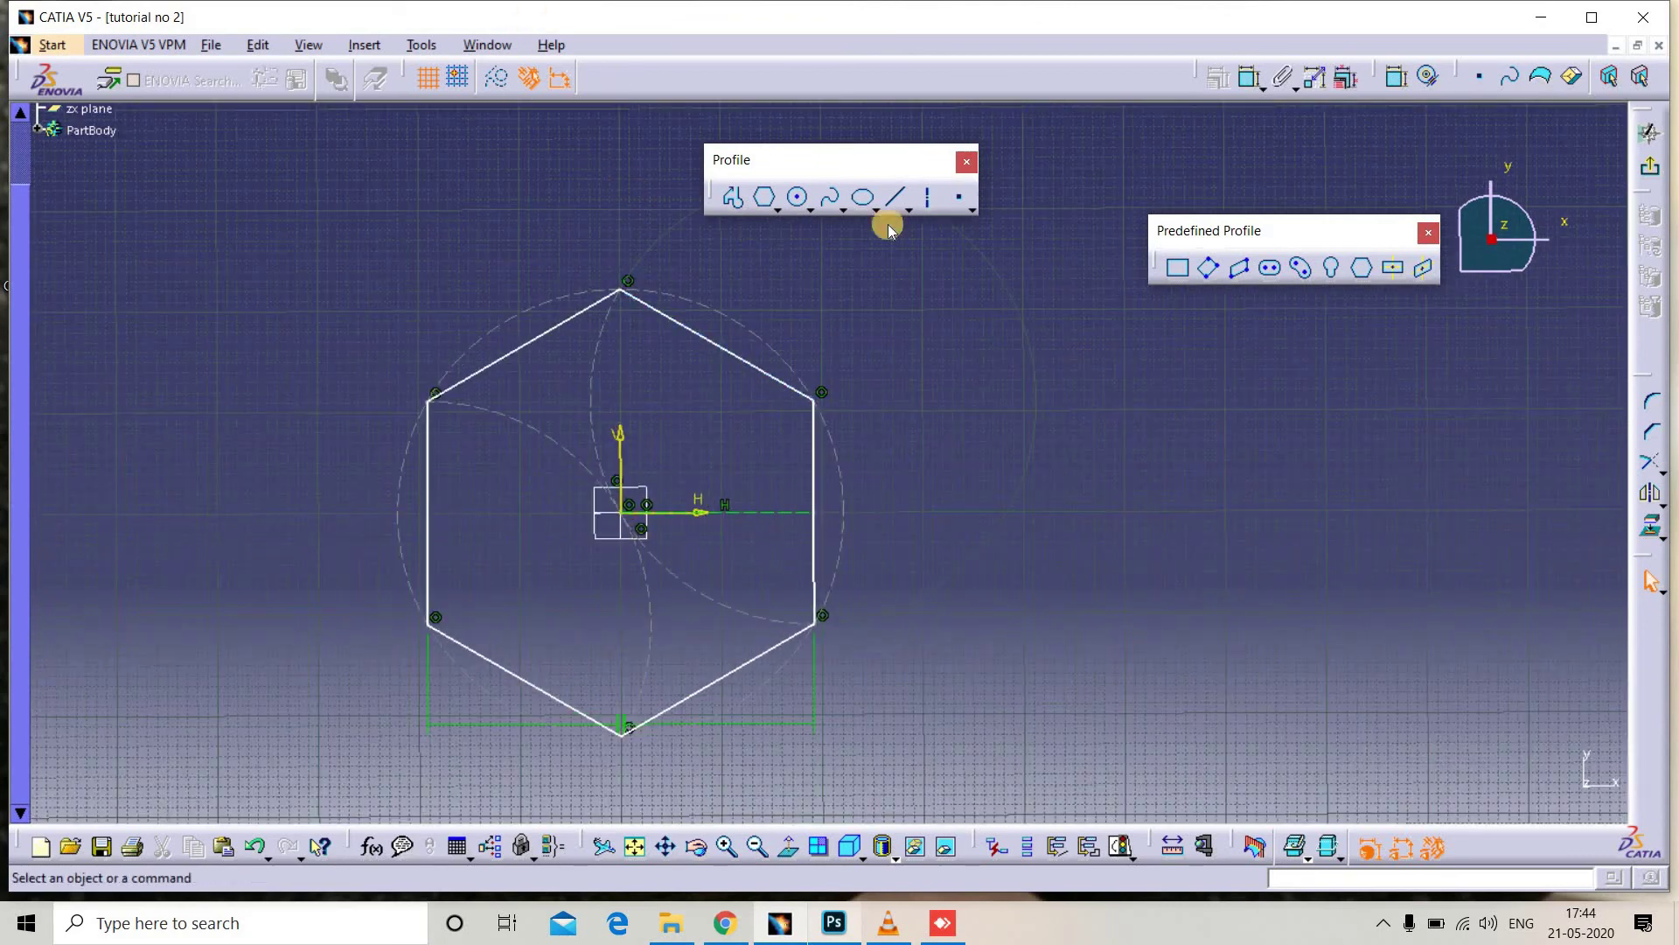
Draw a second hexagon below and right of the first, with its defining point straight above its centre for horizontal upper and lower sides
{"action": "left_click", "coordinate": [1365, 273]}
{"action": "middle_click_drag", "start_coordinate": [1255, 565], "coordinate": [809, 434]}
{"action": "left_click", "coordinate": [1008, 621]}
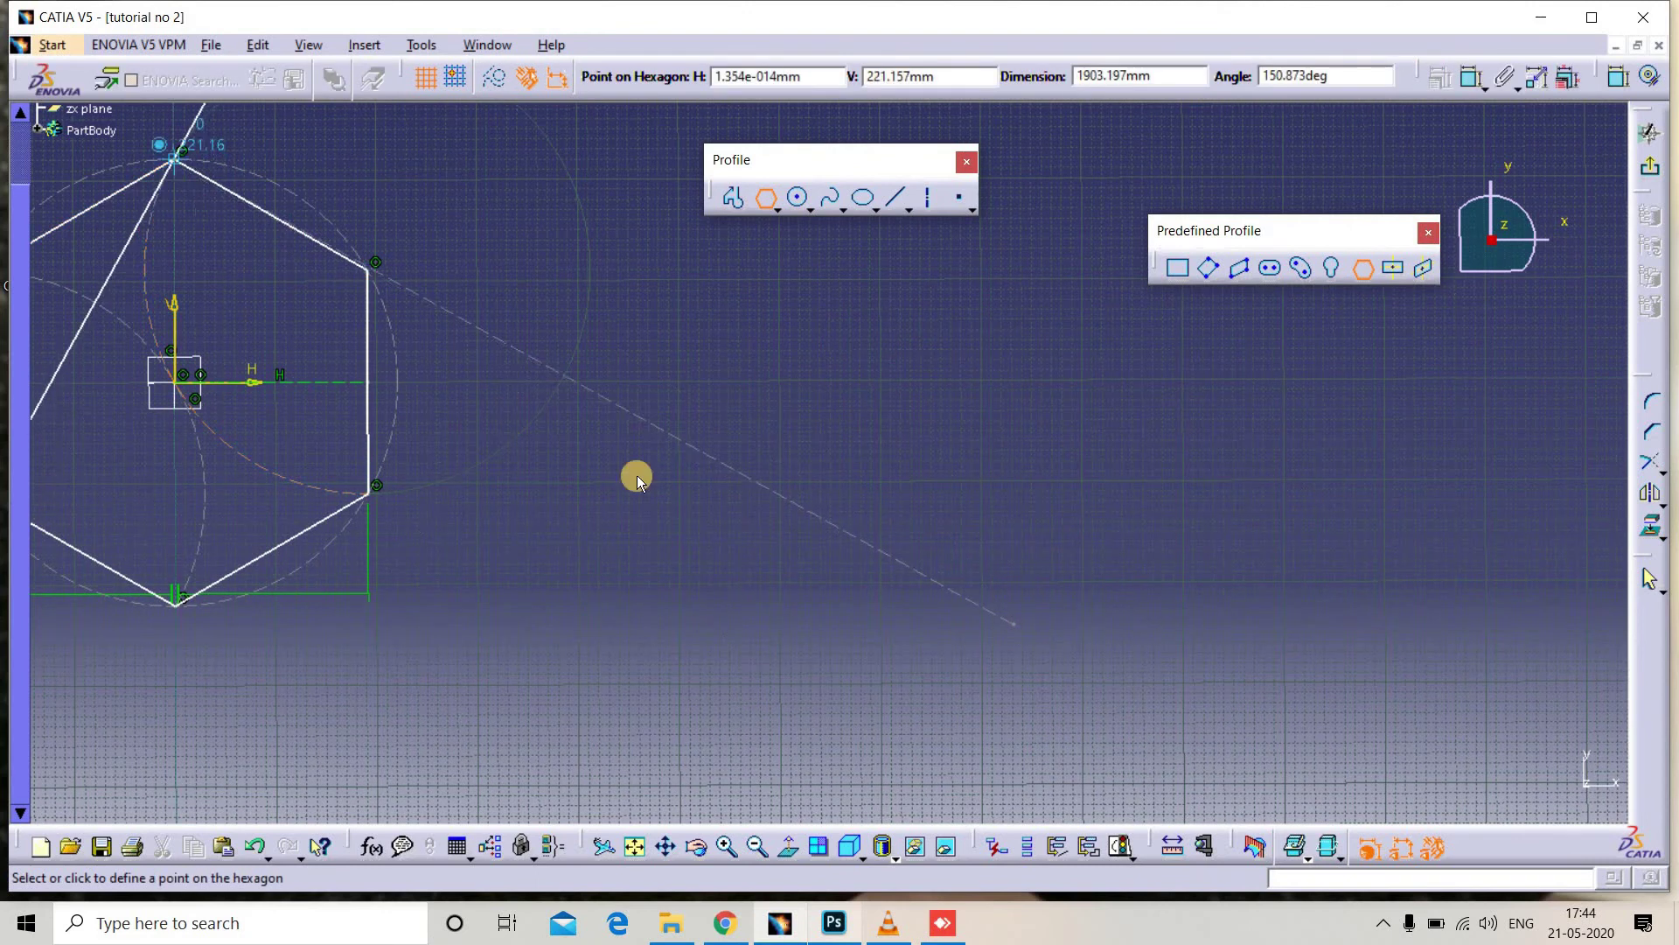
{"action": "left_click", "coordinate": [1016, 365]}
{"action": "mouse_move", "coordinate": [990, 598]}
{"action": "middle_mouse_down"}
{"action": "mouse_move", "coordinate": [705, 521]}
{"action": "mouse_move", "coordinate": [933, 522]}
{"action": "middle_mouse_up"}
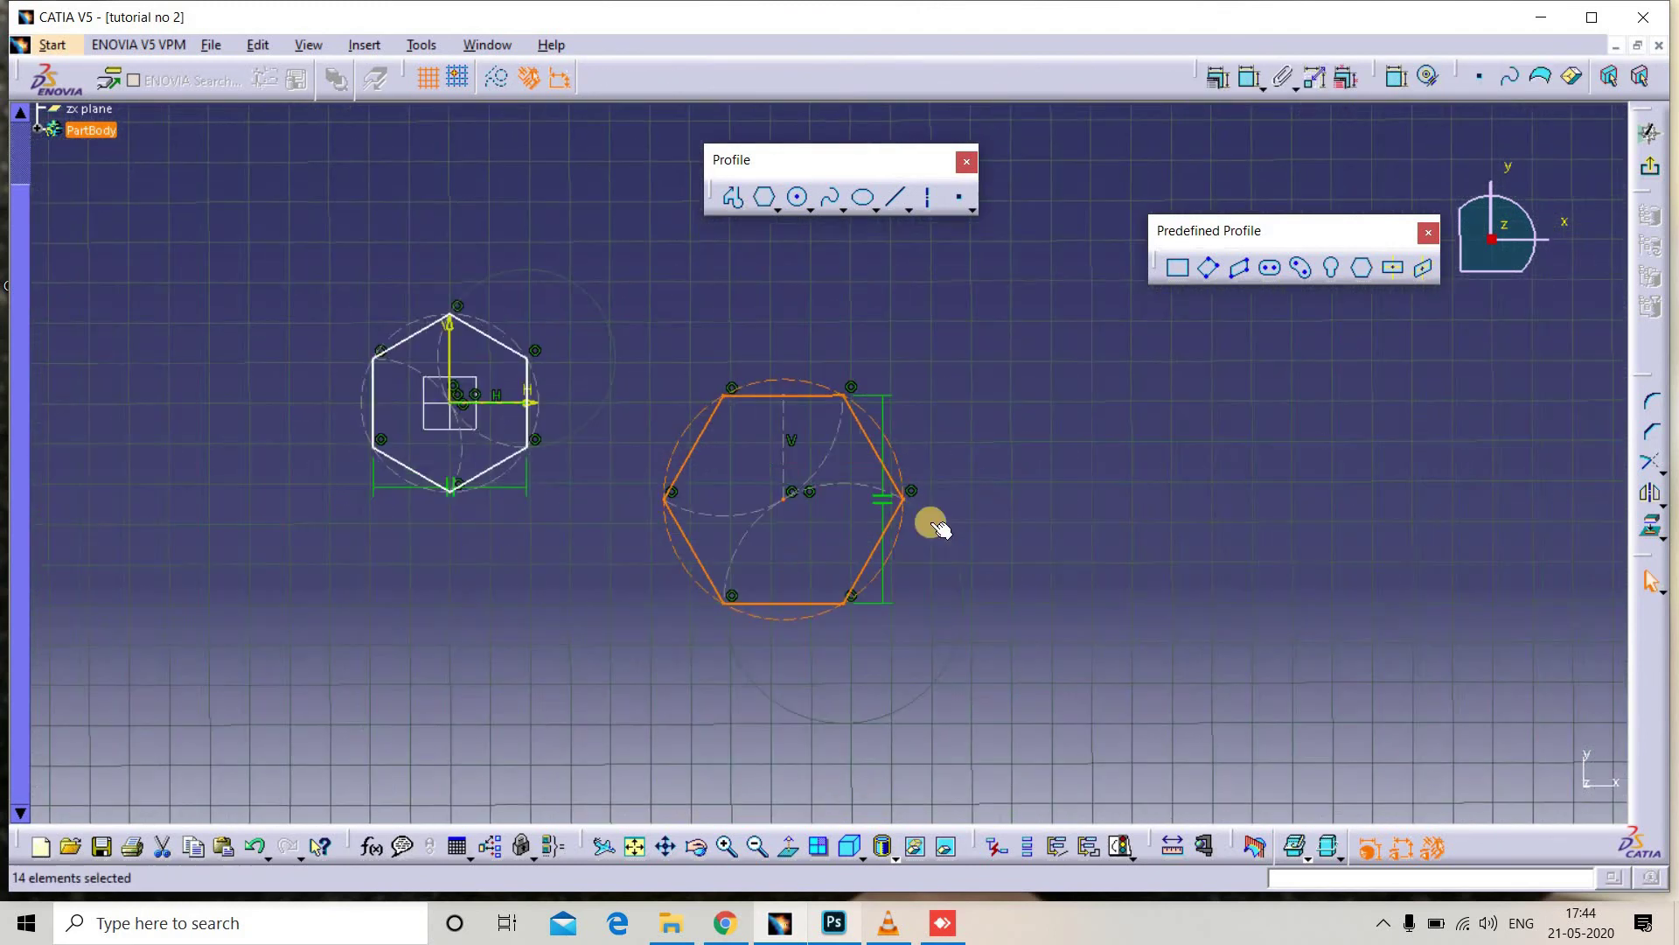
{"action": "left_click", "coordinate": [641, 436]}
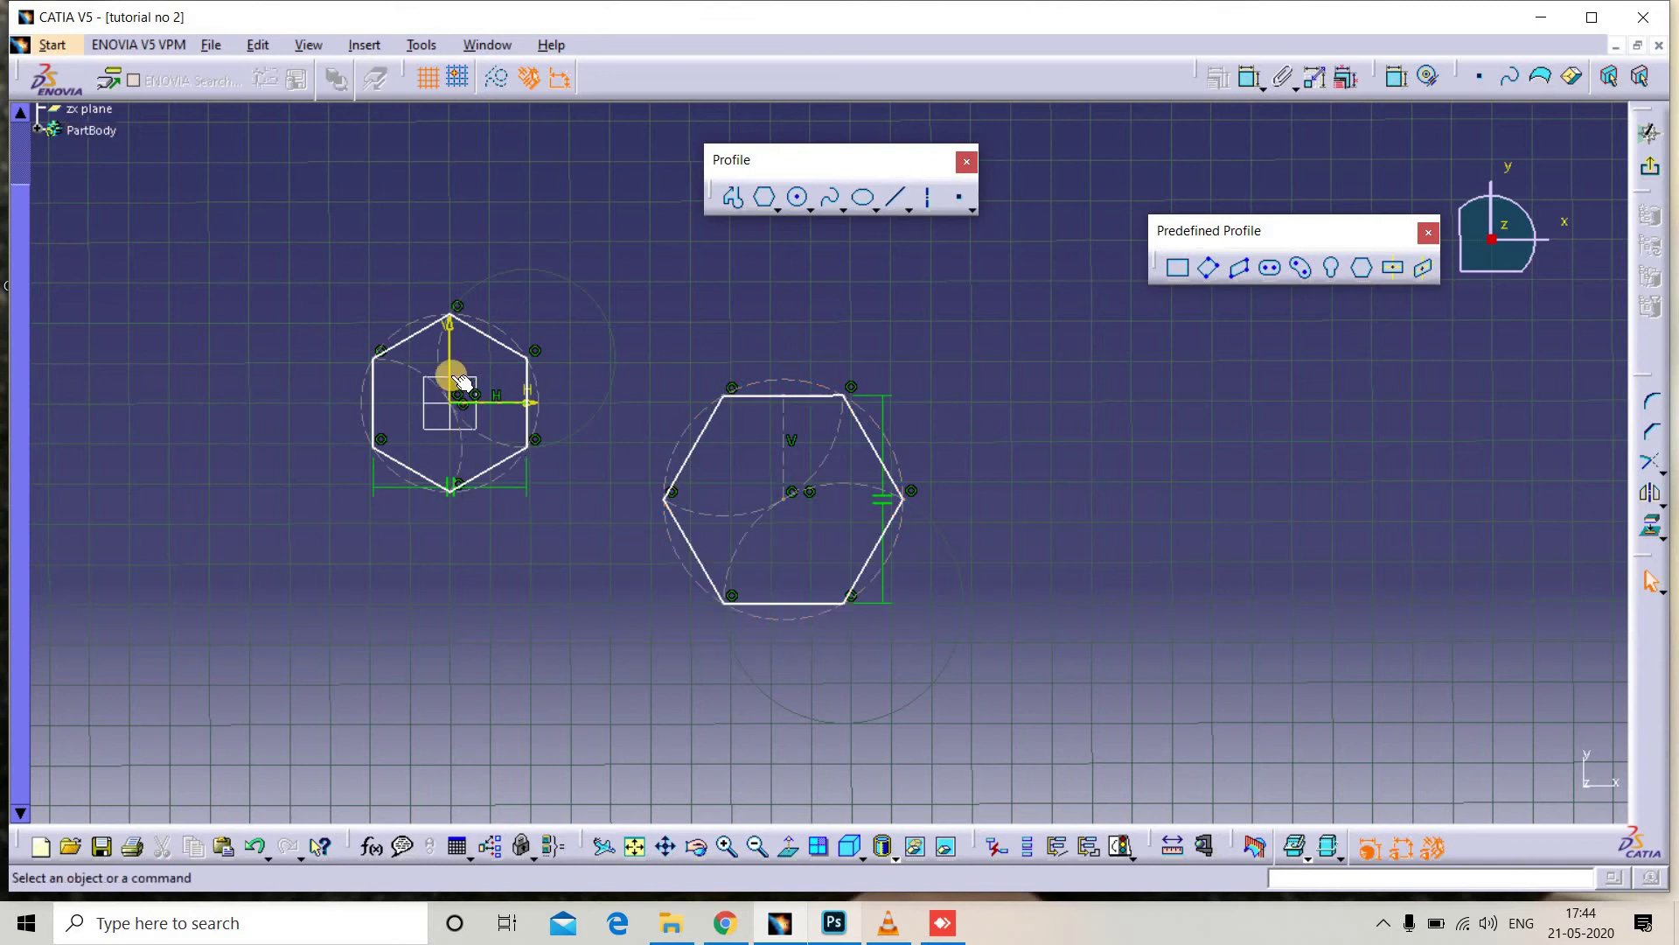
Delete both hexagons with their construction geometry and constraints from the sketch
{"action": "middle_click_drag", "start_coordinate": [657, 412], "coordinate": [1043, 442]}
{"action": "mouse_move", "coordinate": [1282, 451]}
{"action": "middle_mouse_down"}
{"action": "mouse_move", "coordinate": [1016, 468]}
{"action": "mouse_move", "coordinate": [1015, 538]}
{"action": "middle_mouse_up"}
{"action": "left_click_drag", "start_coordinate": [1130, 400], "coordinate": [490, 733]}
{"action": "mouse_move", "coordinate": [1005, 347]}
{"action": "left_mouse_down"}
{"action": "mouse_move", "coordinate": [409, 780]}
{"action": "mouse_move", "coordinate": [415, 729]}
{"action": "left_mouse_up"}
{"action": "key", "text": "Delete"}
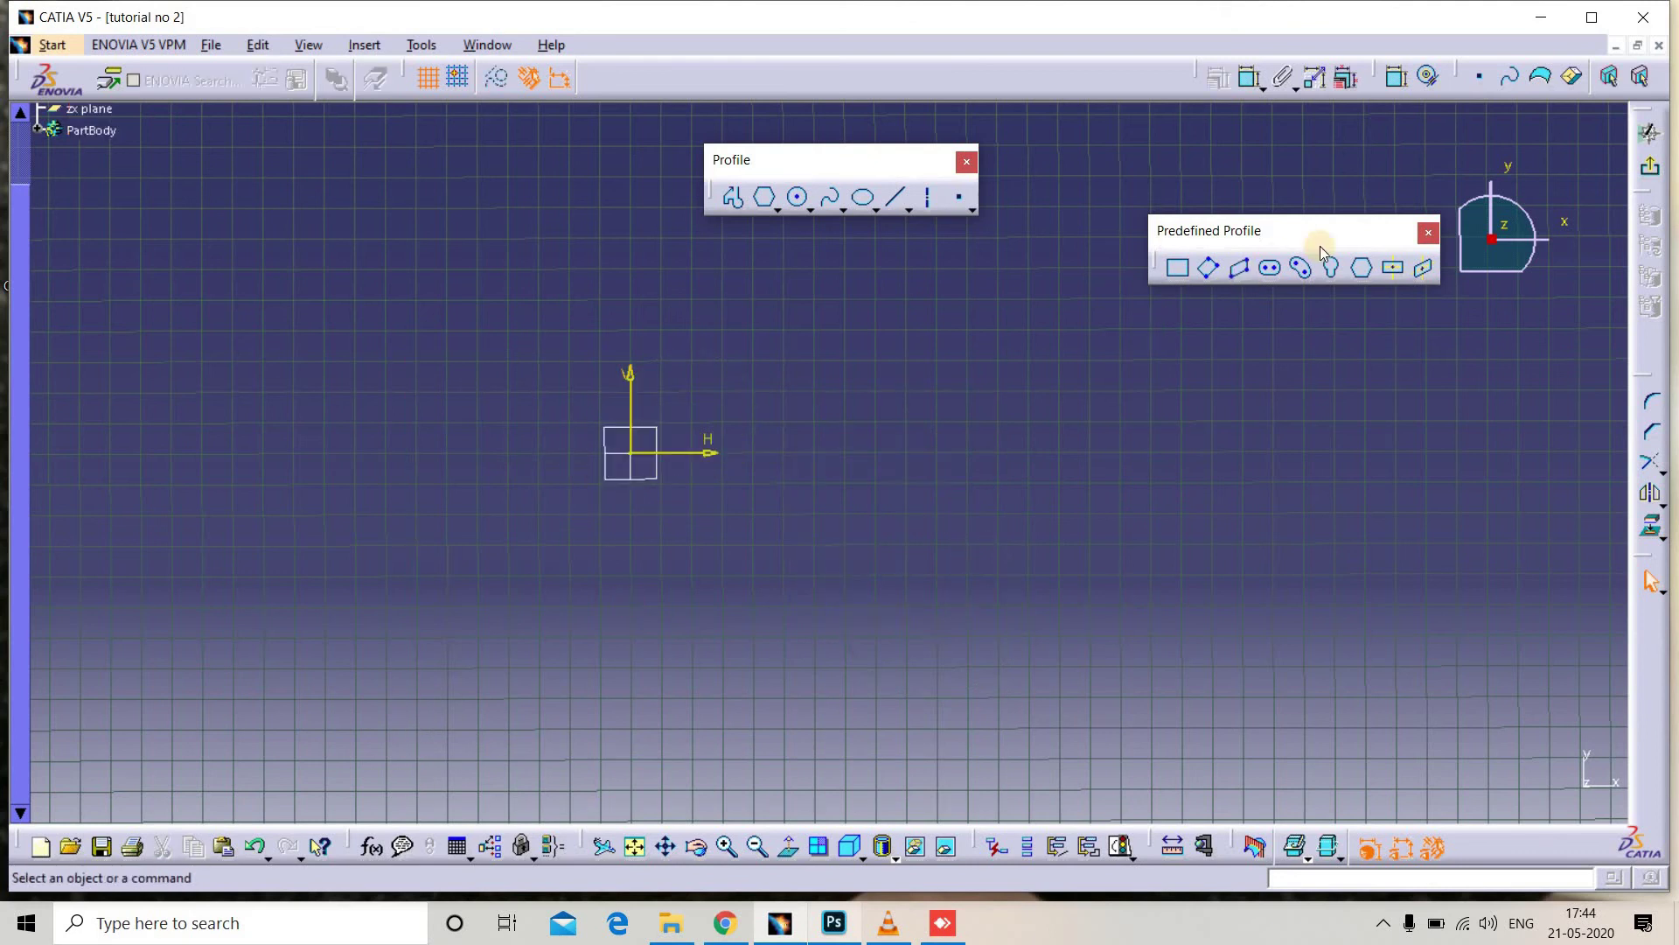
Draw a centred rectangle about 2320 mm wide and 1415 mm high with its centre on the origin
{"action": "left_click", "coordinate": [1396, 266]}
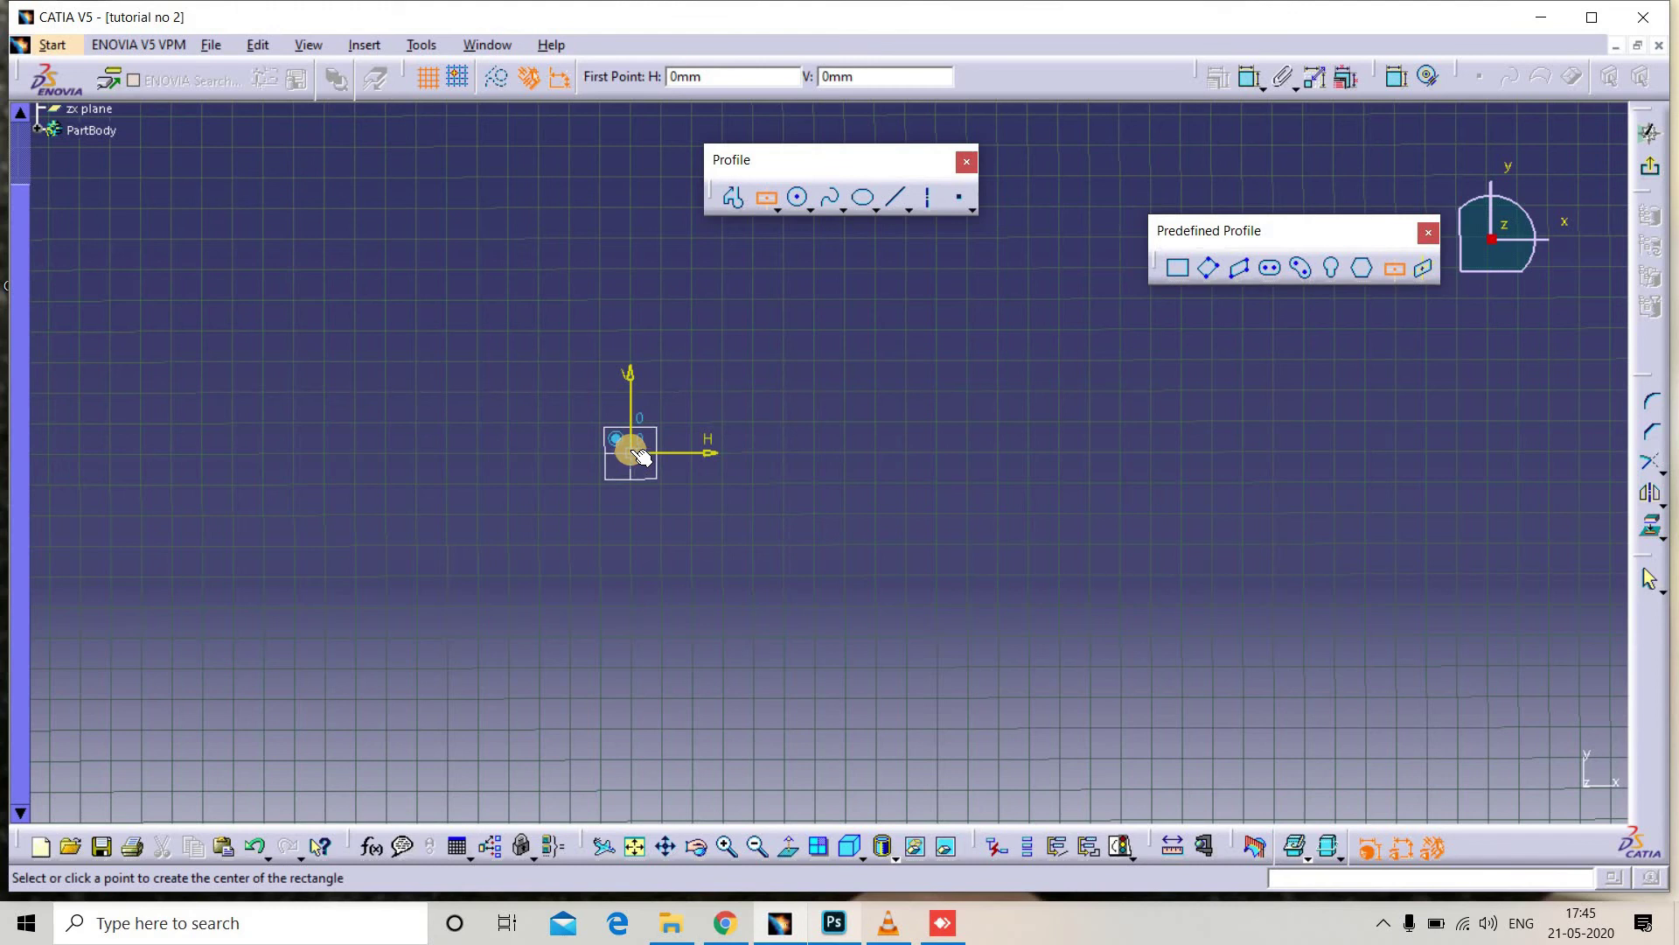
{"action": "left_click", "coordinate": [631, 453]}
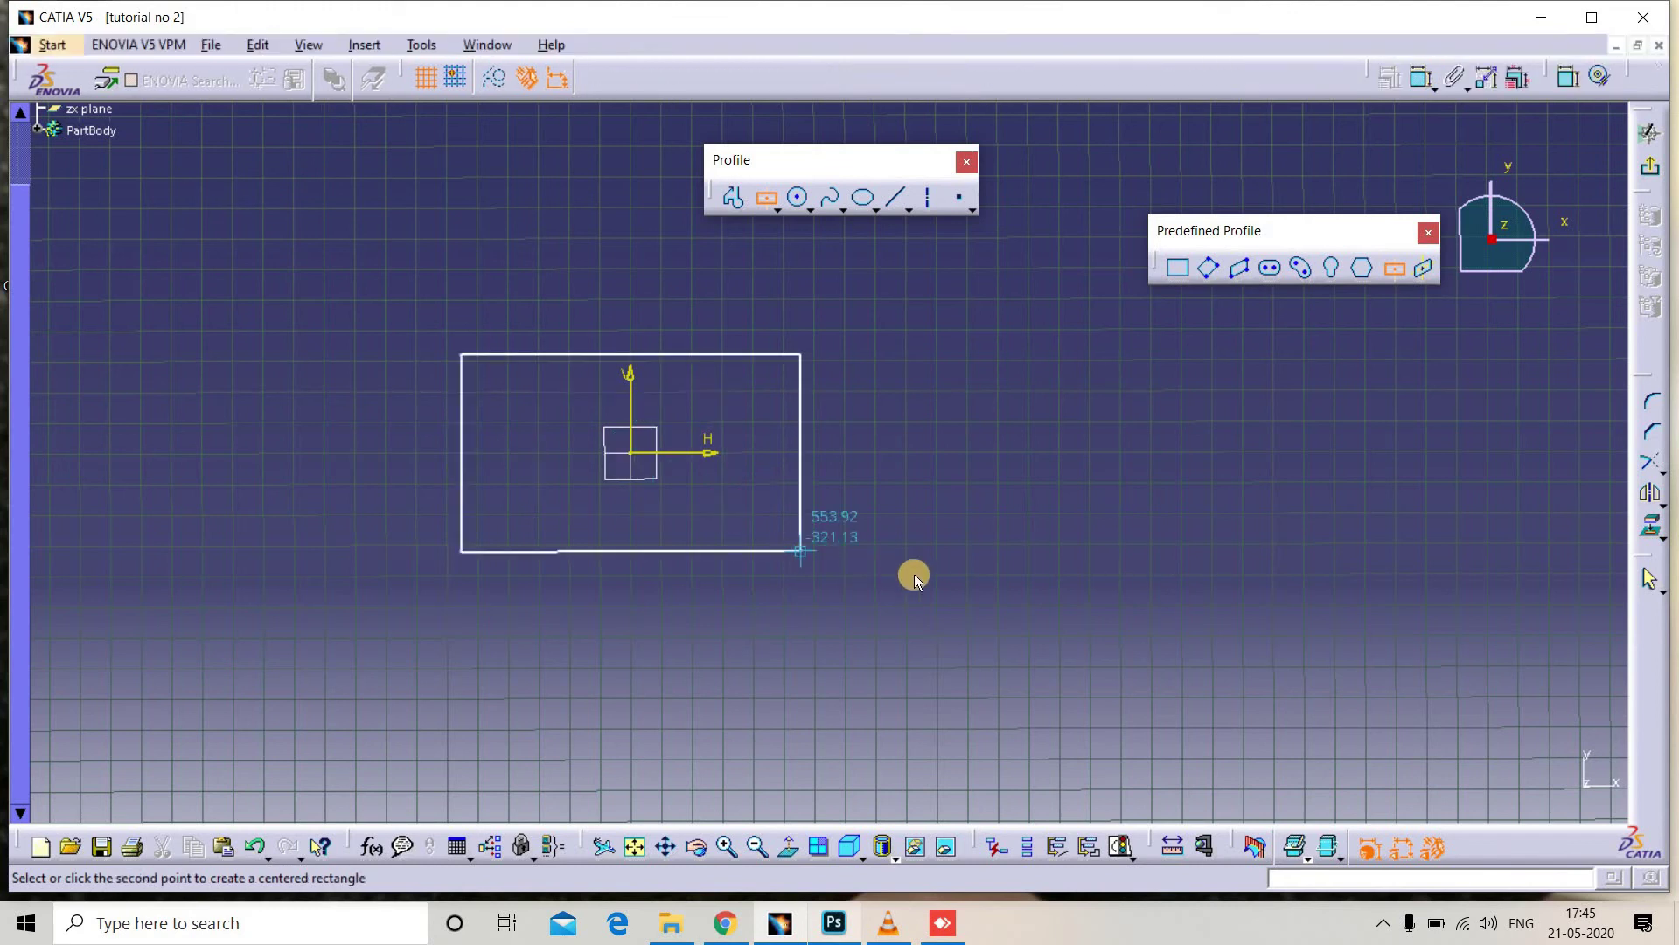
{"action": "left_click", "coordinate": [986, 669]}
{"action": "left_click", "coordinate": [1049, 467]}
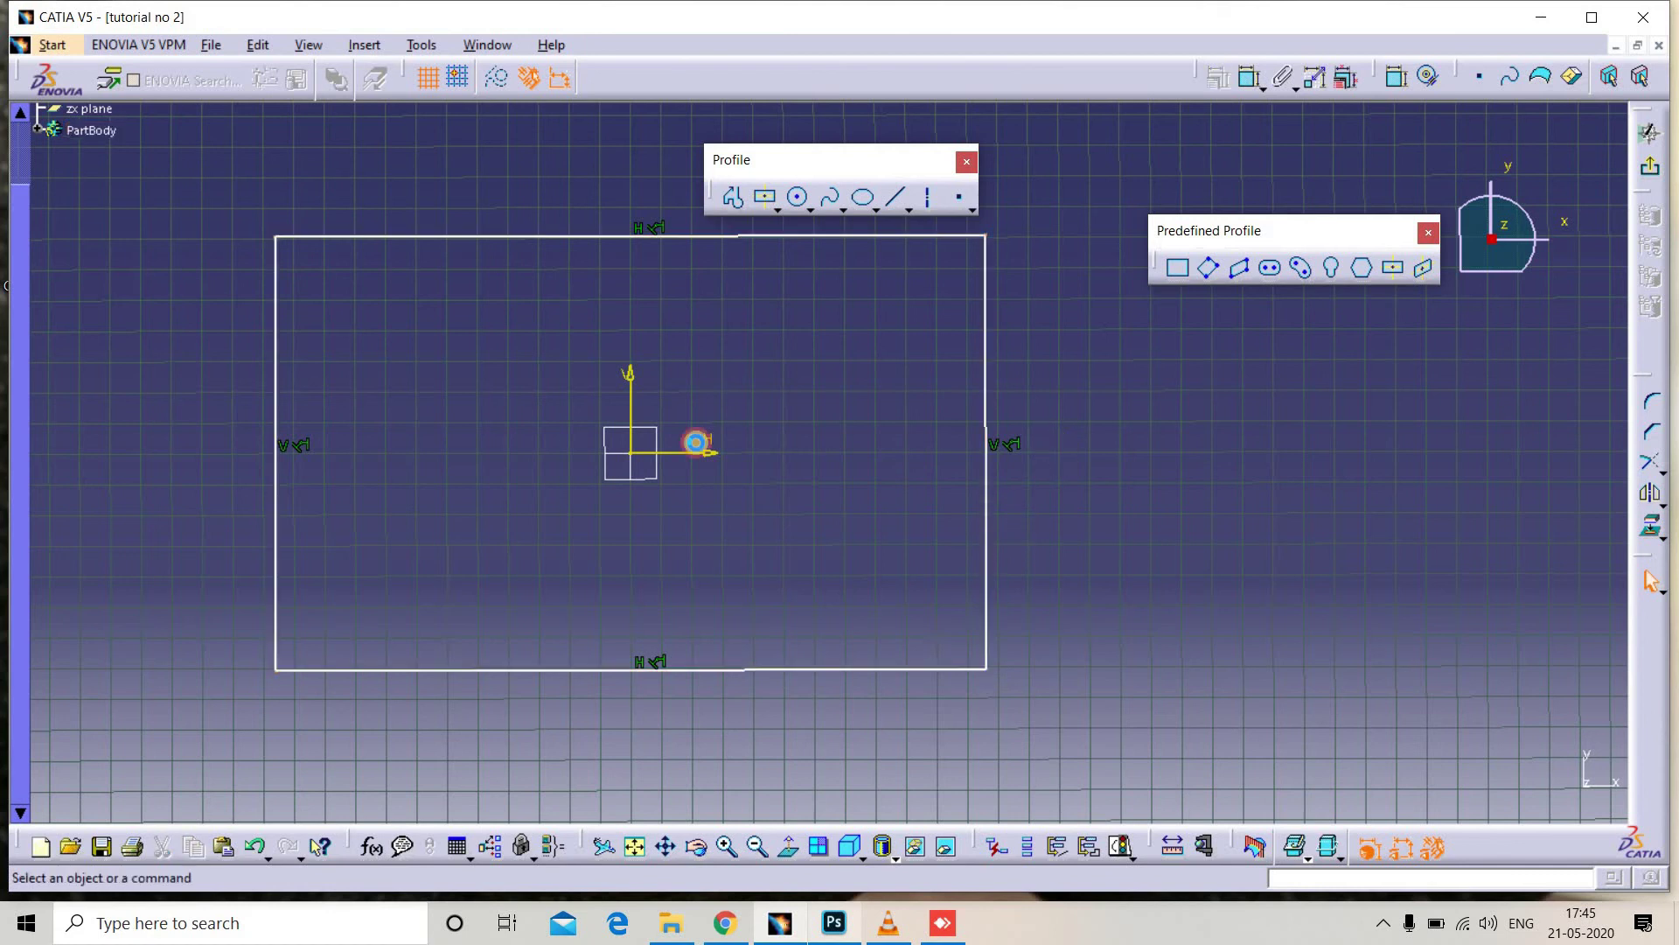
Dimension the centred rectangle's upper side and set its width to 2000 mm
{"action": "mouse_move", "coordinate": [974, 353]}
{"action": "middle_mouse_down"}
{"action": "mouse_move", "coordinate": [1035, 405]}
{"action": "mouse_move", "coordinate": [1036, 474]}
{"action": "mouse_move", "coordinate": [578, 353]}
{"action": "middle_mouse_up"}
{"action": "left_click", "coordinate": [1036, 474]}
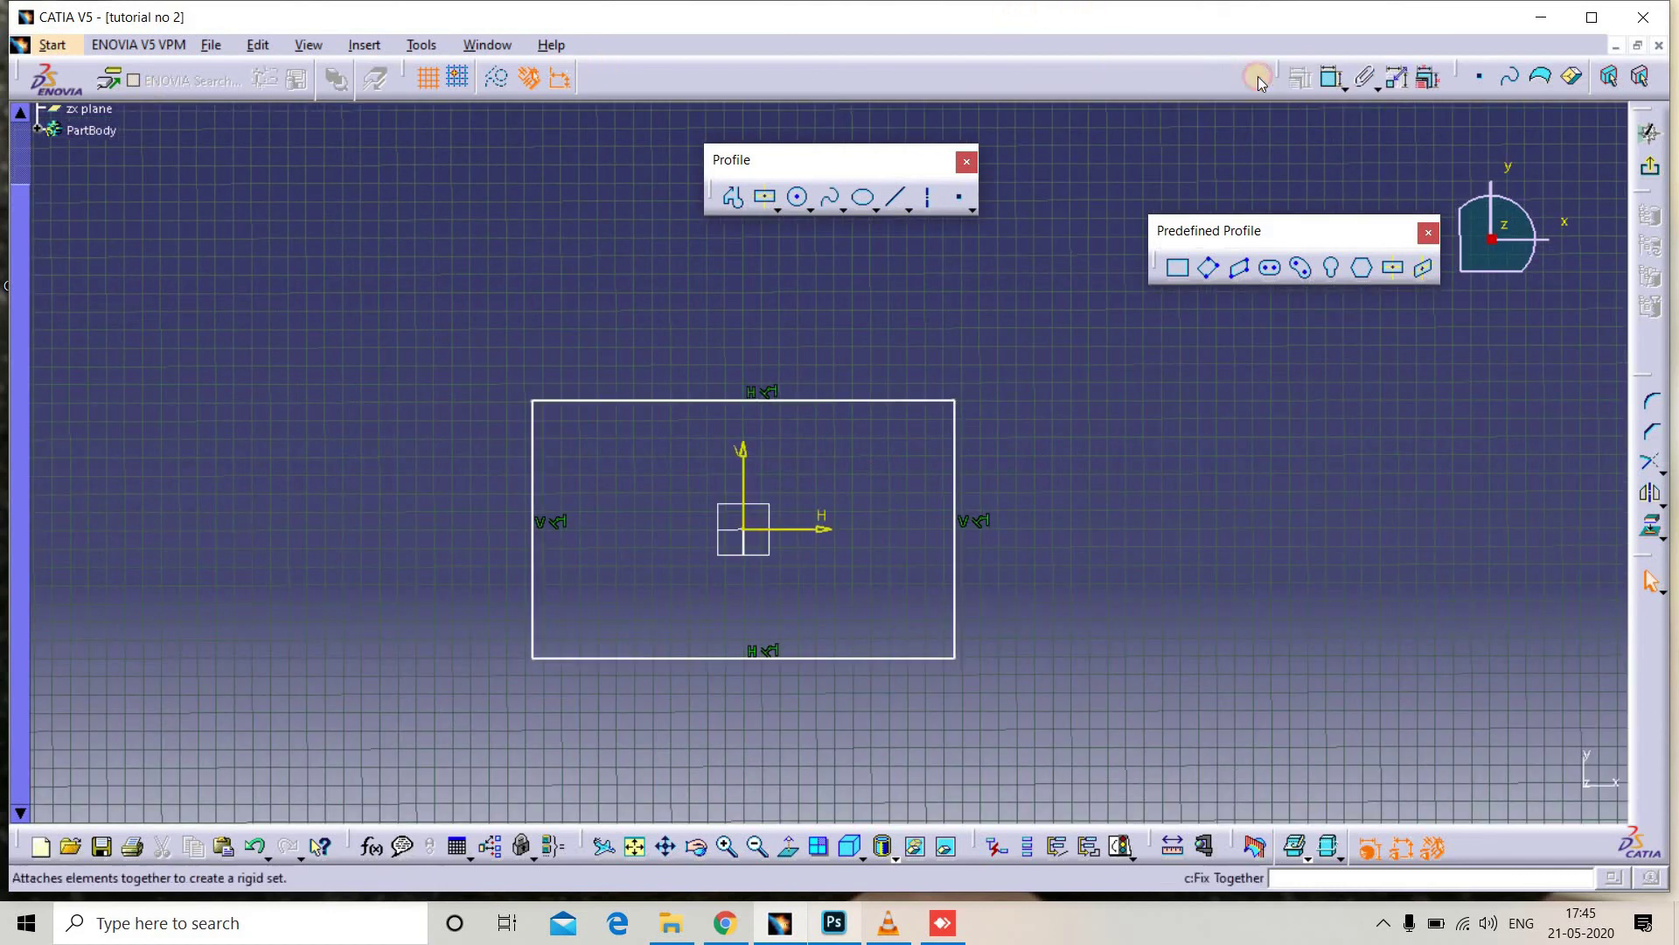
{"action": "left_click", "coordinate": [1330, 72]}
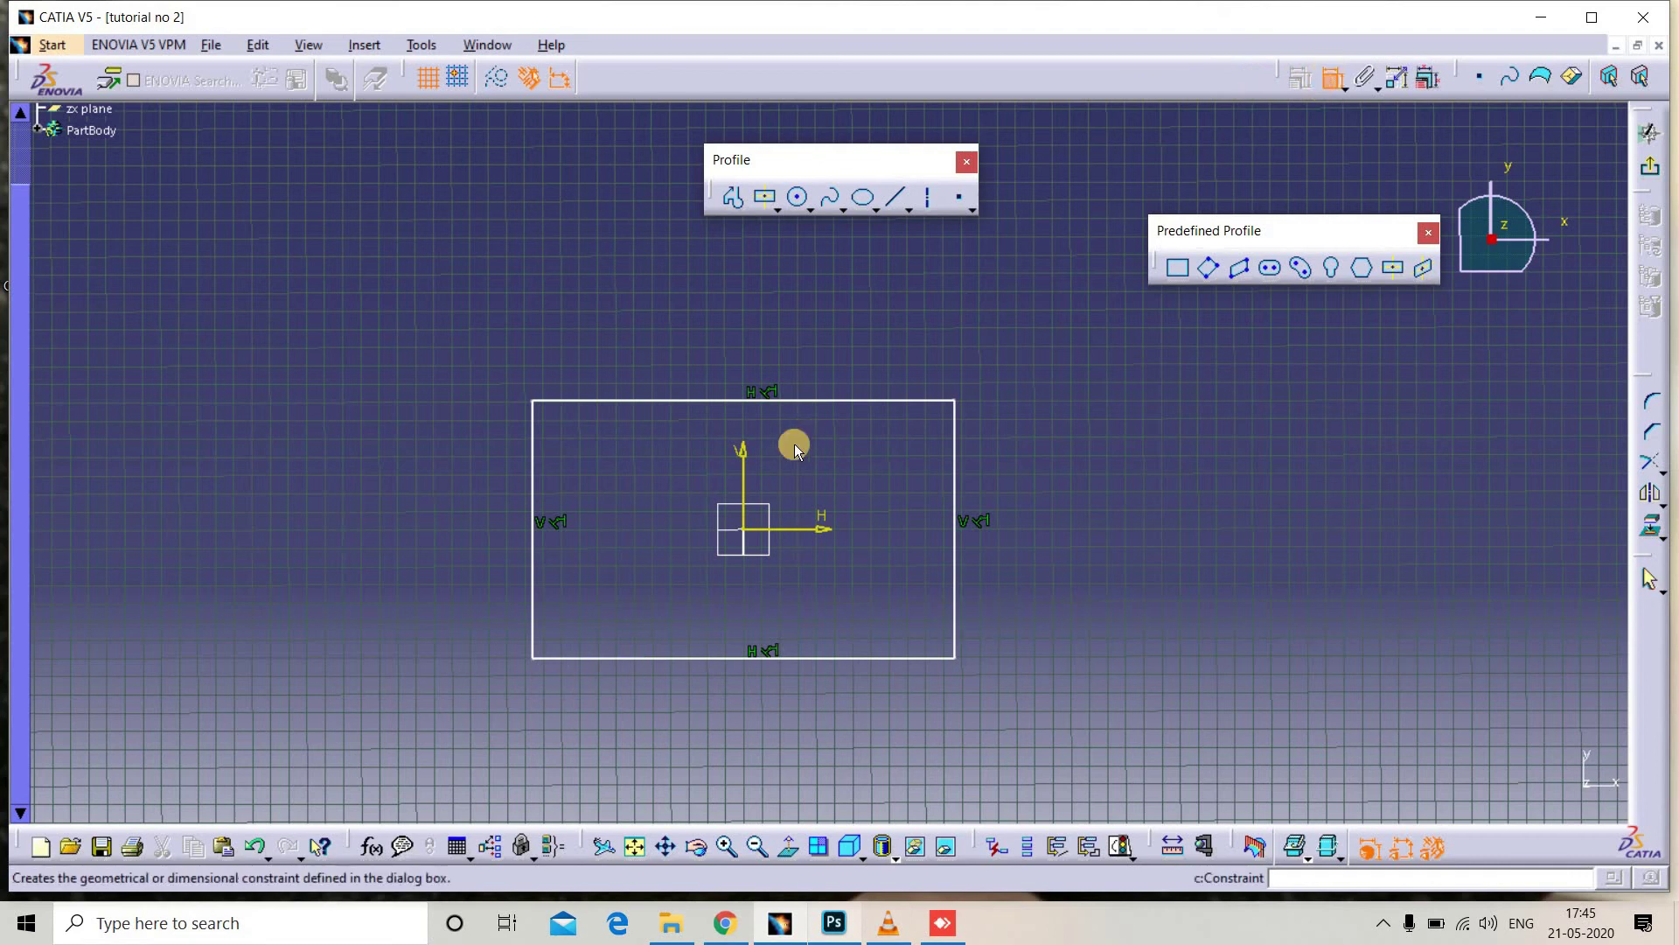
{"action": "left_click", "coordinate": [803, 400]}
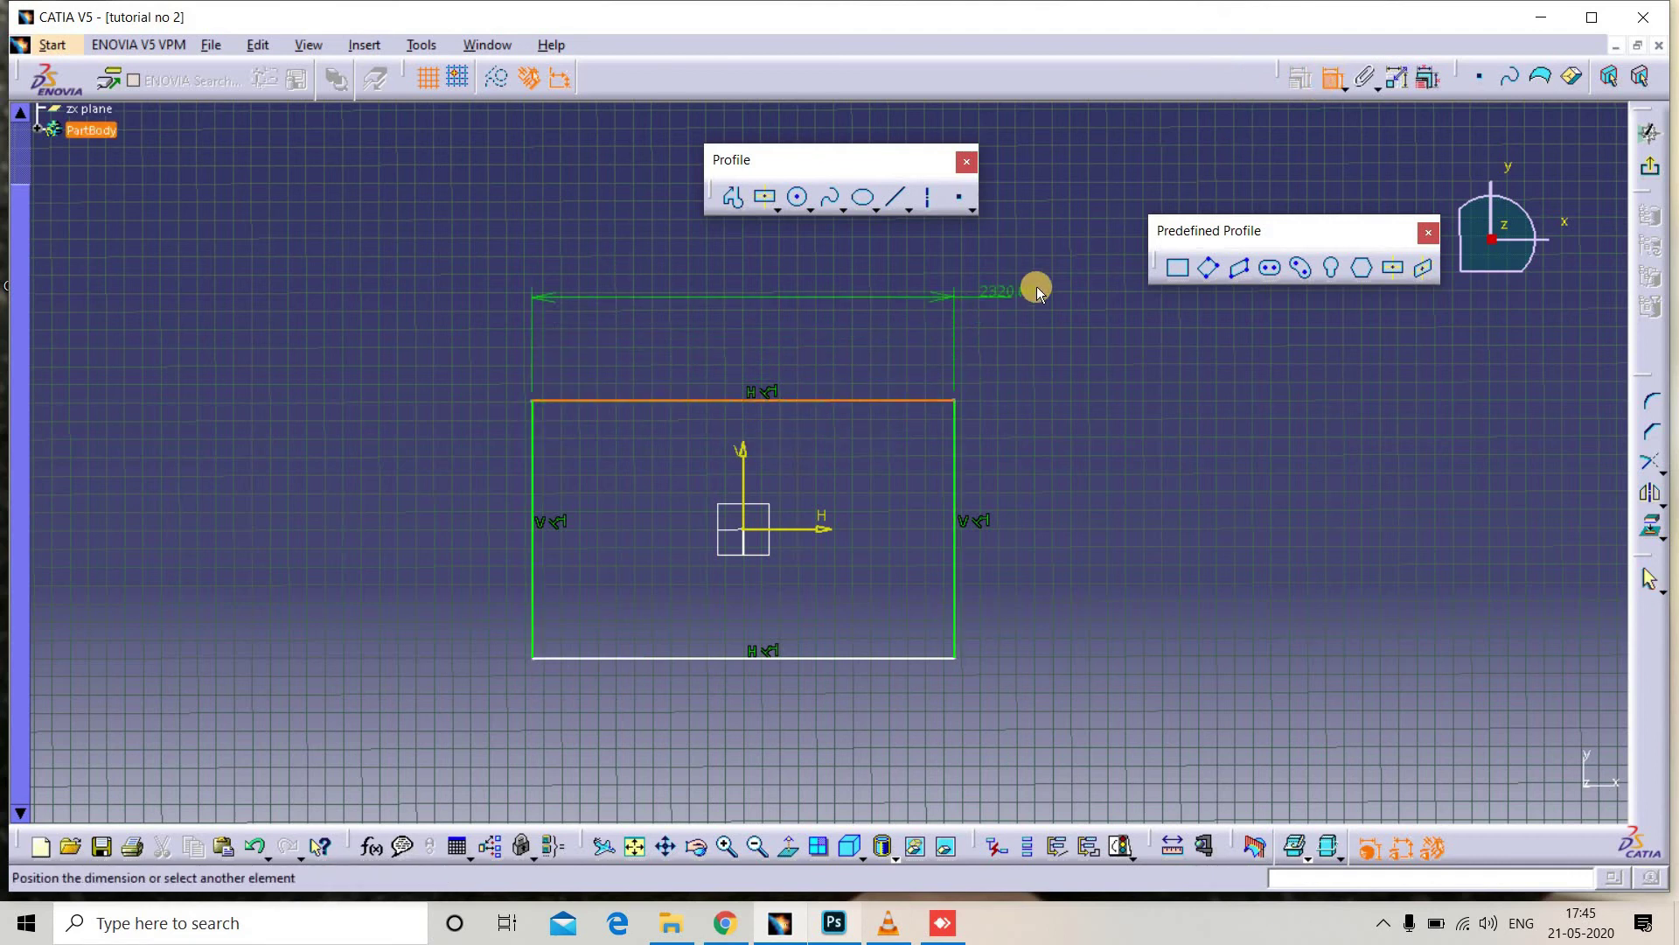
{"action": "left_click", "coordinate": [1057, 317]}
{"action": "double_click", "coordinate": [1064, 314]}
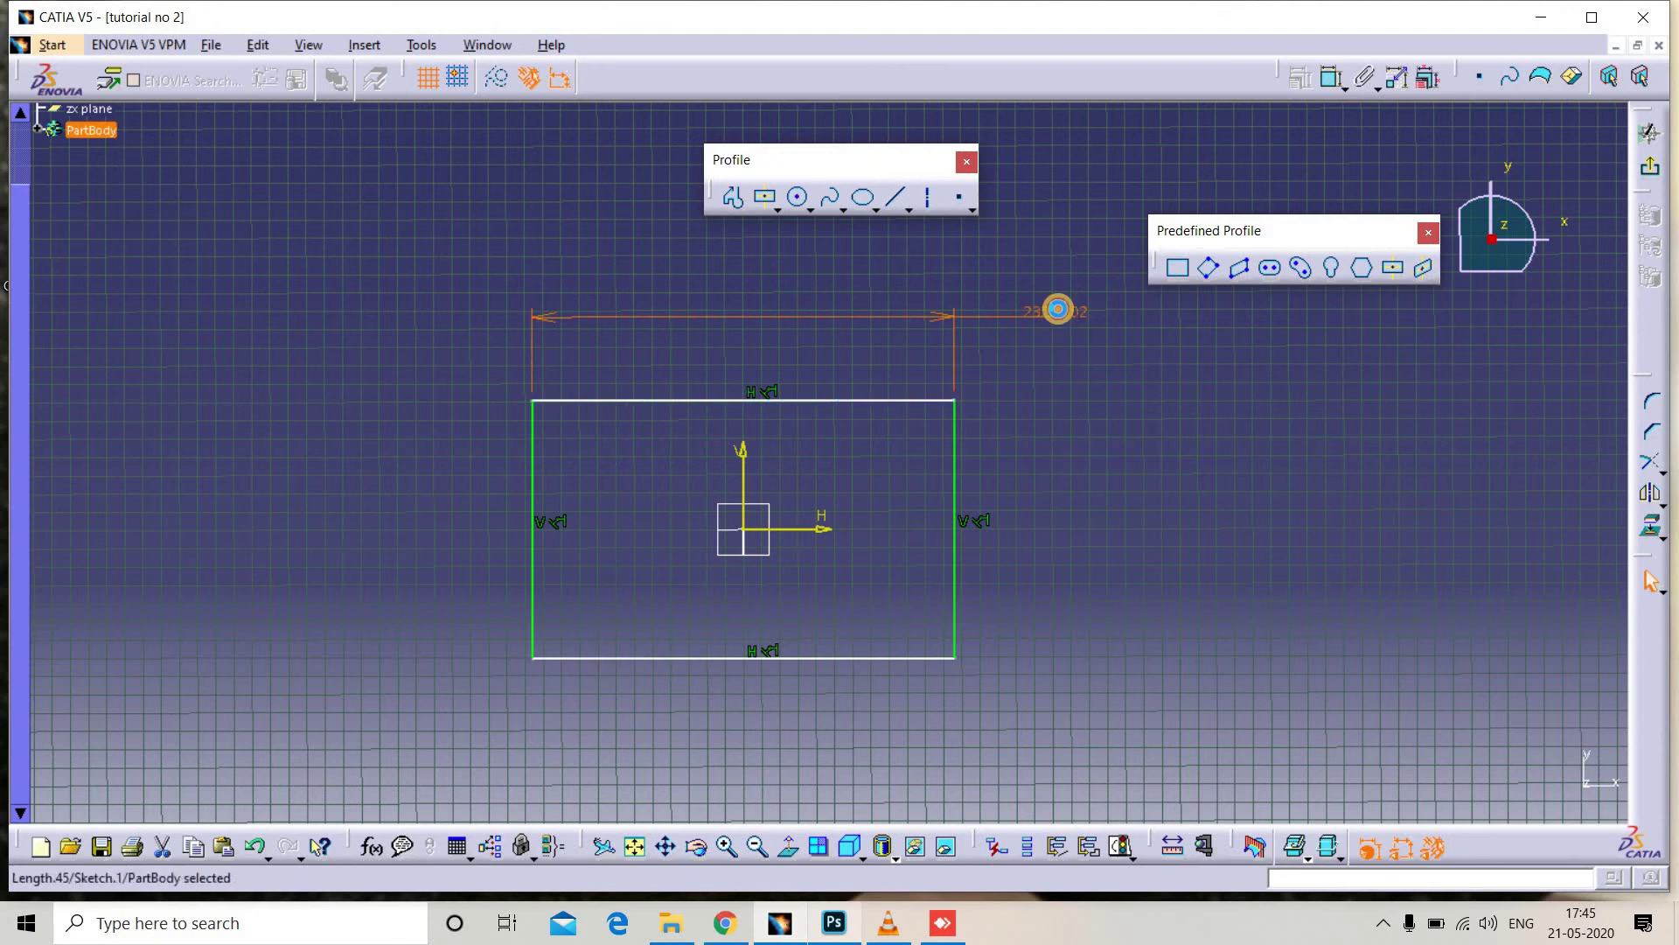
{"action": "type", "text": "2000"}
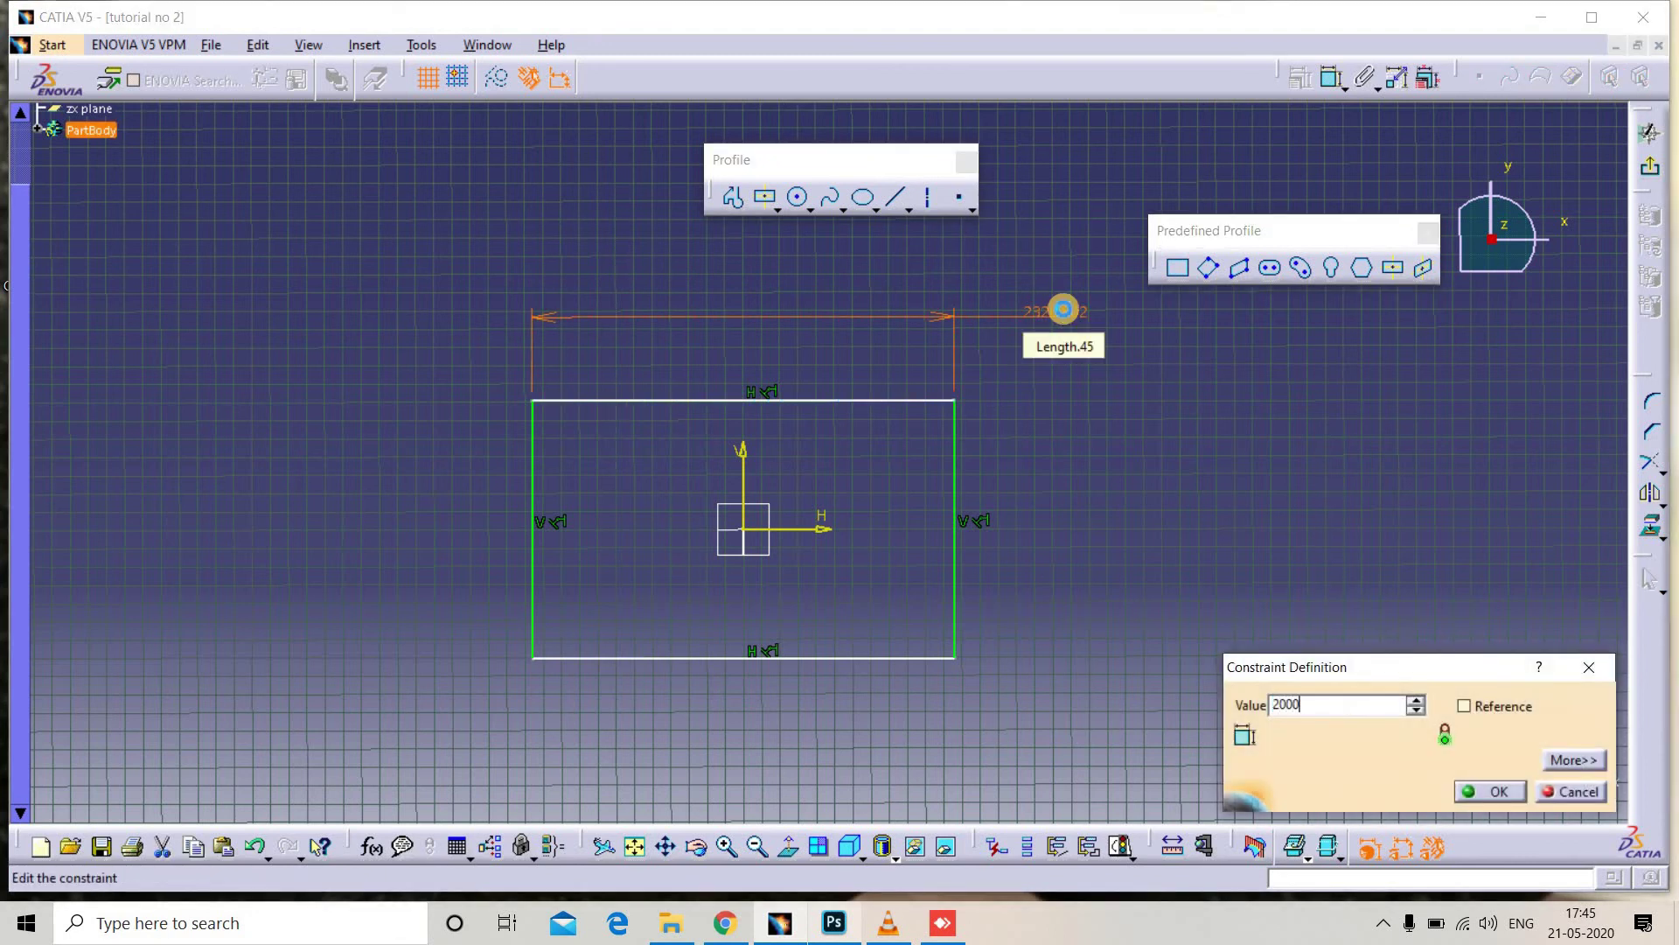
{"action": "key", "text": "Return"}
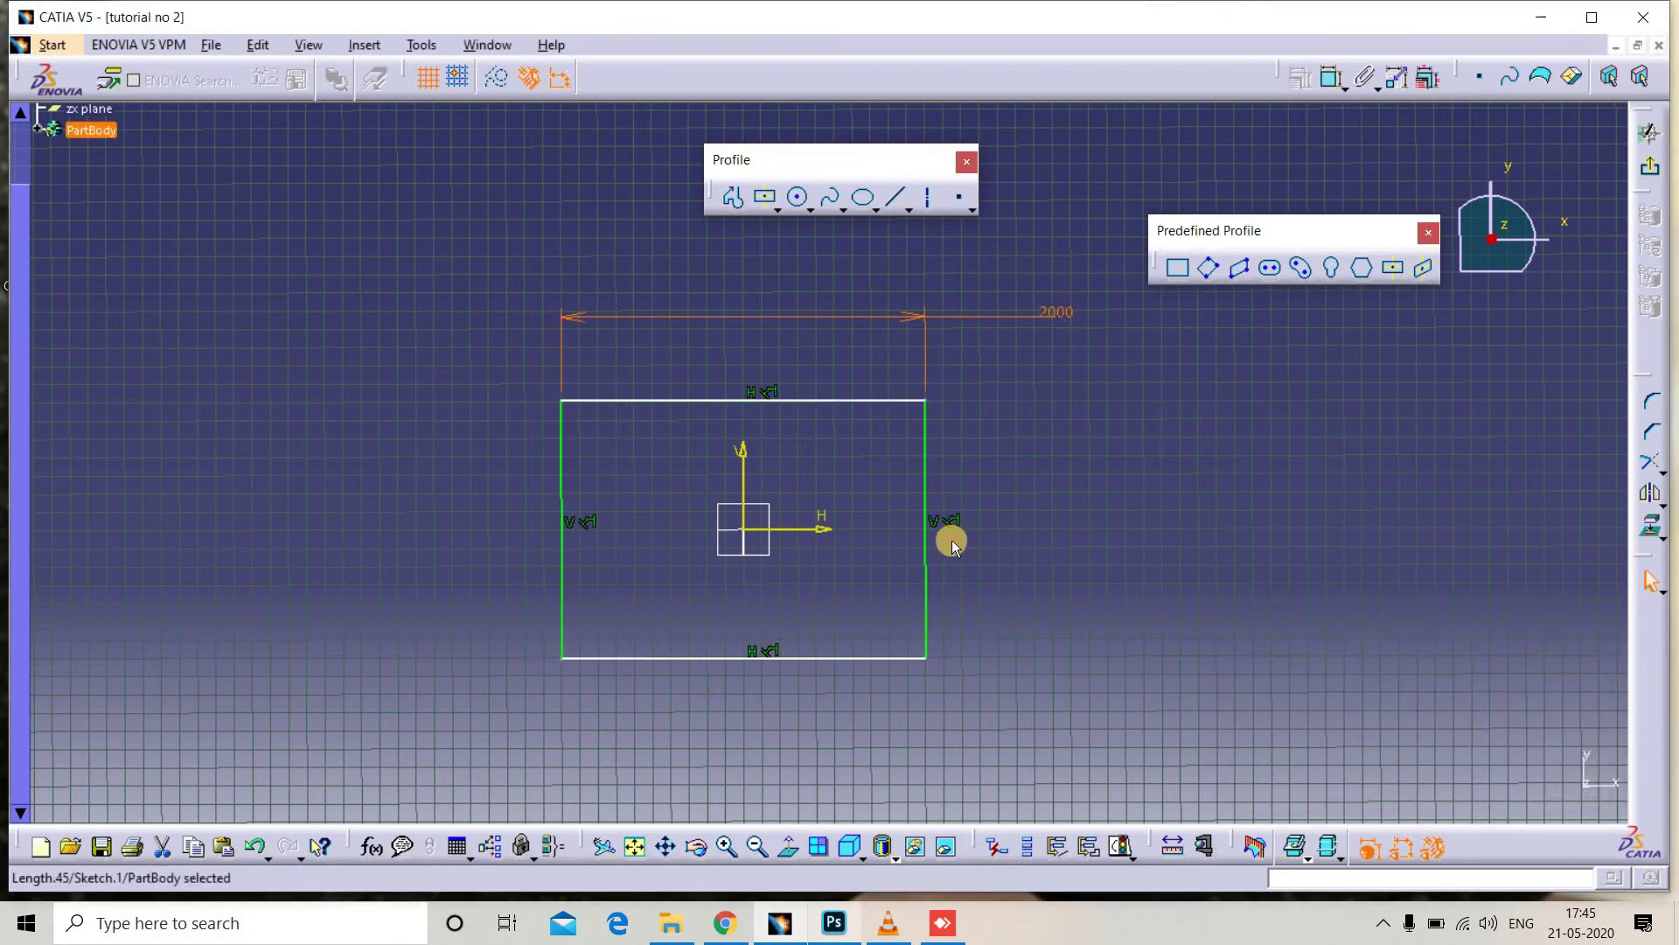
Dimension the centred rectangle's right side and set its height to 1500 mm
{"action": "left_click", "coordinate": [929, 558]}
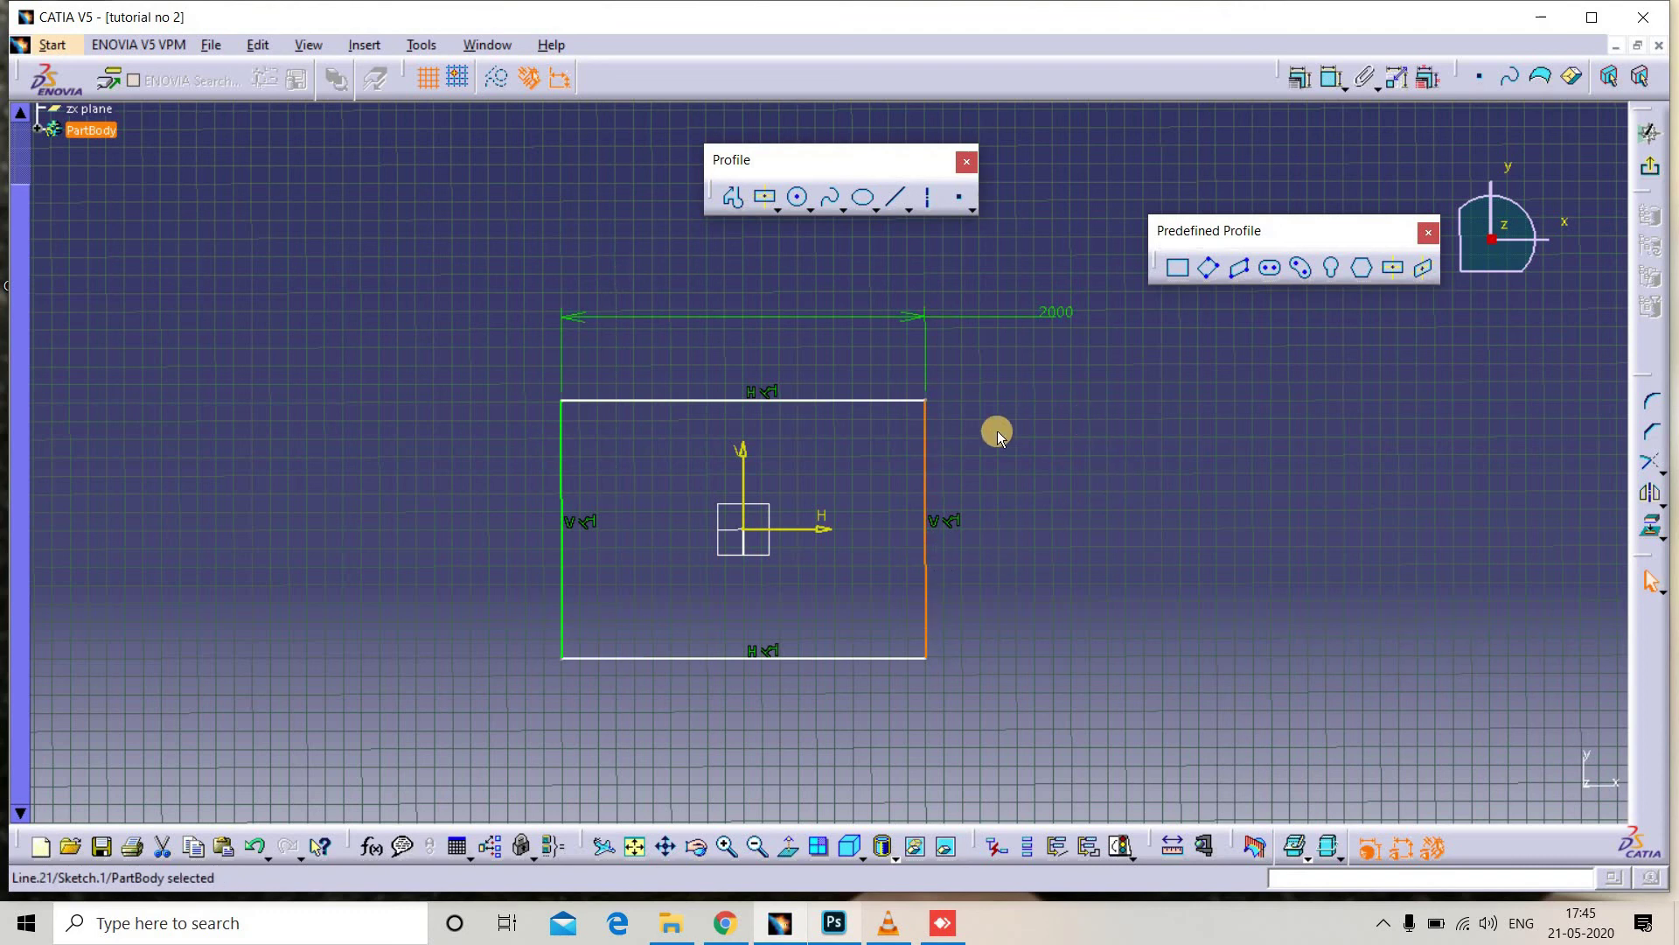
{"action": "left_click", "coordinate": [1331, 76]}
{"action": "left_click", "coordinate": [1099, 475]}
{"action": "double_click", "coordinate": [1106, 505]}
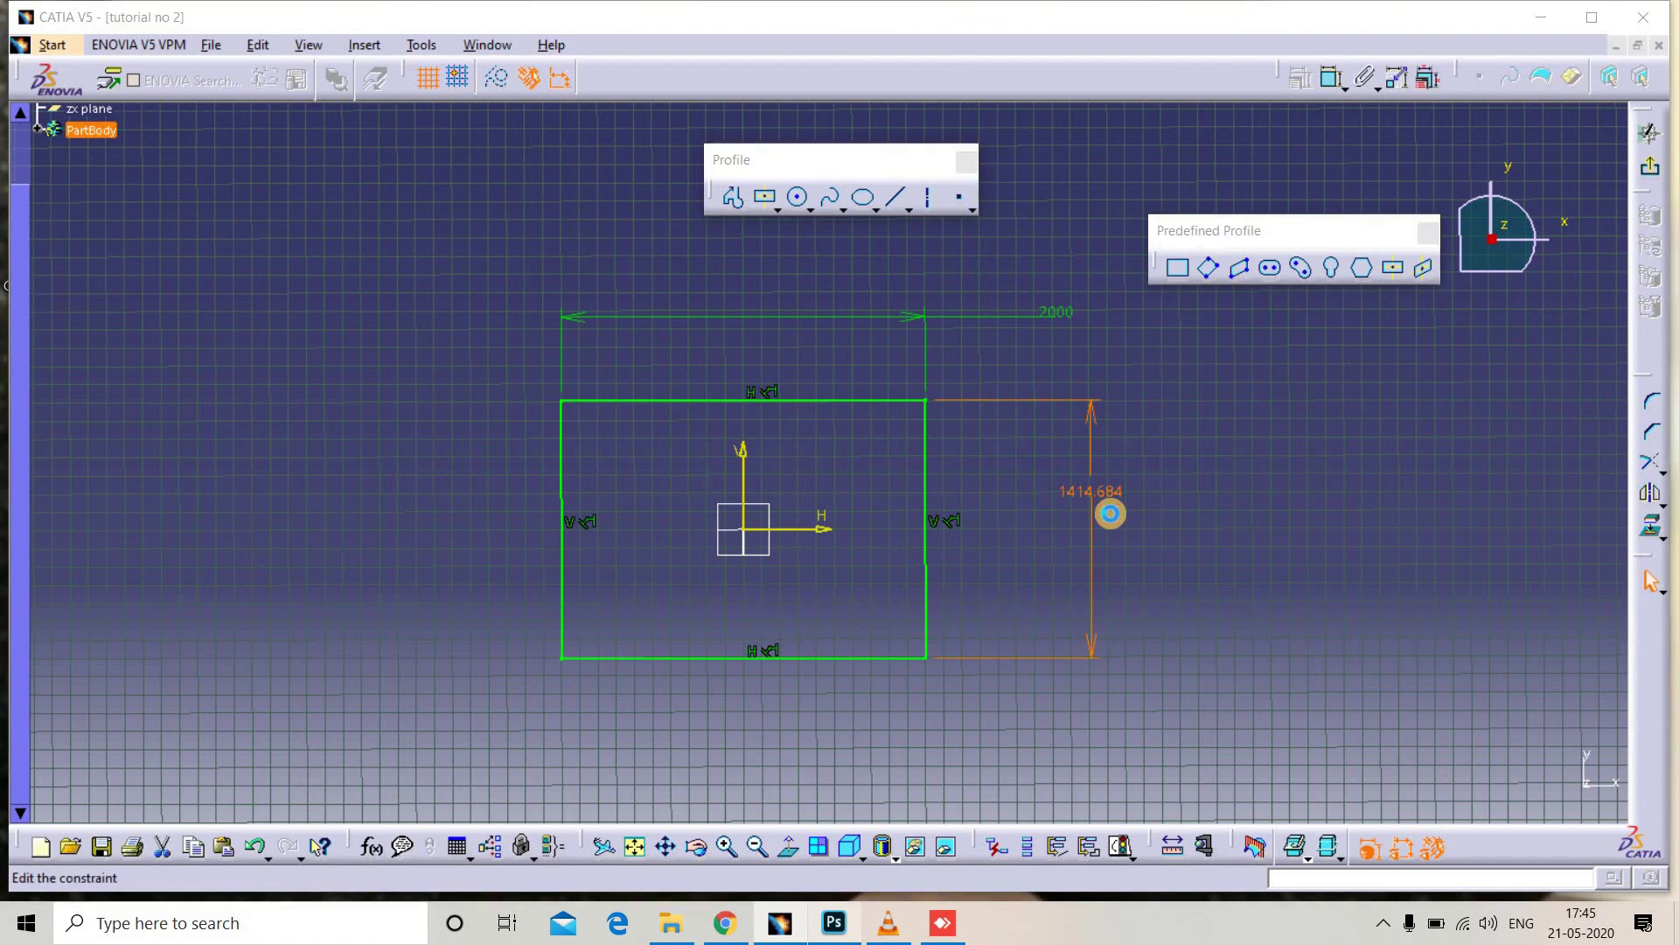
{"action": "type", "text": "1500"}
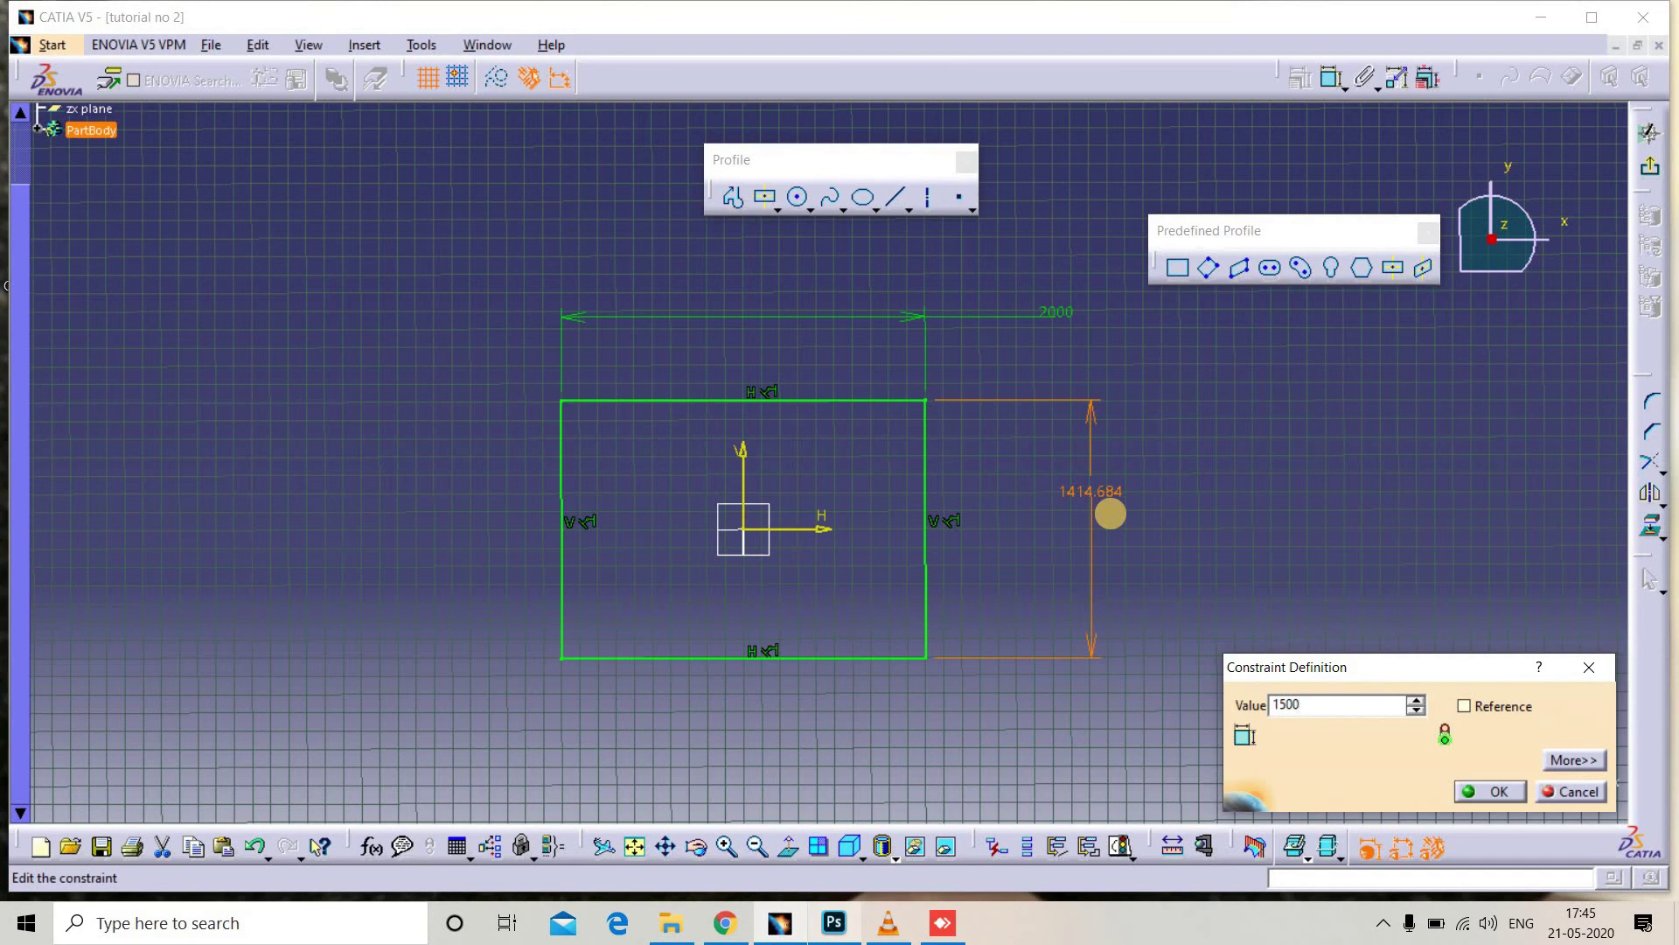
{"action": "key", "text": "Return"}
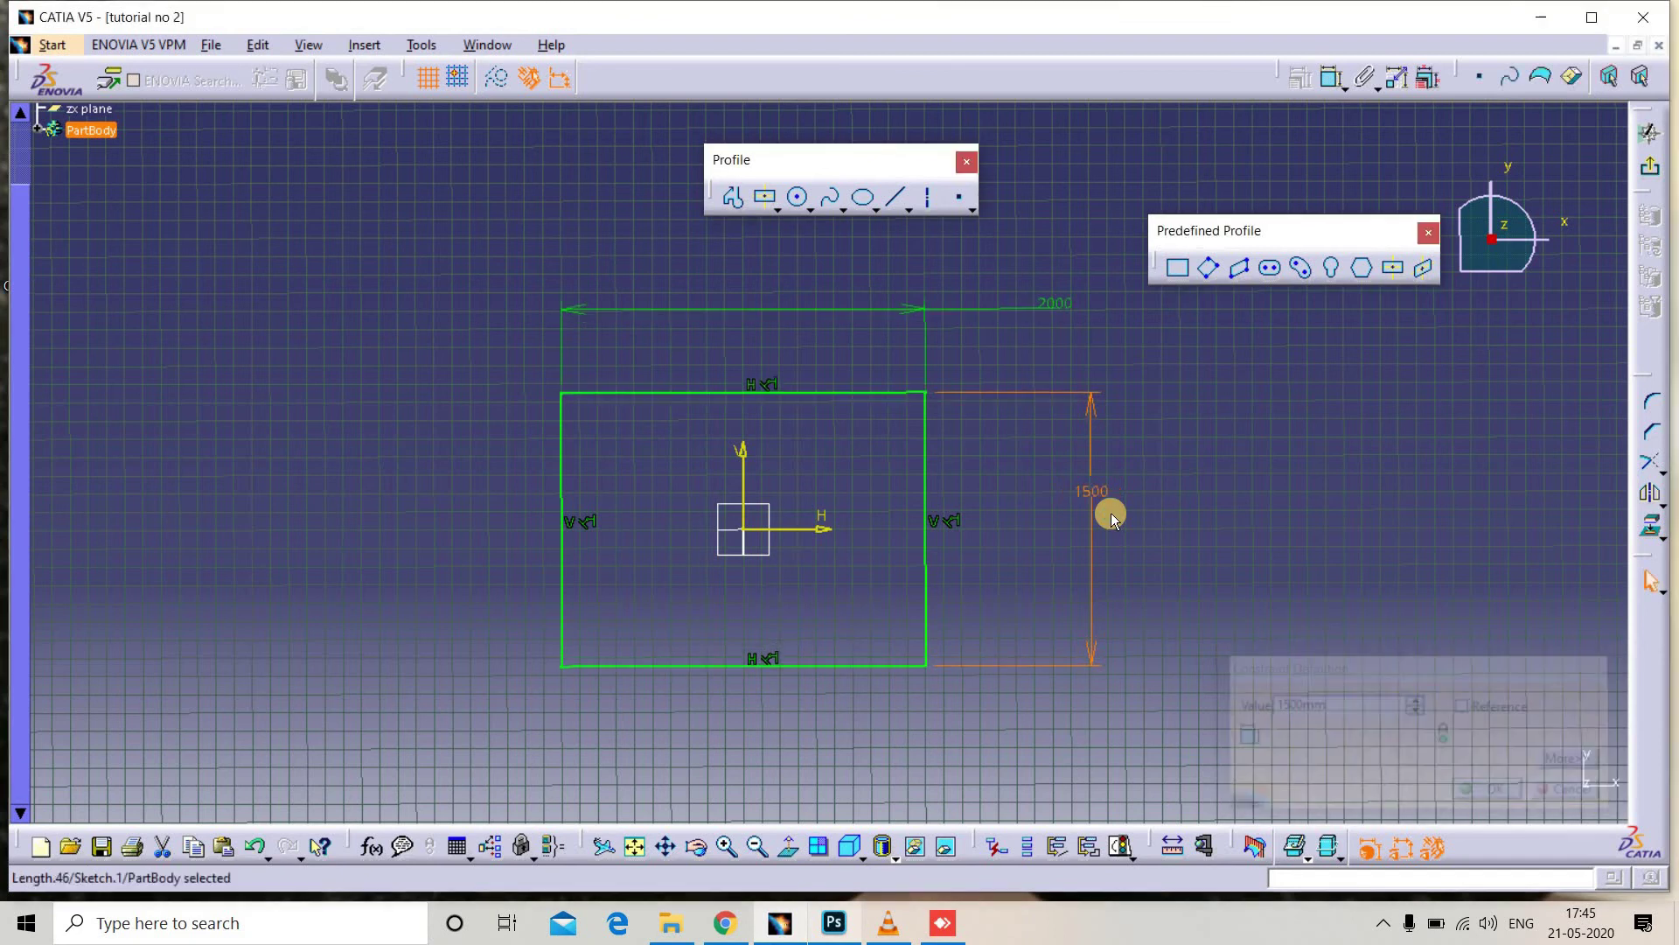
Delete the centred rectangle together with its dimensions from the sketch
{"action": "mouse_move", "coordinate": [1042, 474]}
{"action": "middle_mouse_down"}
{"action": "mouse_move", "coordinate": [1099, 469]}
{"action": "mouse_move", "coordinate": [1106, 516]}
{"action": "middle_mouse_up"}
{"action": "left_click_drag", "start_coordinate": [1155, 310], "coordinate": [577, 731]}
{"action": "key", "text": "Delete"}
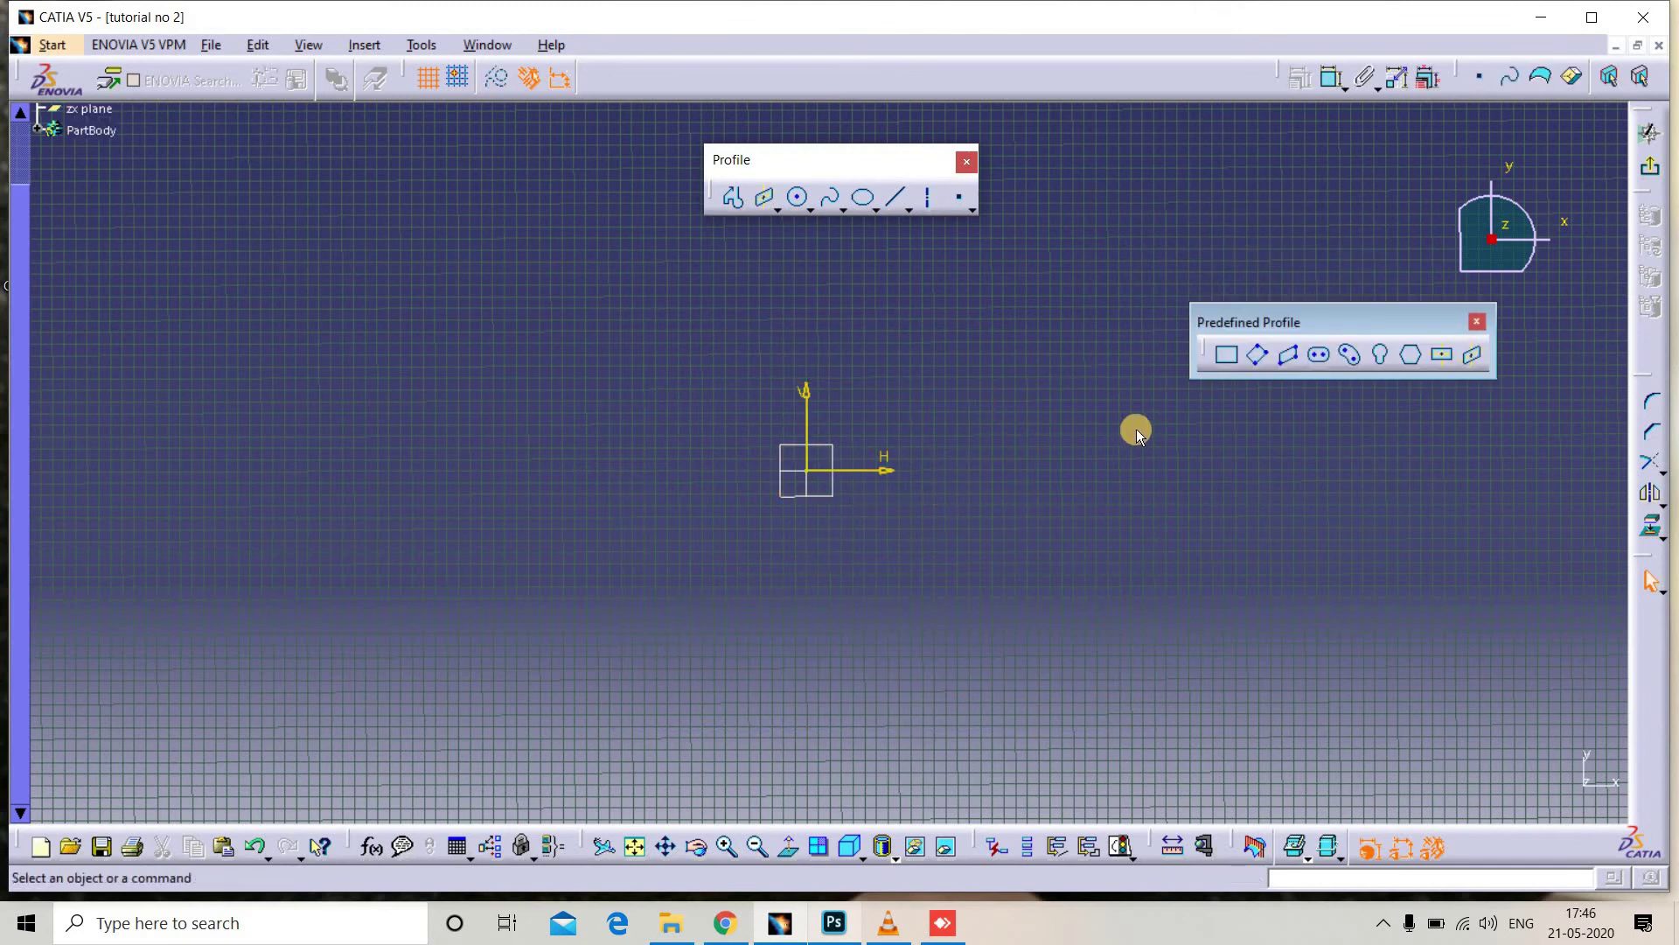
Draw an axis line from the origin diagonally up into the upper-right quadrant as the first parallelogram reference
{"action": "left_click", "coordinate": [1475, 357]}
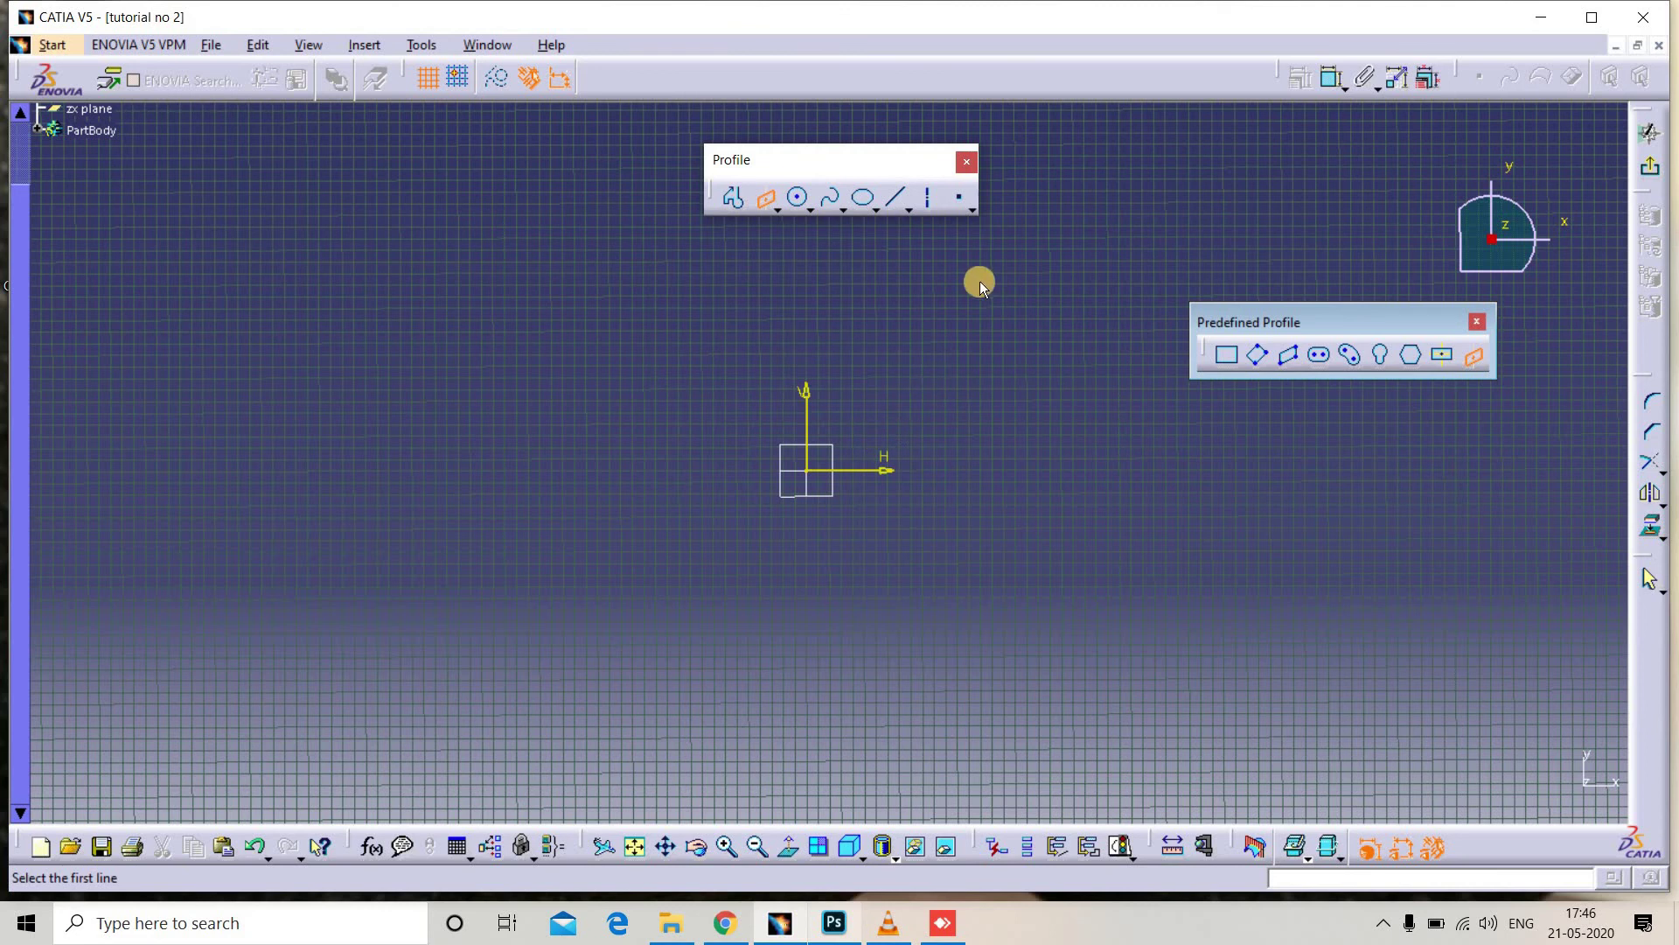
{"action": "left_click", "coordinate": [934, 199]}
{"action": "left_click", "coordinate": [818, 475]}
{"action": "left_click", "coordinate": [1031, 316]}
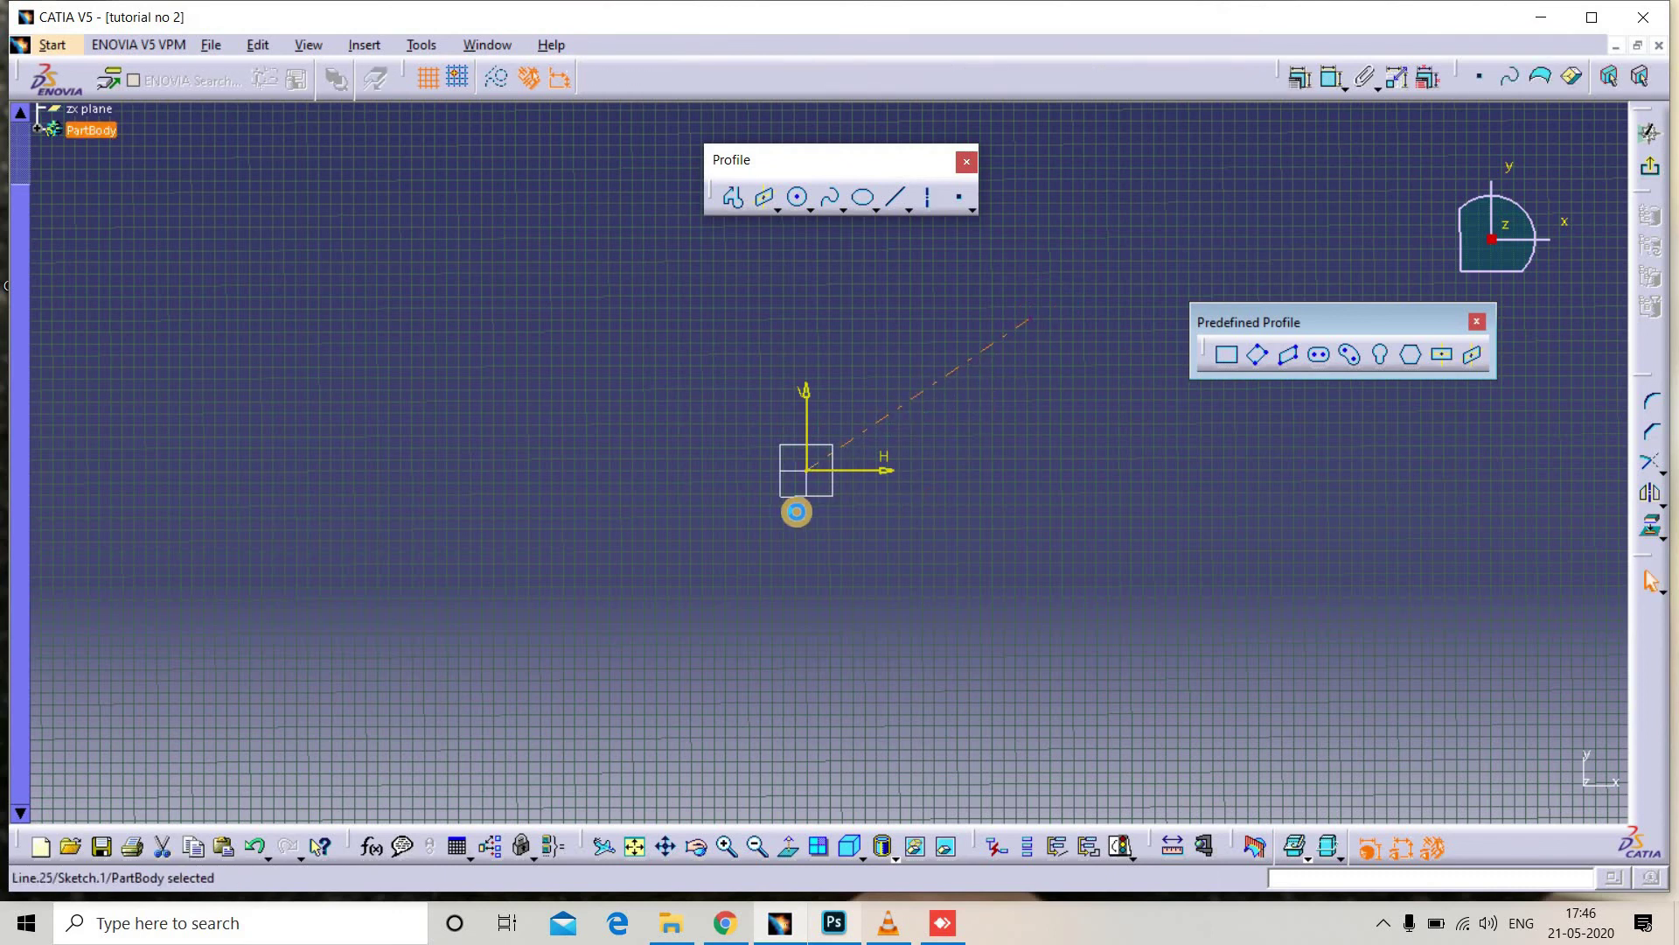
Draw a second axis line from the first axis's outer end steeply down to below the horizontal axis
{"action": "left_click", "coordinate": [929, 197]}
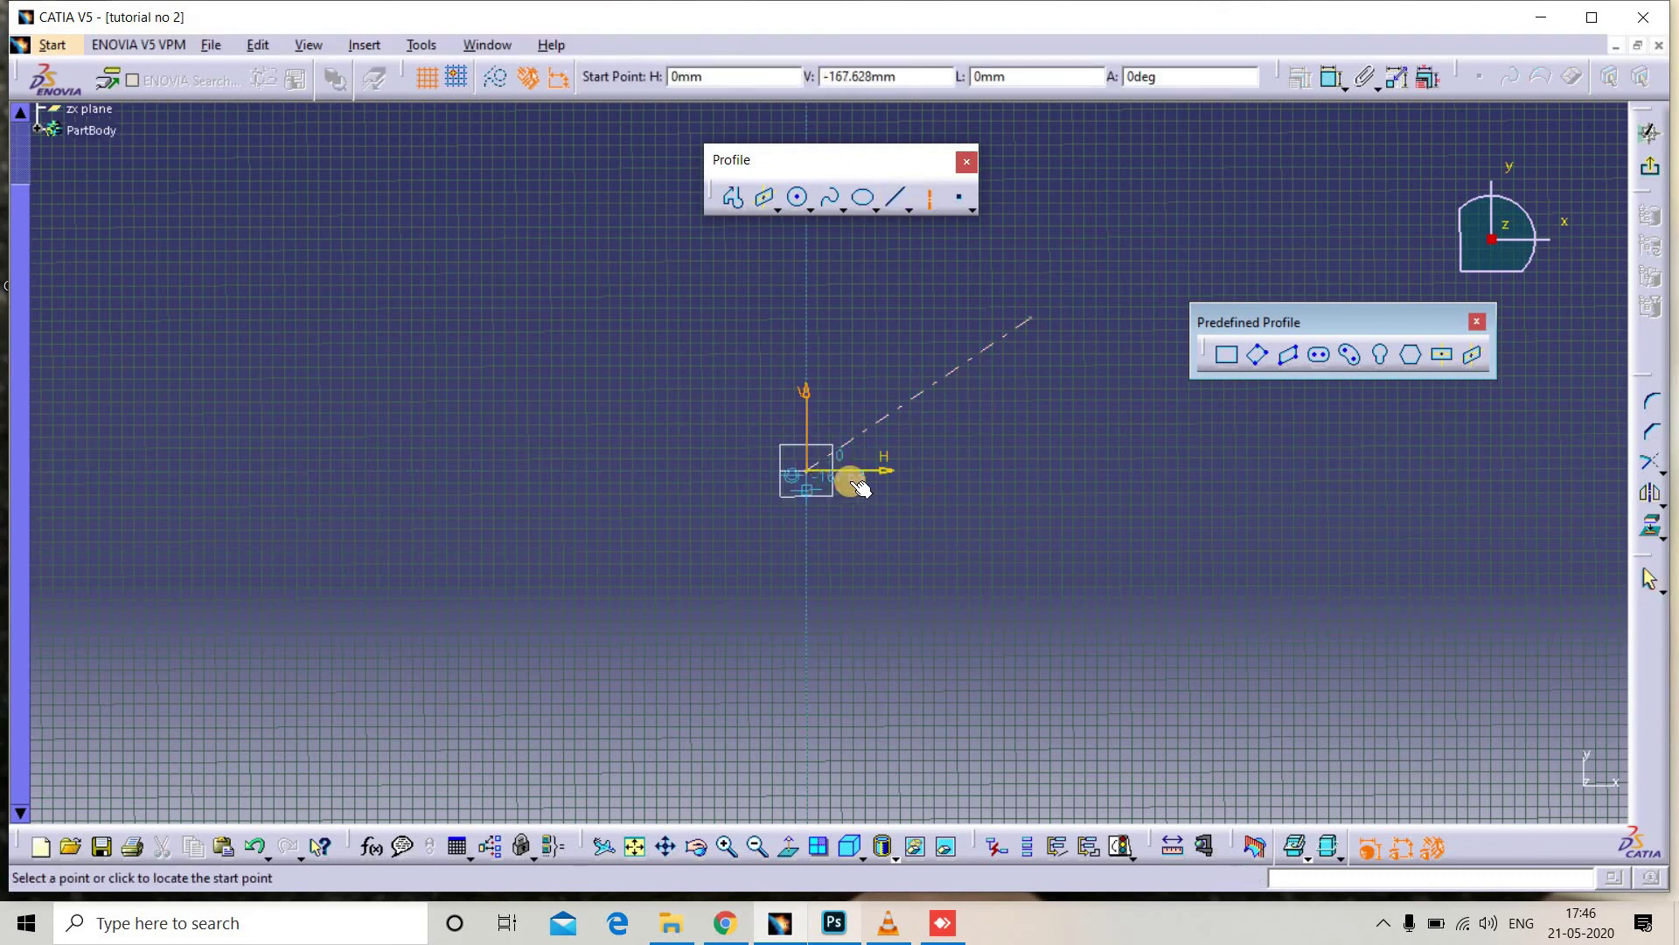
{"action": "left_click", "coordinate": [1035, 324]}
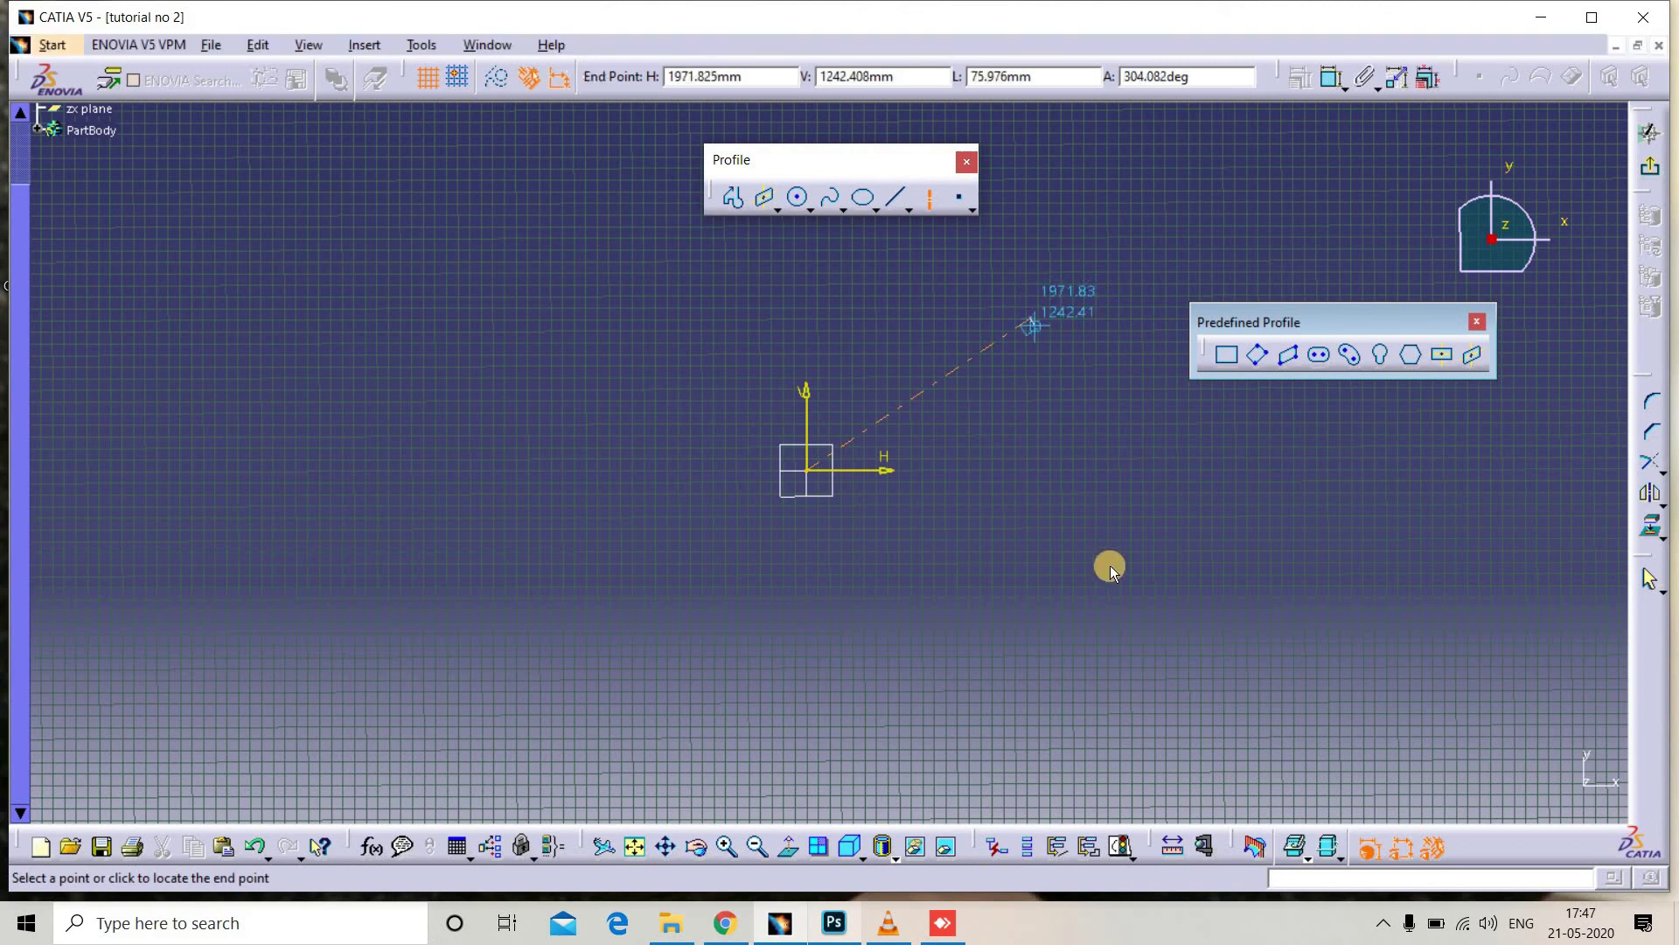
{"action": "left_click", "coordinate": [1050, 648]}
{"action": "left_click", "coordinate": [1117, 466]}
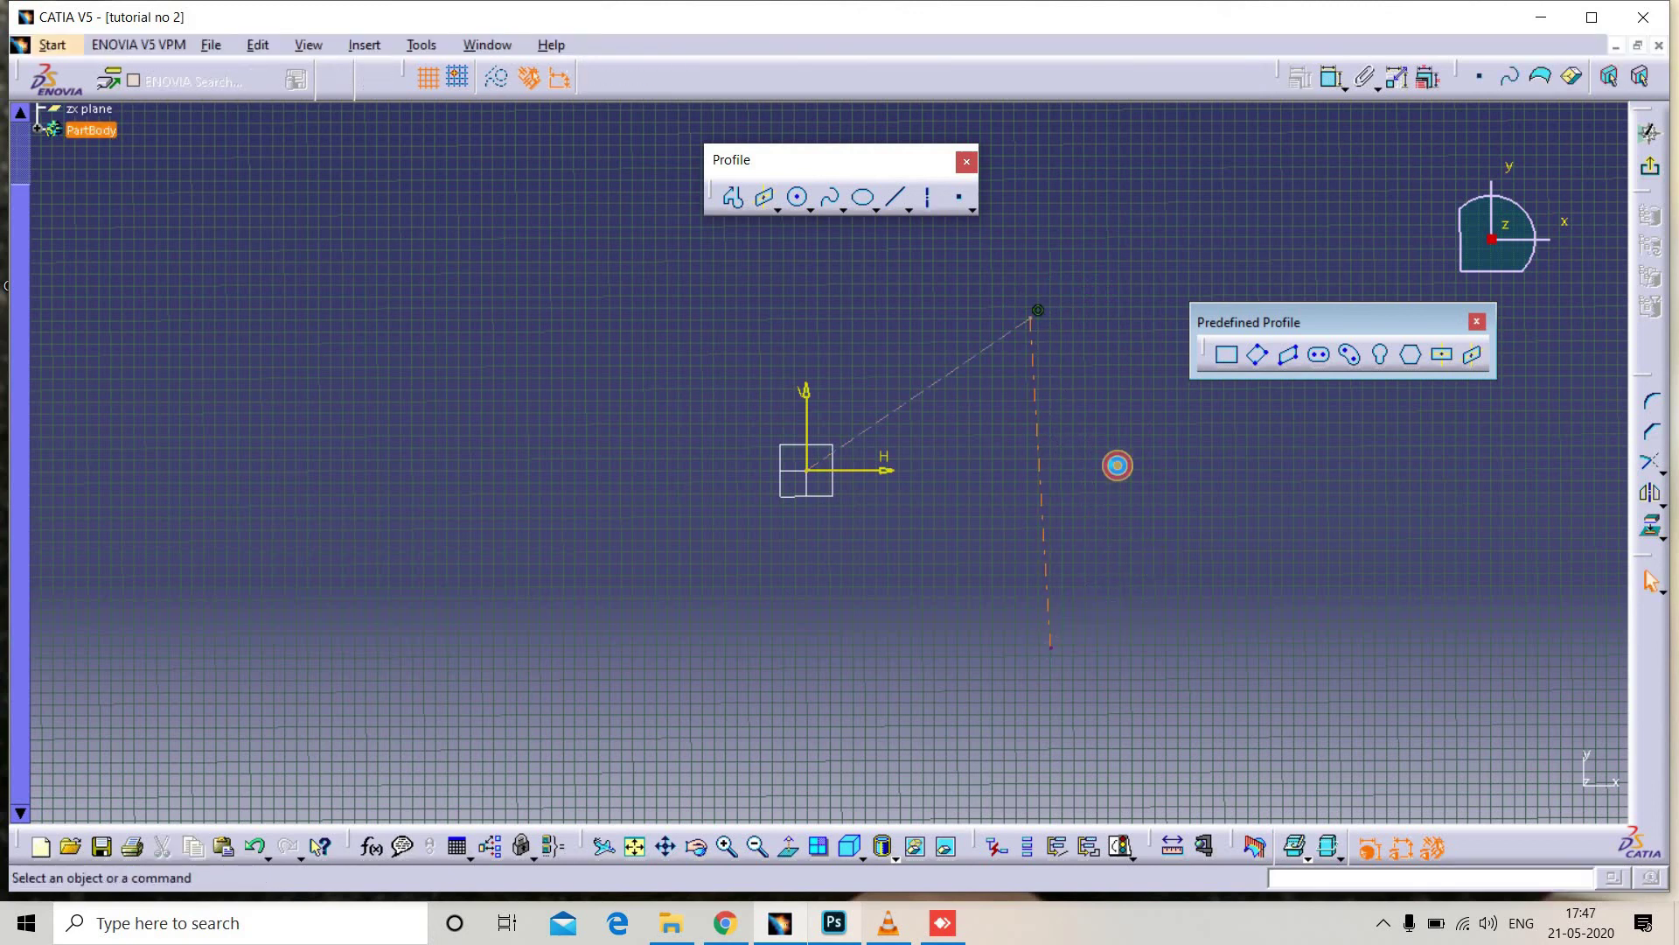
Draw a centred parallelogram around the intersection of the two axis lines, with its sides parallel to them
{"action": "left_click", "coordinate": [1475, 356]}
{"action": "left_click", "coordinate": [915, 579]}
{"action": "left_click", "coordinate": [1041, 538]}
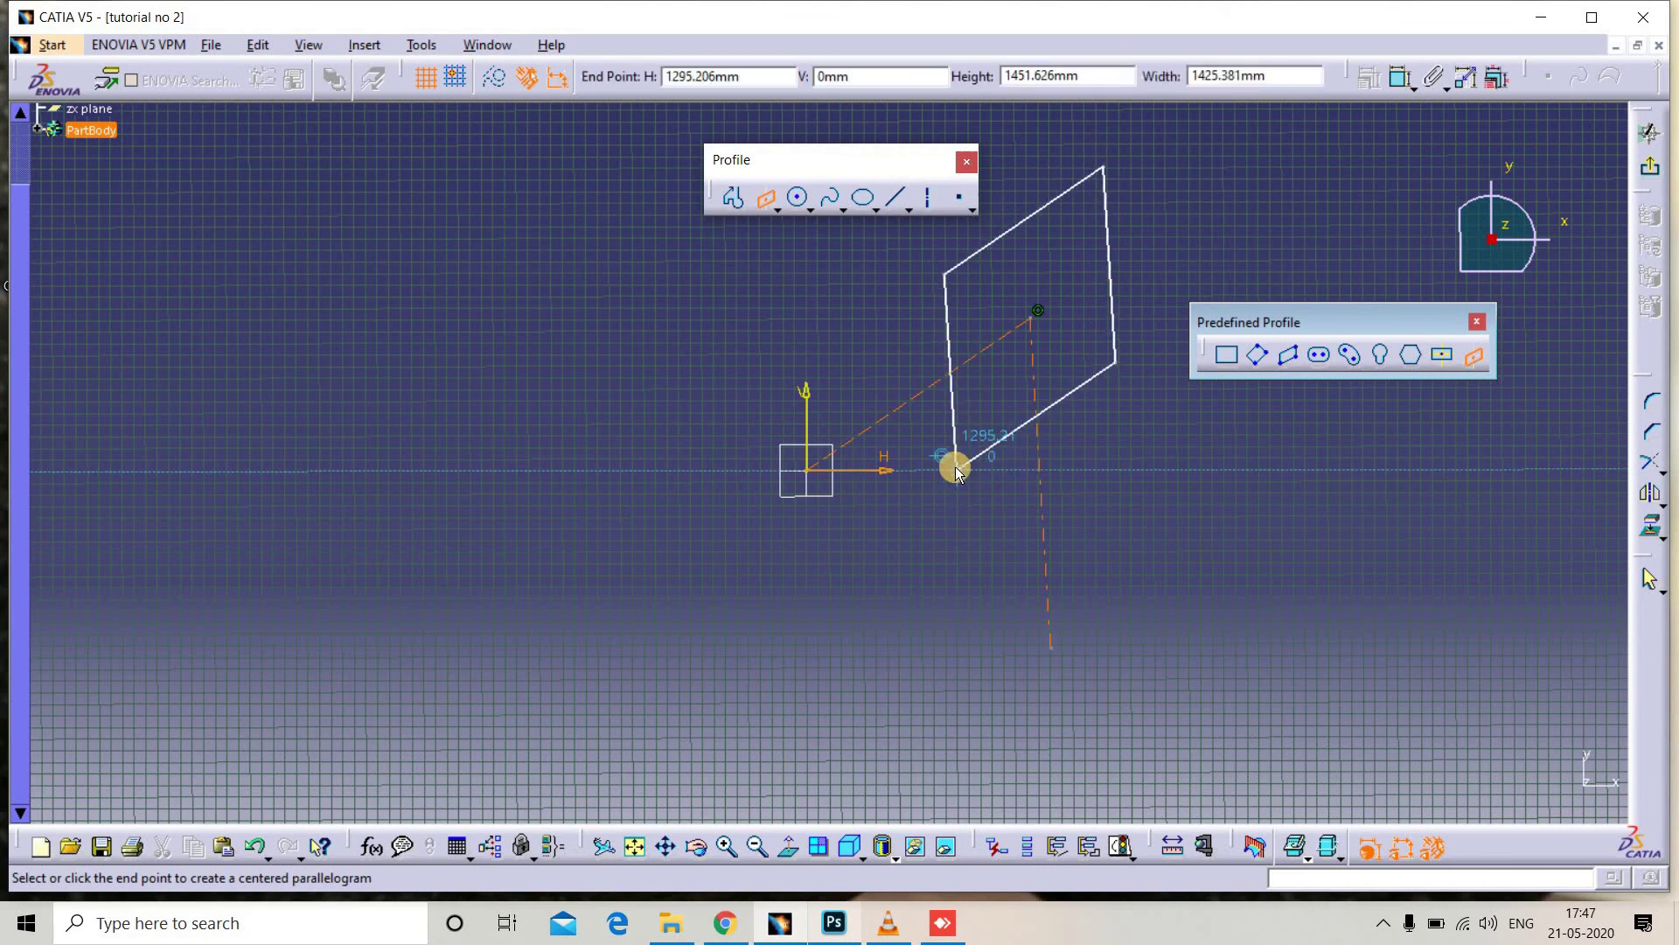
{"action": "left_click", "coordinate": [969, 461]}
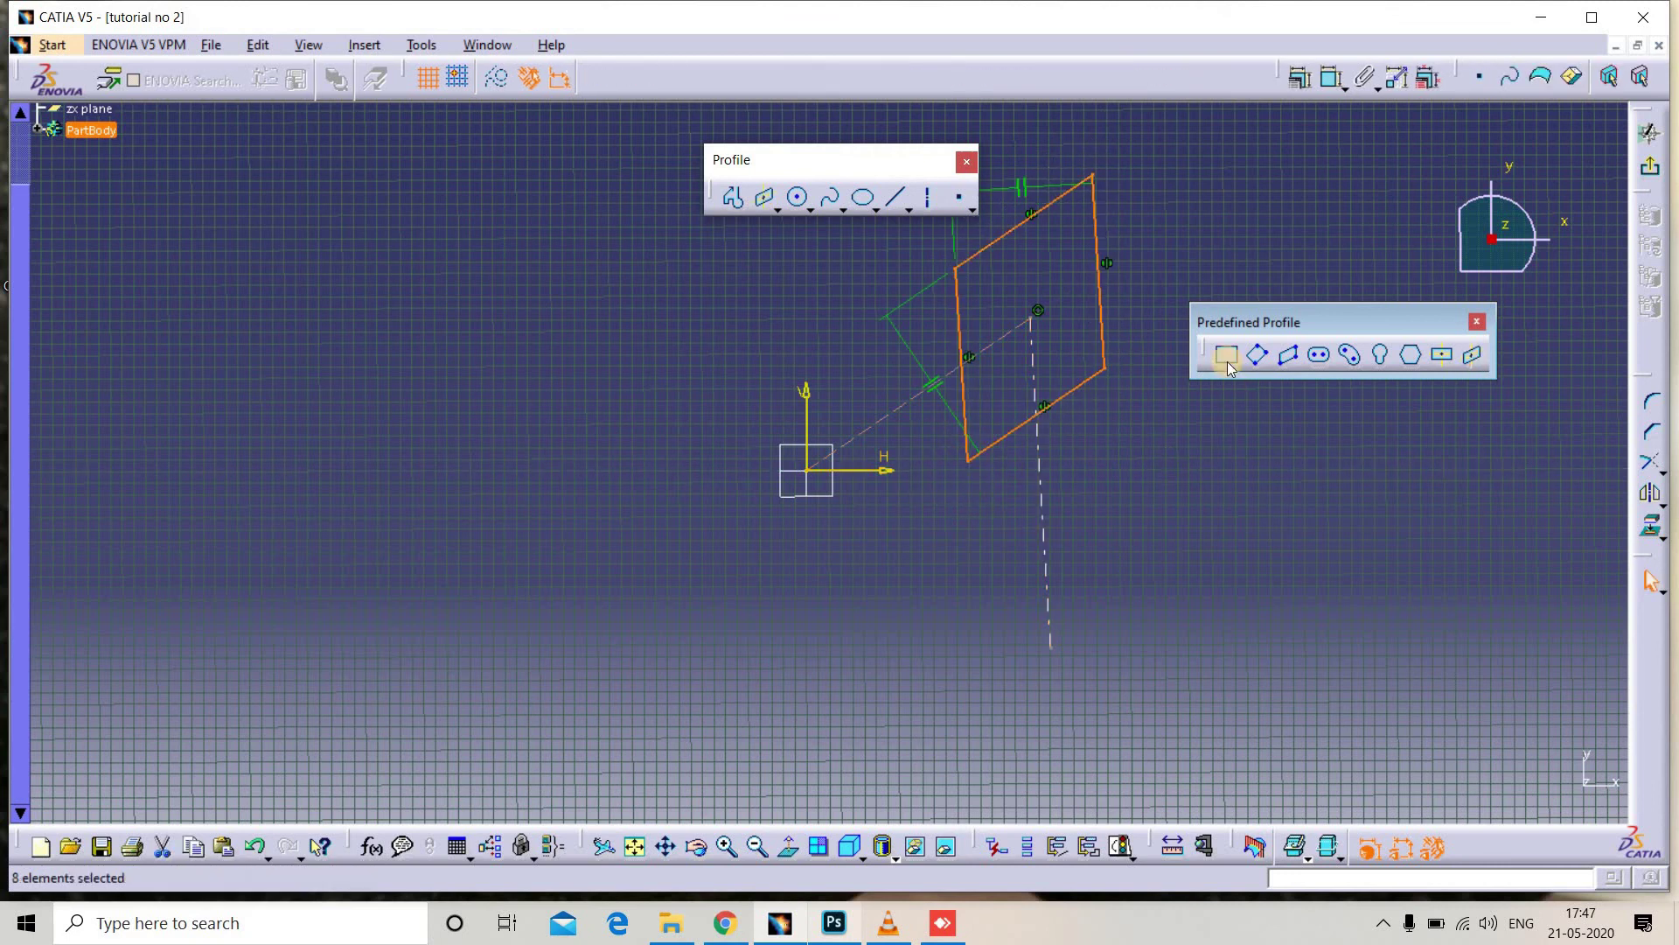
{"action": "left_click_drag", "start_coordinate": [1414, 308], "coordinate": [866, 352]}
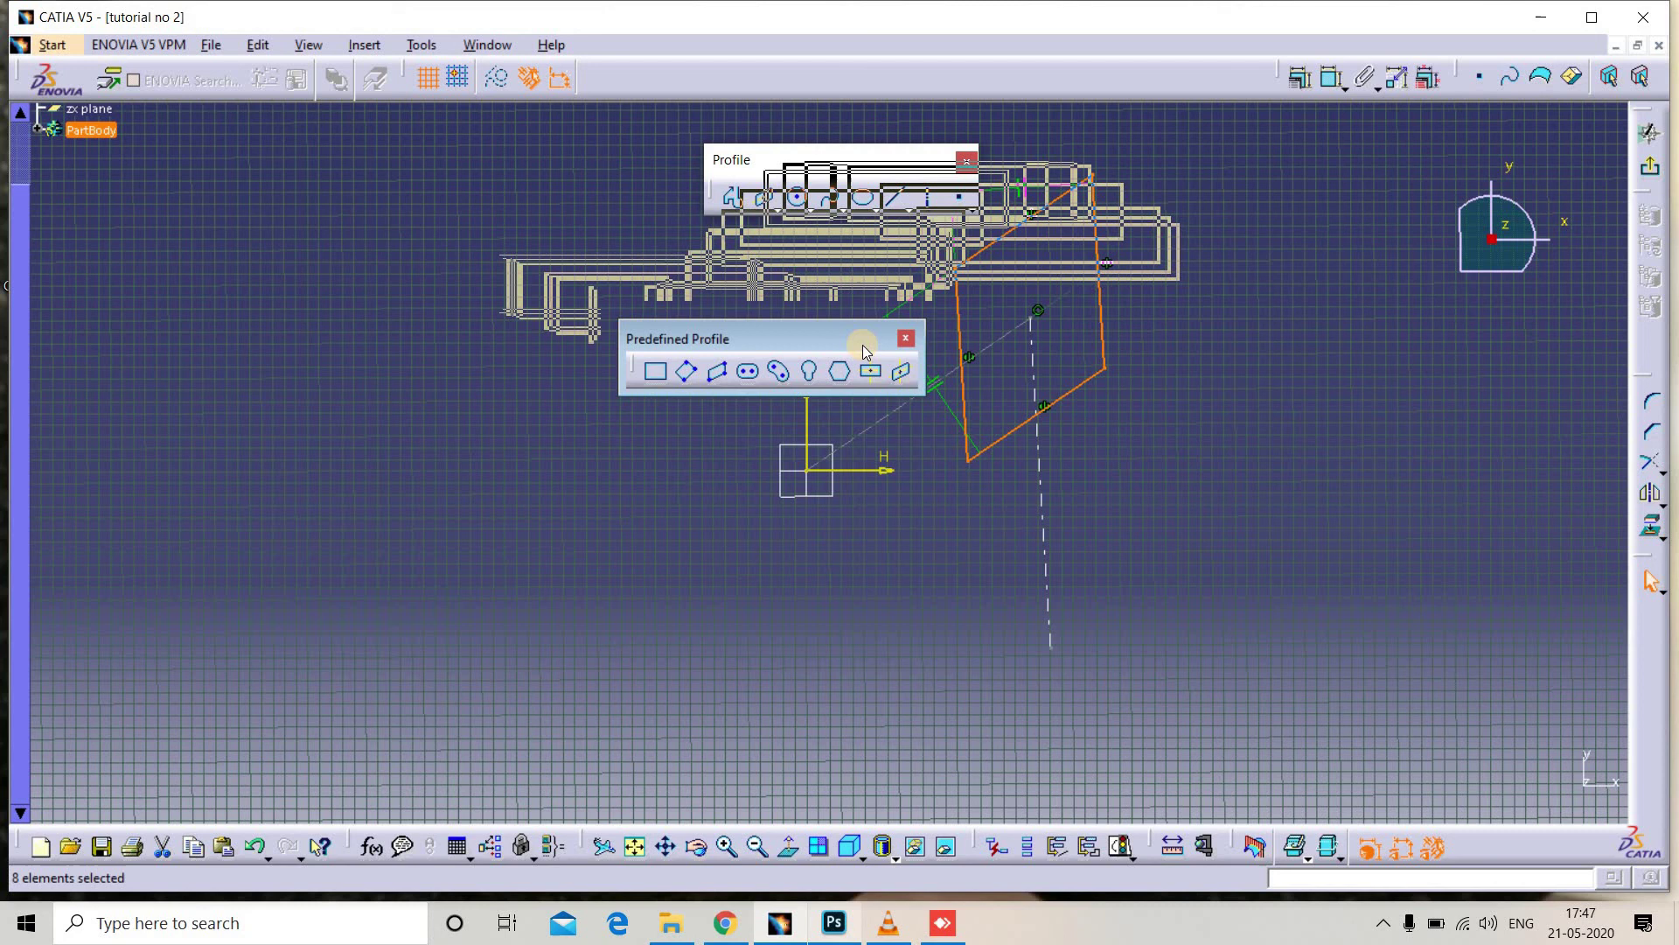